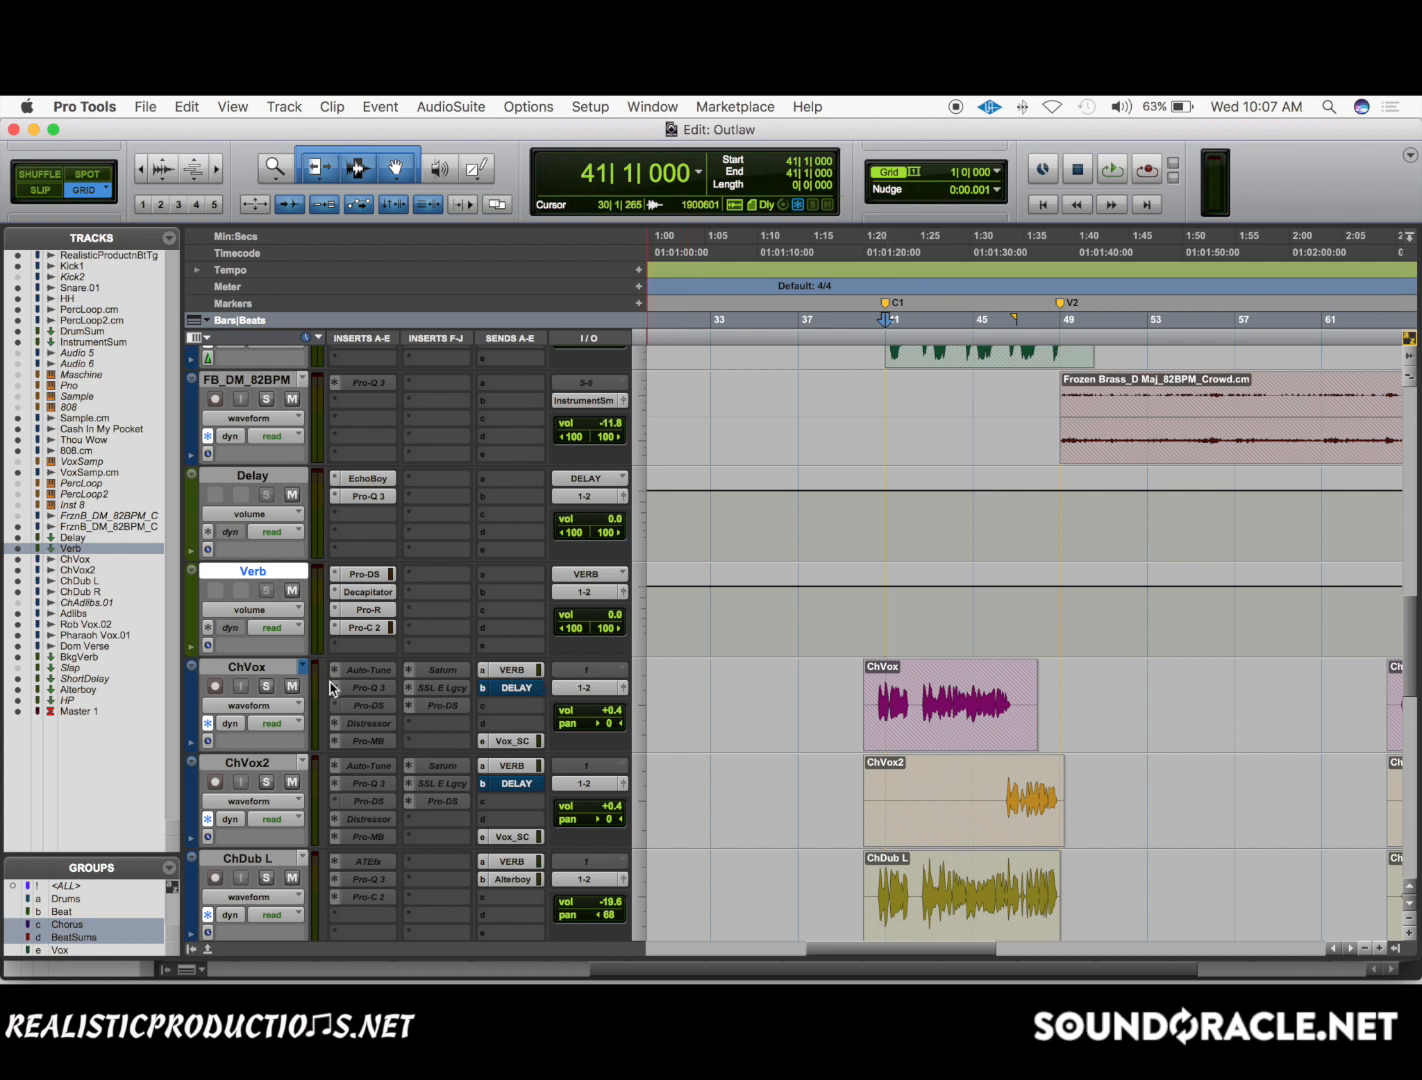
Route ChVox's third send to a new stereo aux input track named Reverb, created next to the current track.
{"action": "scroll", "coordinate": [490, 720], "scroll_direction": "down", "scroll_amount": 1}
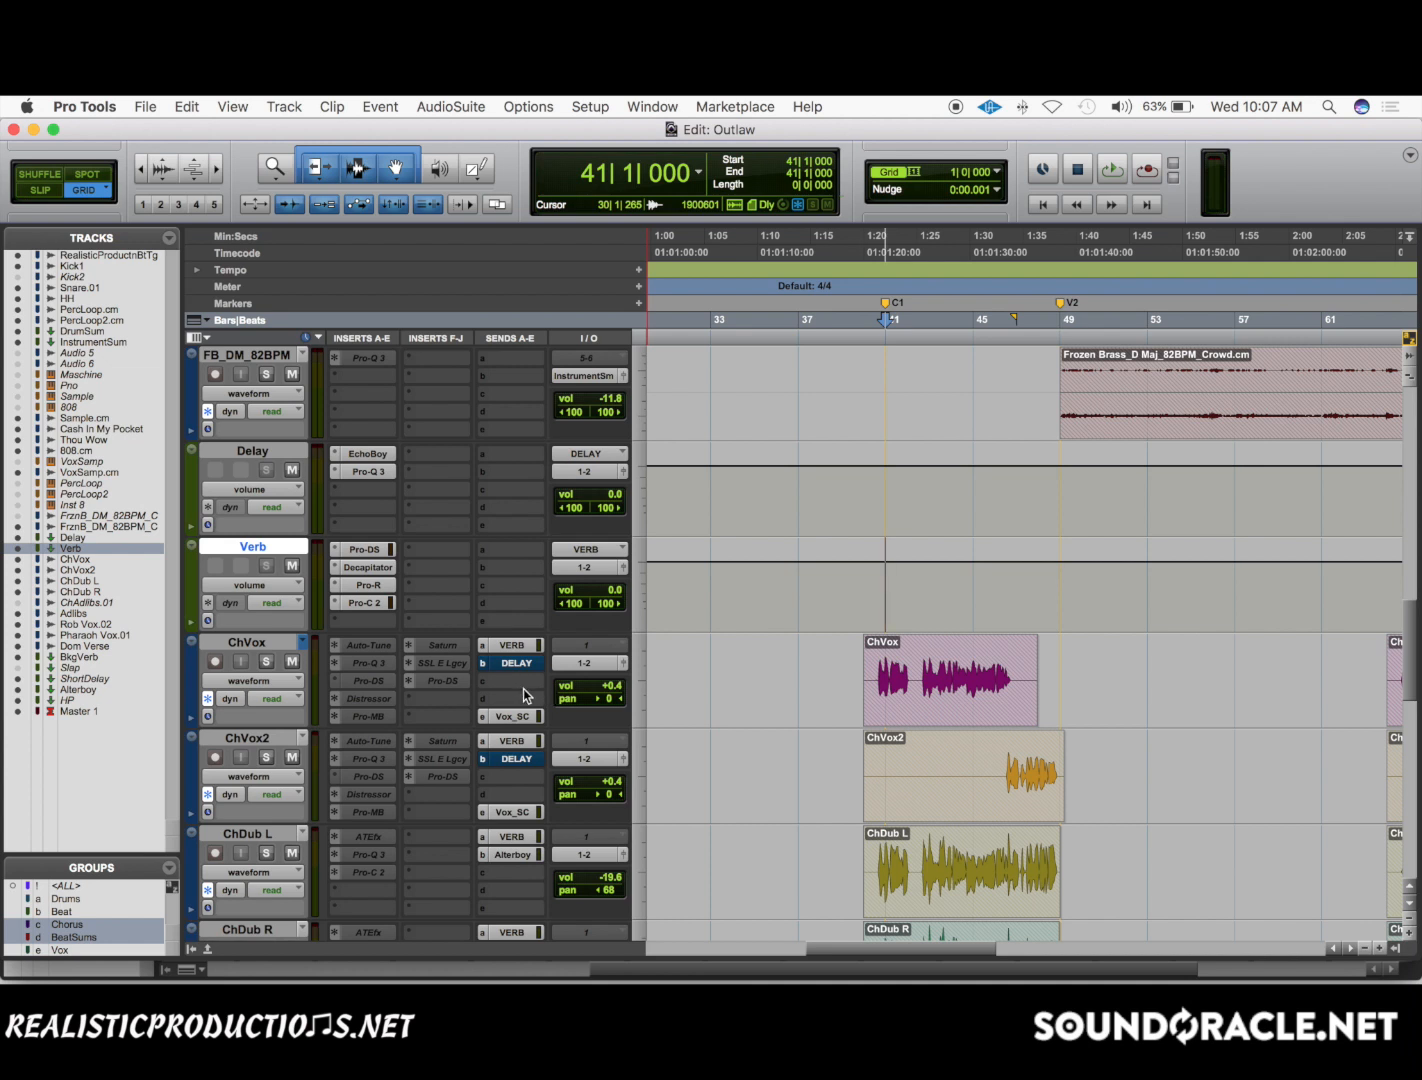
{"action": "left_click", "coordinate": [497, 683]}
{"action": "left_click", "coordinate": [467, 673]}
{"action": "left_click", "coordinate": [506, 648]}
{"action": "left_click", "coordinate": [505, 692]}
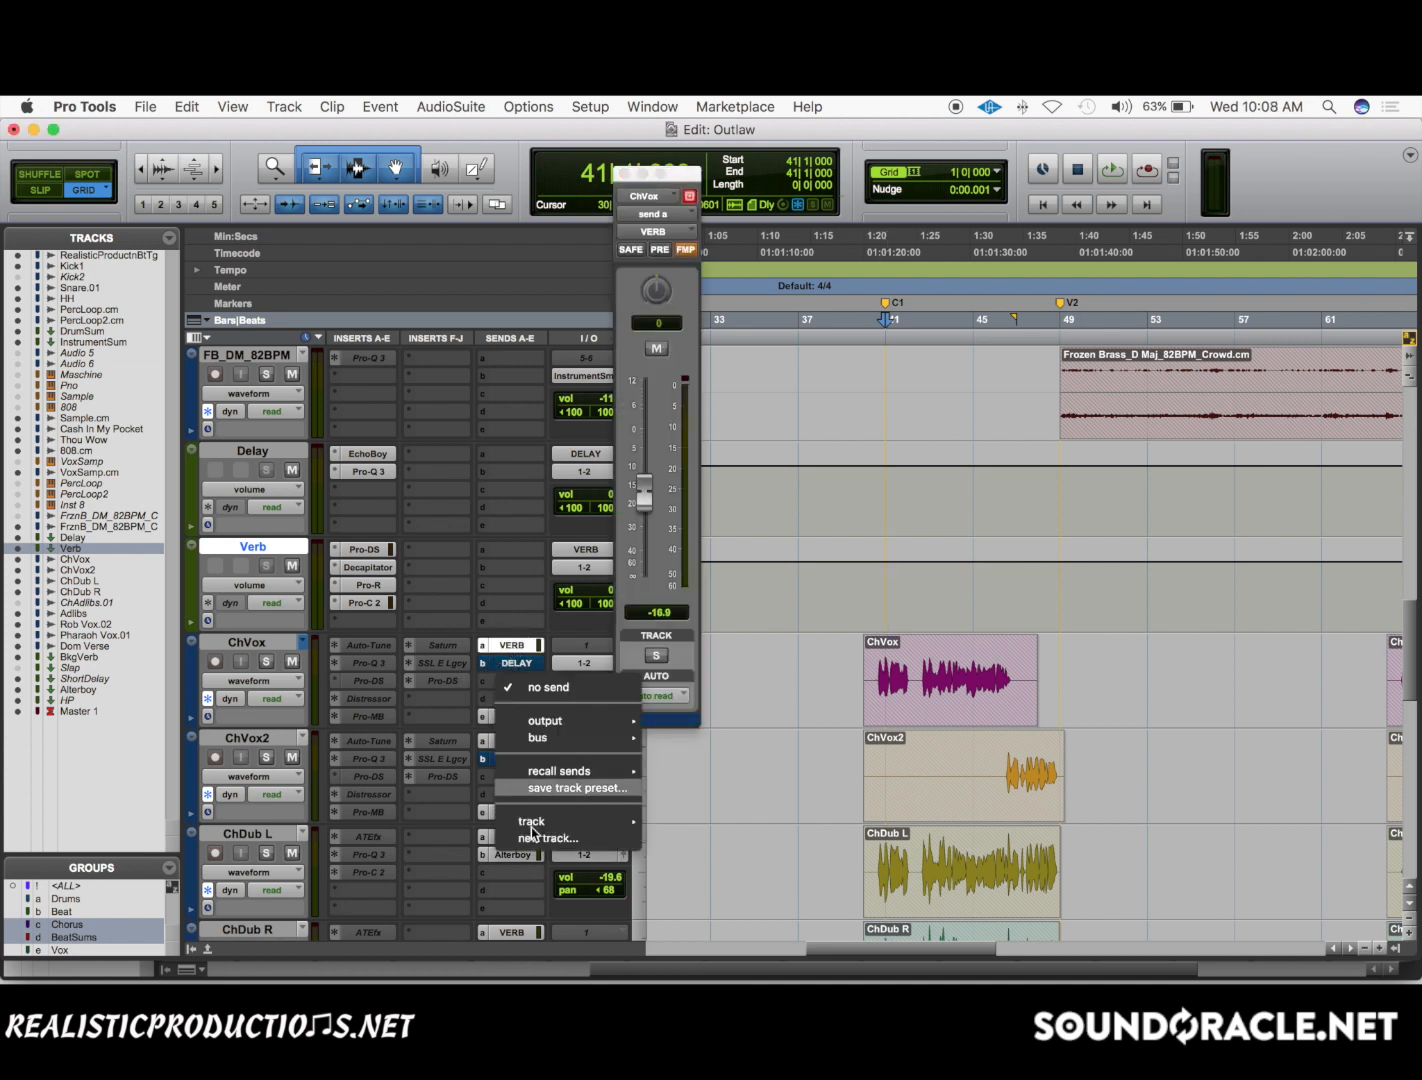
{"action": "left_click", "coordinate": [539, 839]}
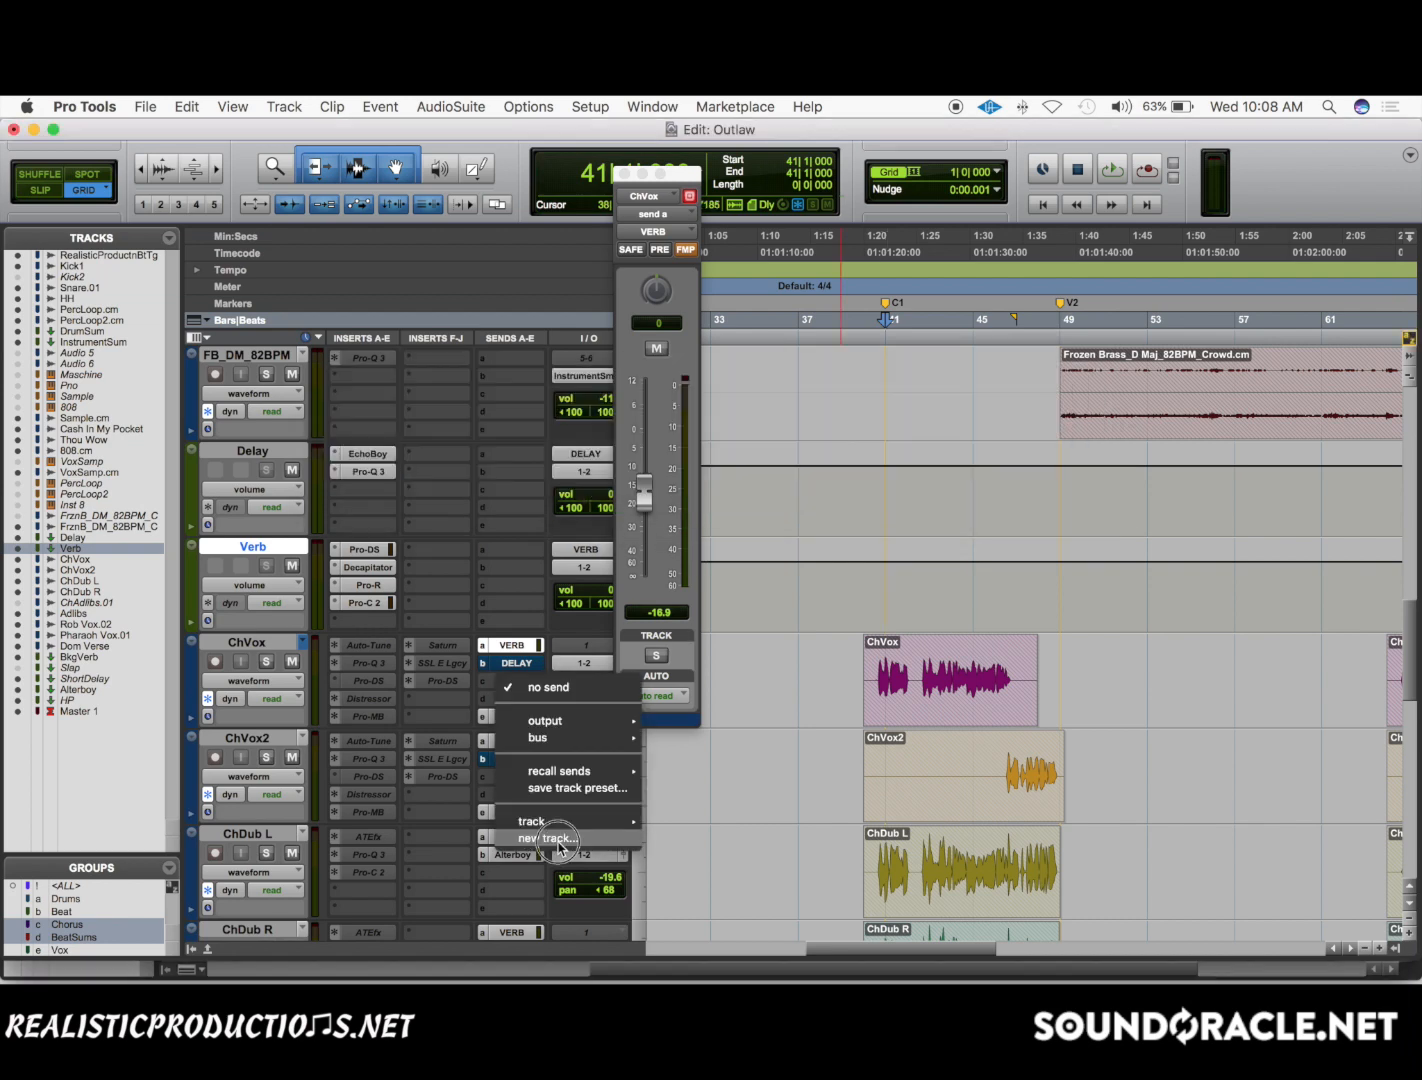
{"action": "left_click", "coordinate": [539, 839]}
{"action": "type", "text": "Reverb"}
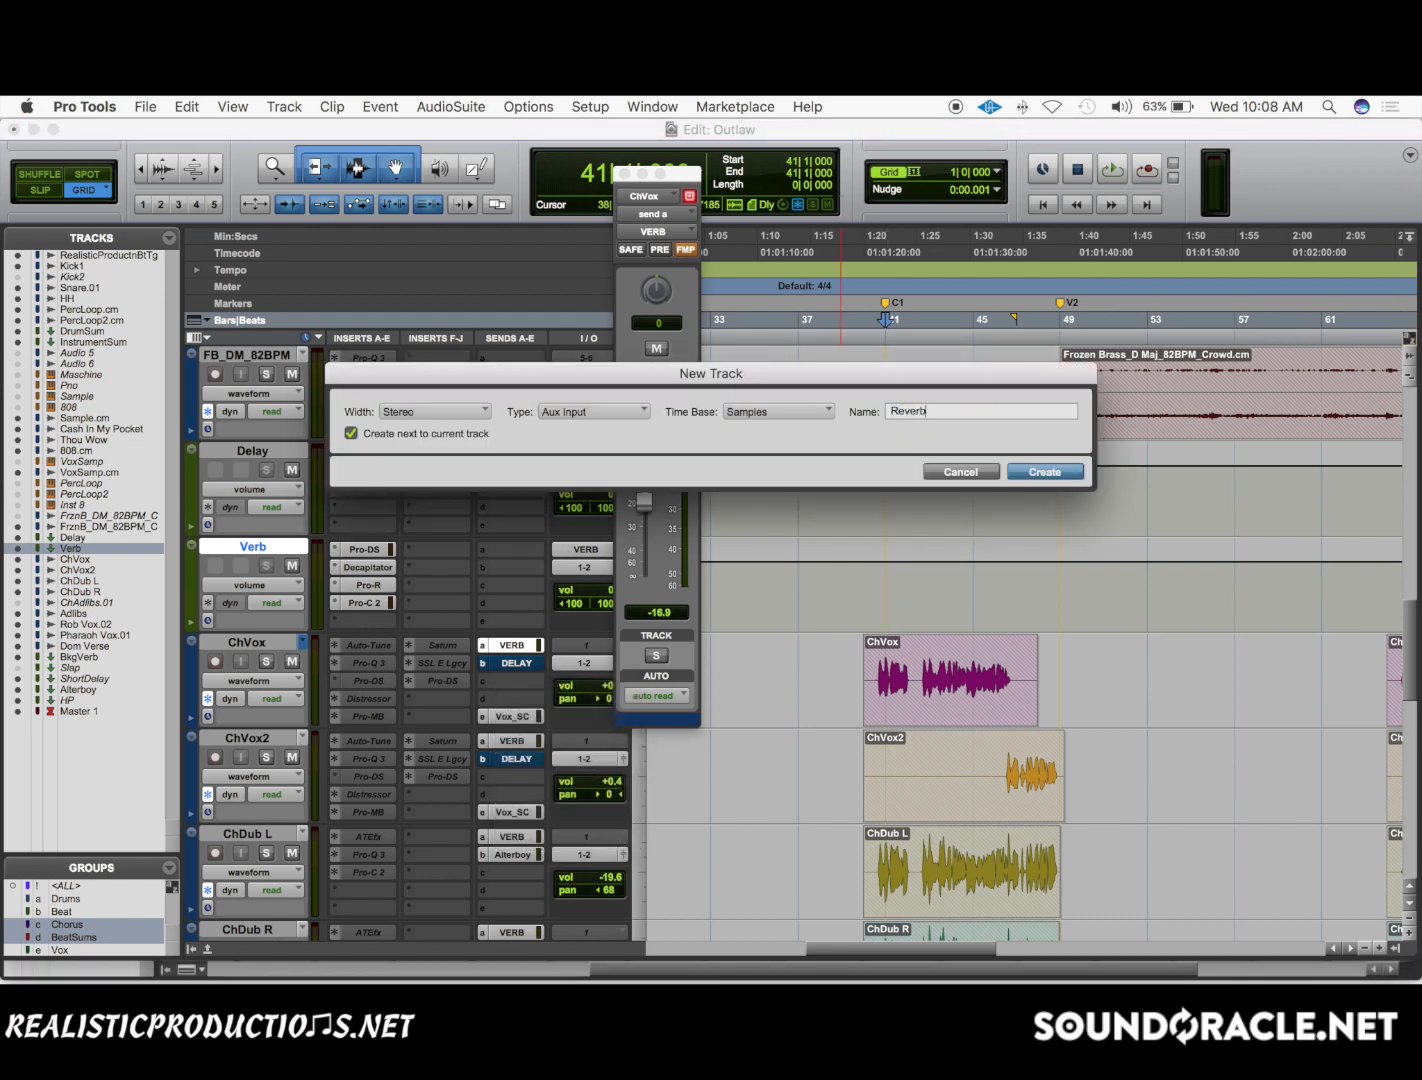
{"action": "key", "text": "Return"}
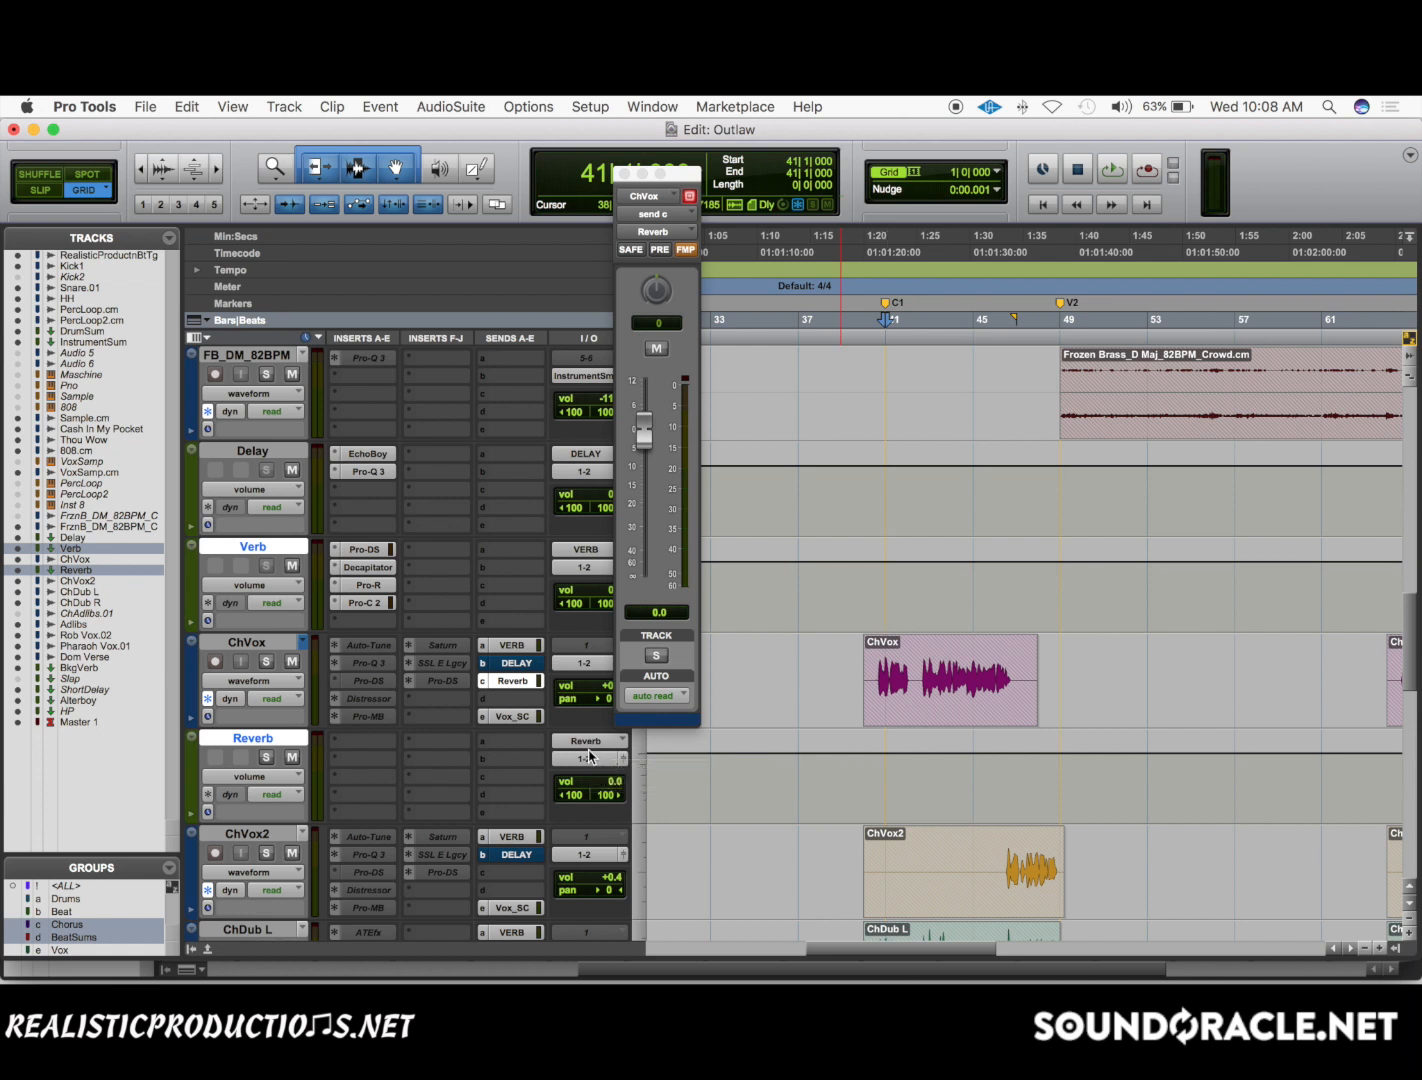
Delete the new Reverb aux track and close the ChVox send window.
{"action": "left_click_drag", "start_coordinate": [372, 587], "coordinate": [365, 801]}
{"action": "left_click", "coordinate": [334, 796]}
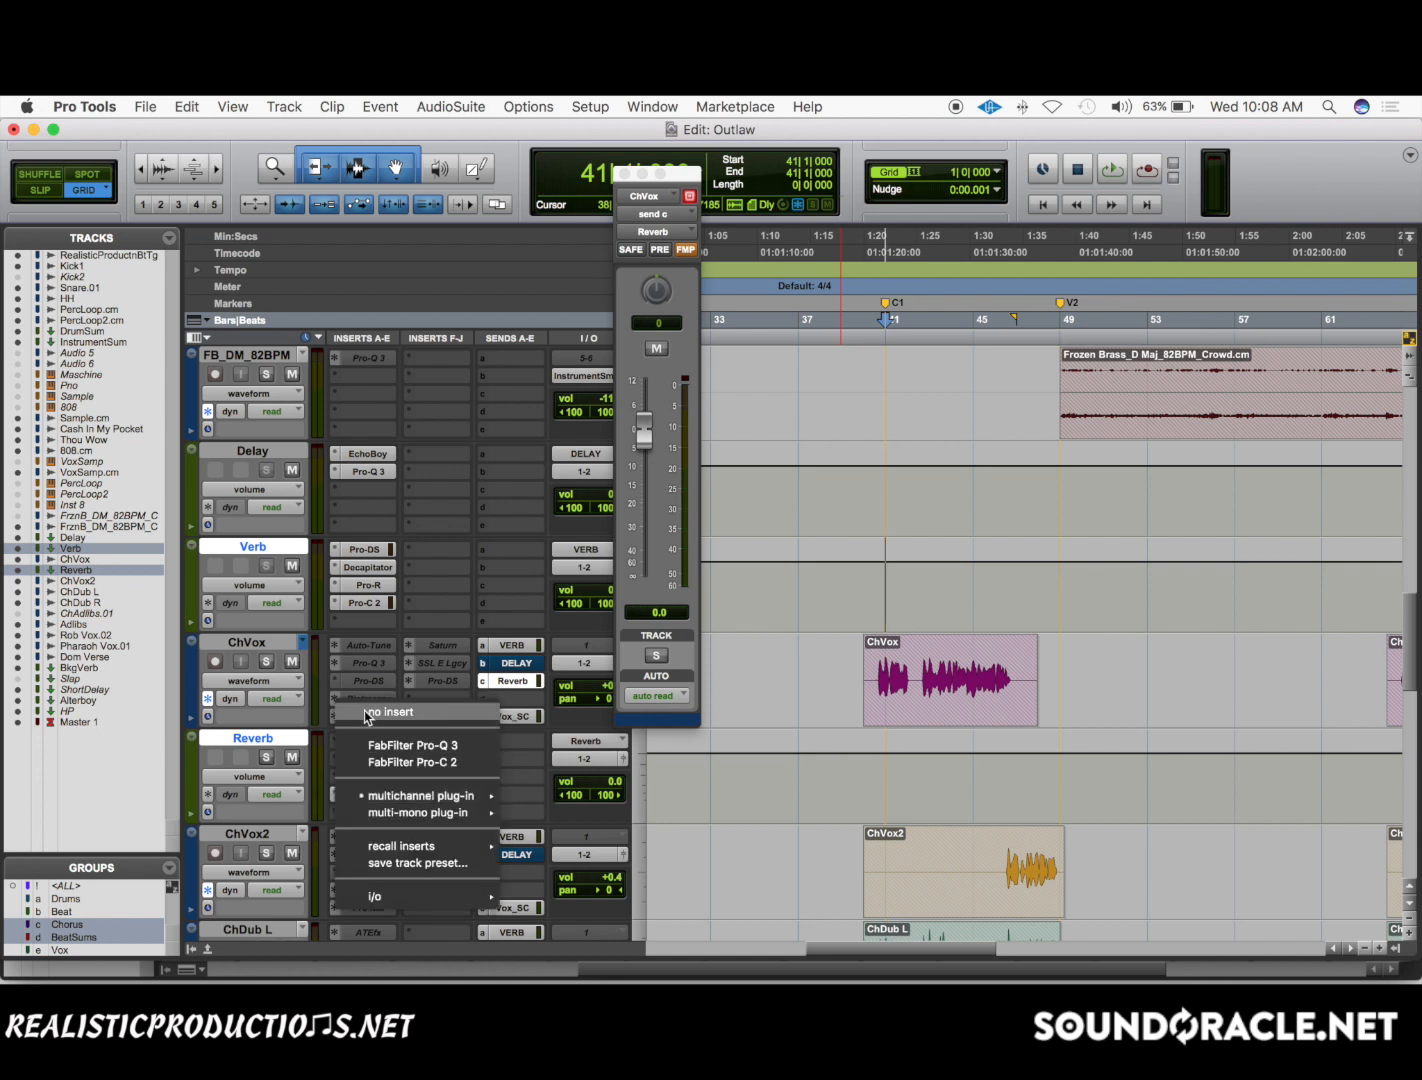
{"action": "left_click", "coordinate": [368, 713]}
{"action": "left_click", "coordinate": [249, 737]}
{"action": "right_click", "coordinate": [263, 735]}
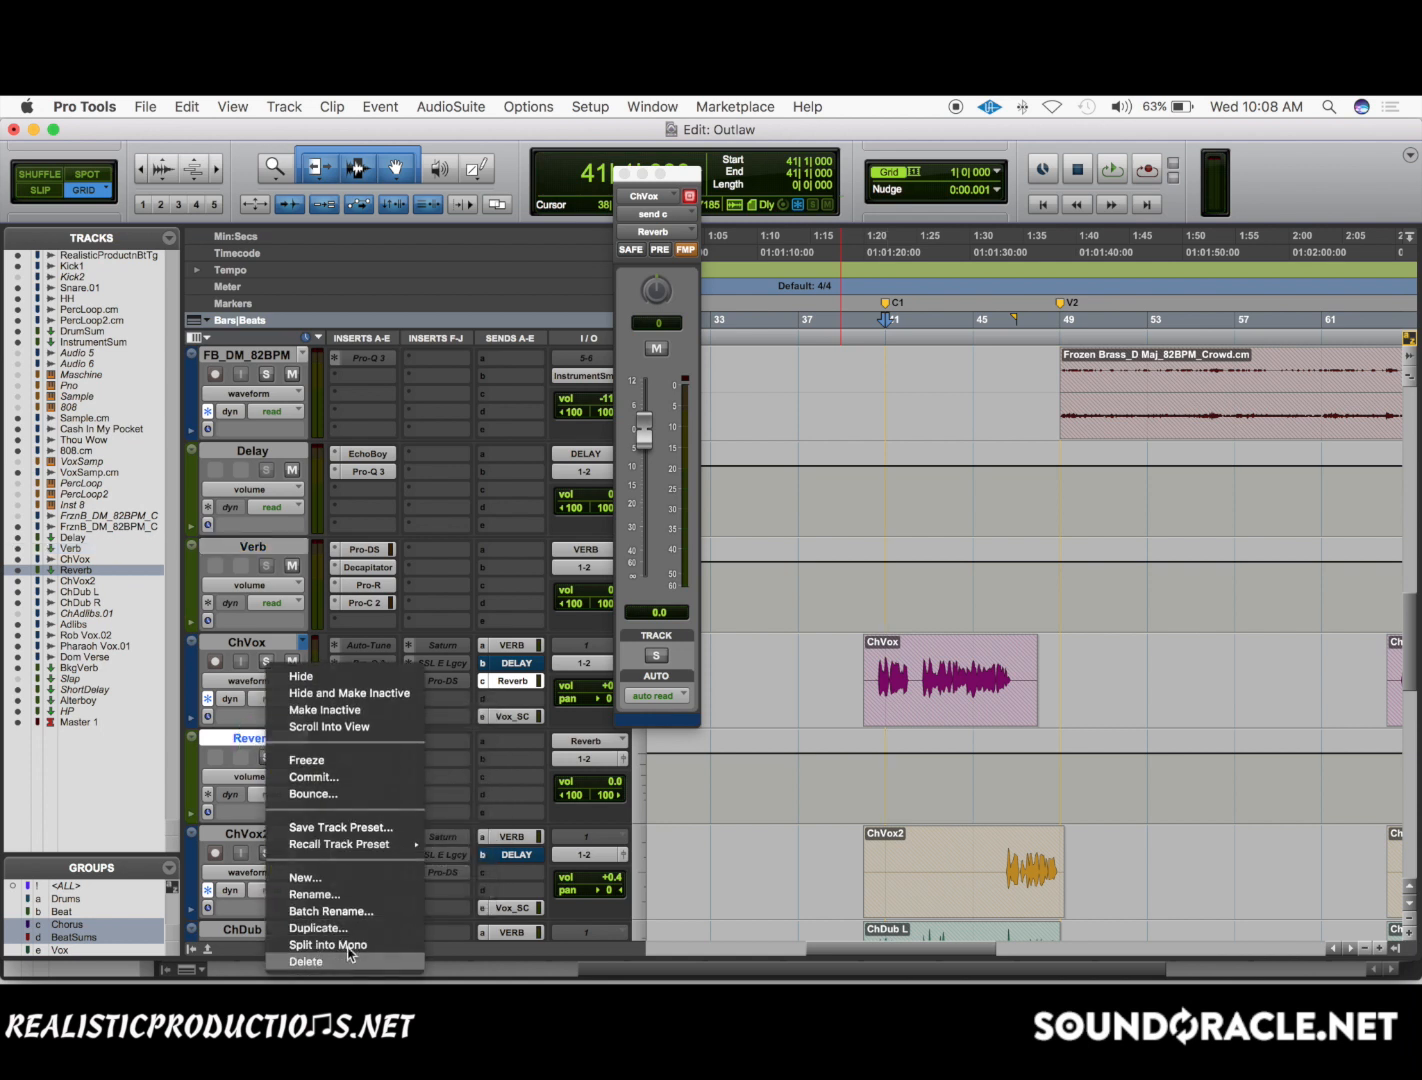
{"action": "left_click", "coordinate": [318, 961]}
{"action": "left_click", "coordinate": [624, 175]}
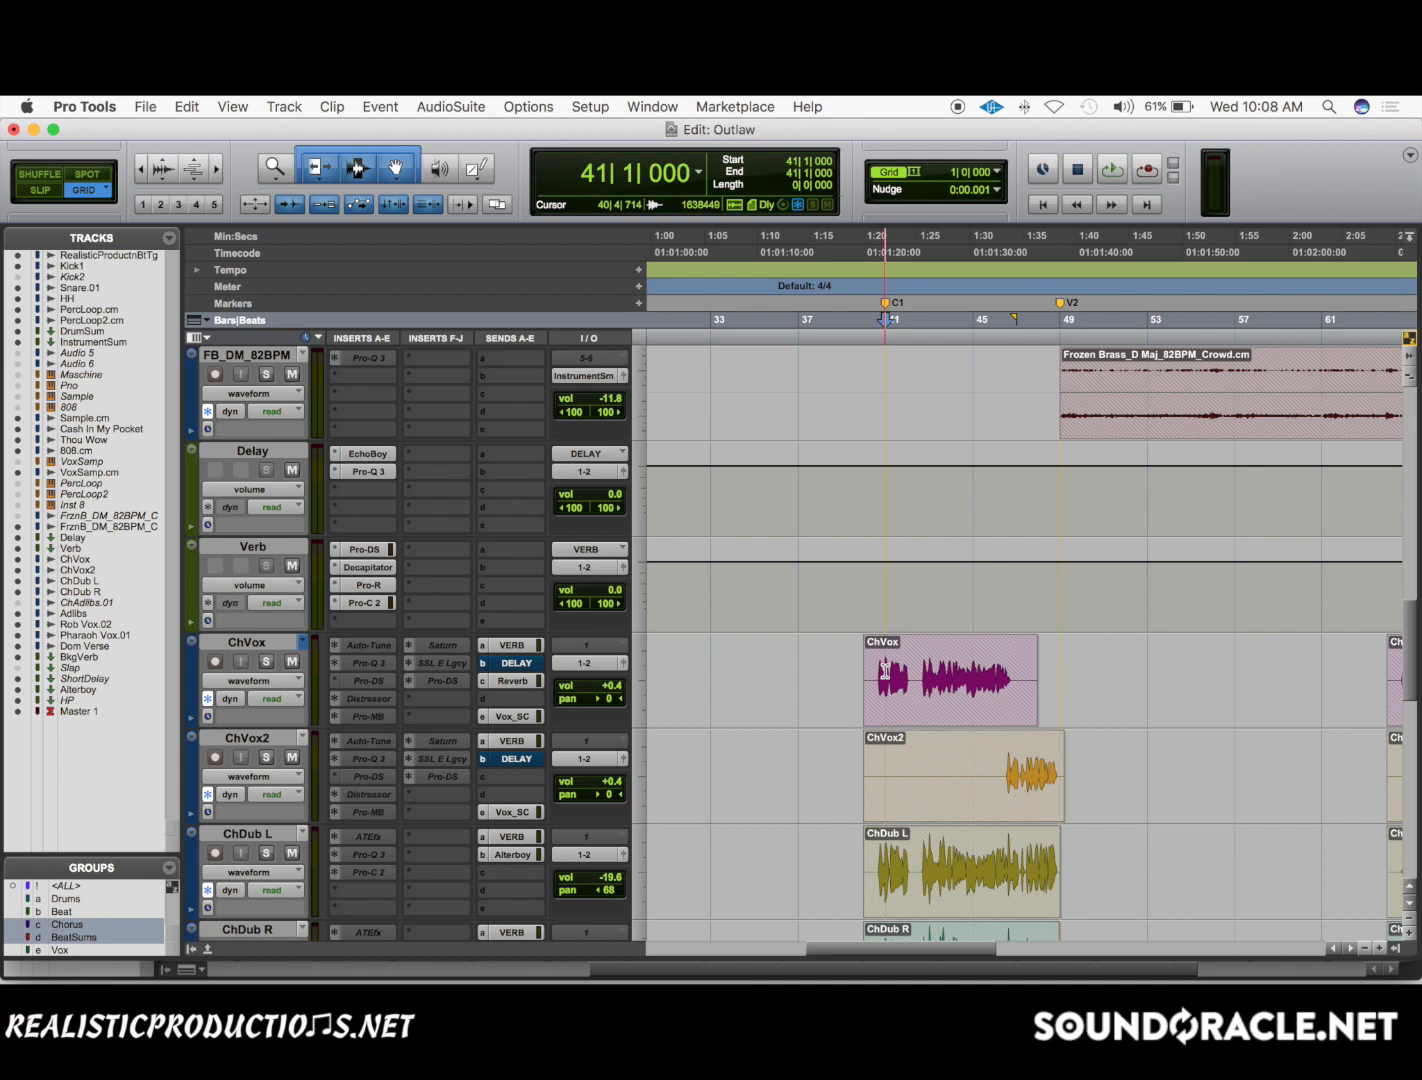
Review the FabFilter Pro-R settings on the Verb track and look over the vocal tracks' sends.
{"action": "left_click", "coordinate": [375, 587]}
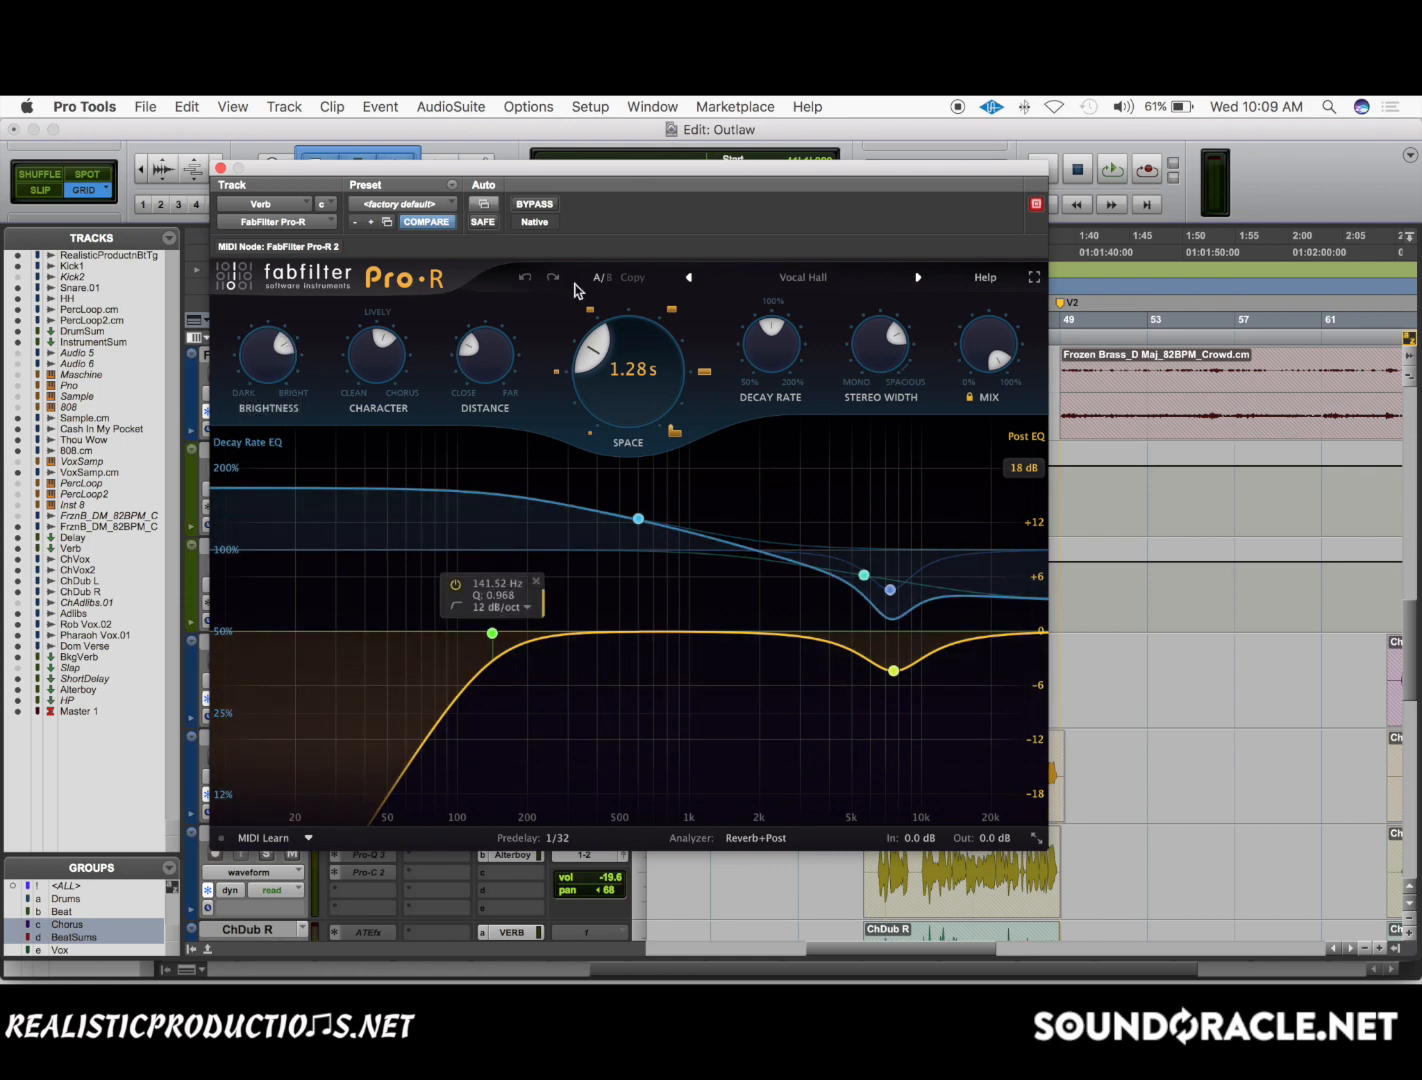
{"action": "left_click", "coordinate": [220, 168]}
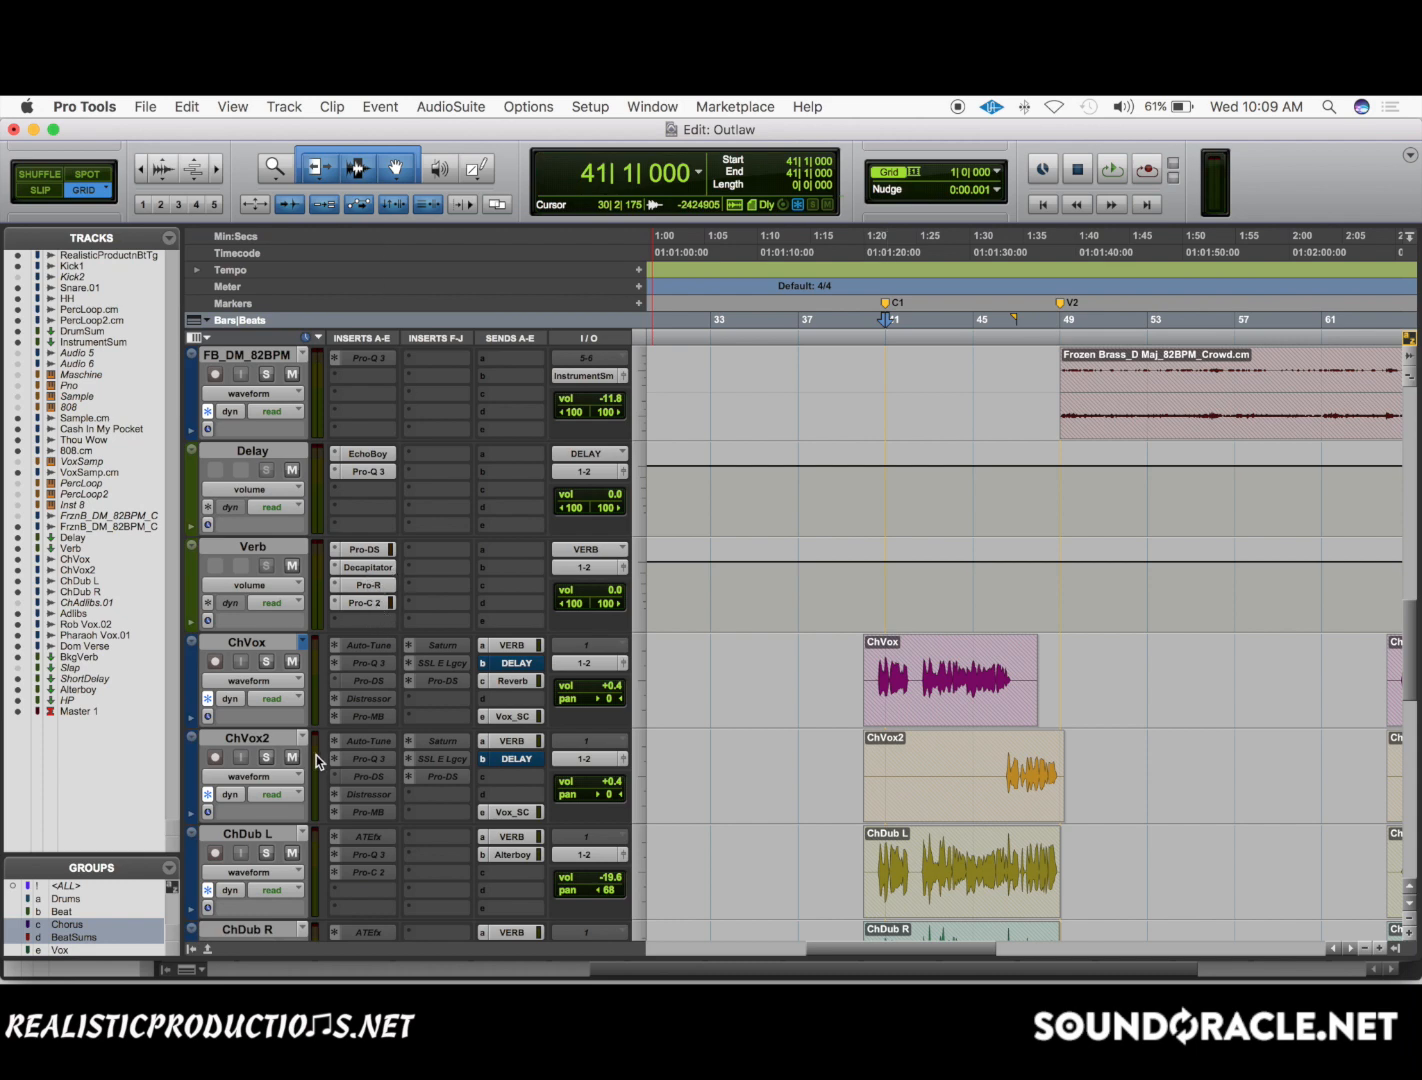
{"action": "scroll", "coordinate": [316, 755], "scroll_direction": "down", "scroll_amount": 3}
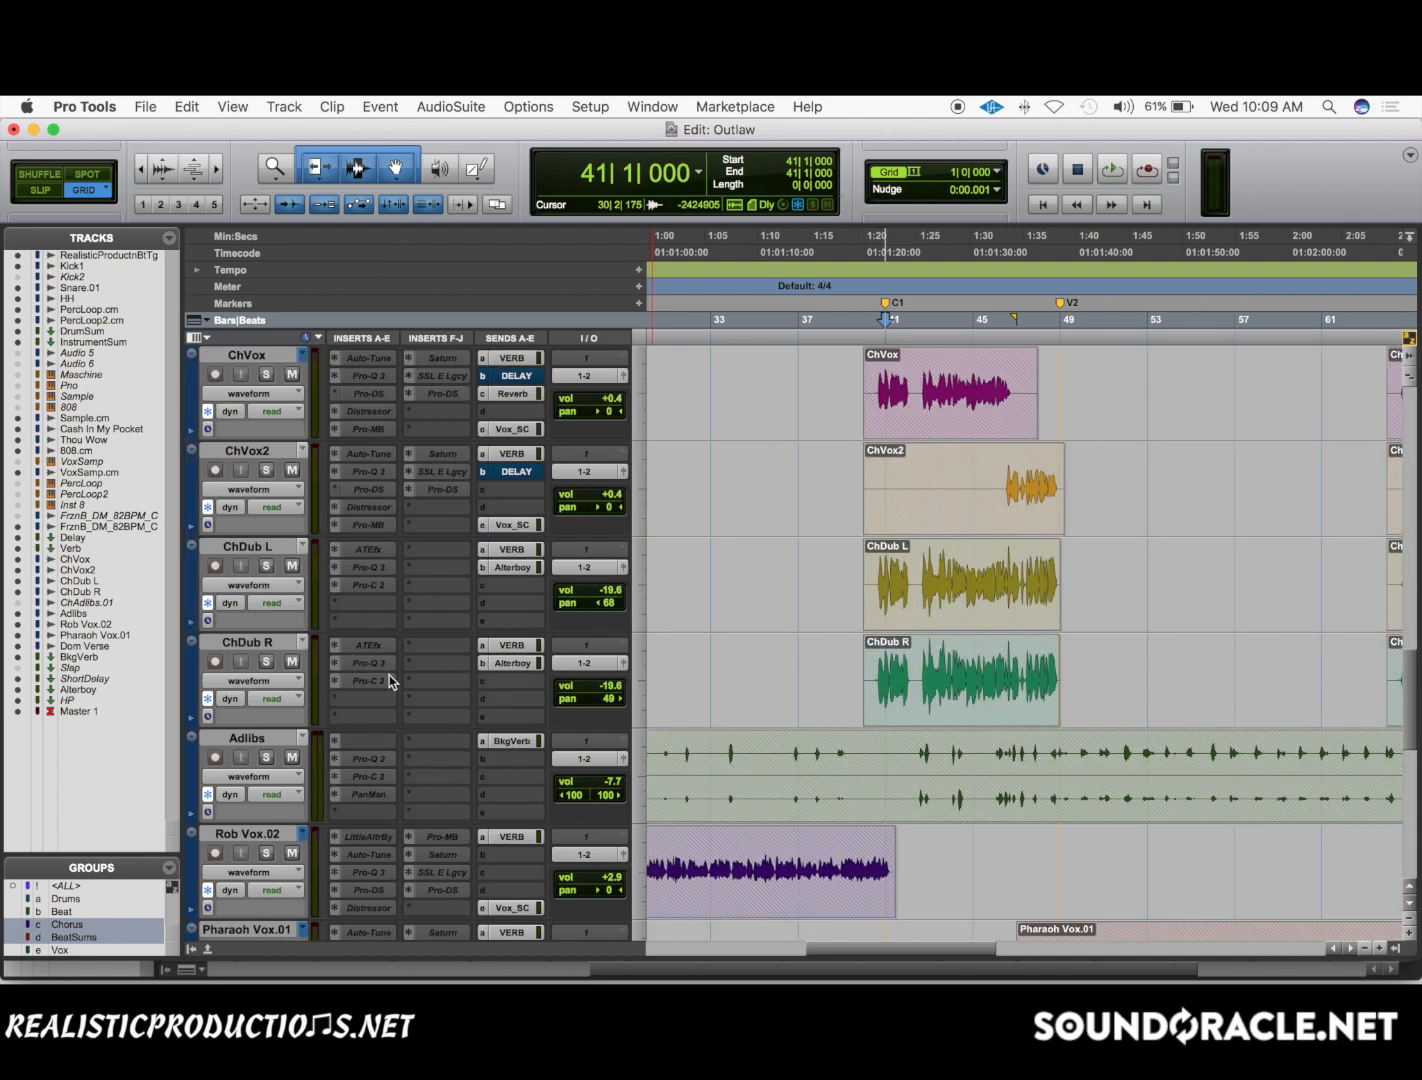
{"action": "scroll", "coordinate": [343, 722], "scroll_direction": "down", "scroll_amount": 1}
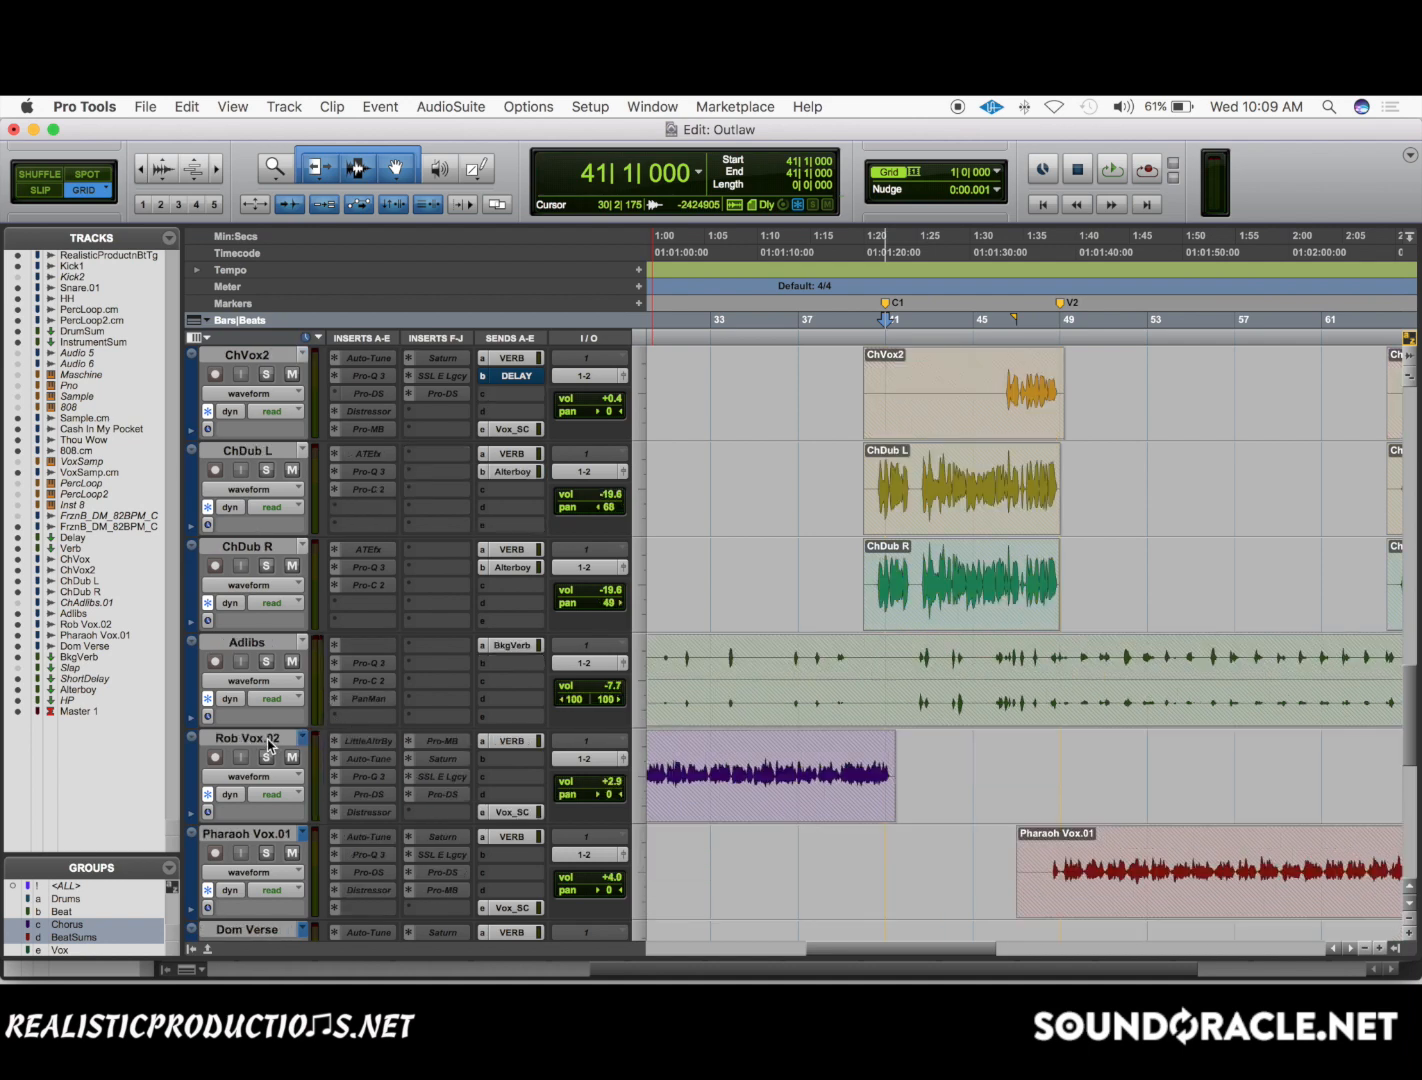
{"action": "scroll", "coordinate": [316, 823], "scroll_direction": "down", "scroll_amount": 3}
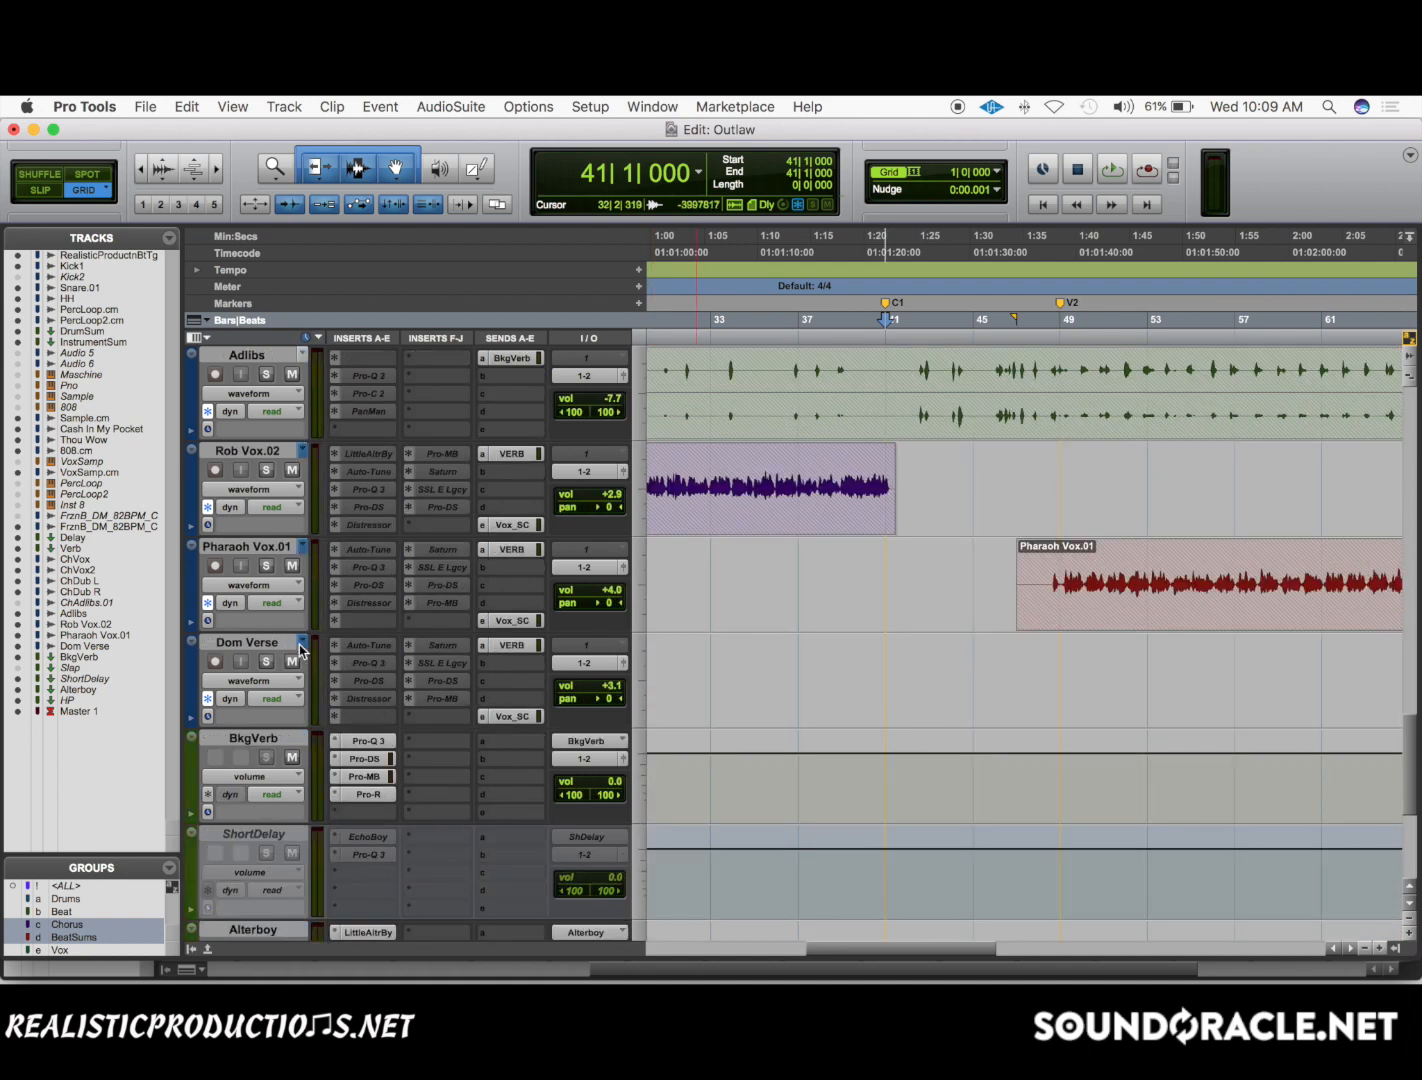
{"action": "scroll", "coordinate": [307, 652], "scroll_direction": "up", "scroll_amount": 4}
{"action": "scroll", "coordinate": [805, 637], "scroll_direction": "up", "scroll_amount": 3}
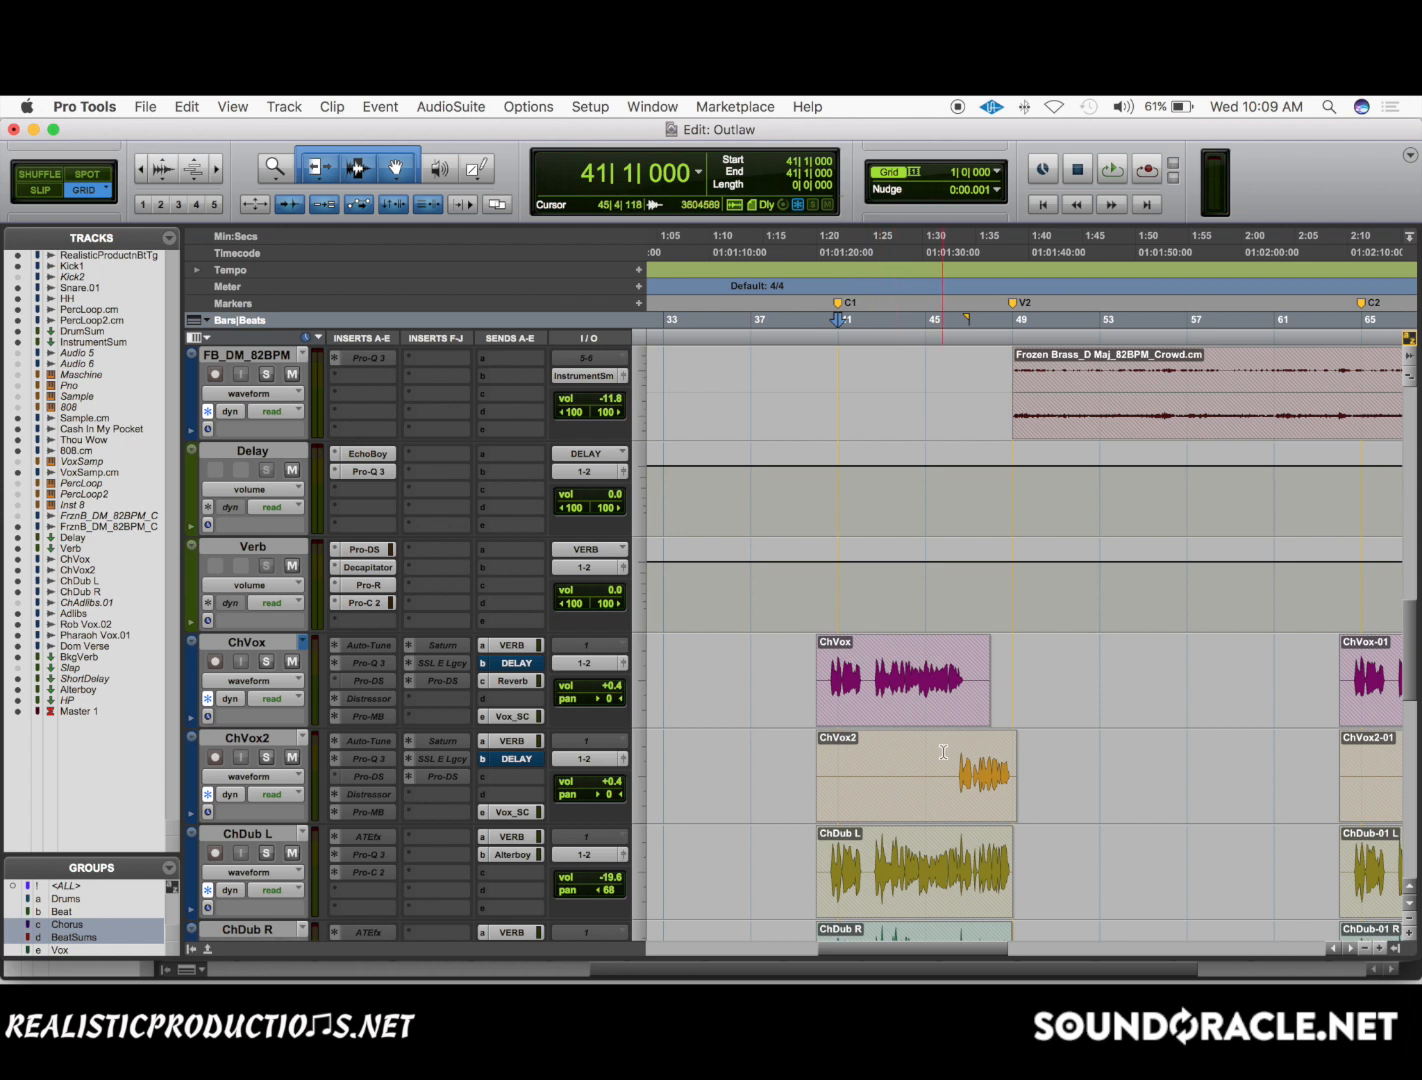
Compare the Verb and BkgVerb returns with the vocal tracks feeding them, and check ChVox's VERB send fader.
{"action": "left_click", "coordinate": [840, 672]}
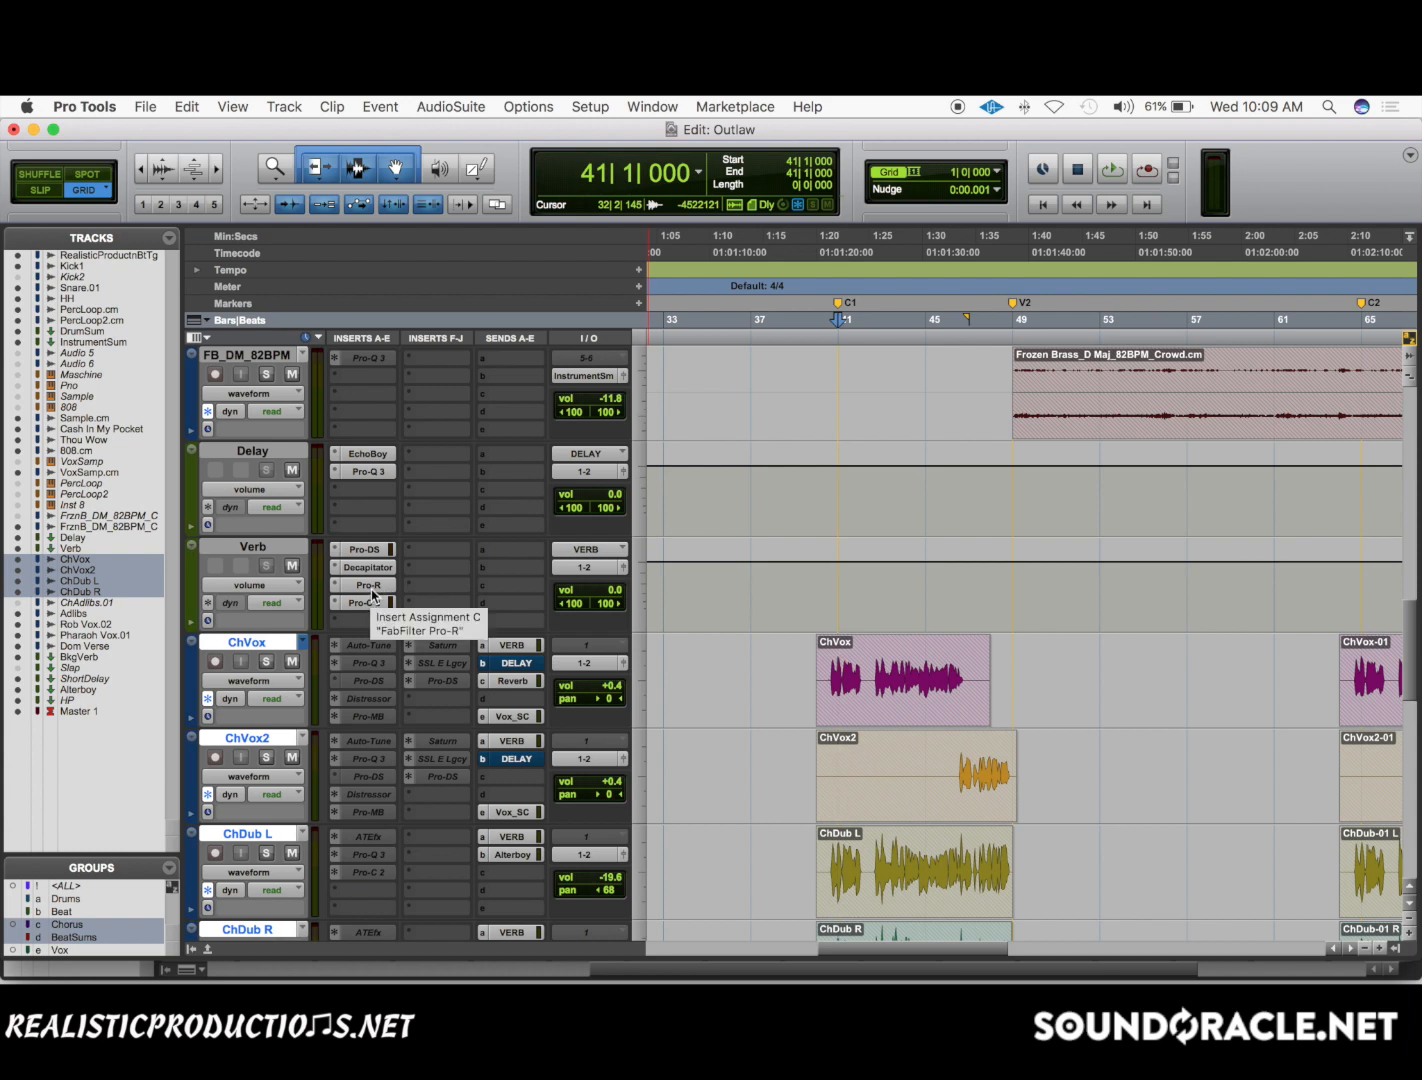
{"action": "scroll", "coordinate": [374, 615], "scroll_direction": "down", "scroll_amount": 10}
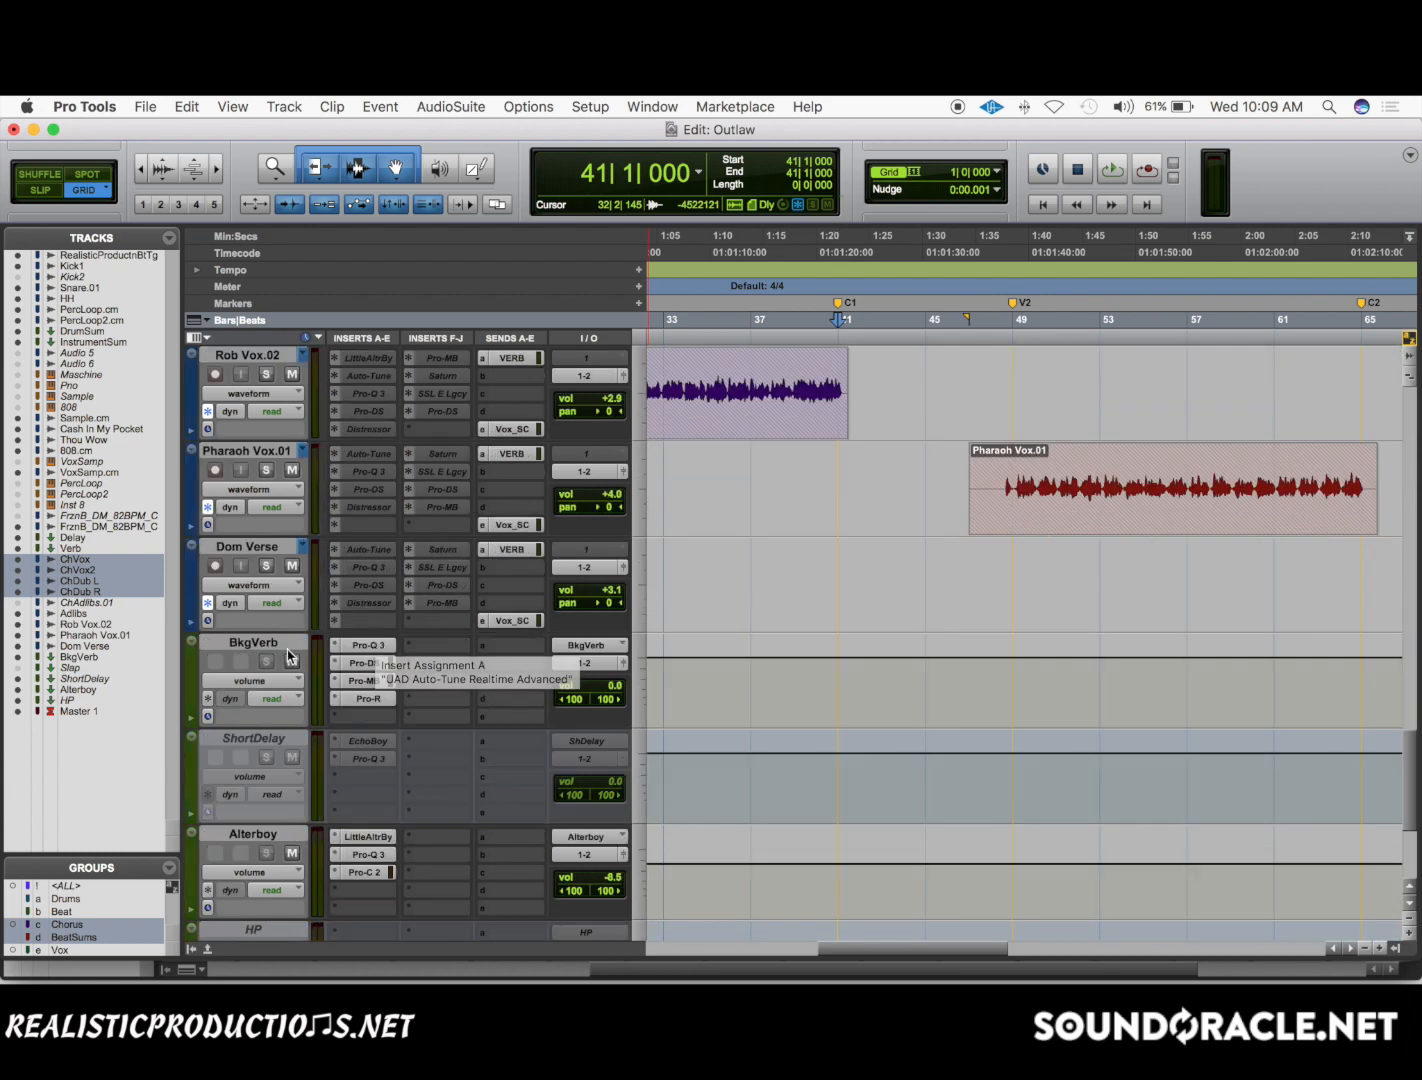
{"action": "scroll", "coordinate": [403, 655], "scroll_direction": "up", "scroll_amount": 11}
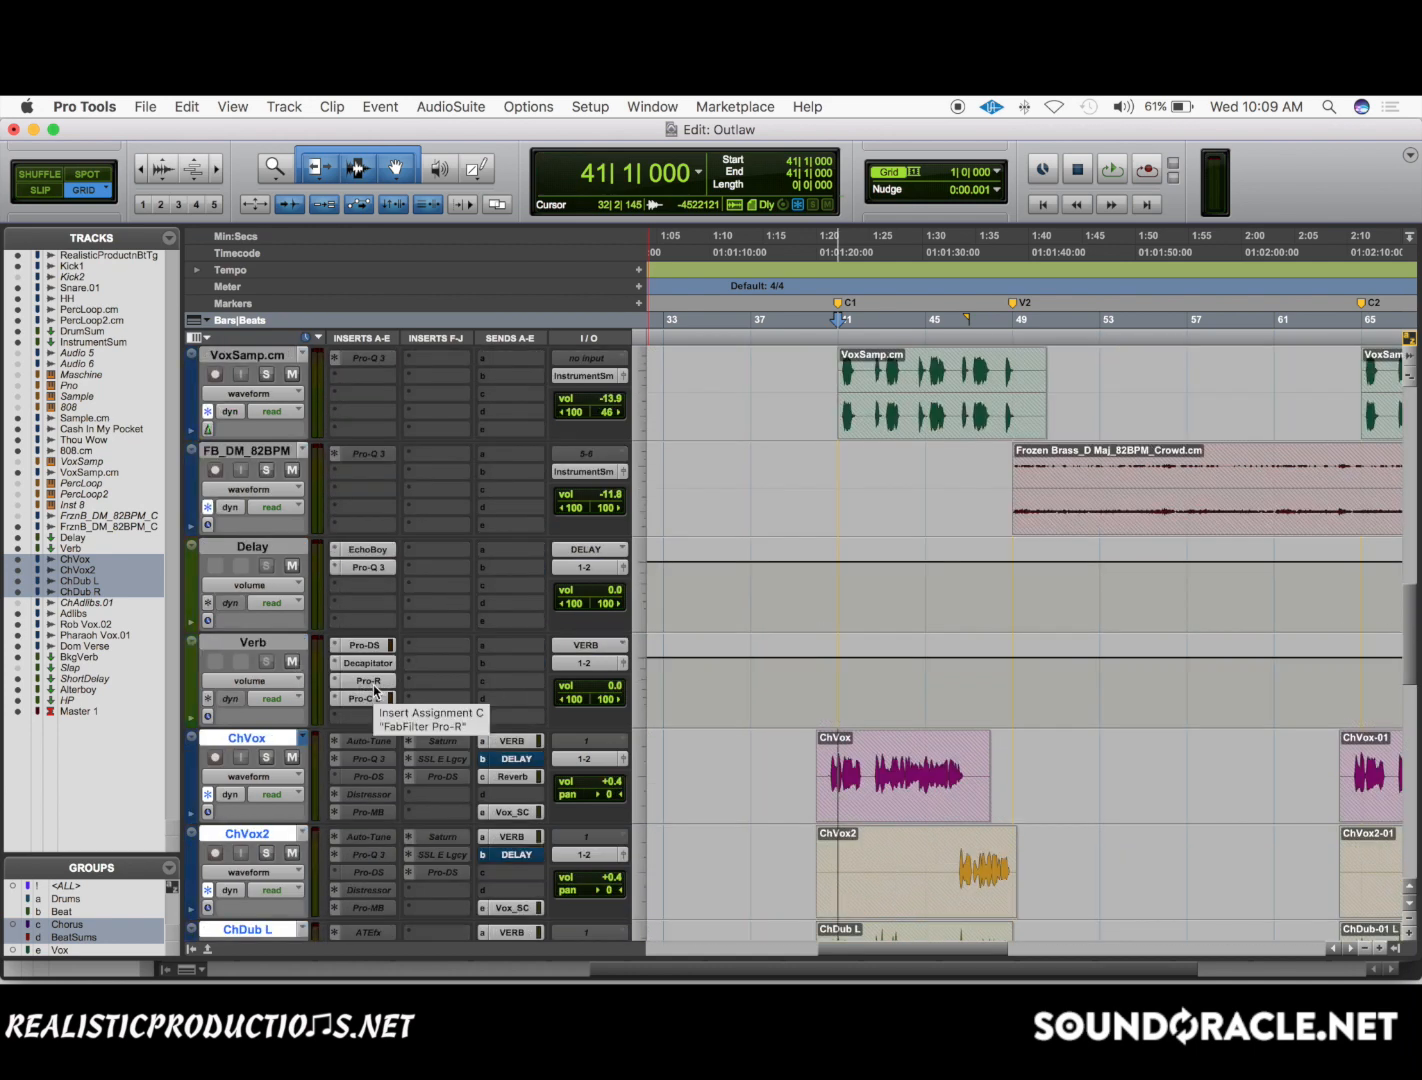
{"action": "scroll", "coordinate": [373, 685], "scroll_direction": "down", "scroll_amount": 1}
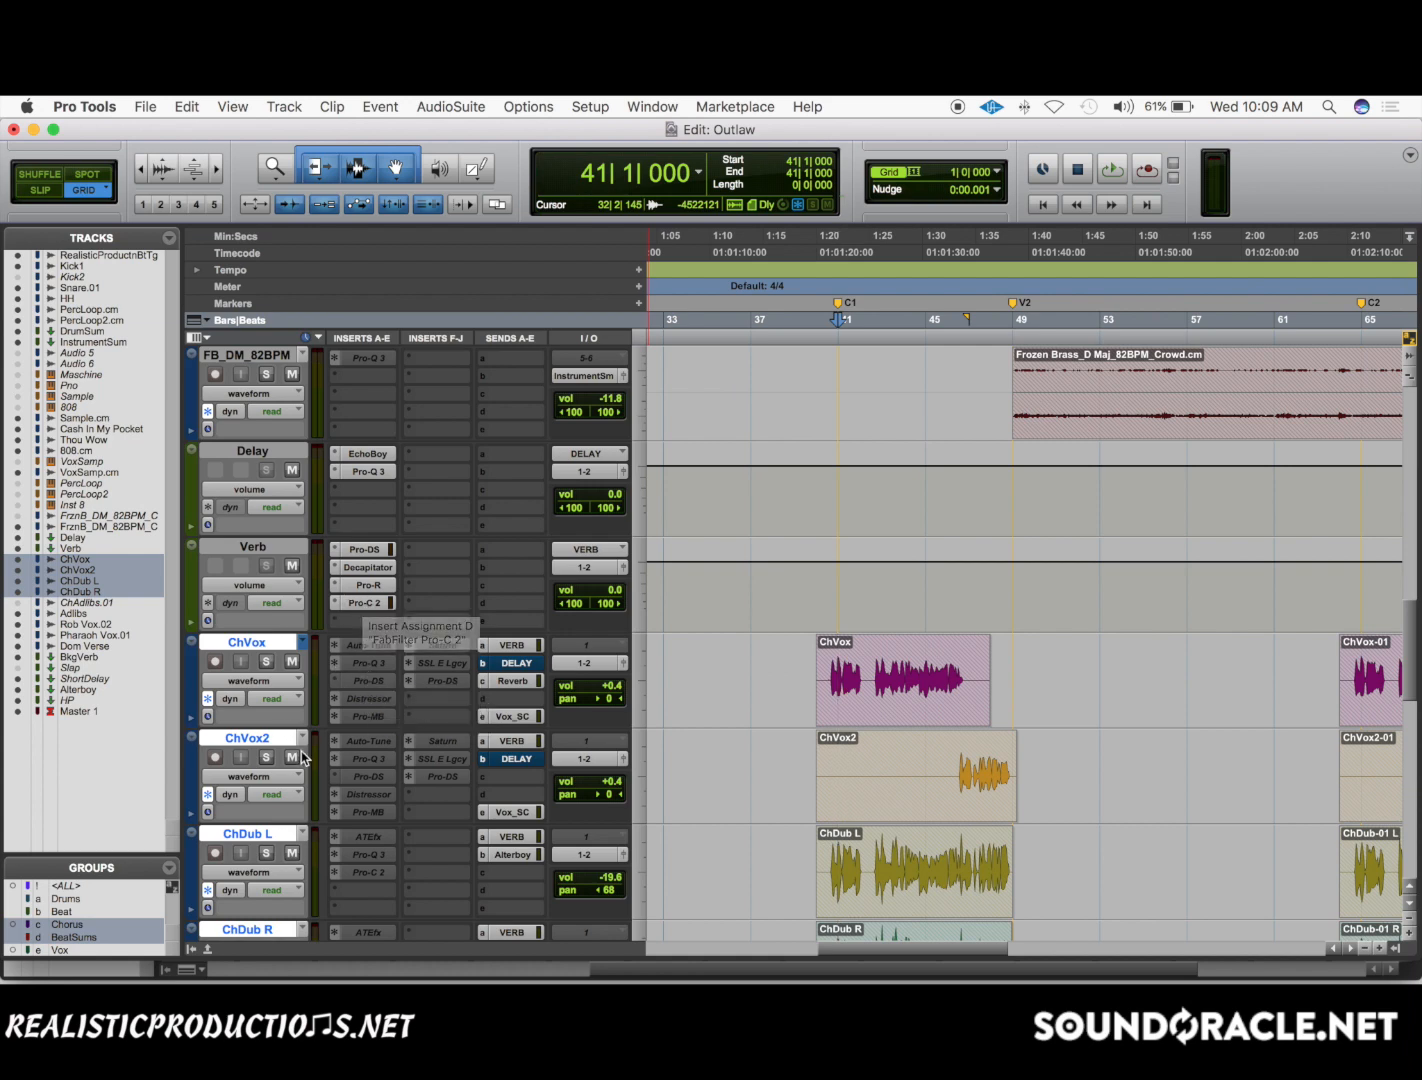
{"action": "scroll", "coordinate": [330, 676], "scroll_direction": "down", "scroll_amount": 5}
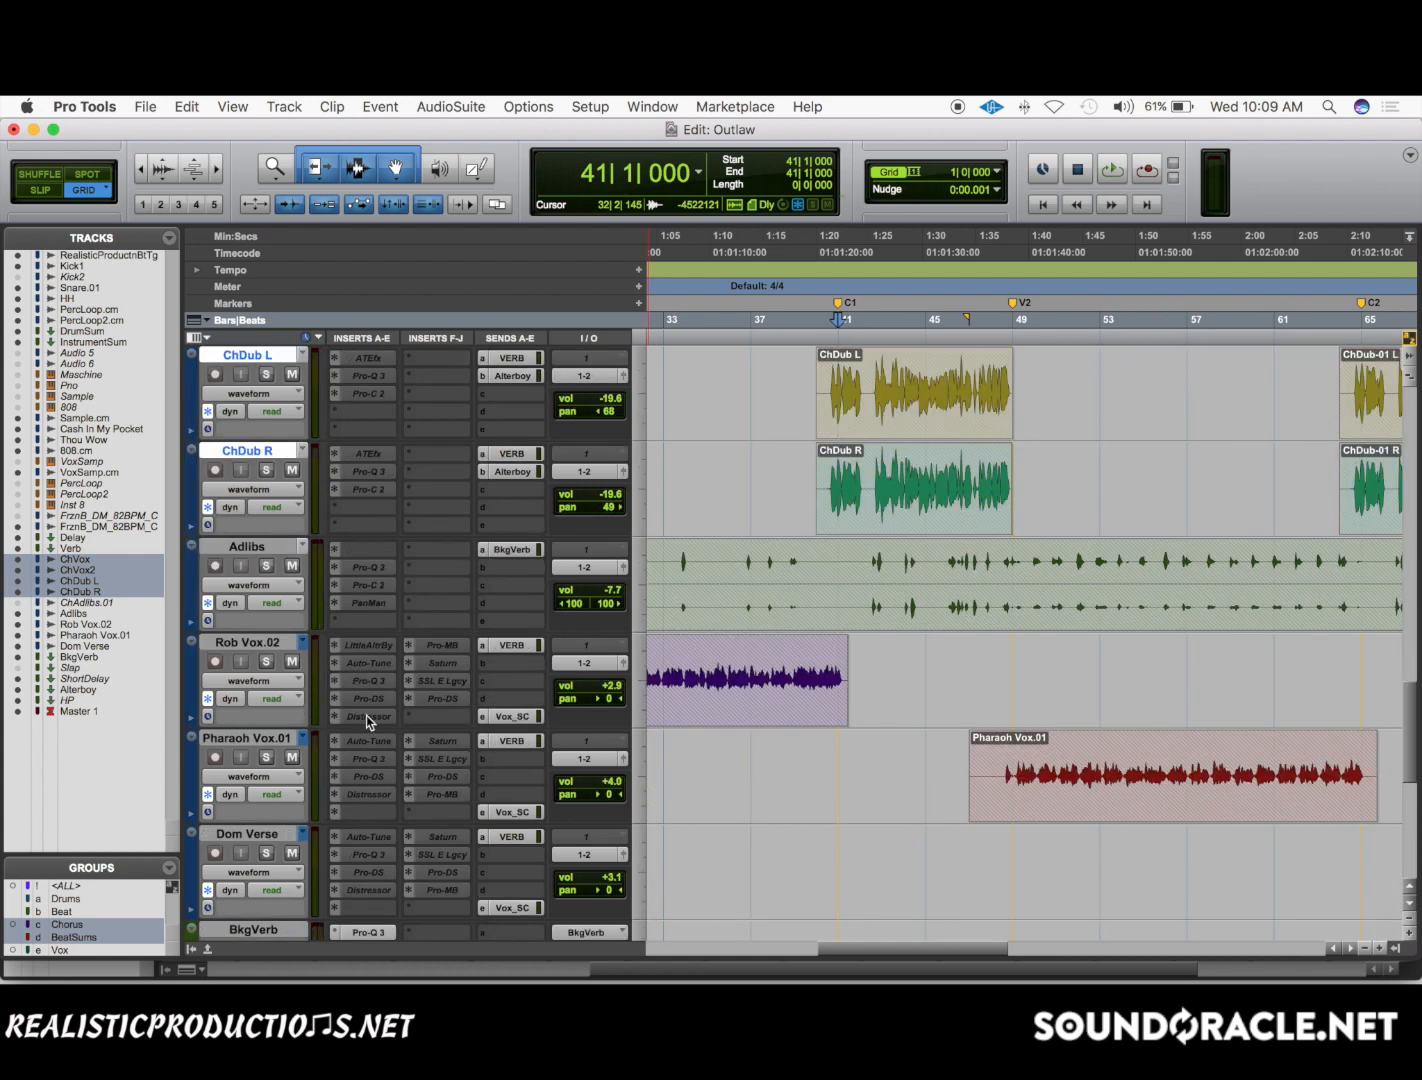
{"action": "scroll", "coordinate": [365, 718], "scroll_direction": "down", "scroll_amount": 2}
{"action": "scroll", "coordinate": [367, 721], "scroll_direction": "up", "scroll_amount": 6}
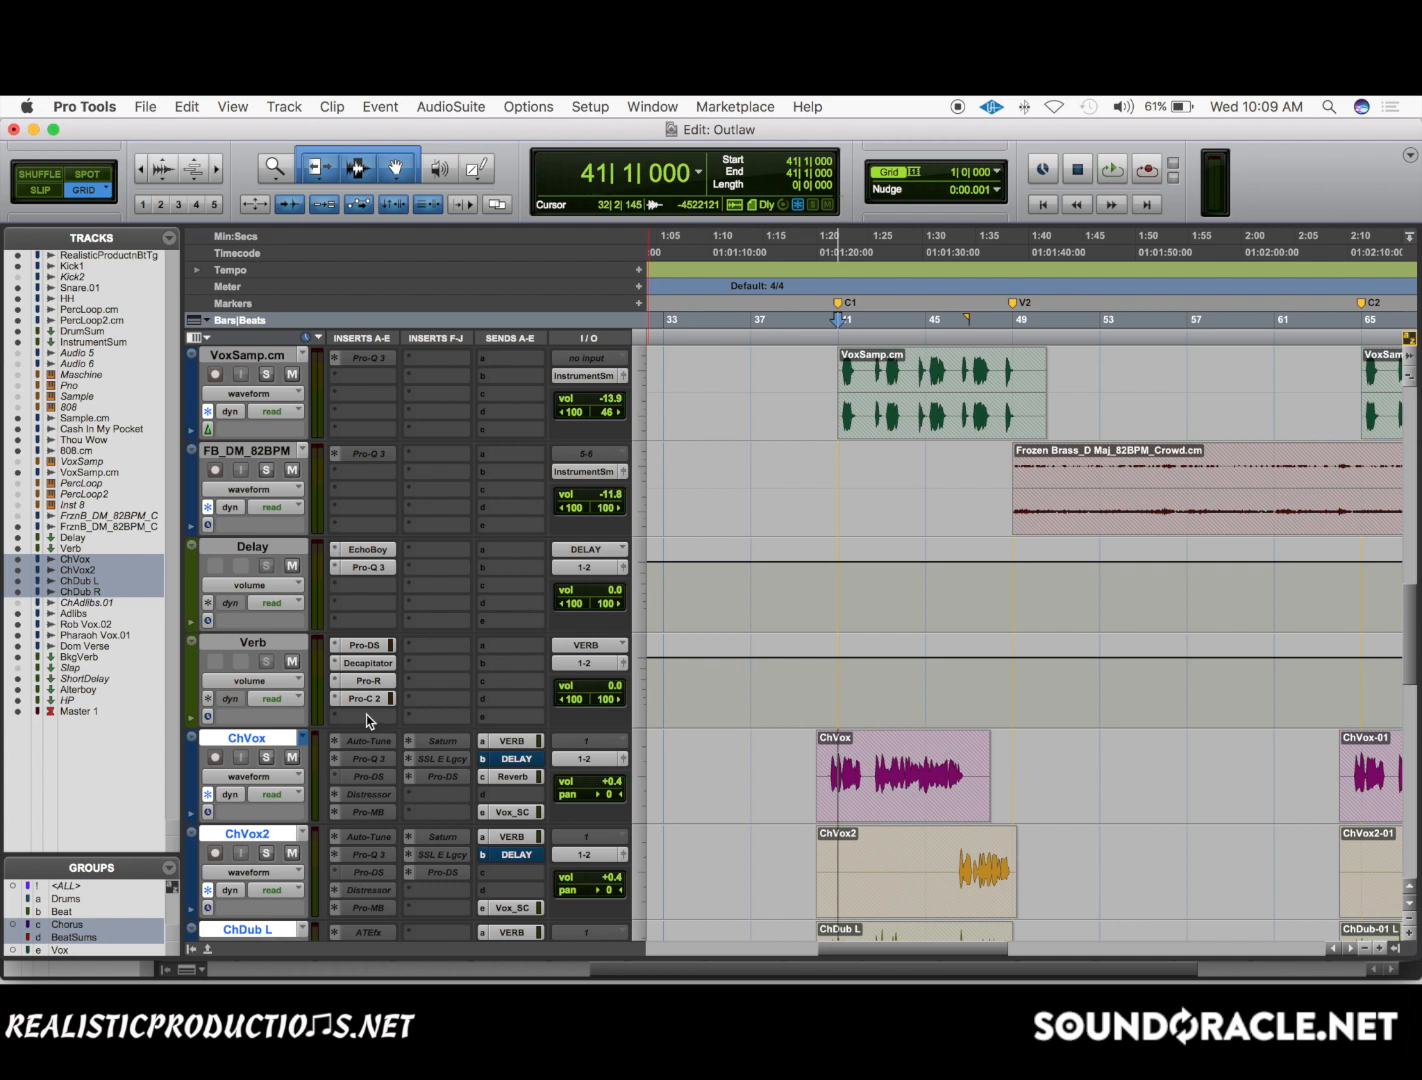
{"action": "scroll", "coordinate": [374, 608], "scroll_direction": "down", "scroll_amount": 2}
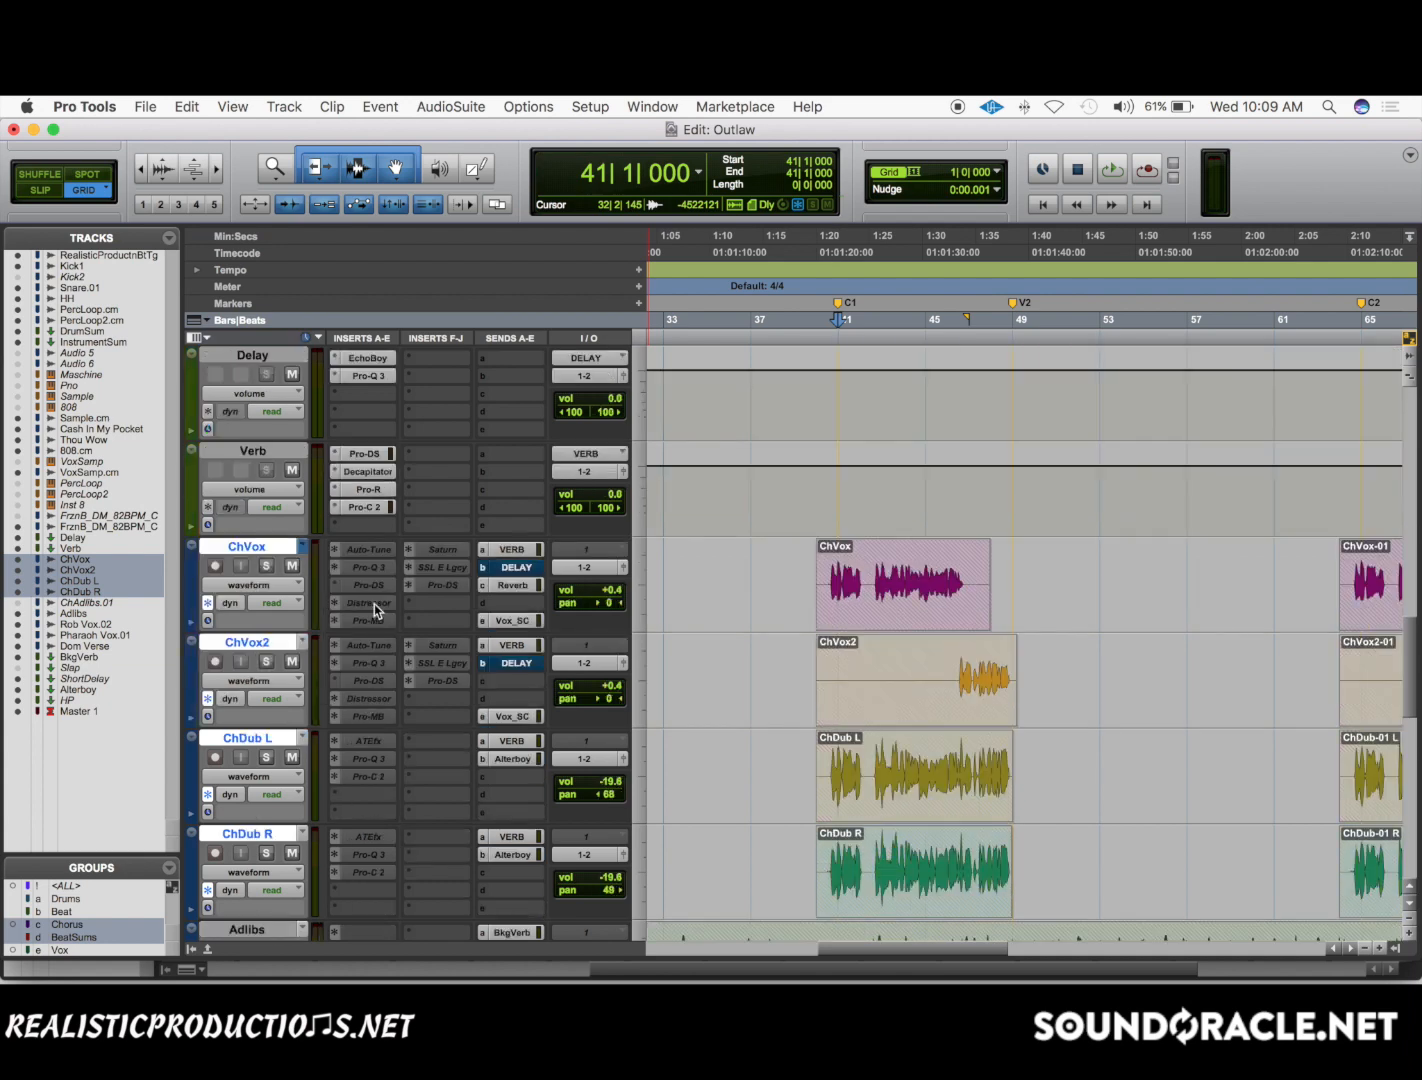
{"action": "left_click", "coordinate": [512, 549]}
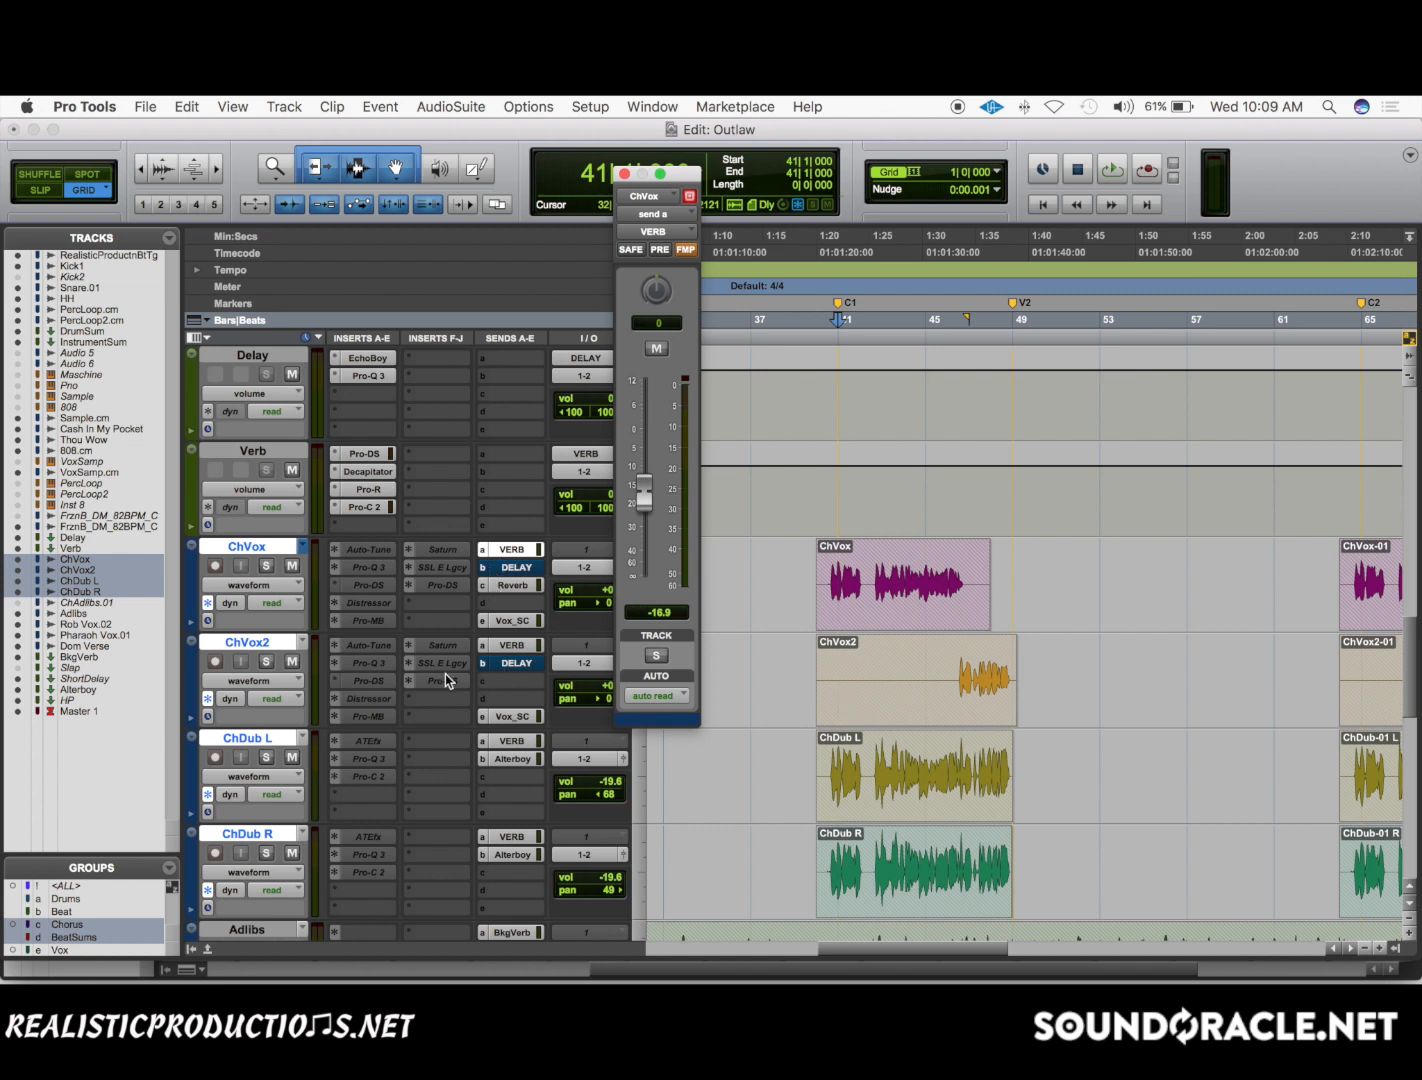
{"action": "left_click", "coordinate": [624, 174]}
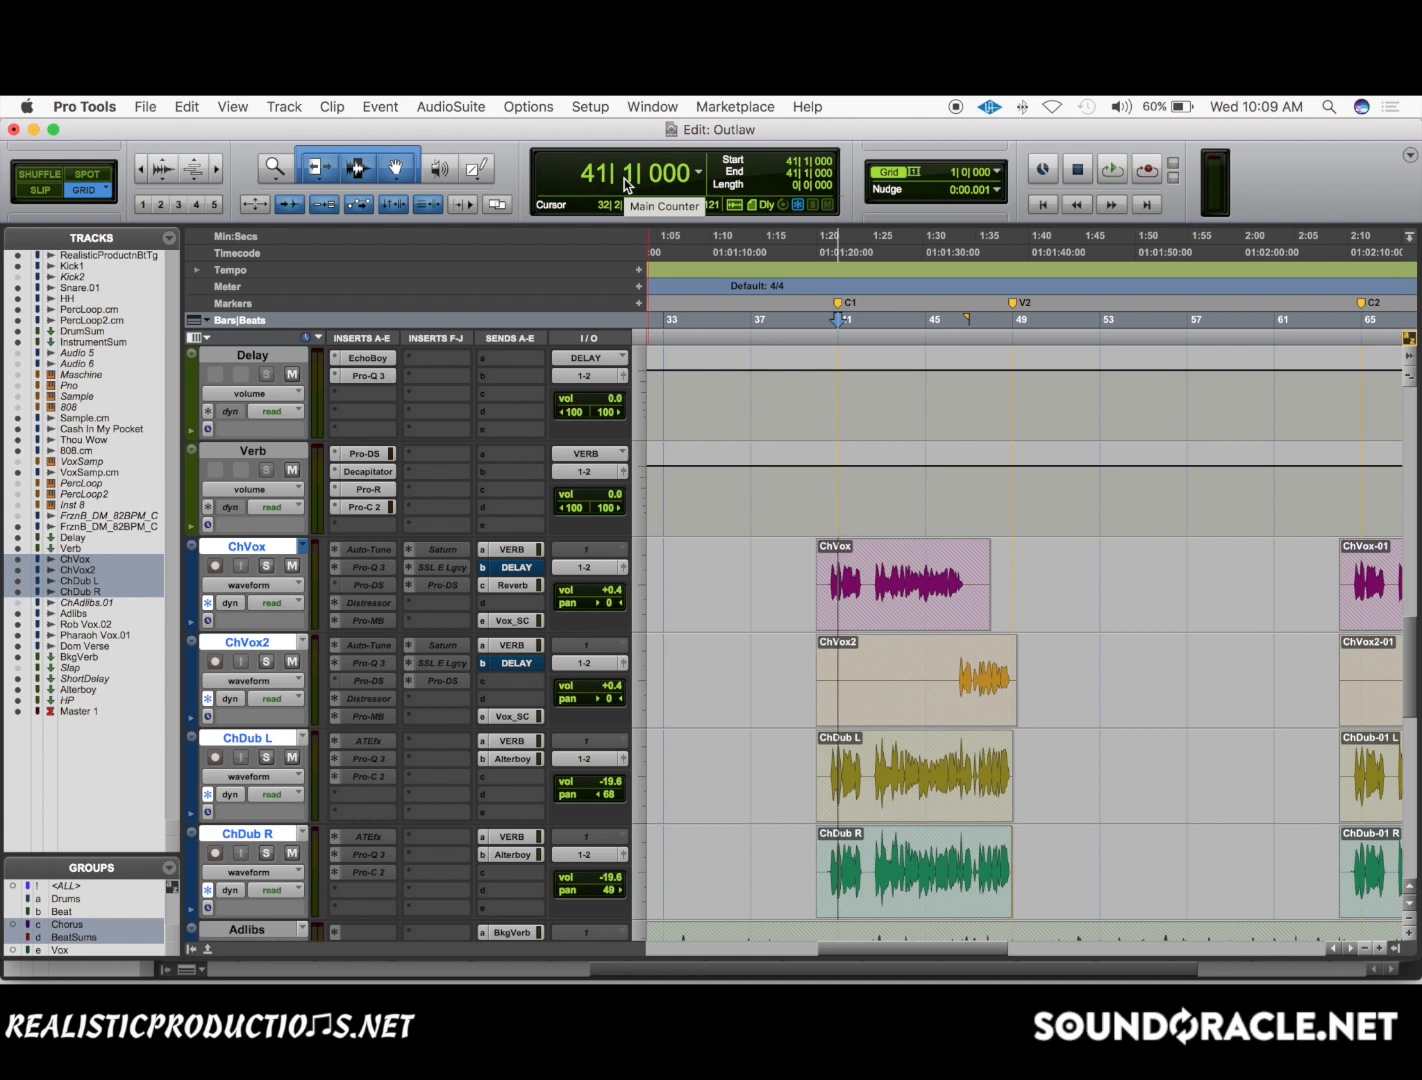
Insert the FabFilter Pro-R reverb directly on ChVox in the empty insert slot below the second Pro-DS.
{"action": "left_click", "coordinate": [449, 606]}
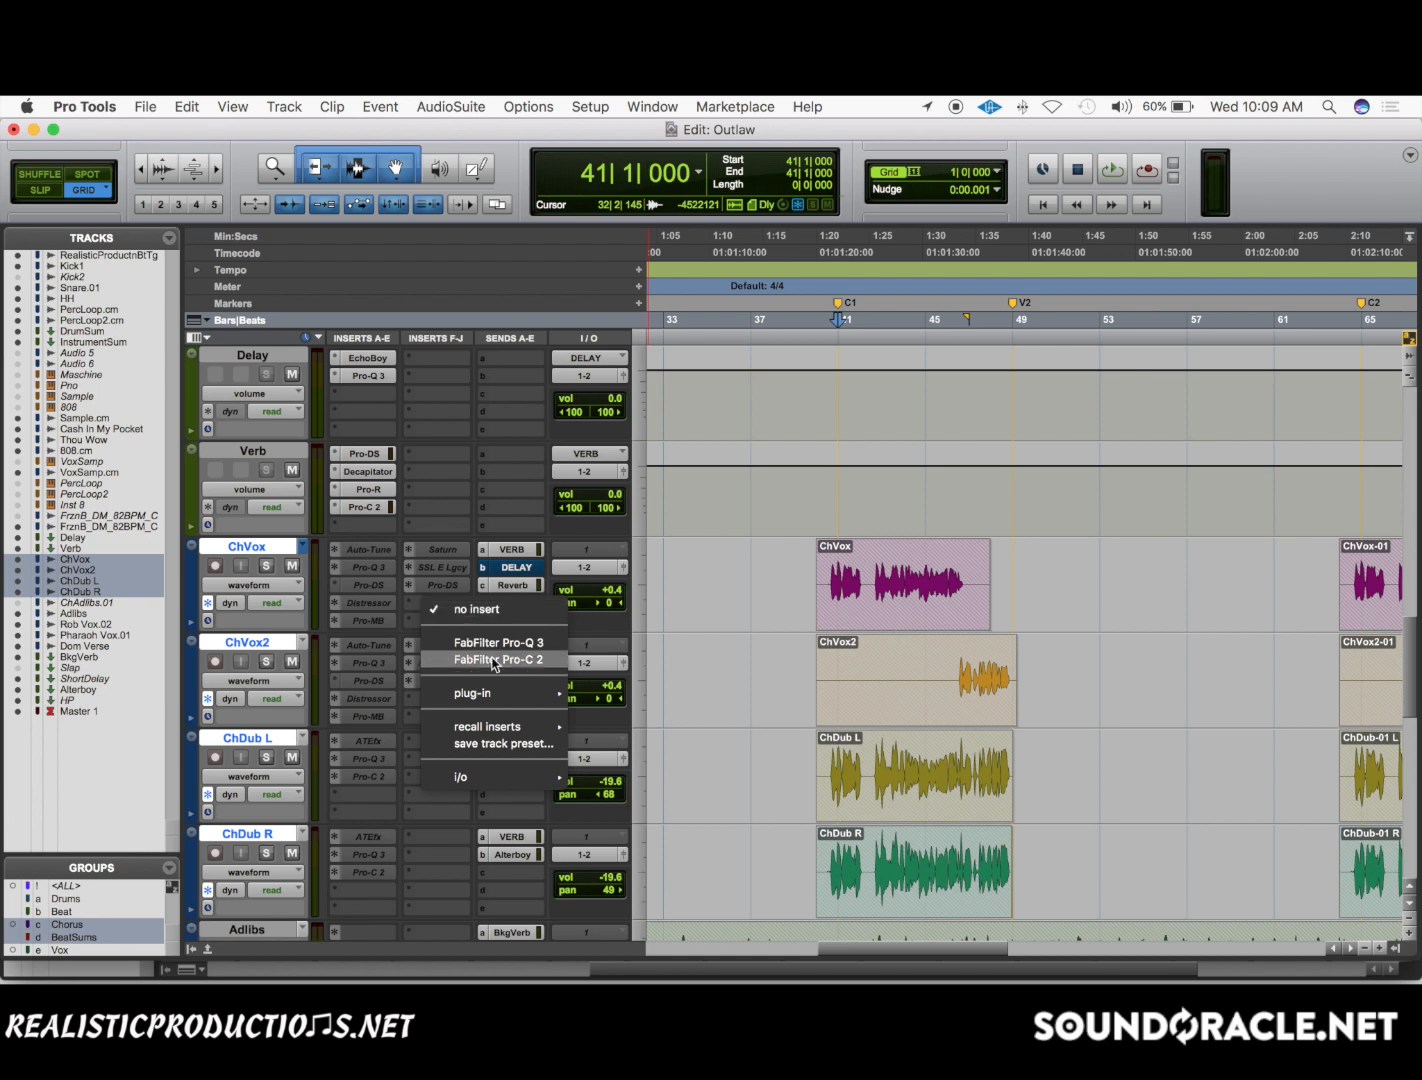
{"action": "mouse_move", "coordinate": [503, 694]}
{"action": "mouse_move", "coordinate": [657, 265]}
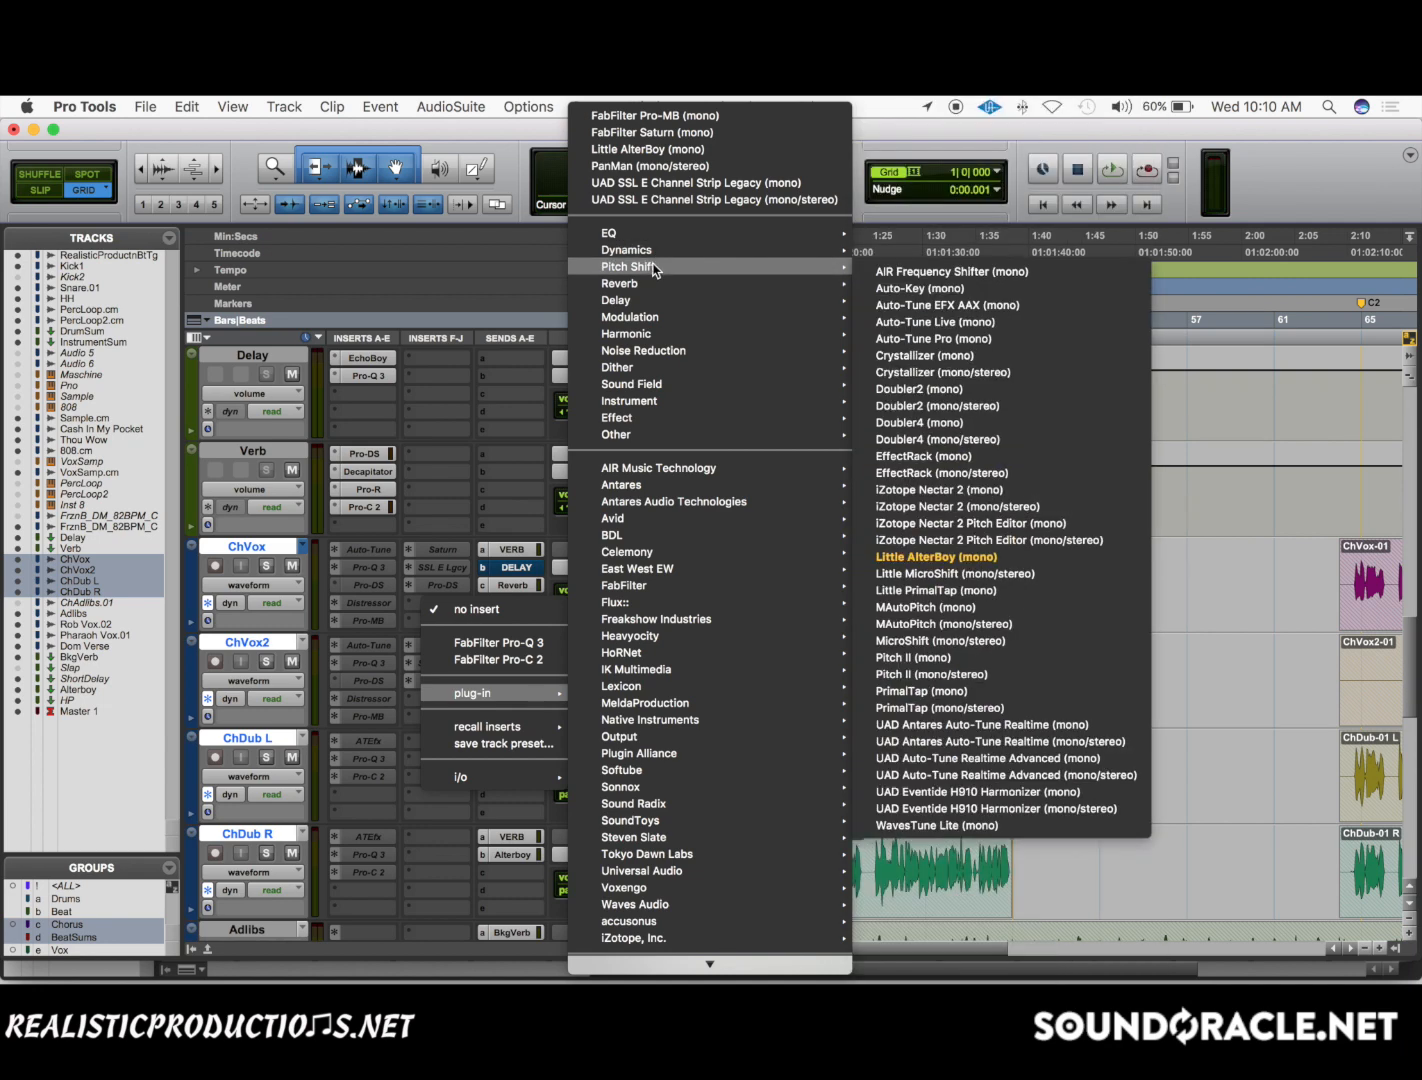
{"action": "left_click", "coordinate": [920, 367]}
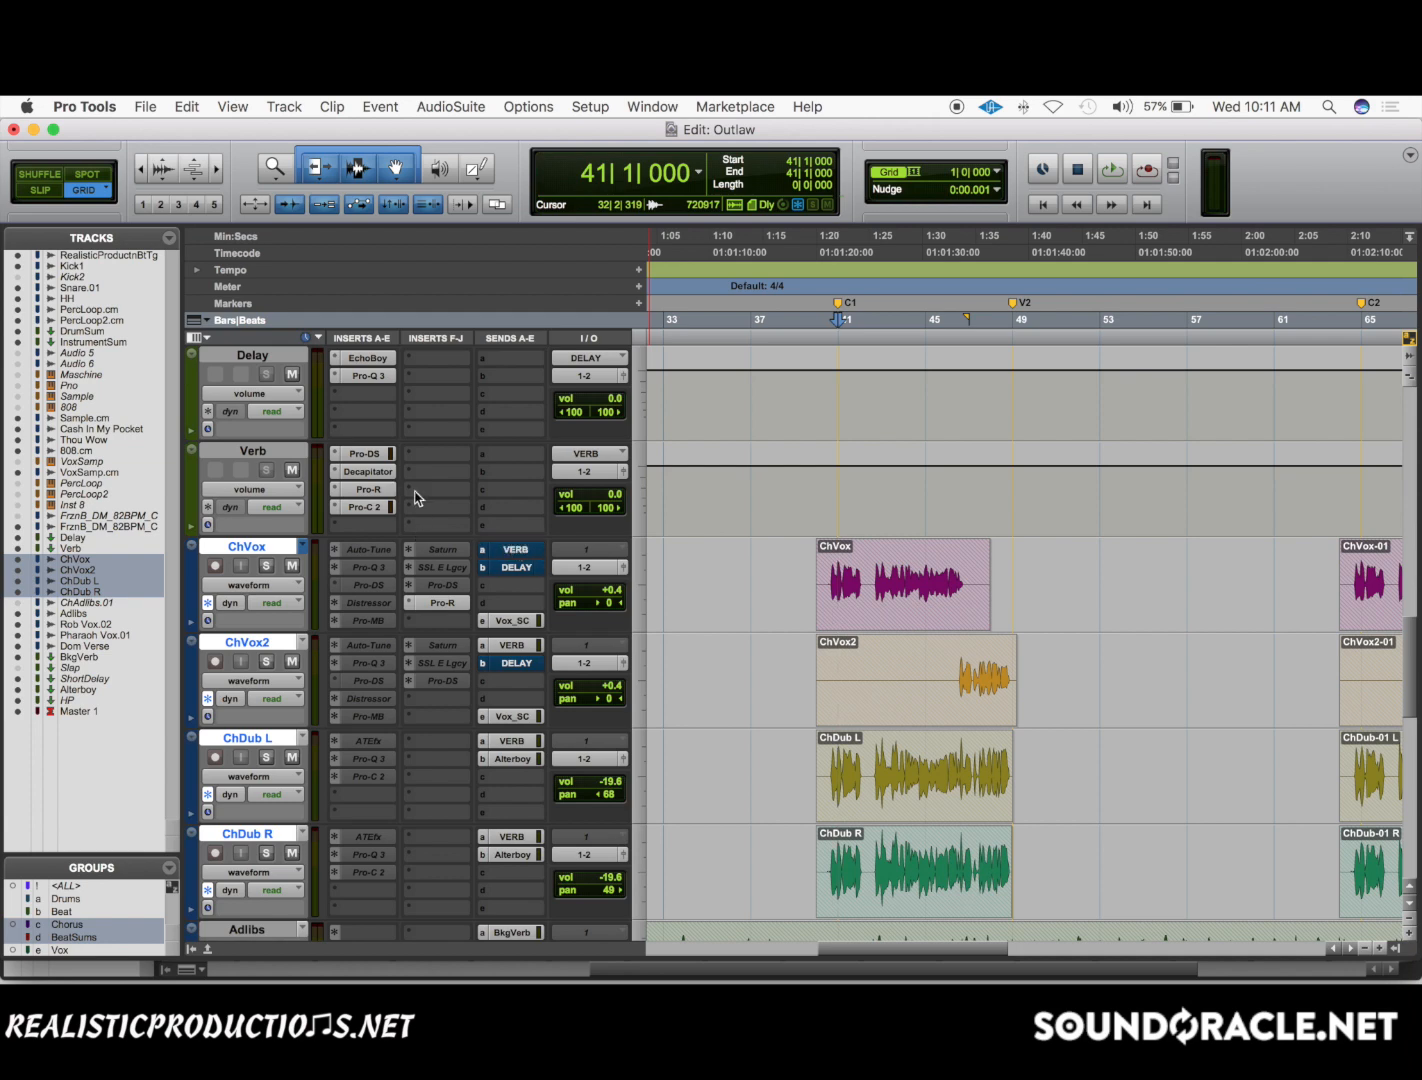
Compare the Pro-R settings on ChVox and Verb, close the Verb instance and move the ChVox one off the tracks.
{"action": "left_click", "coordinate": [453, 602]}
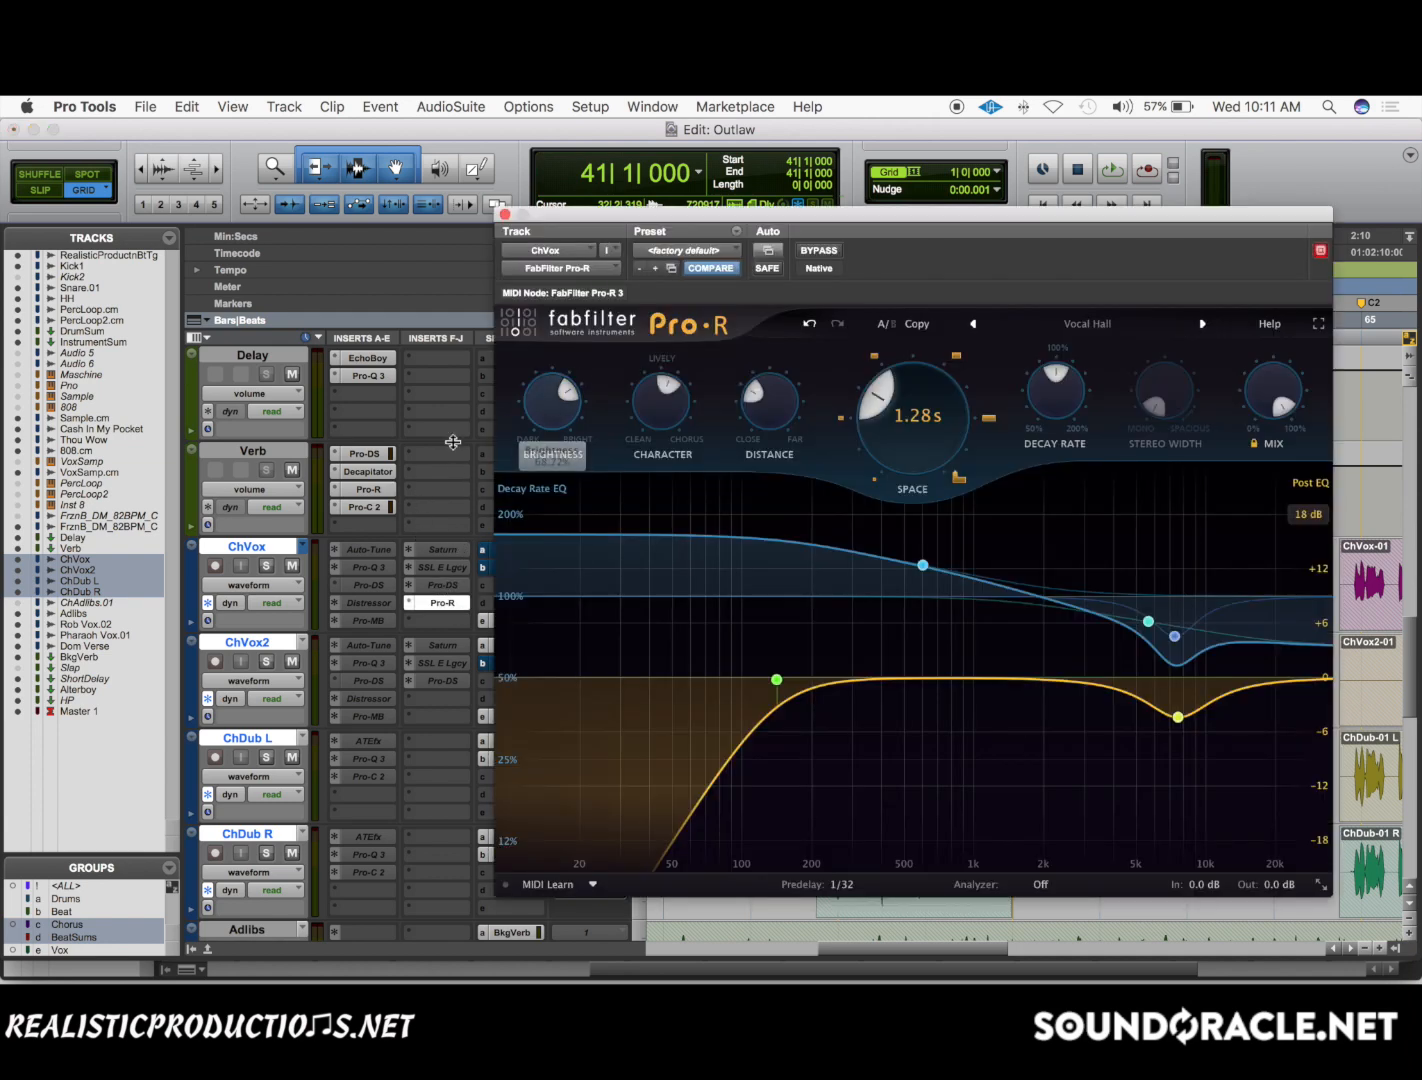
{"action": "left_click", "coordinate": [389, 497]}
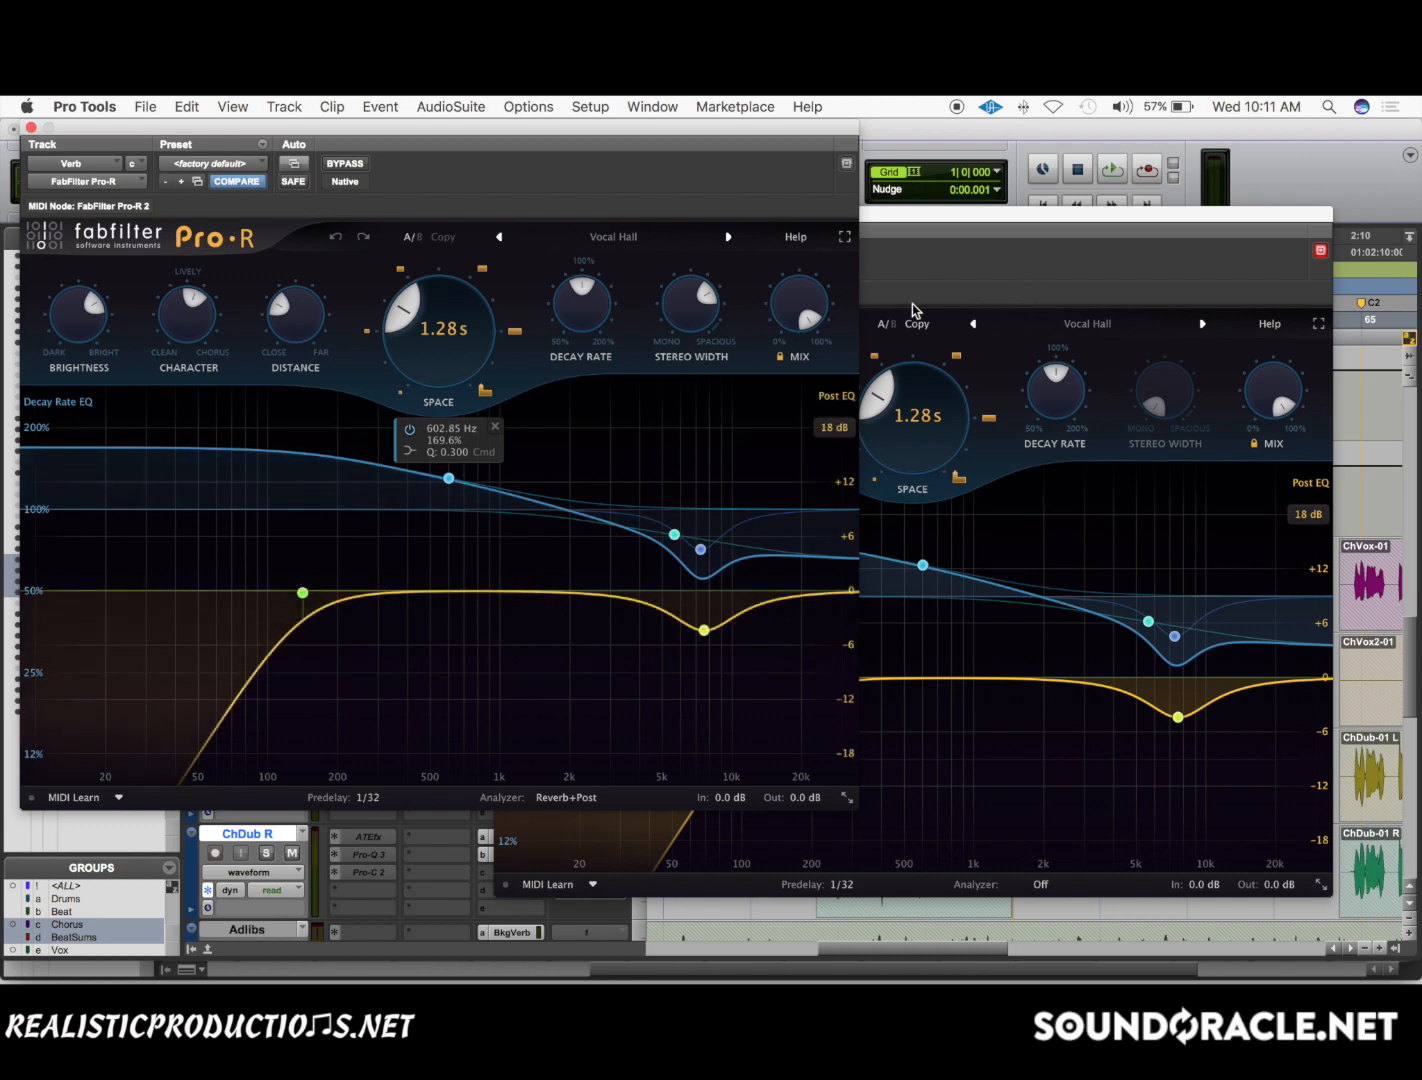
{"action": "left_click", "coordinate": [31, 127]}
{"action": "left_click_drag", "start_coordinate": [712, 215], "coordinate": [732, 749]}
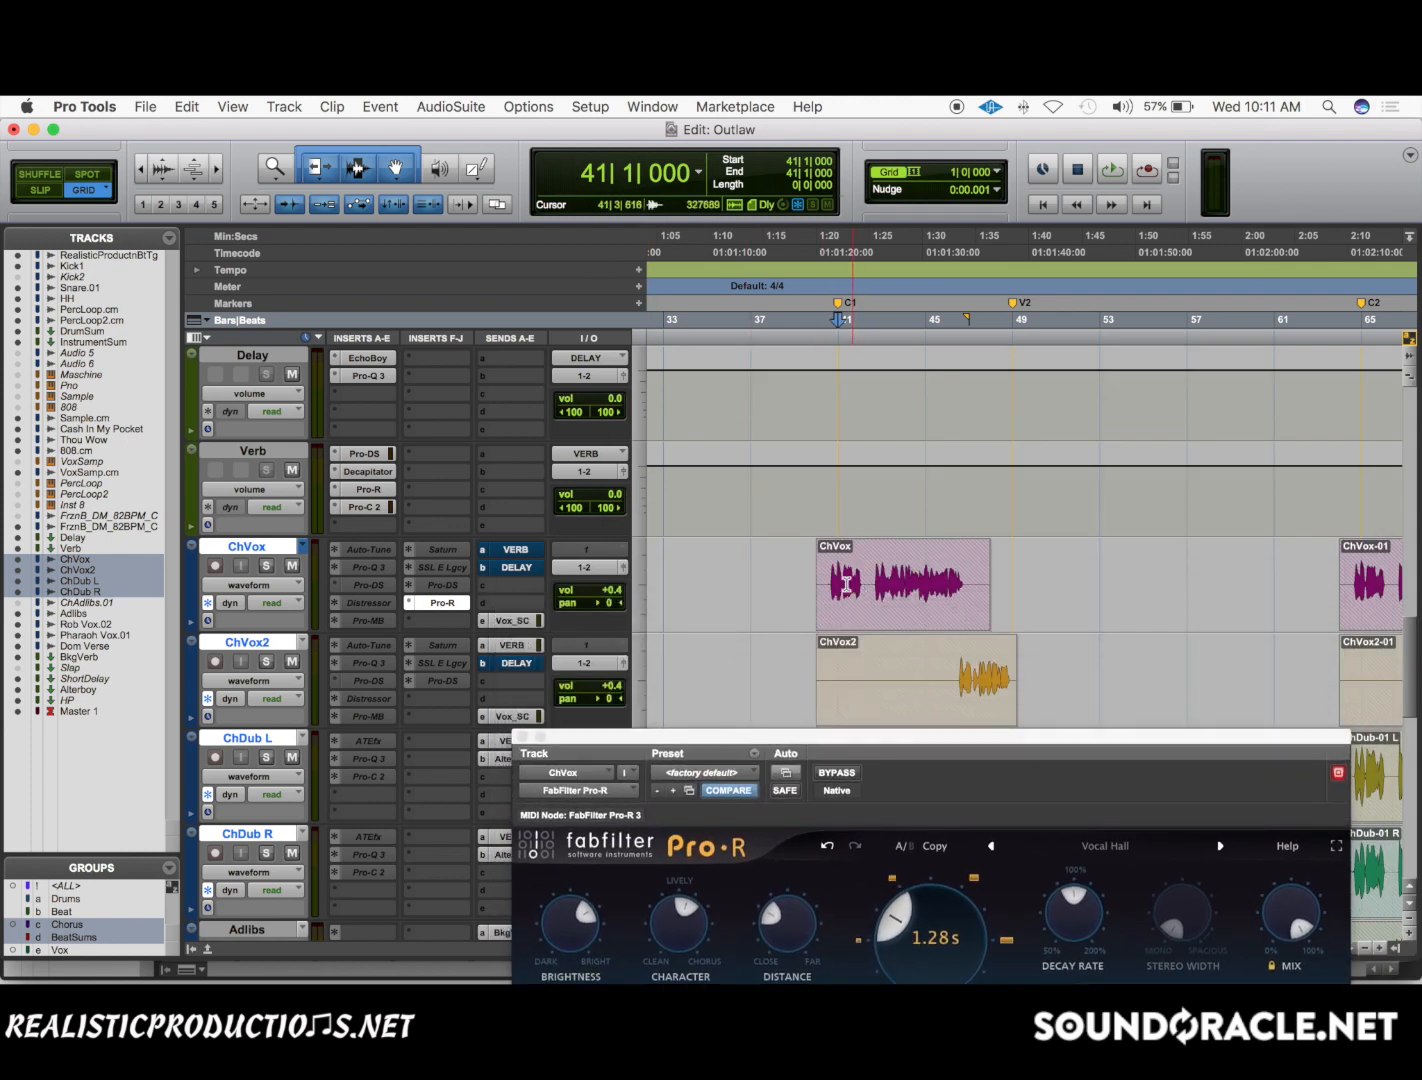
Bypass the Pro-R insert on ChVox with its VERB send unmuted, and start playback from bar 41.
{"action": "left_click_drag", "start_coordinate": [840, 580], "coordinate": [950, 578]}
{"action": "left_click", "coordinate": [443, 604], "text": "super"}
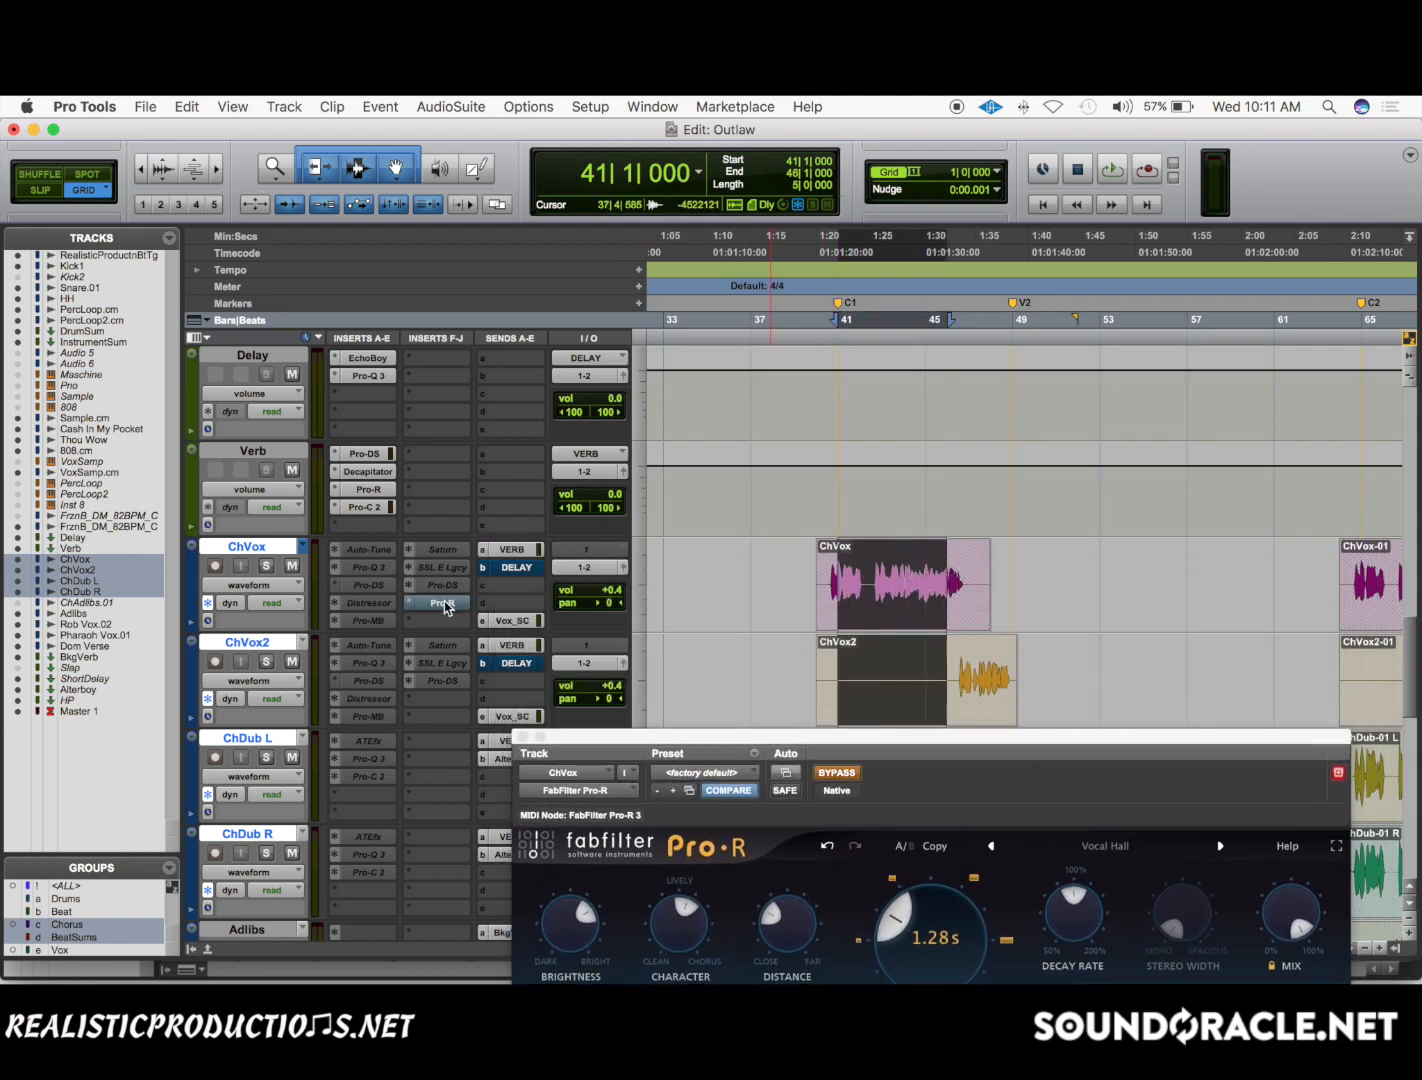
{"action": "left_click", "coordinate": [836, 499]}
{"action": "key", "text": "space"}
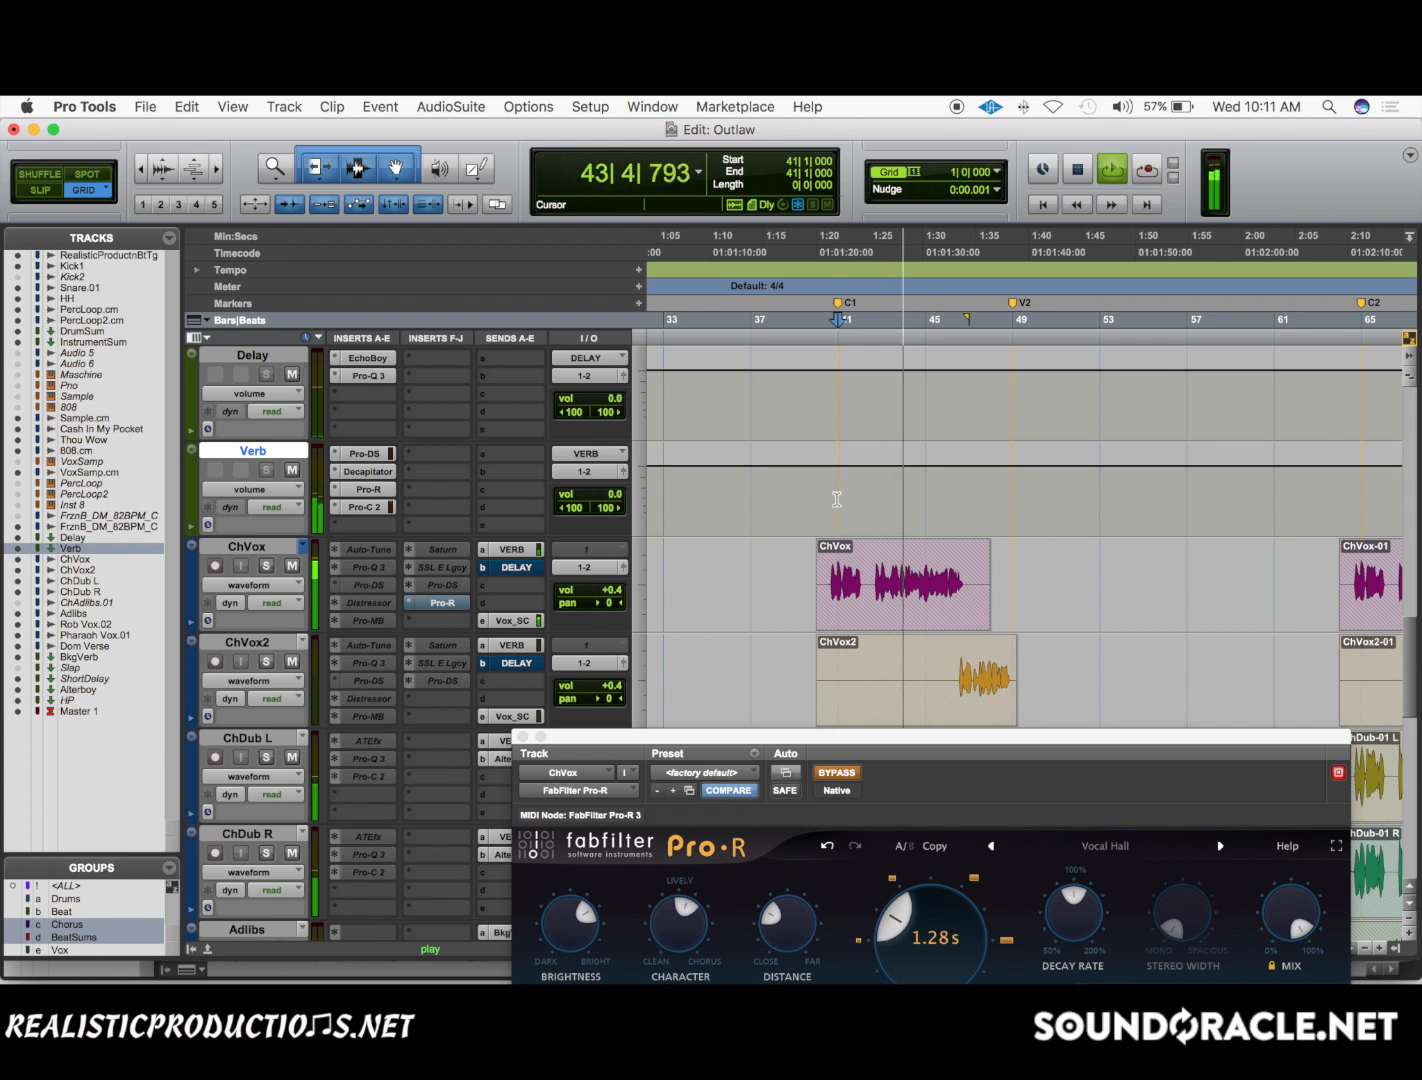
Solo ChVox during playback to hear its reverb, return to the full mix and stop the transport.
{"action": "left_click", "coordinate": [265, 566]}
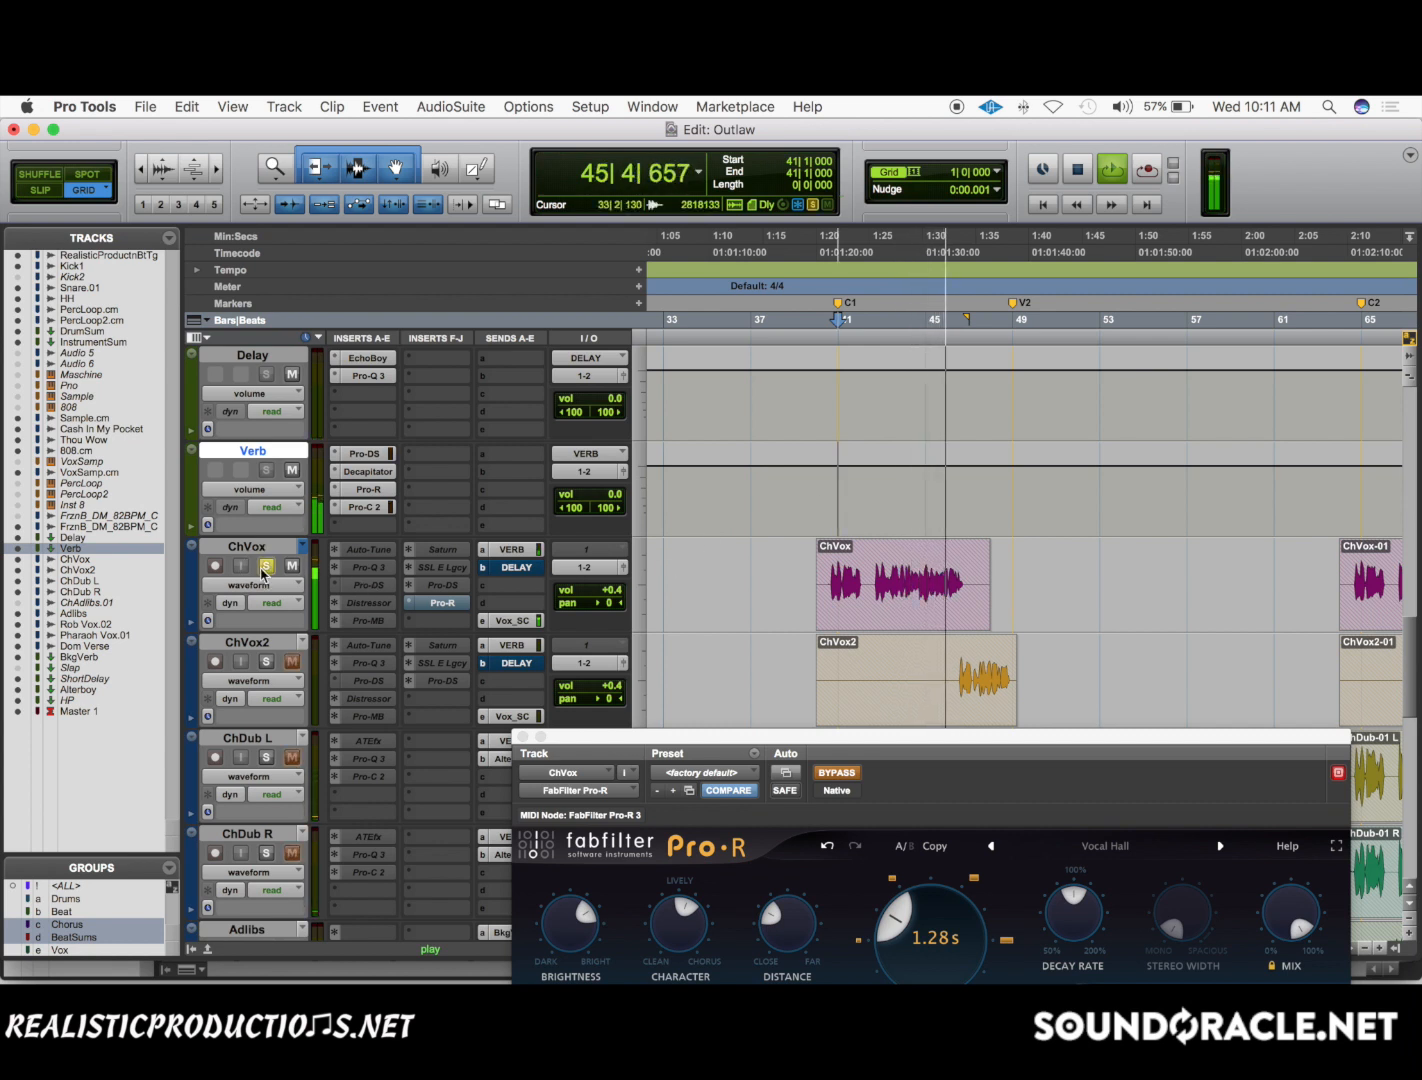
{"action": "left_click", "coordinate": [265, 566]}
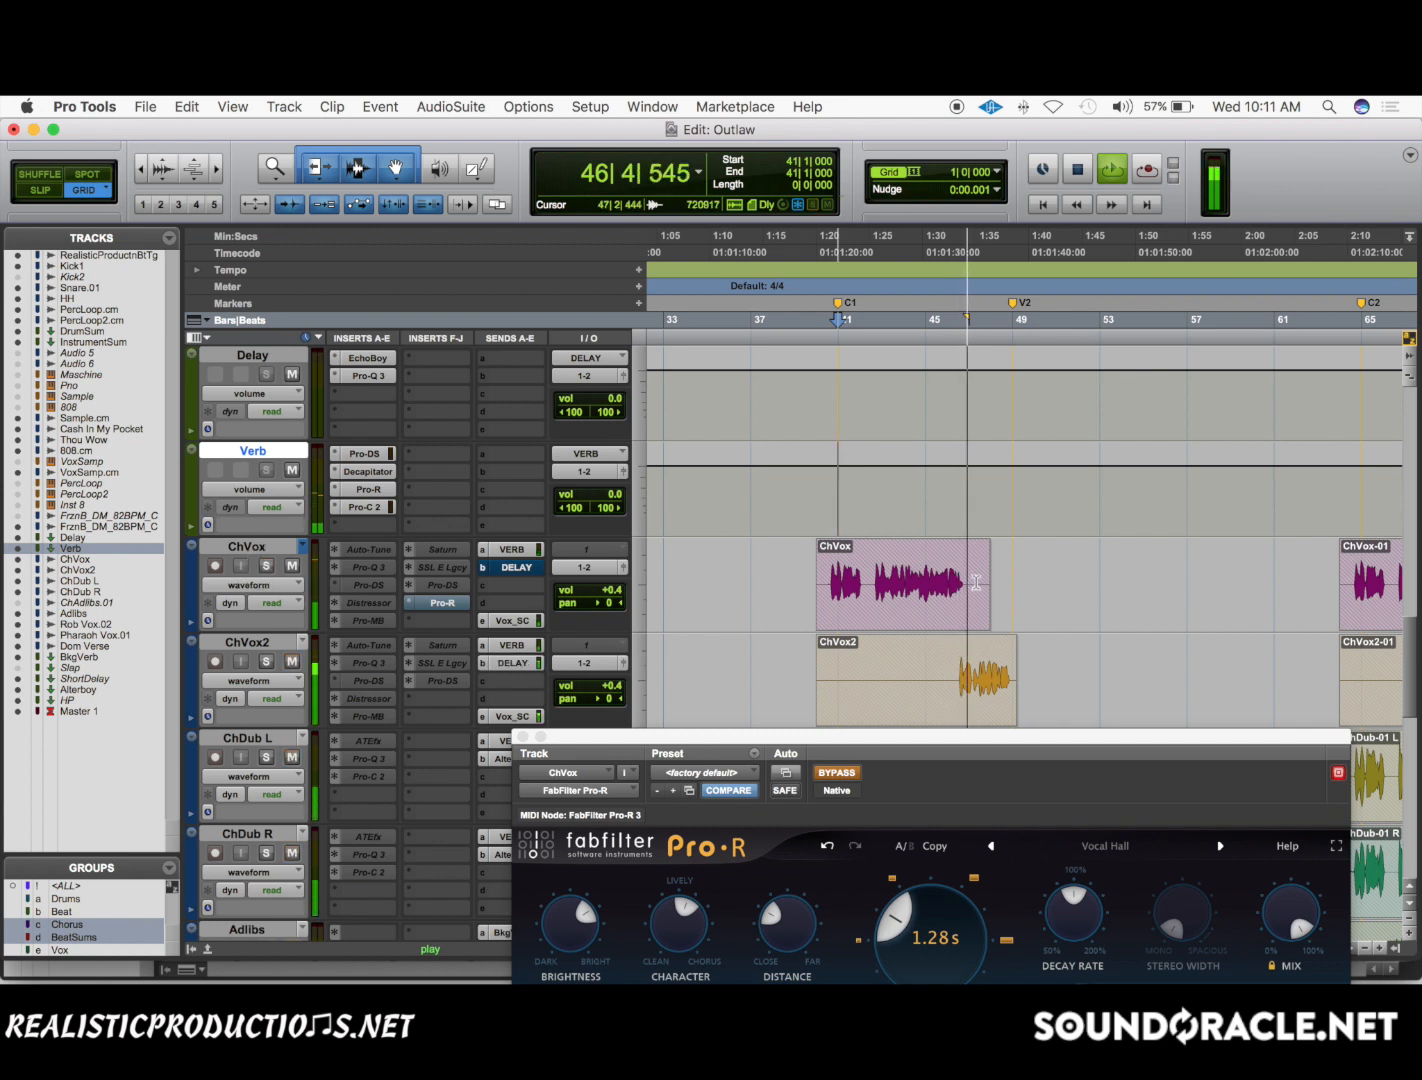
{"action": "key", "text": "space"}
Select bars 41 to 46 across the chorus vocals, mute ChVox's VERB send and audition ChVox soloed.
{"action": "left_click_drag", "start_coordinate": [838, 585], "coordinate": [951, 594]}
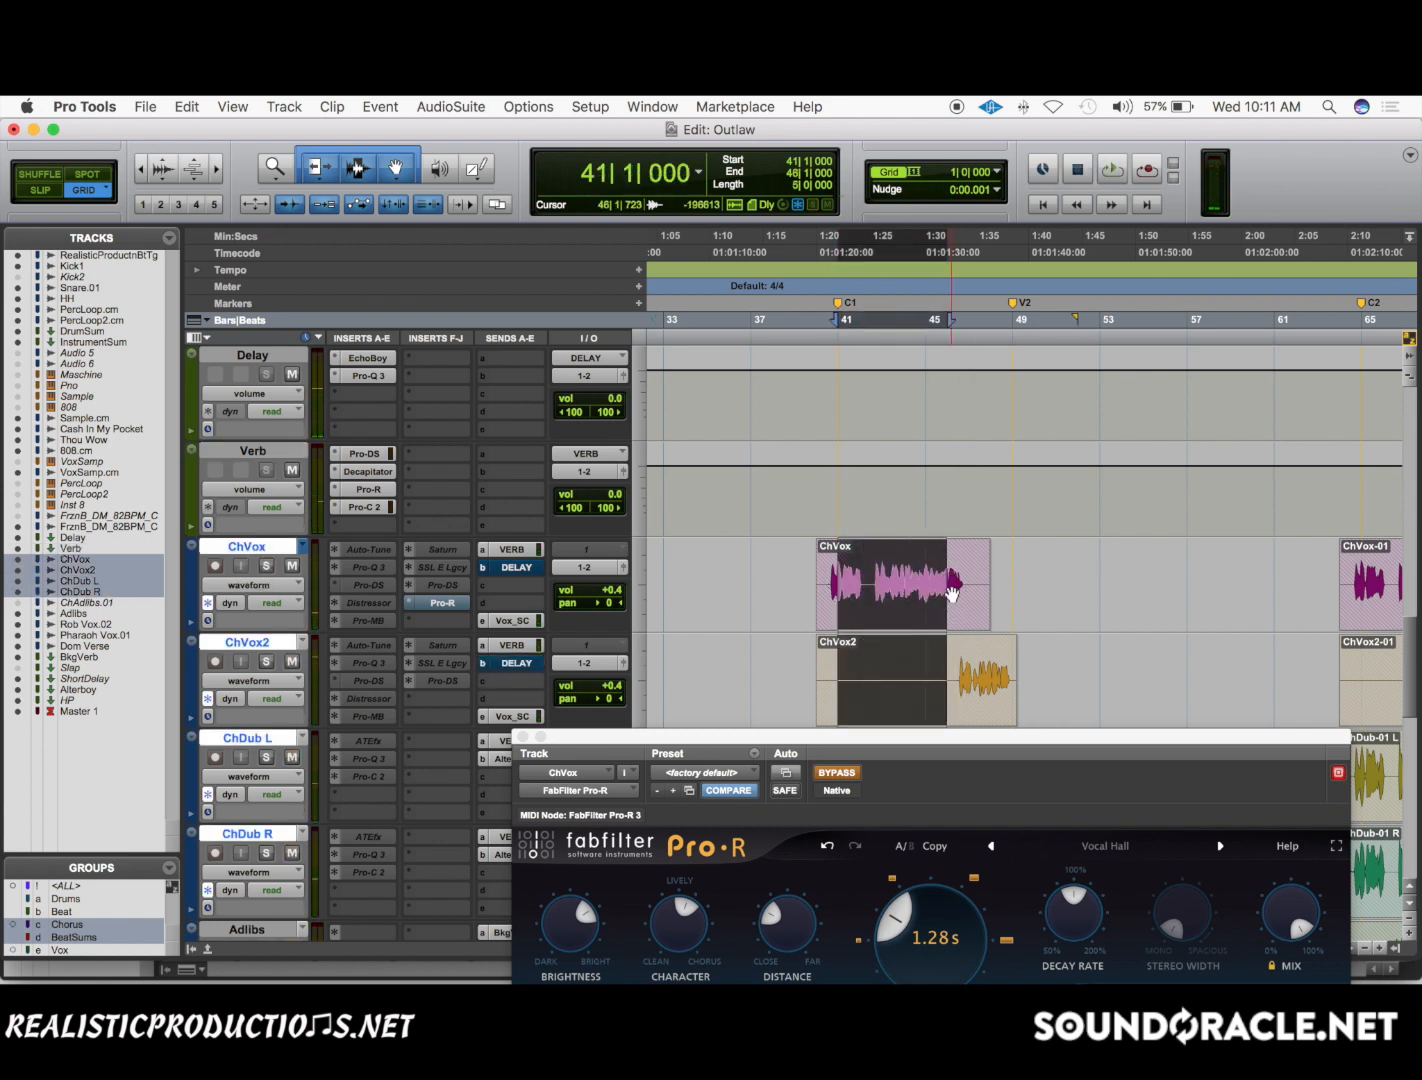
{"action": "left_click", "coordinate": [266, 566]}
{"action": "left_click", "coordinate": [535, 550]}
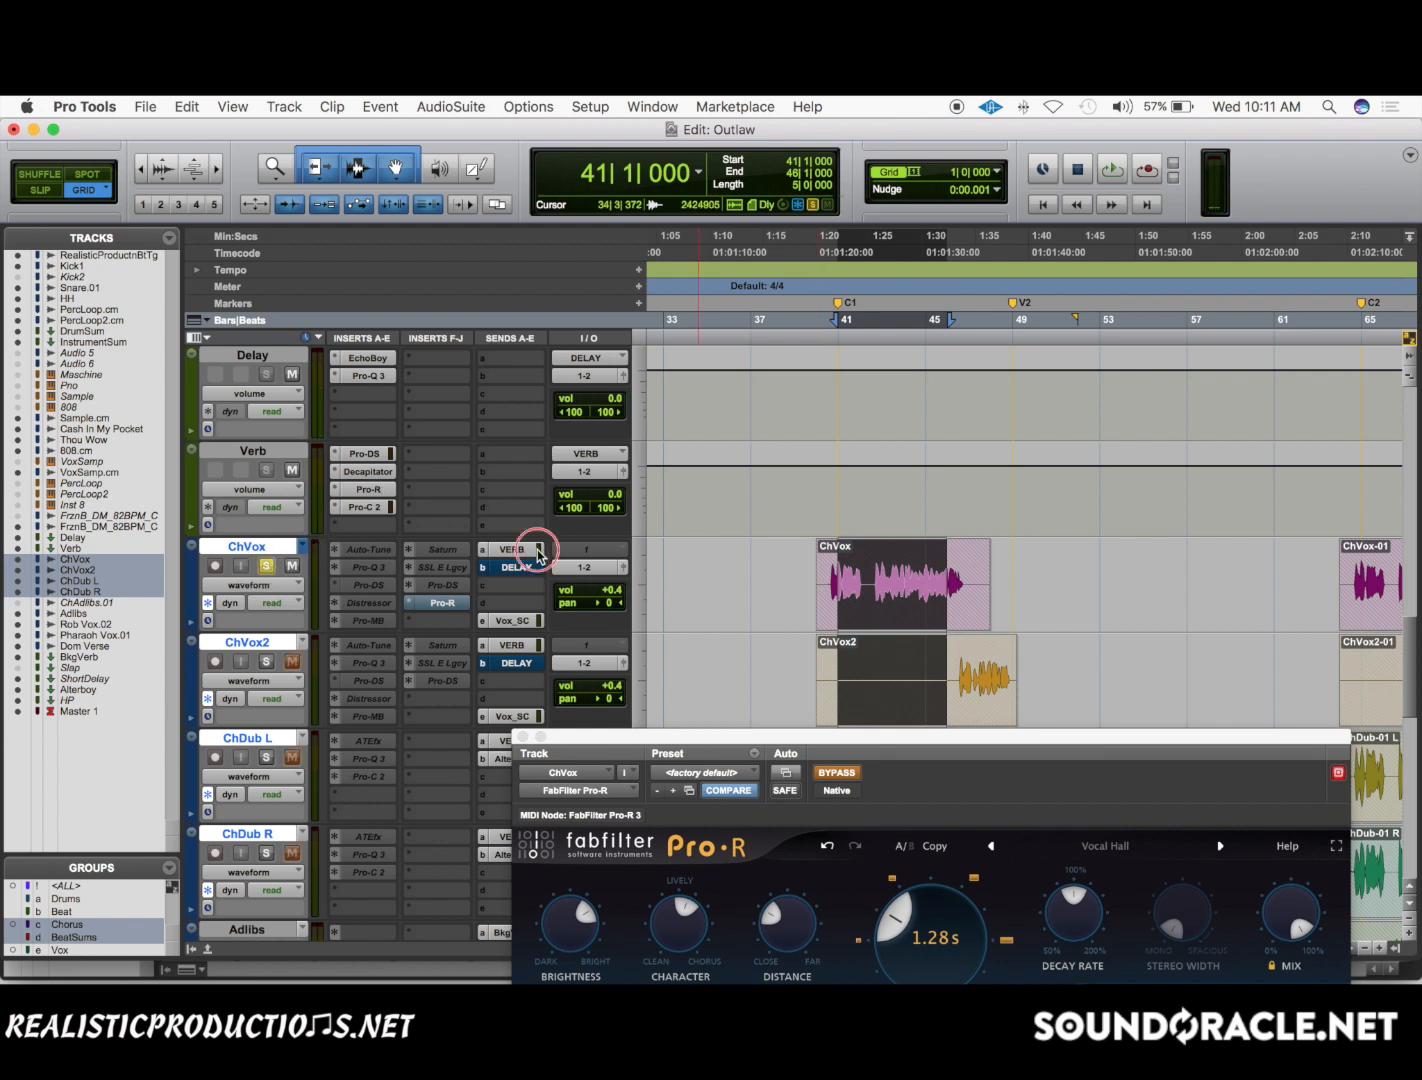
{"action": "key", "text": "space"}
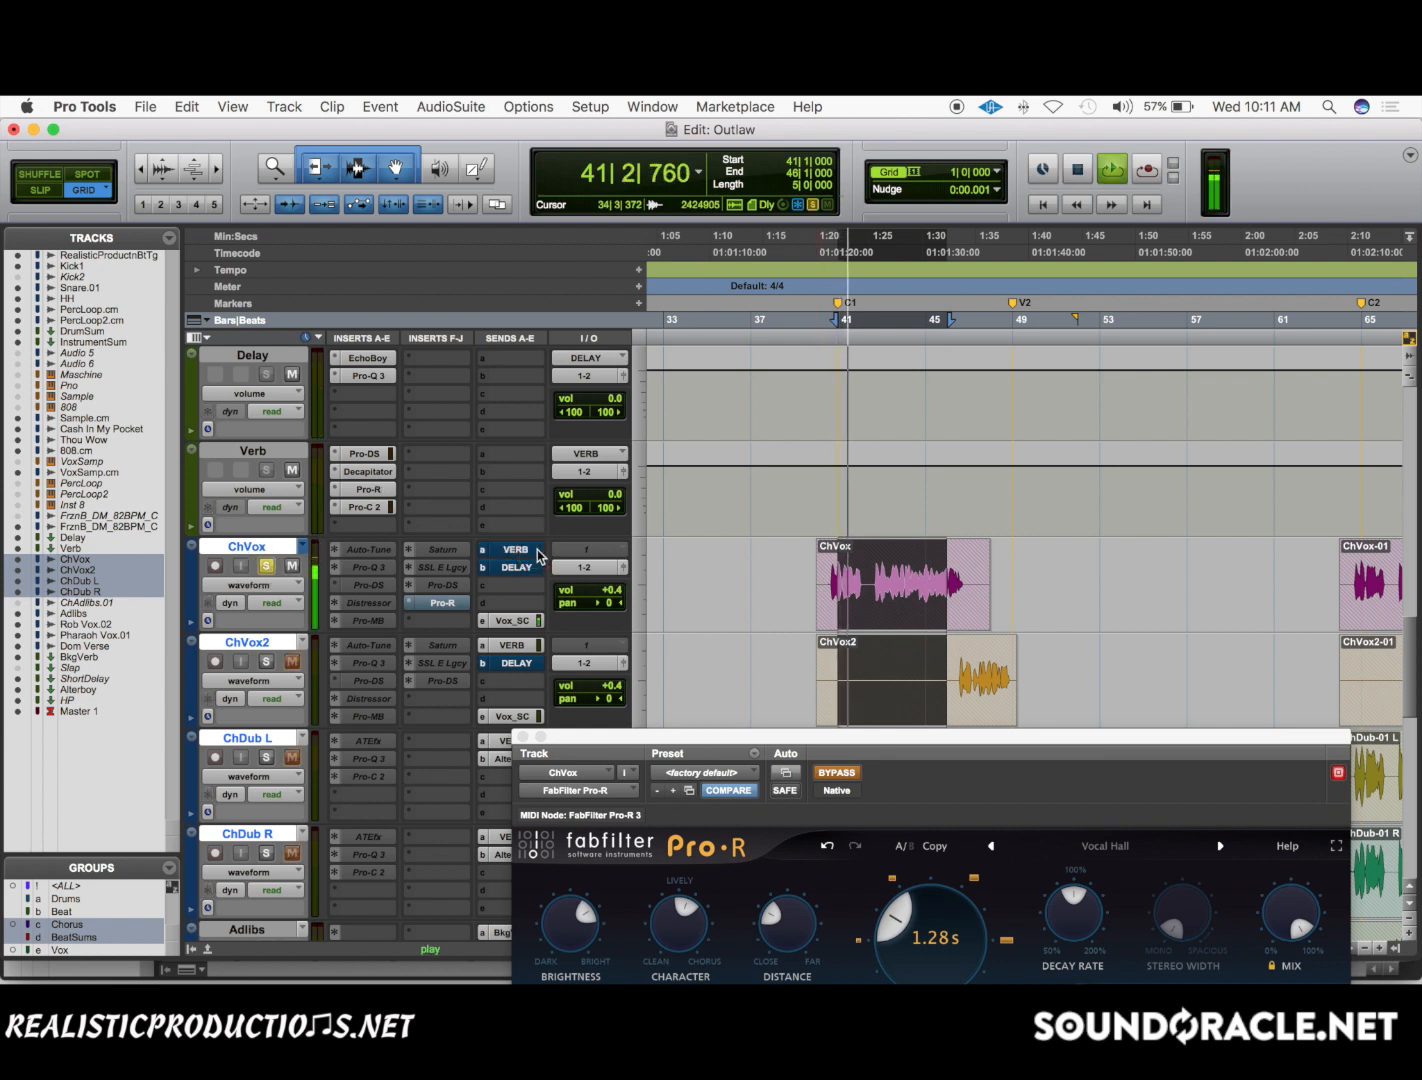
{"action": "key", "text": "space"}
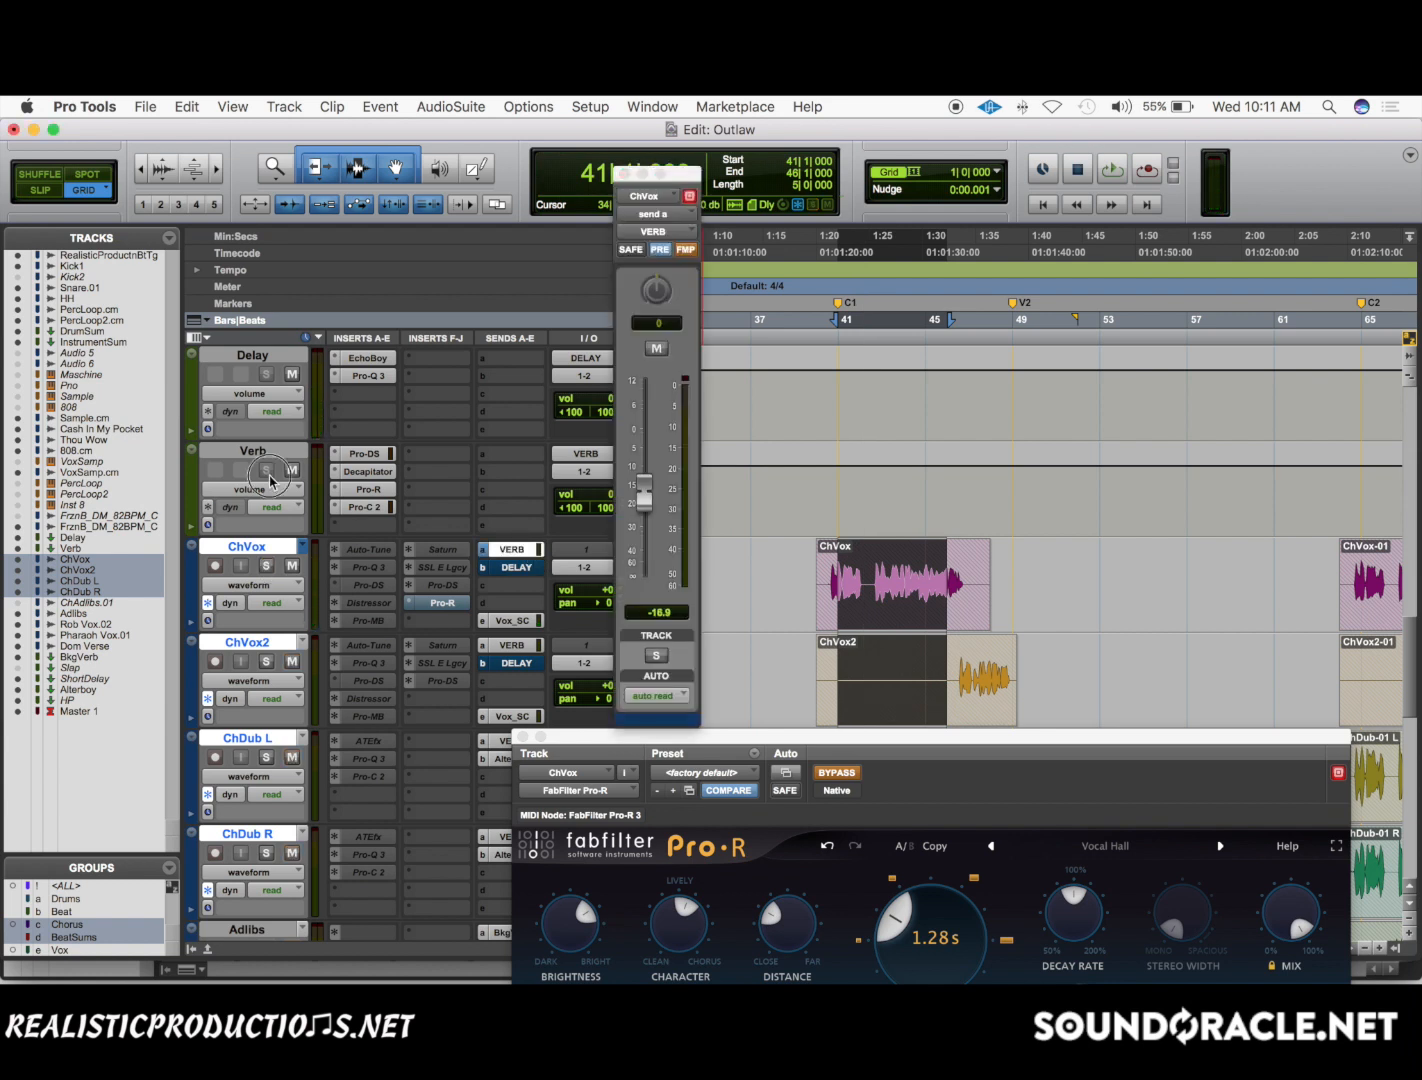
Audition the Verb return soloed with ChVox's pre-fader VERB send, and switch that send to post-fader and muted.
{"action": "left_click", "coordinate": [268, 471]}
{"action": "key", "text": "space"}
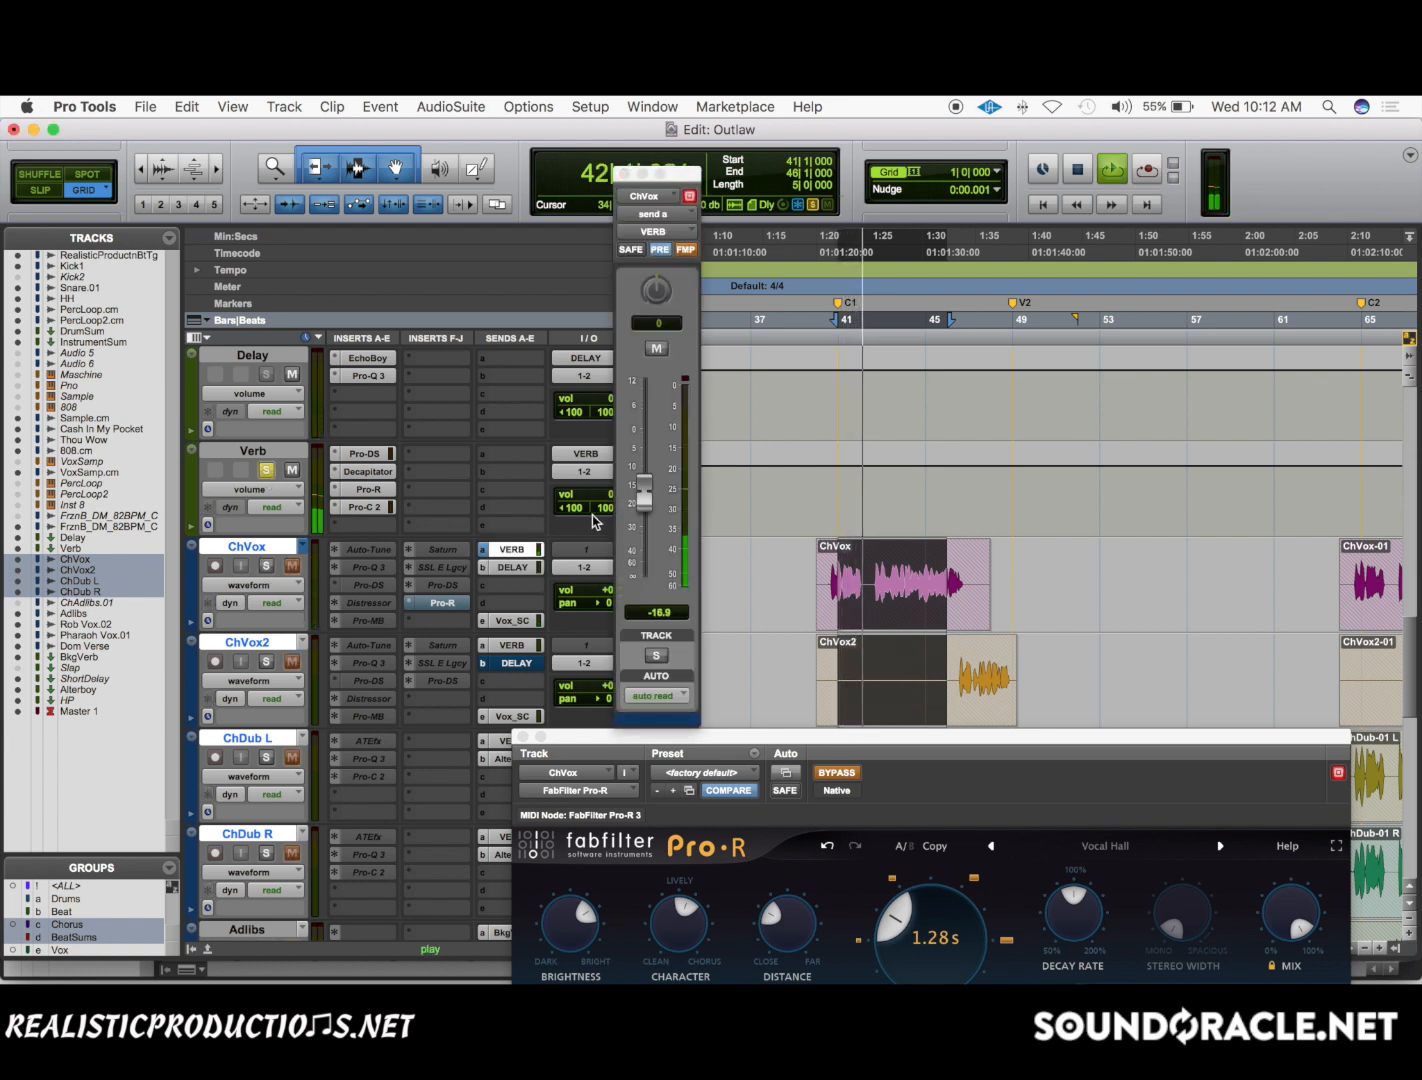
{"action": "key", "text": "space"}
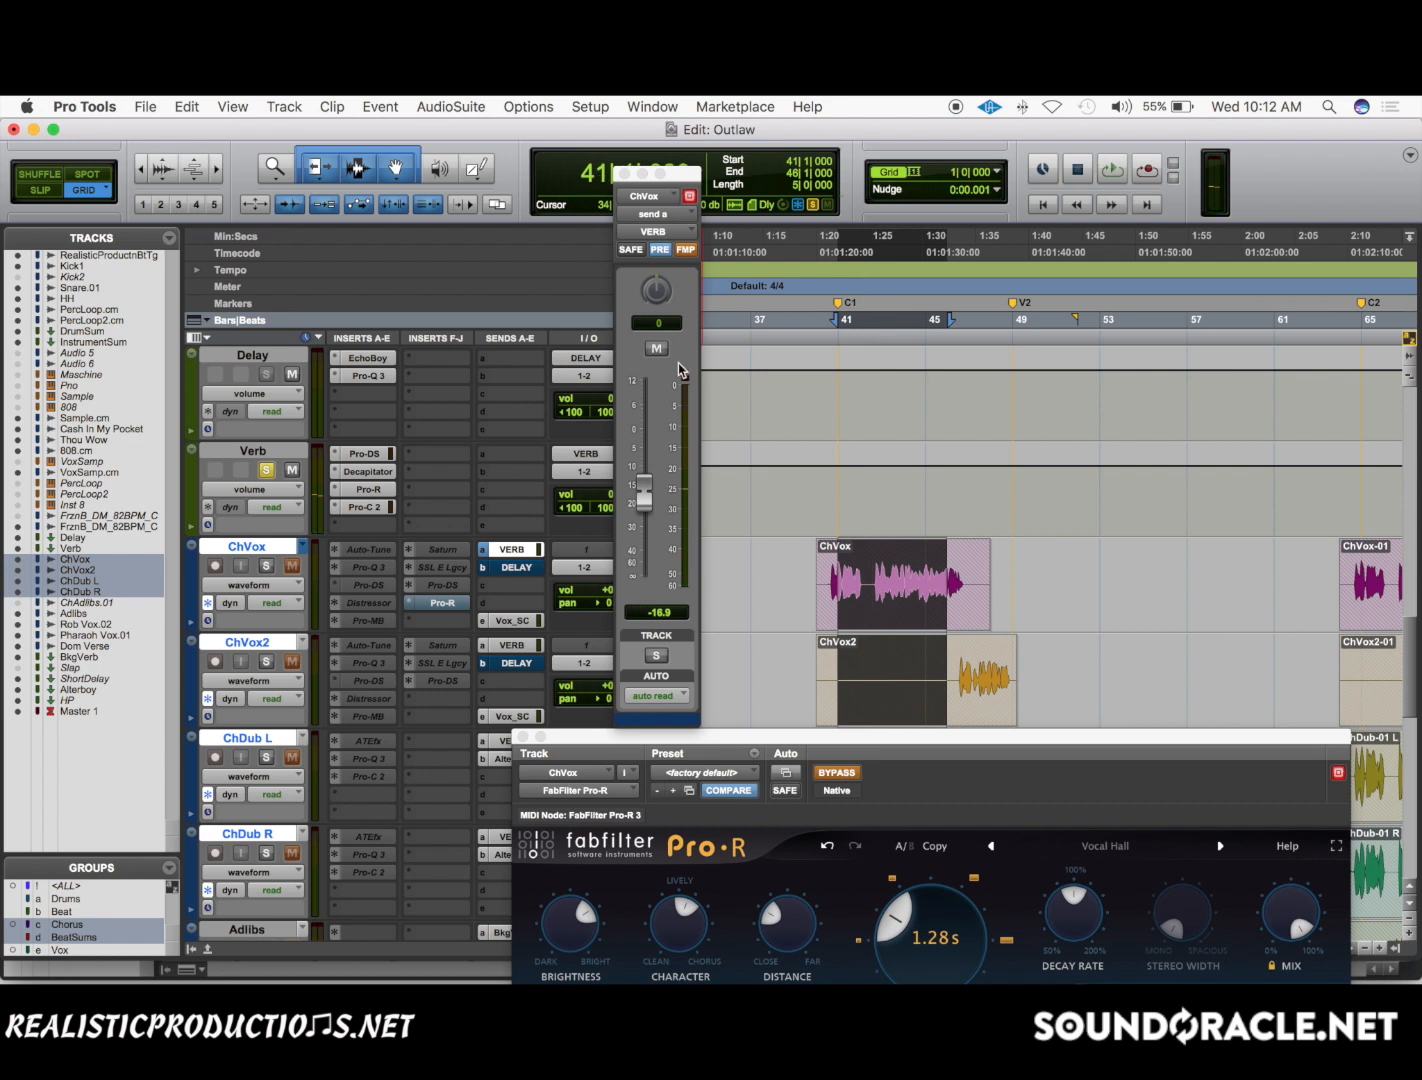
{"action": "left_click", "coordinate": [657, 250]}
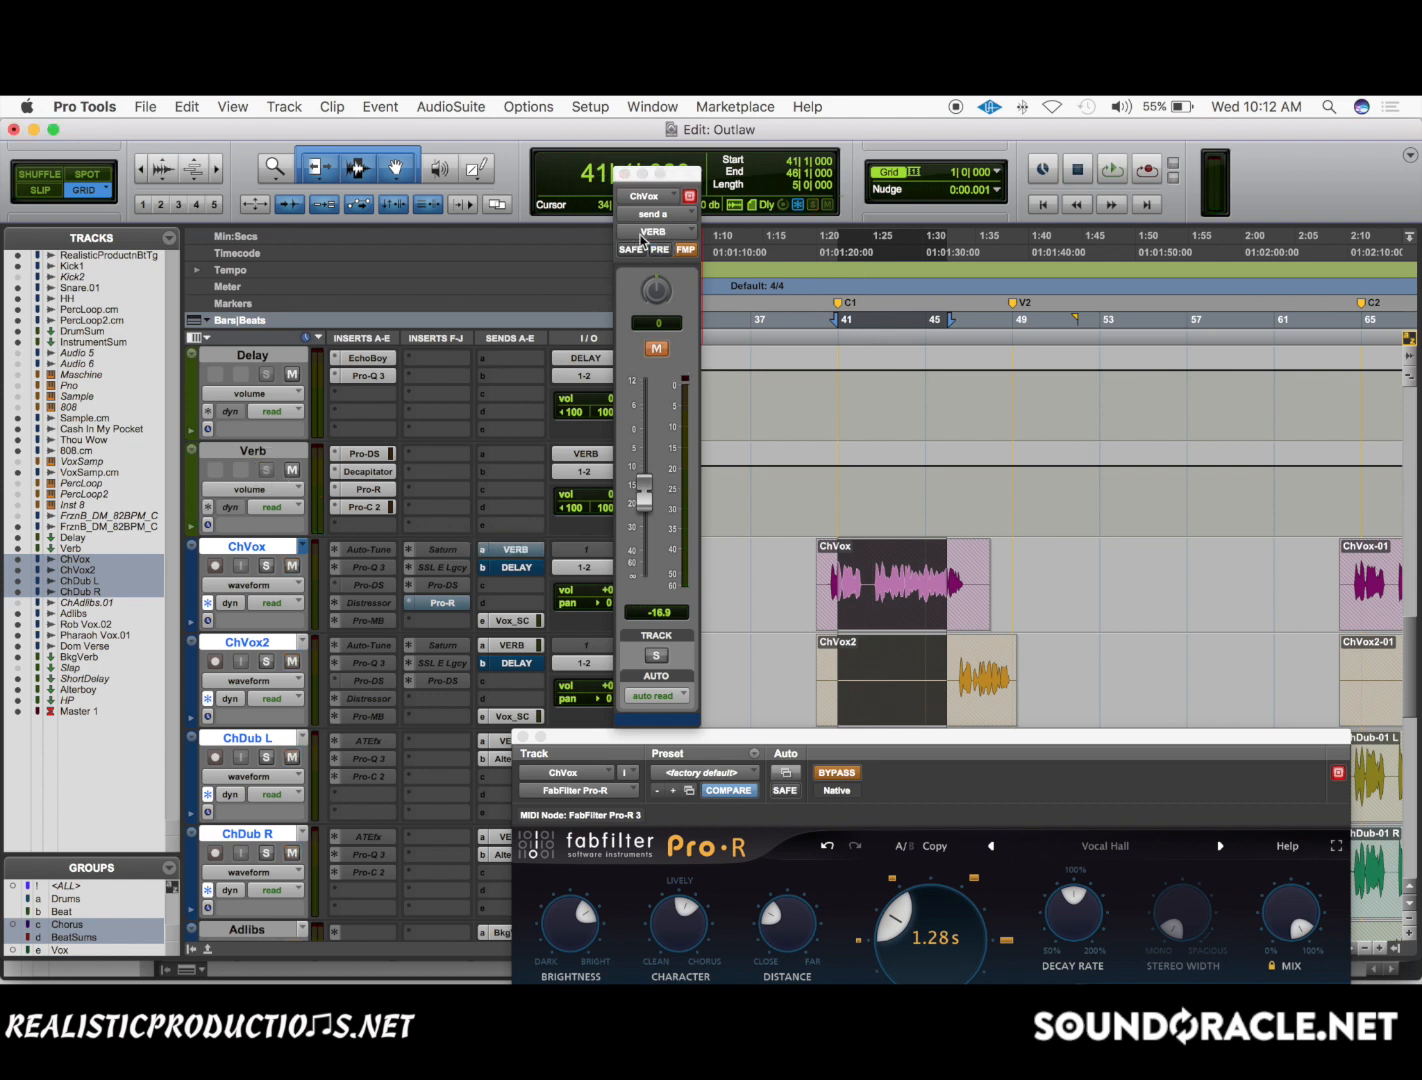
{"action": "left_click", "coordinate": [624, 175]}
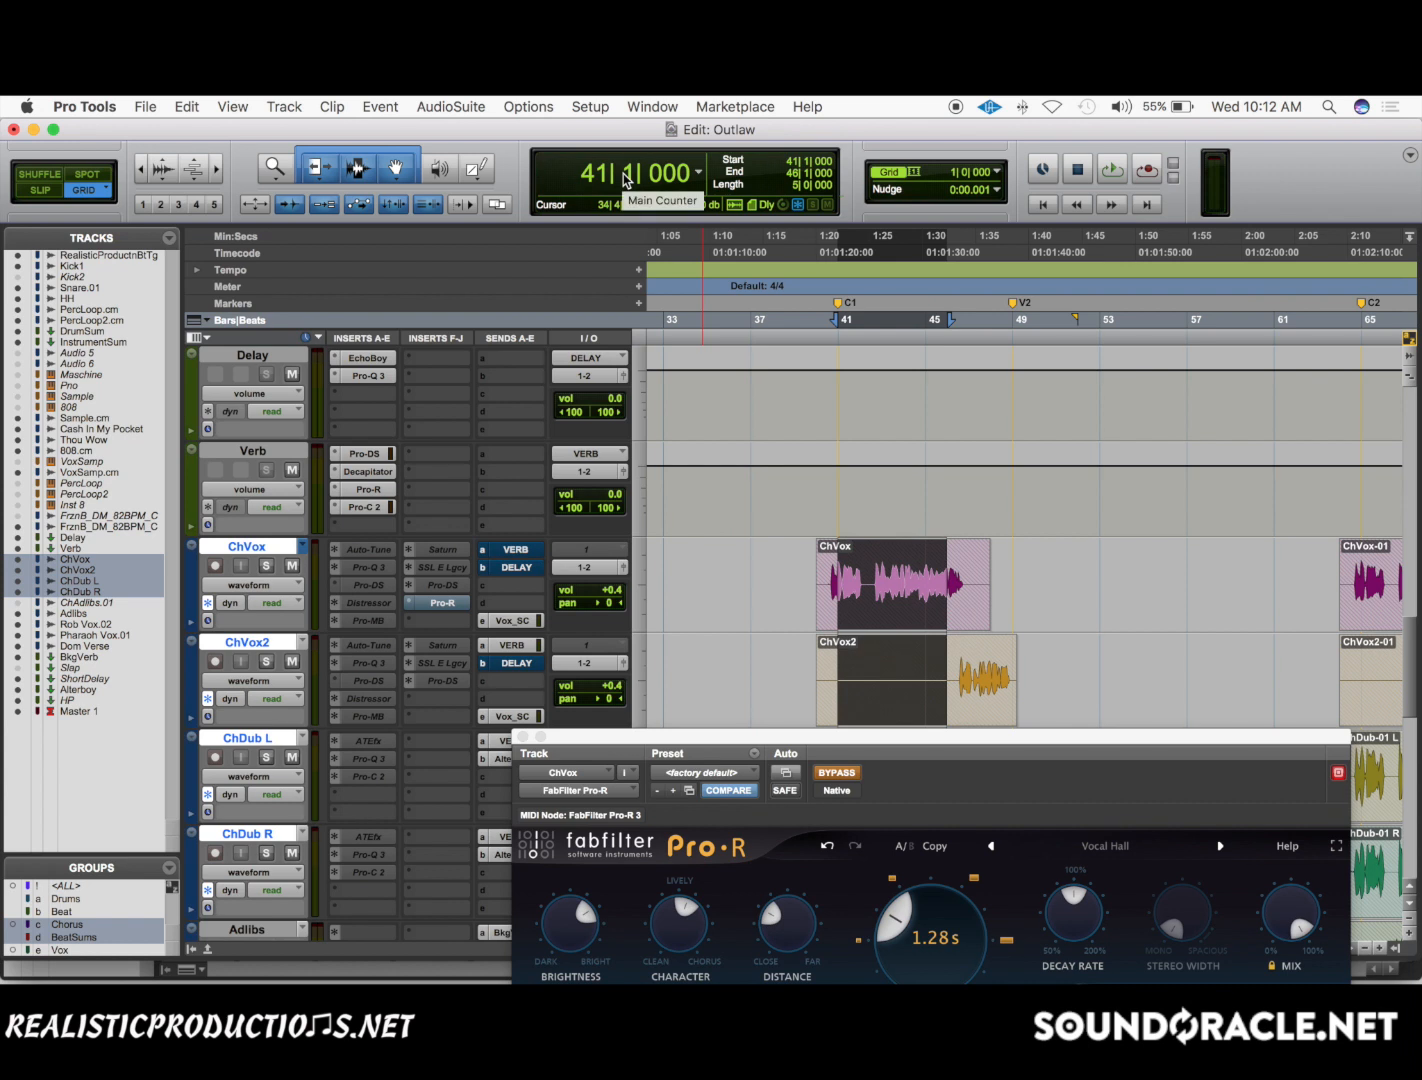
Bring the ChVox Pro-R window fully into view and take the plug-in out of bypass.
{"action": "left_click", "coordinate": [540, 551]}
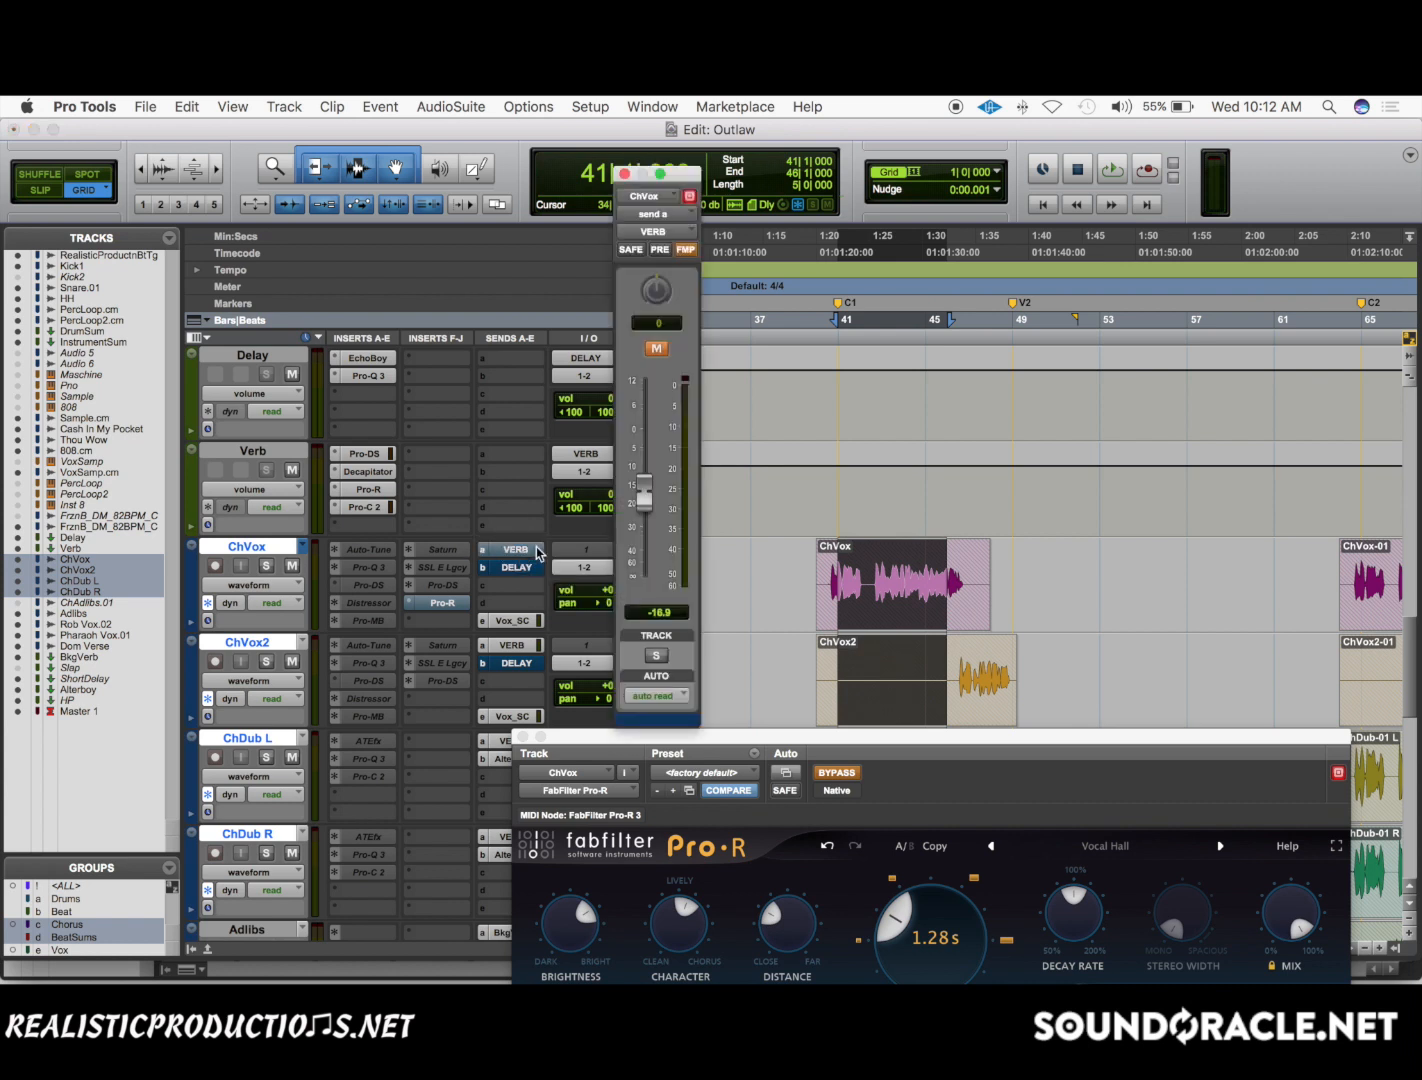
{"action": "left_click", "coordinate": [624, 175]}
{"action": "left_click_drag", "start_coordinate": [798, 737], "coordinate": [833, 344]}
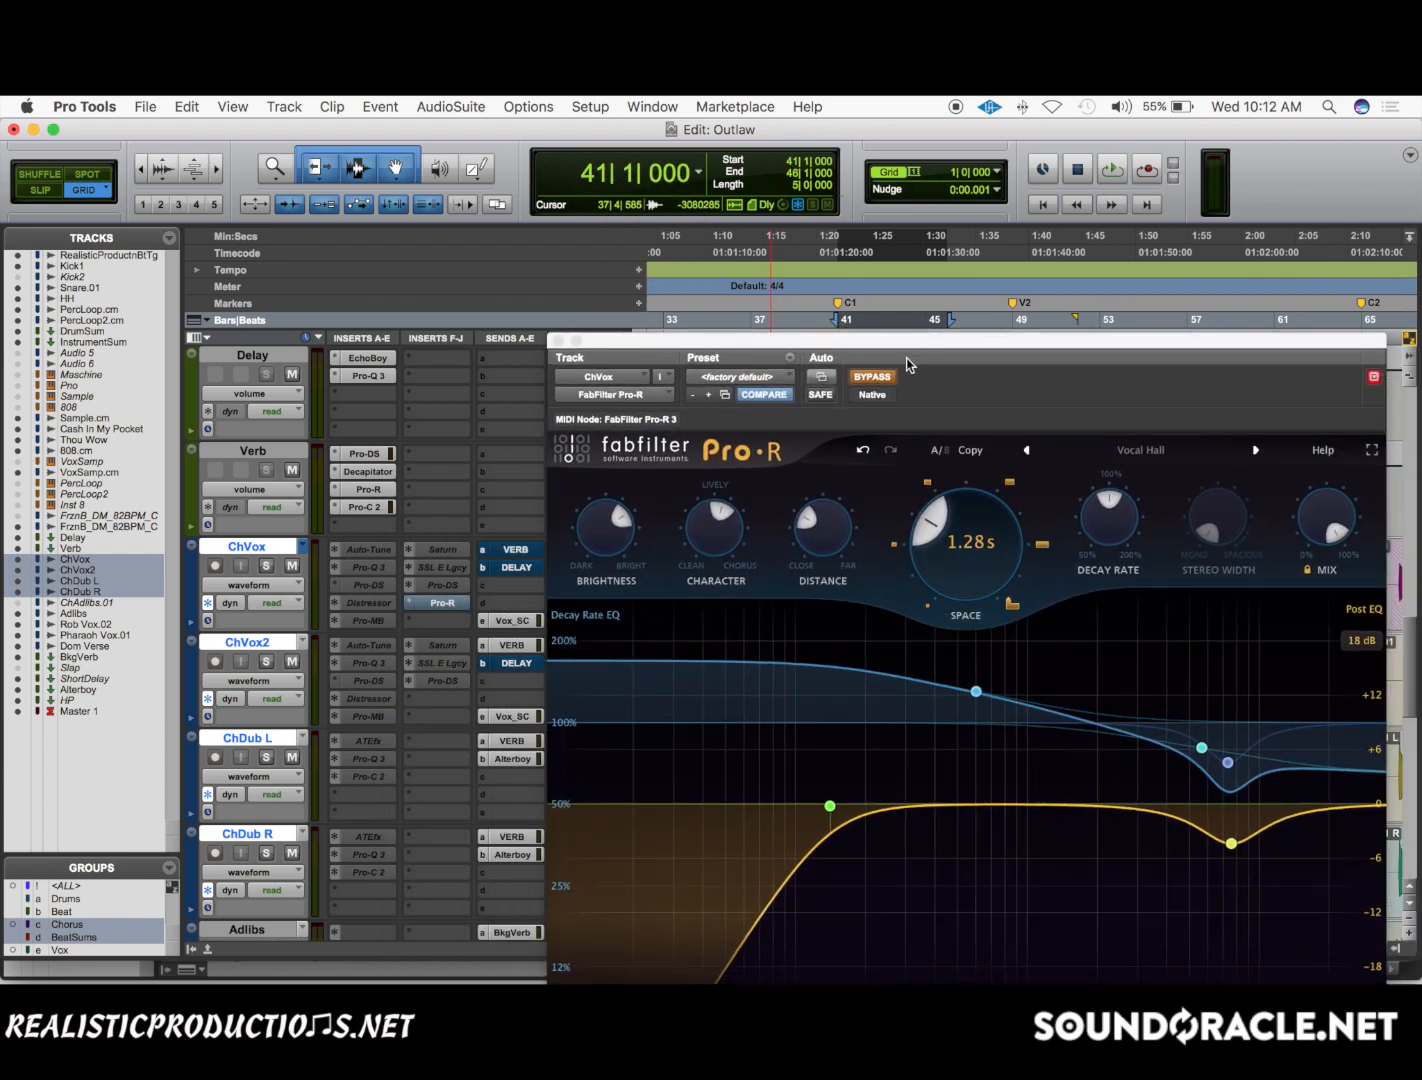
{"action": "left_click", "coordinate": [862, 380]}
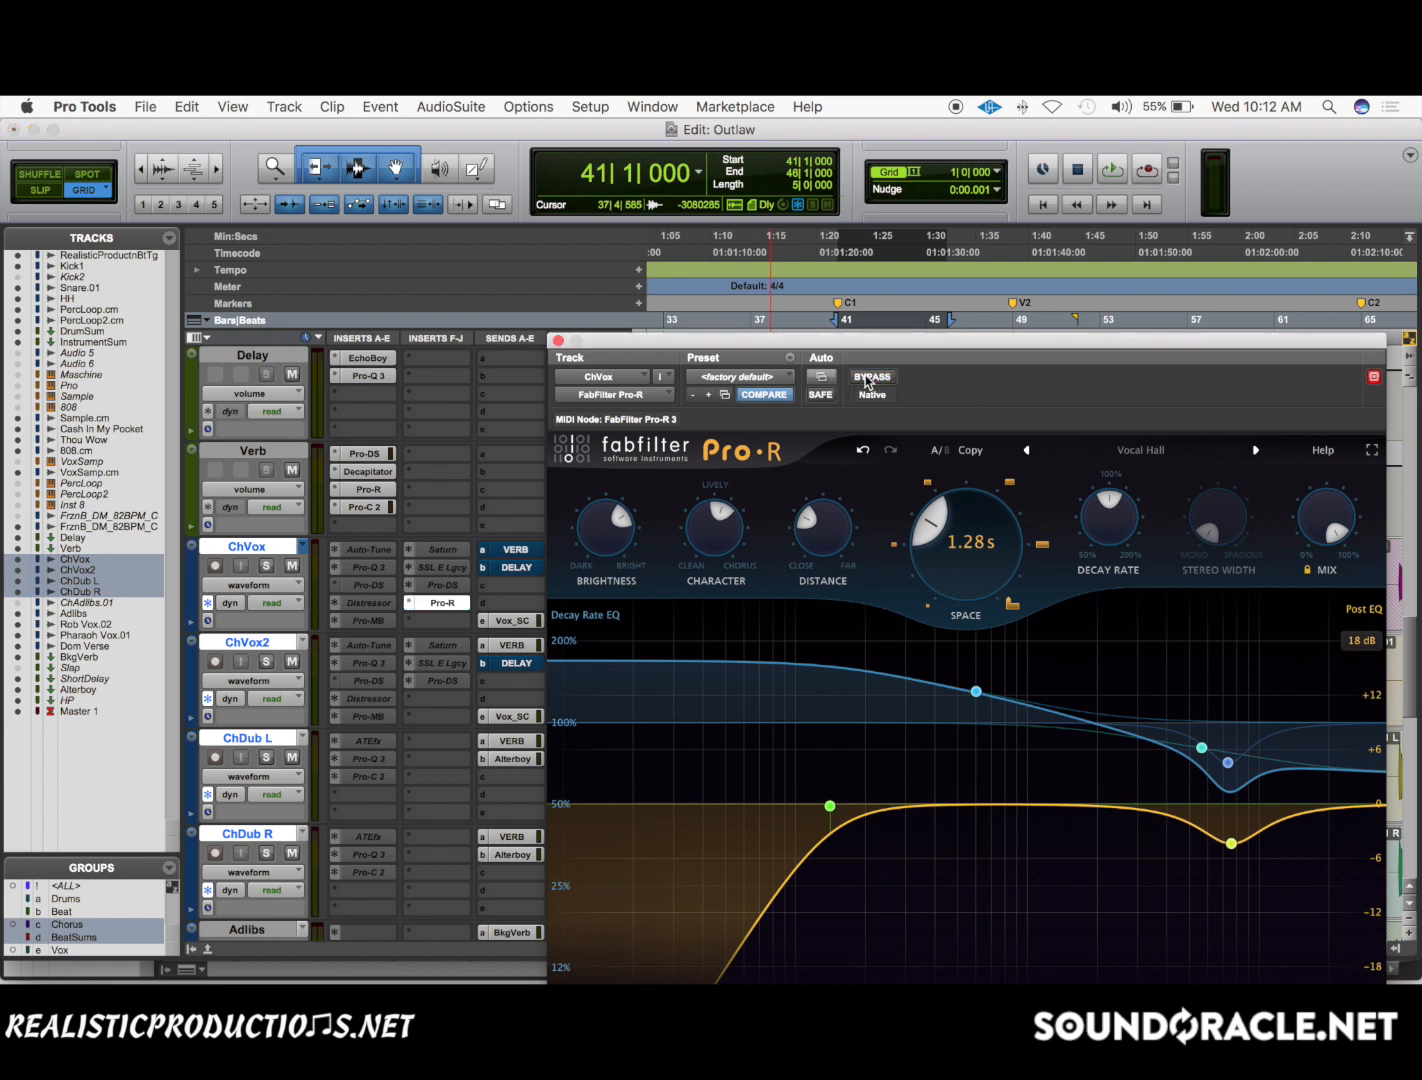
Solo ChVox and audition it with the inserted Pro-R at 100% mix.
{"action": "mouse_move", "coordinate": [1316, 532]}
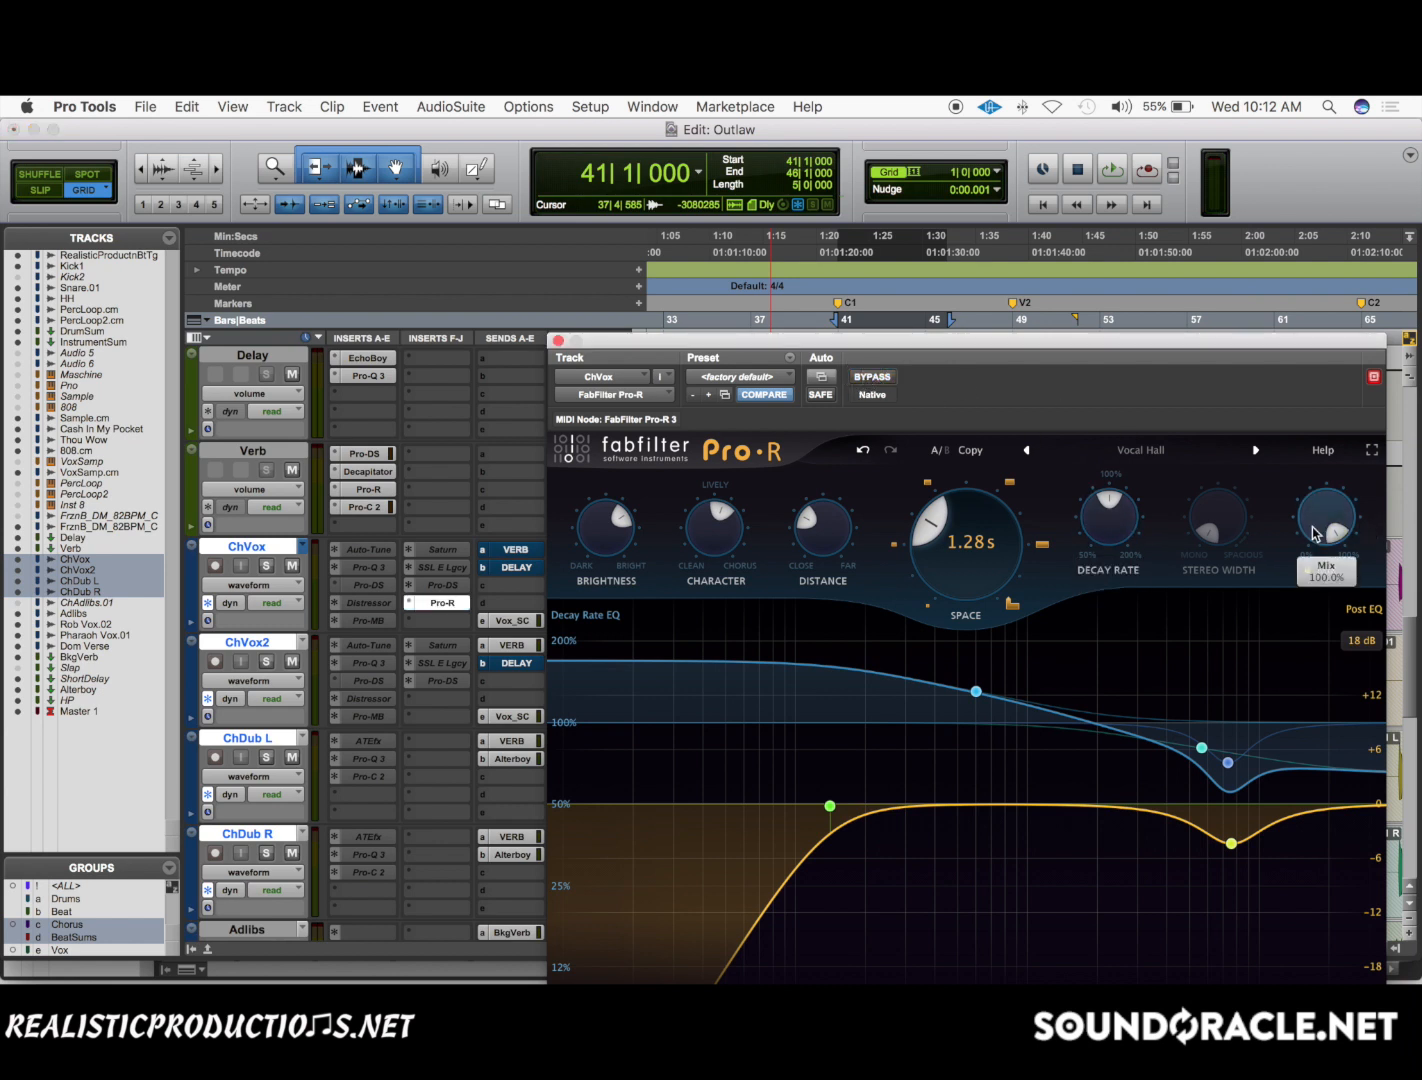
{"action": "left_click", "coordinate": [268, 566]}
{"action": "key", "text": "space"}
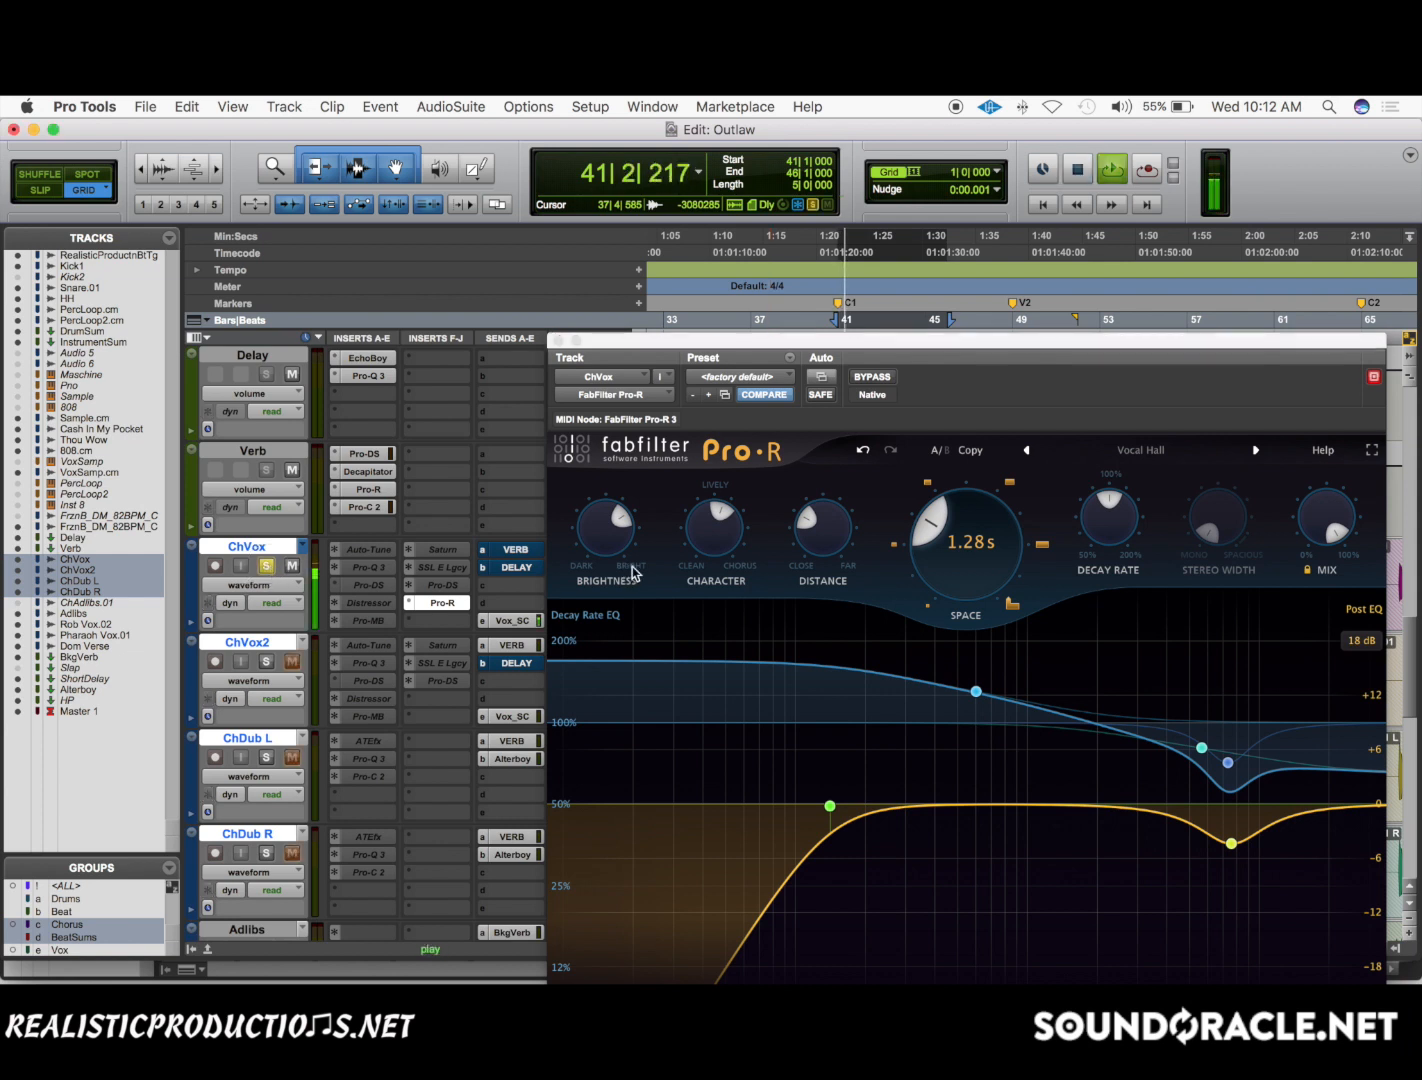
{"action": "key", "text": "space"}
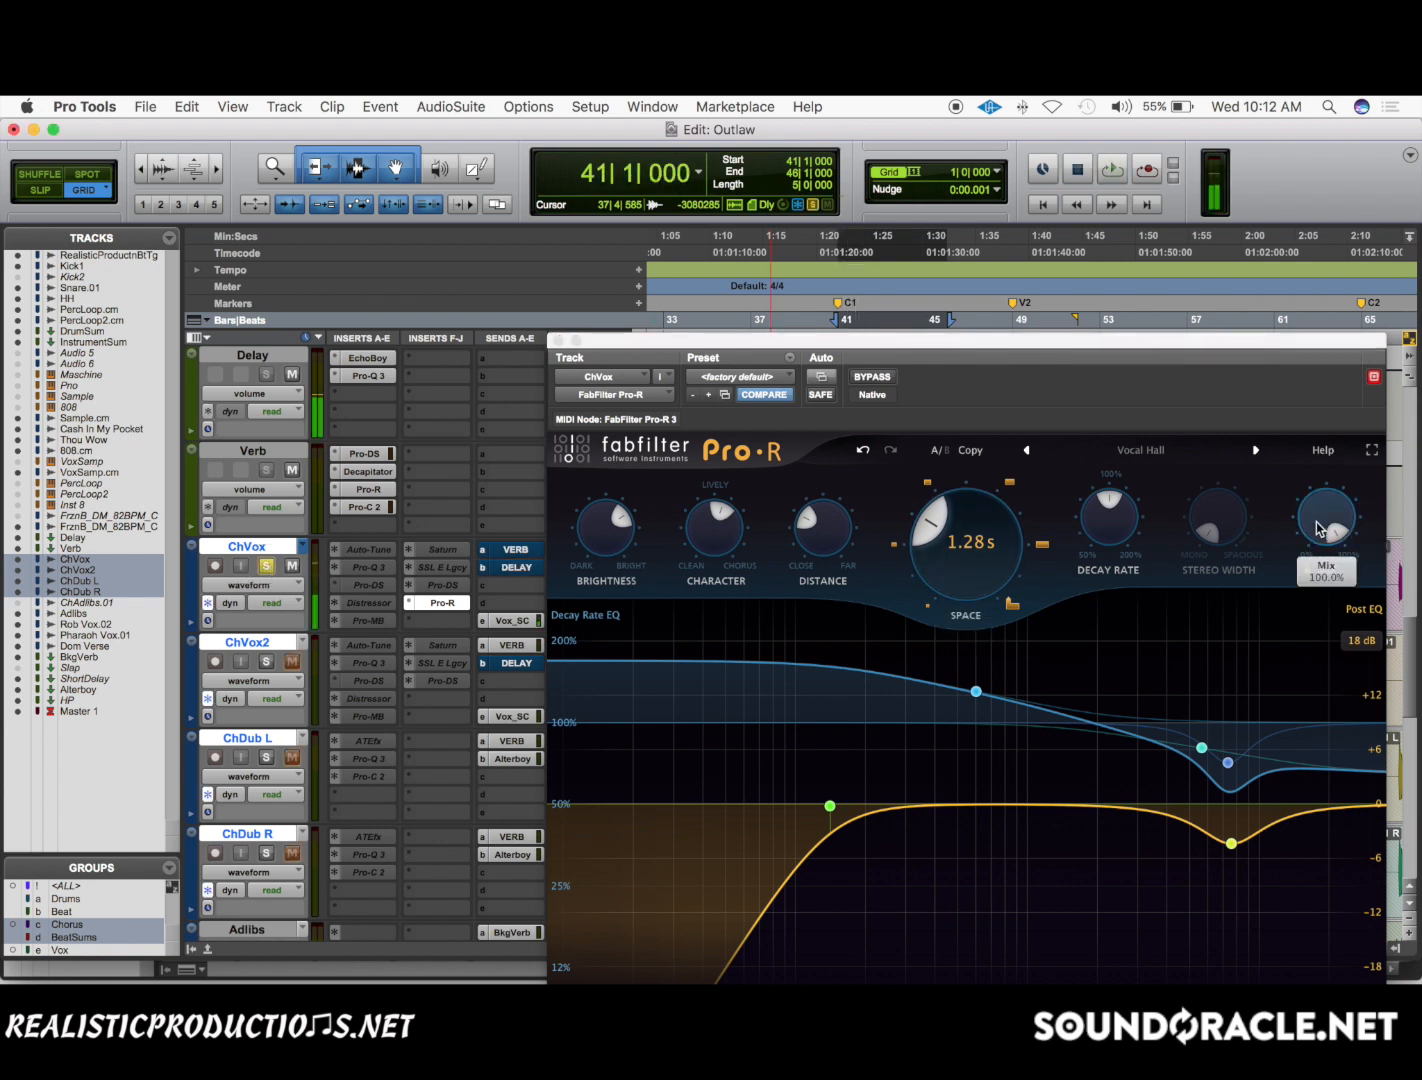
Reduce the ChVox Pro-R mix to 0% and raise it to about 18% while auditioning the soloed vocal.
{"action": "scroll", "coordinate": [1320, 529], "scroll_direction": "down", "scroll_amount": 5}
{"action": "scroll", "coordinate": [1317, 529], "scroll_direction": "down", "scroll_amount": 8}
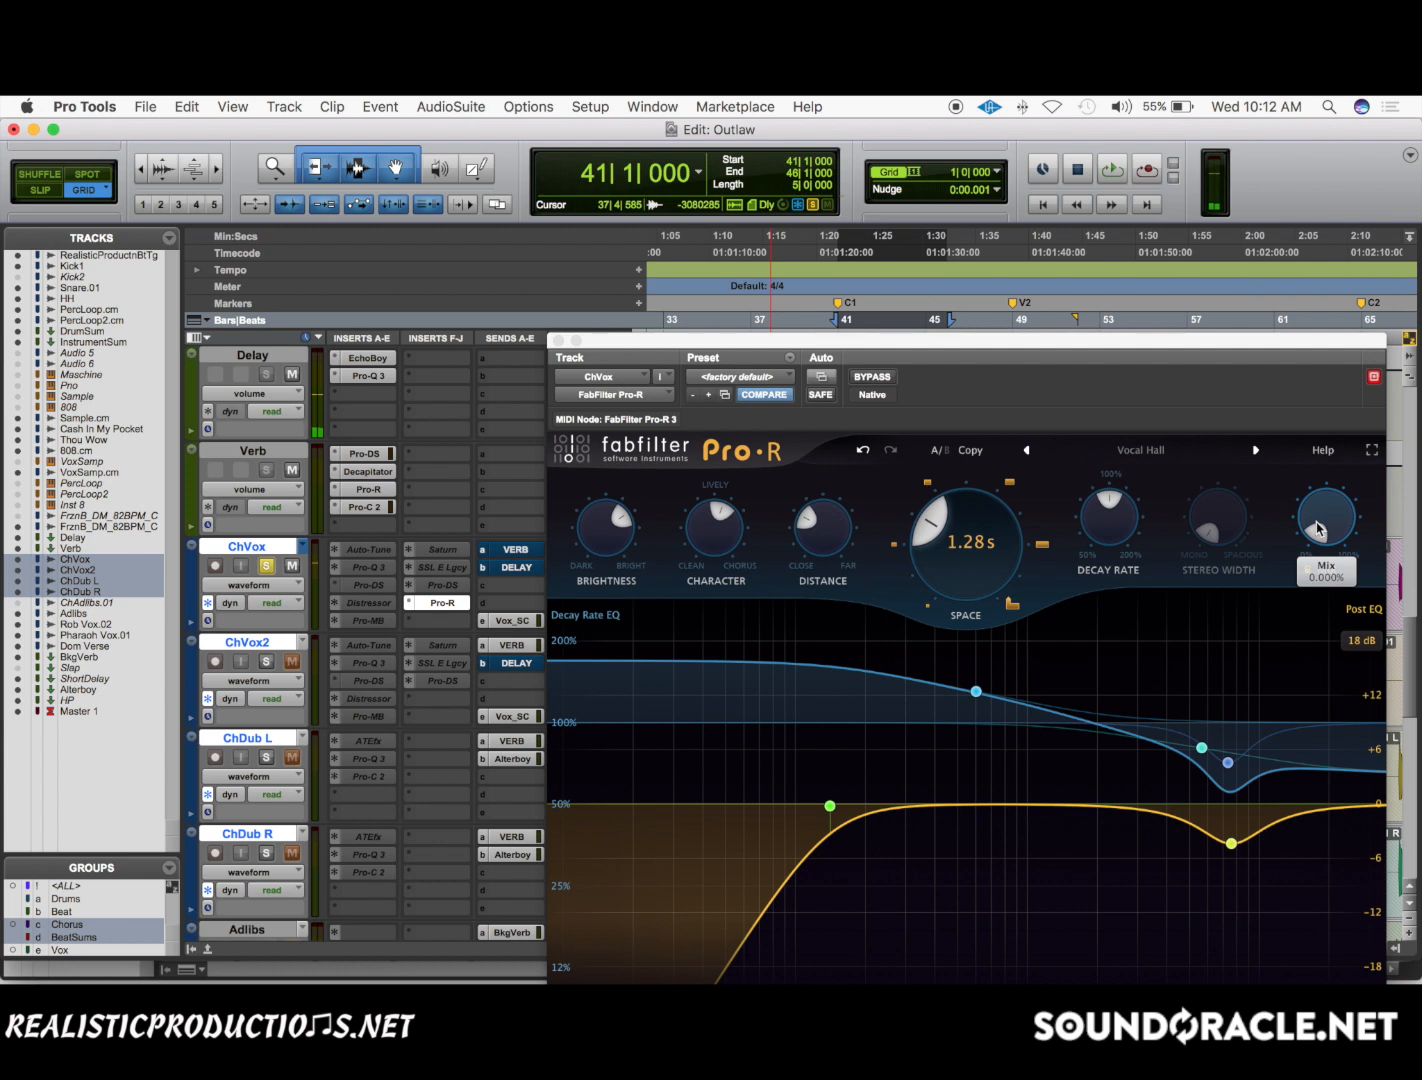
{"action": "key", "text": "space"}
{"action": "scroll", "coordinate": [1317, 529], "scroll_direction": "up", "scroll_amount": 2}
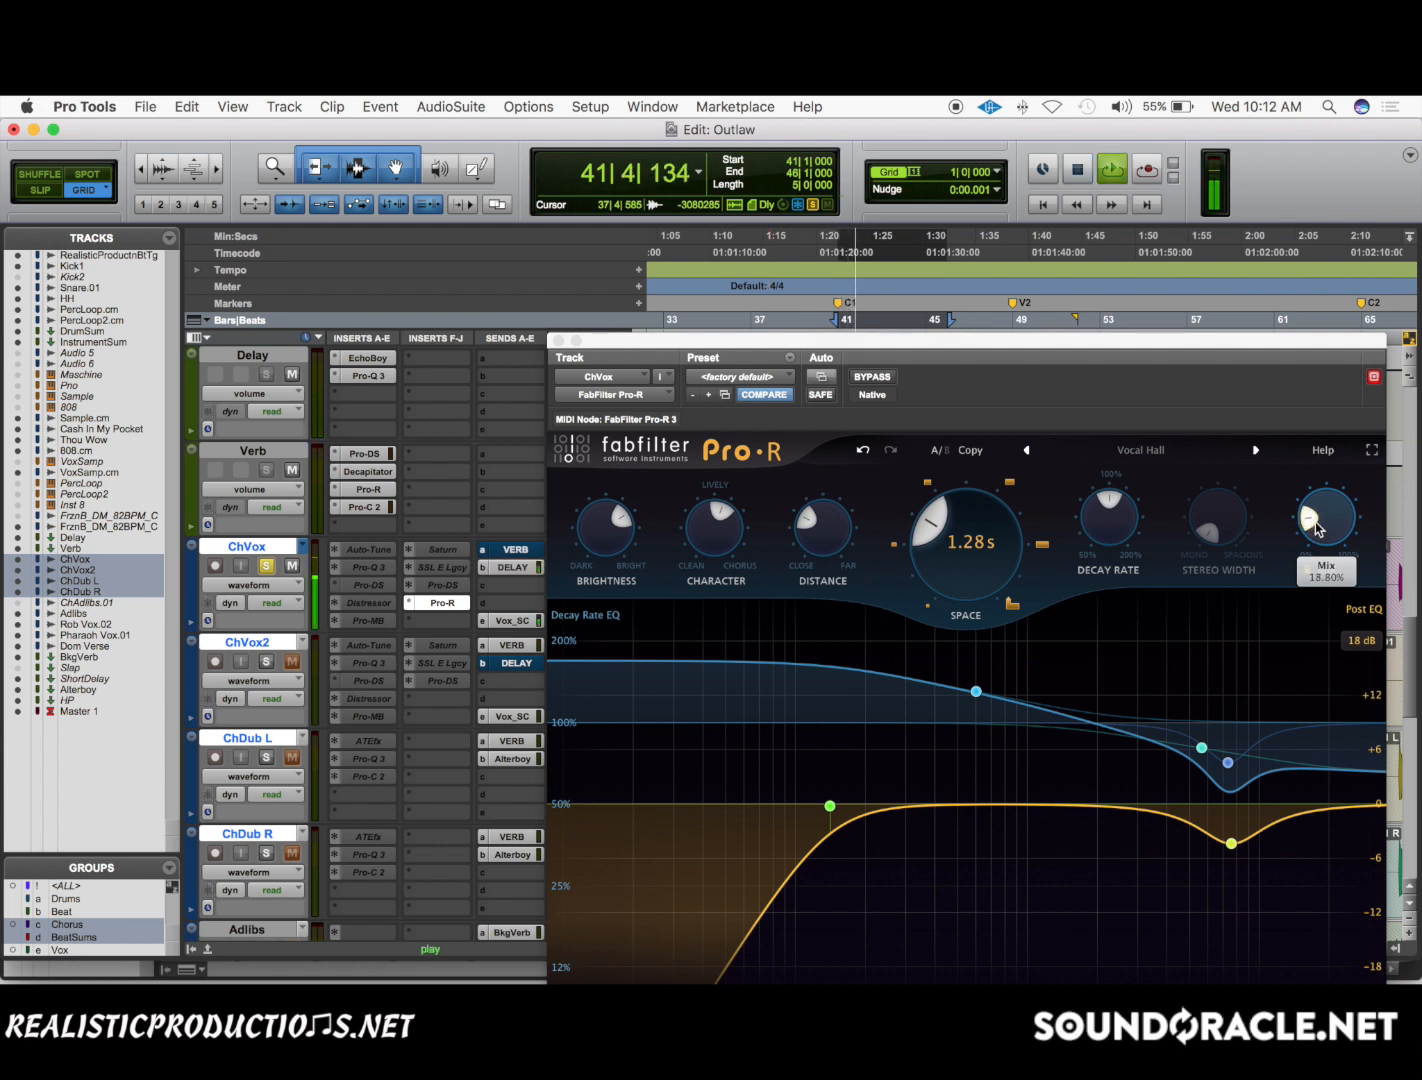
{"action": "scroll", "coordinate": [1317, 529], "scroll_direction": "down", "scroll_amount": 1}
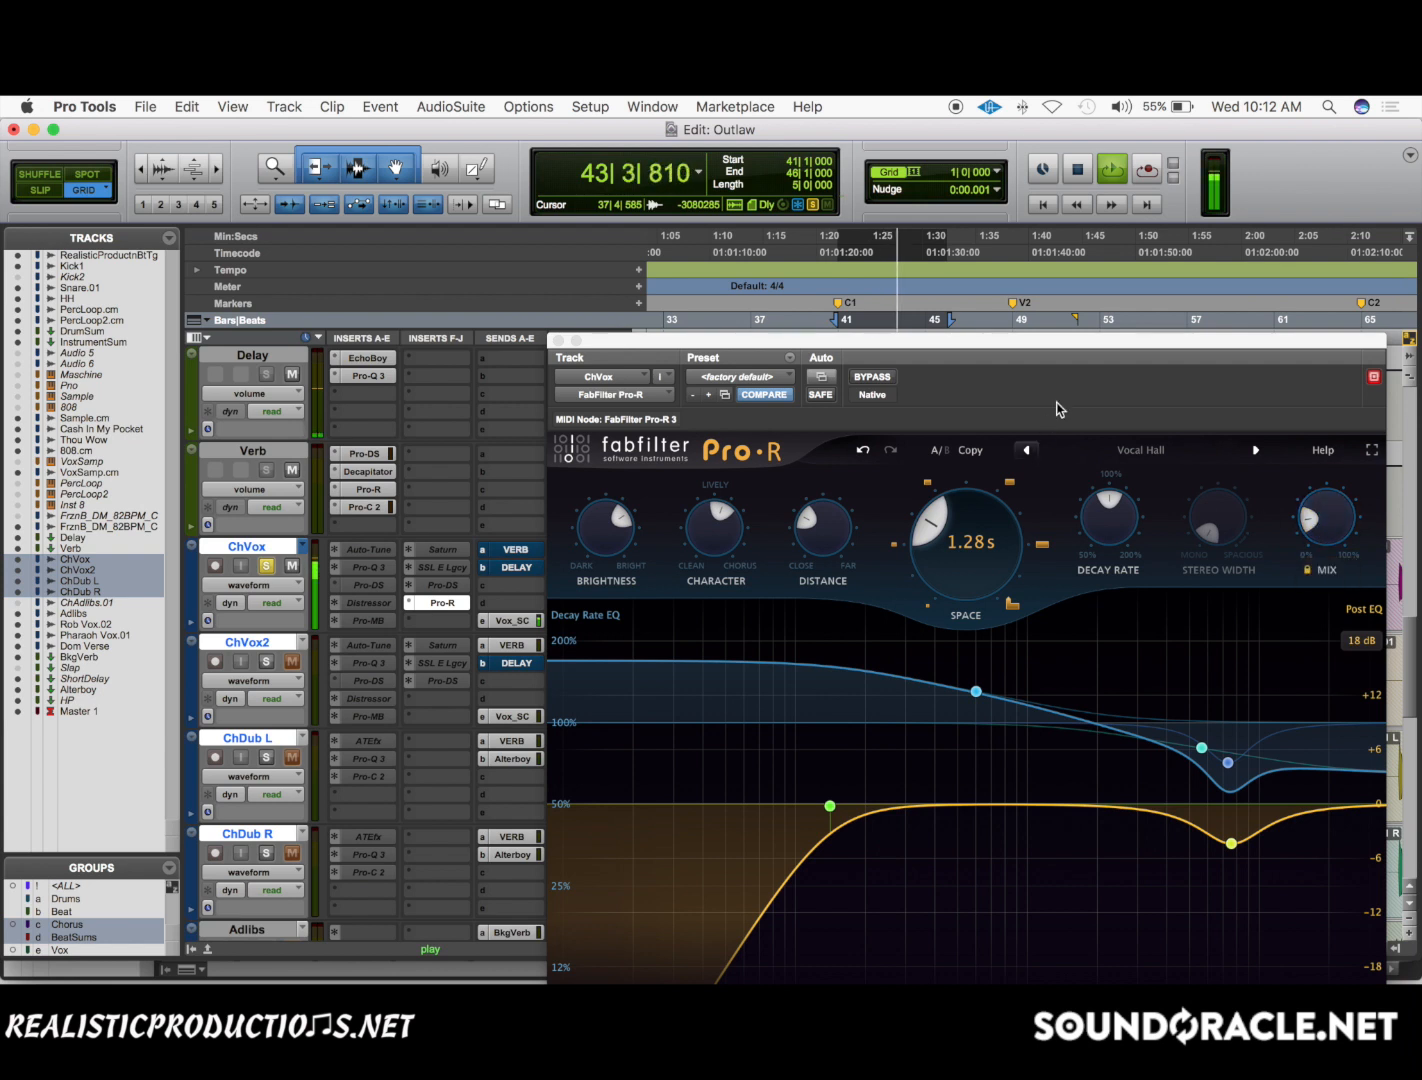
{"action": "key", "text": "space"}
{"action": "scroll", "coordinate": [1317, 527], "scroll_direction": "up", "scroll_amount": 1}
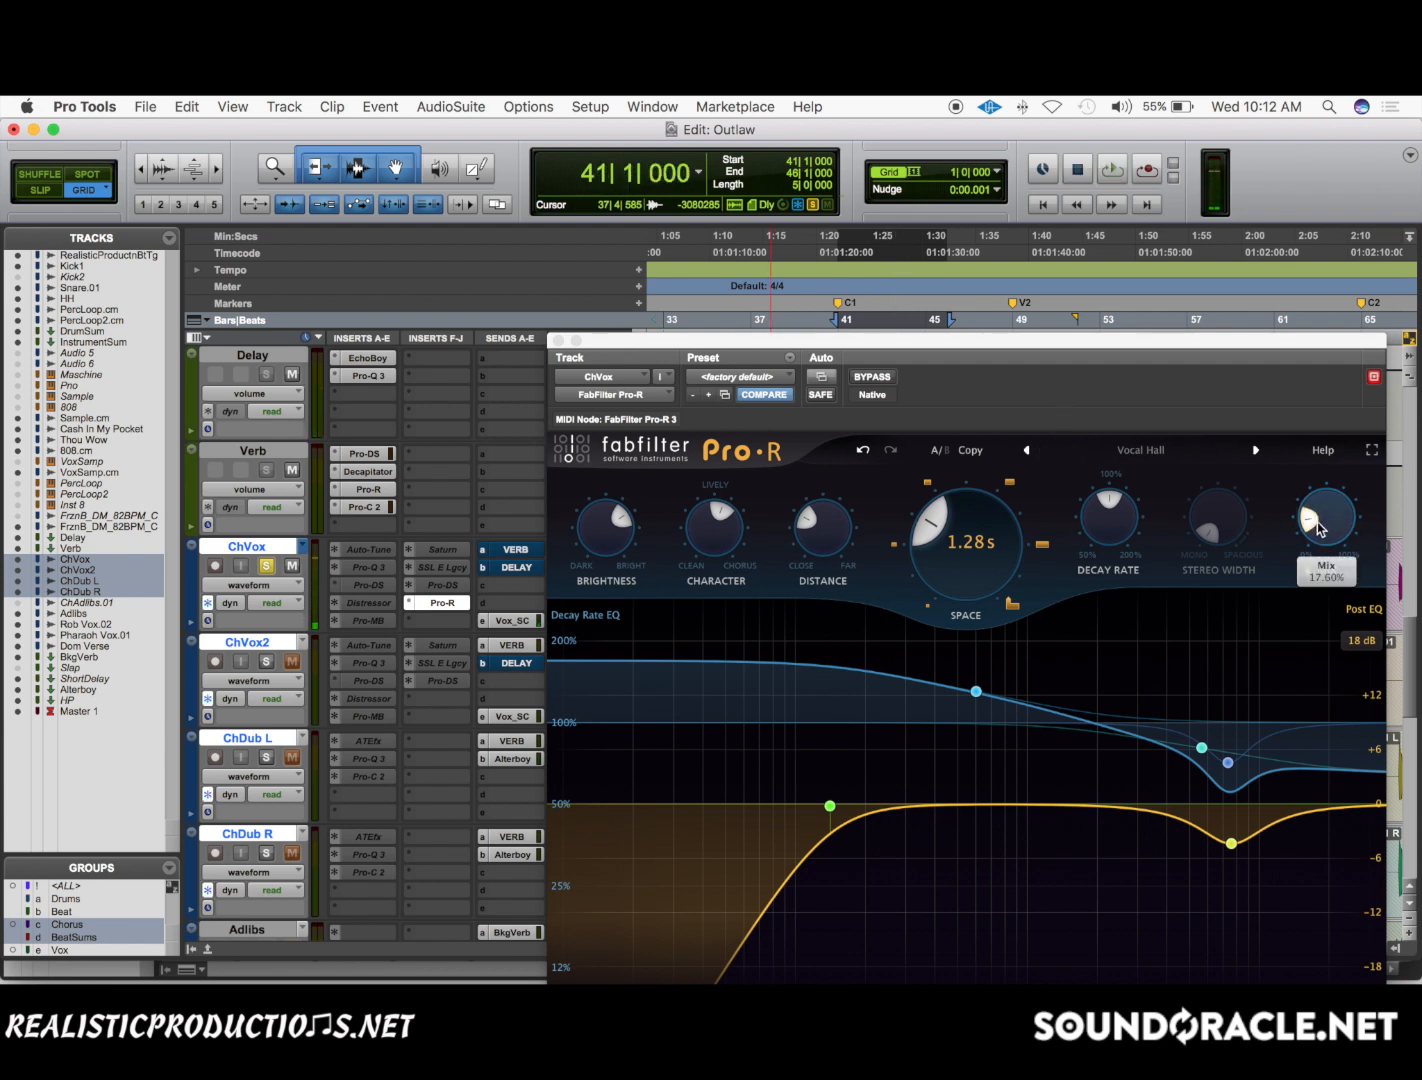
{"action": "mouse_move", "coordinate": [1317, 528]}
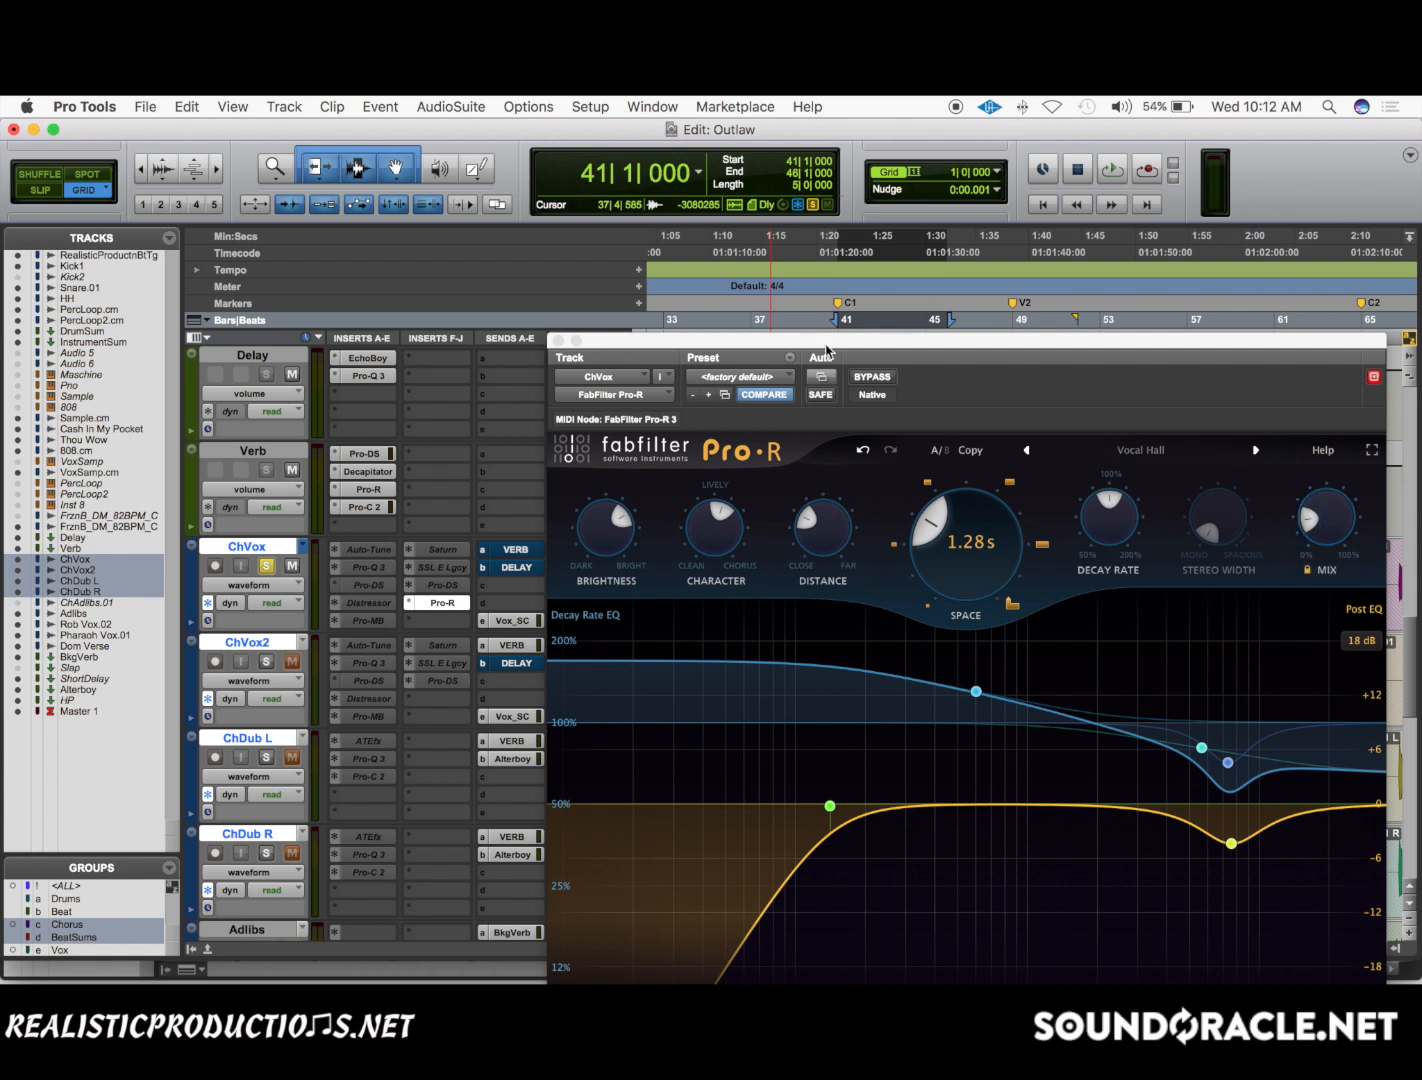
Sweep the ChVox Pro-R mix, bring it to 16.8% and audition the soloed vocal again.
{"action": "scroll", "coordinate": [1317, 514], "scroll_direction": "up", "scroll_amount": 10}
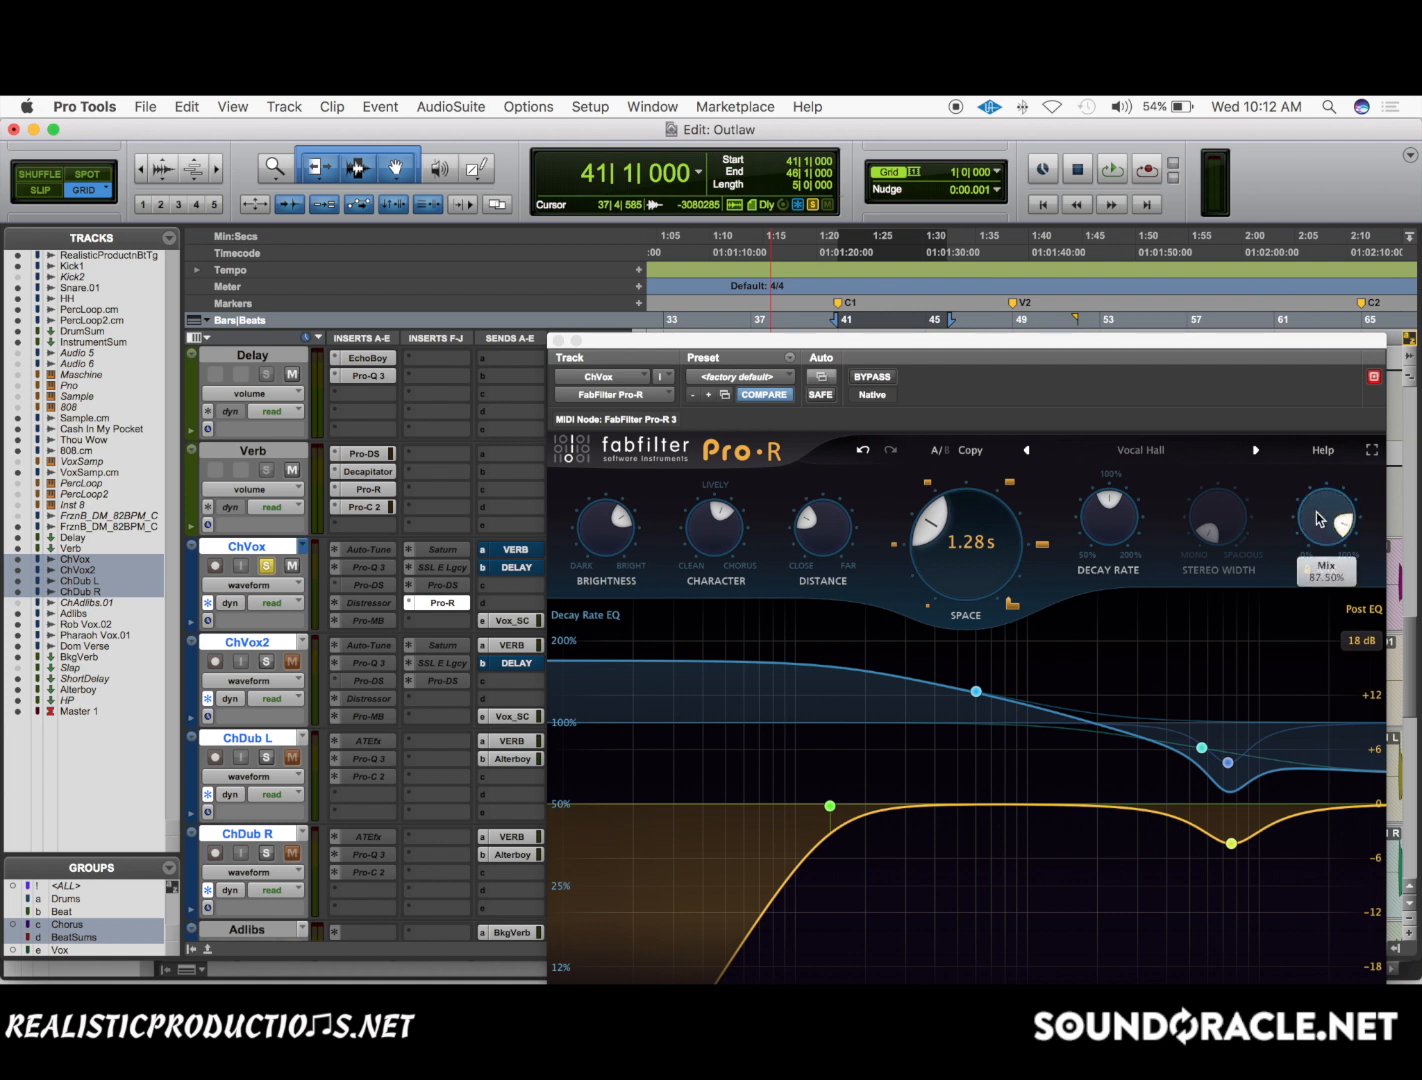
{"action": "scroll", "coordinate": [1317, 518], "scroll_direction": "down", "scroll_amount": 10}
{"action": "scroll", "coordinate": [1316, 518], "scroll_direction": "up", "scroll_amount": 3}
{"action": "key", "text": "space"}
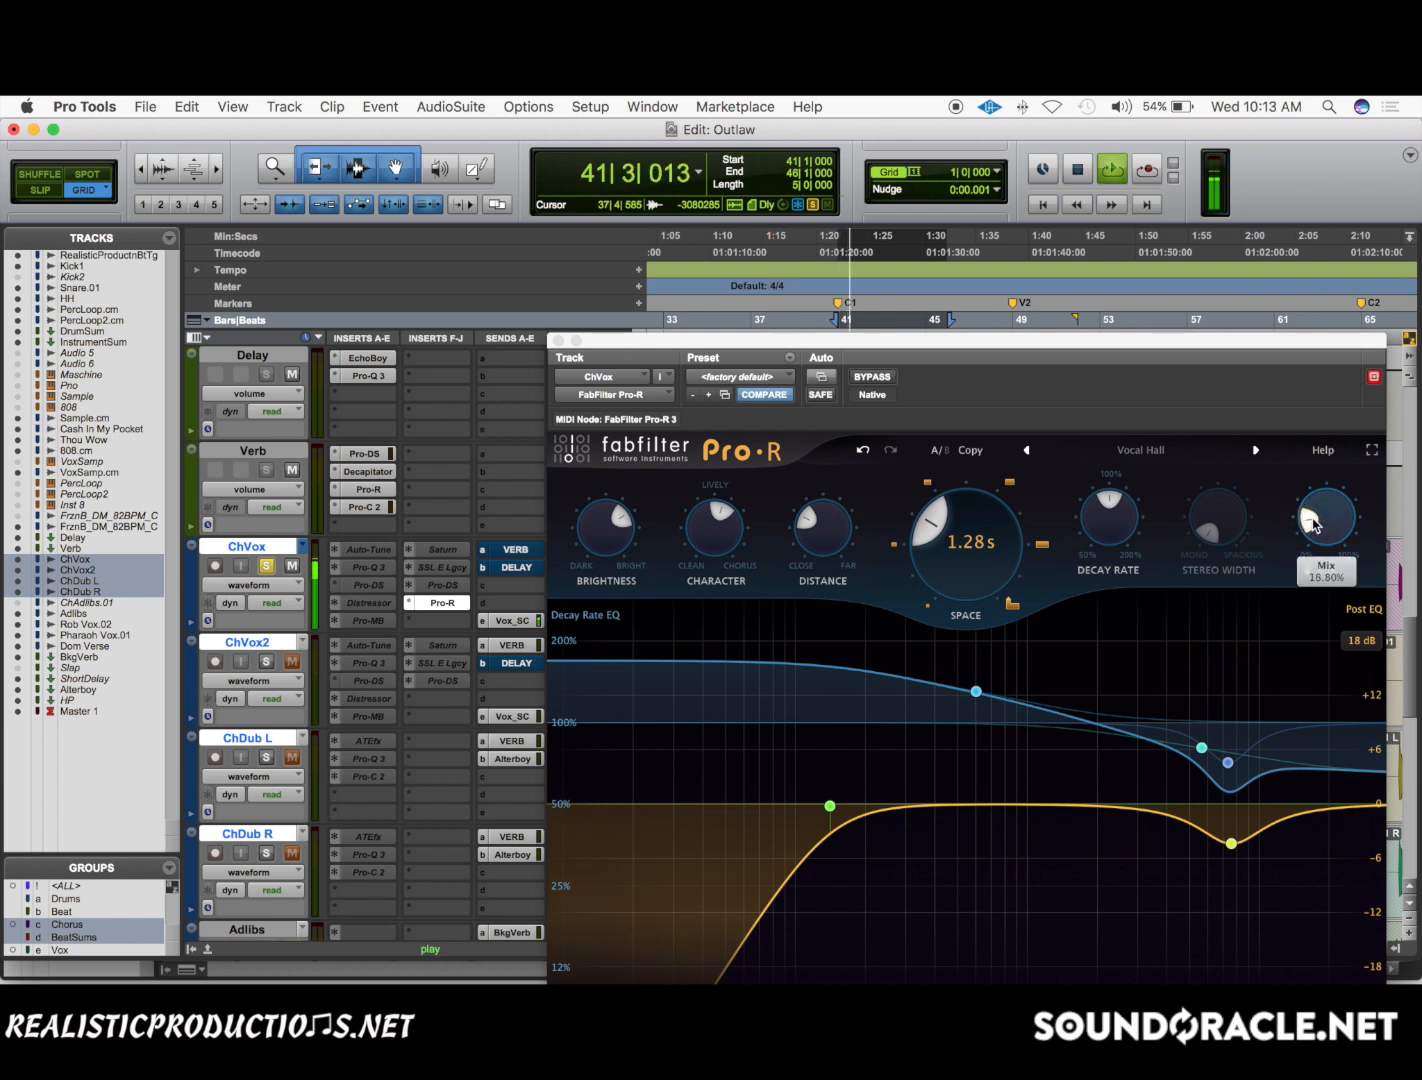
{"action": "key", "text": "space"}
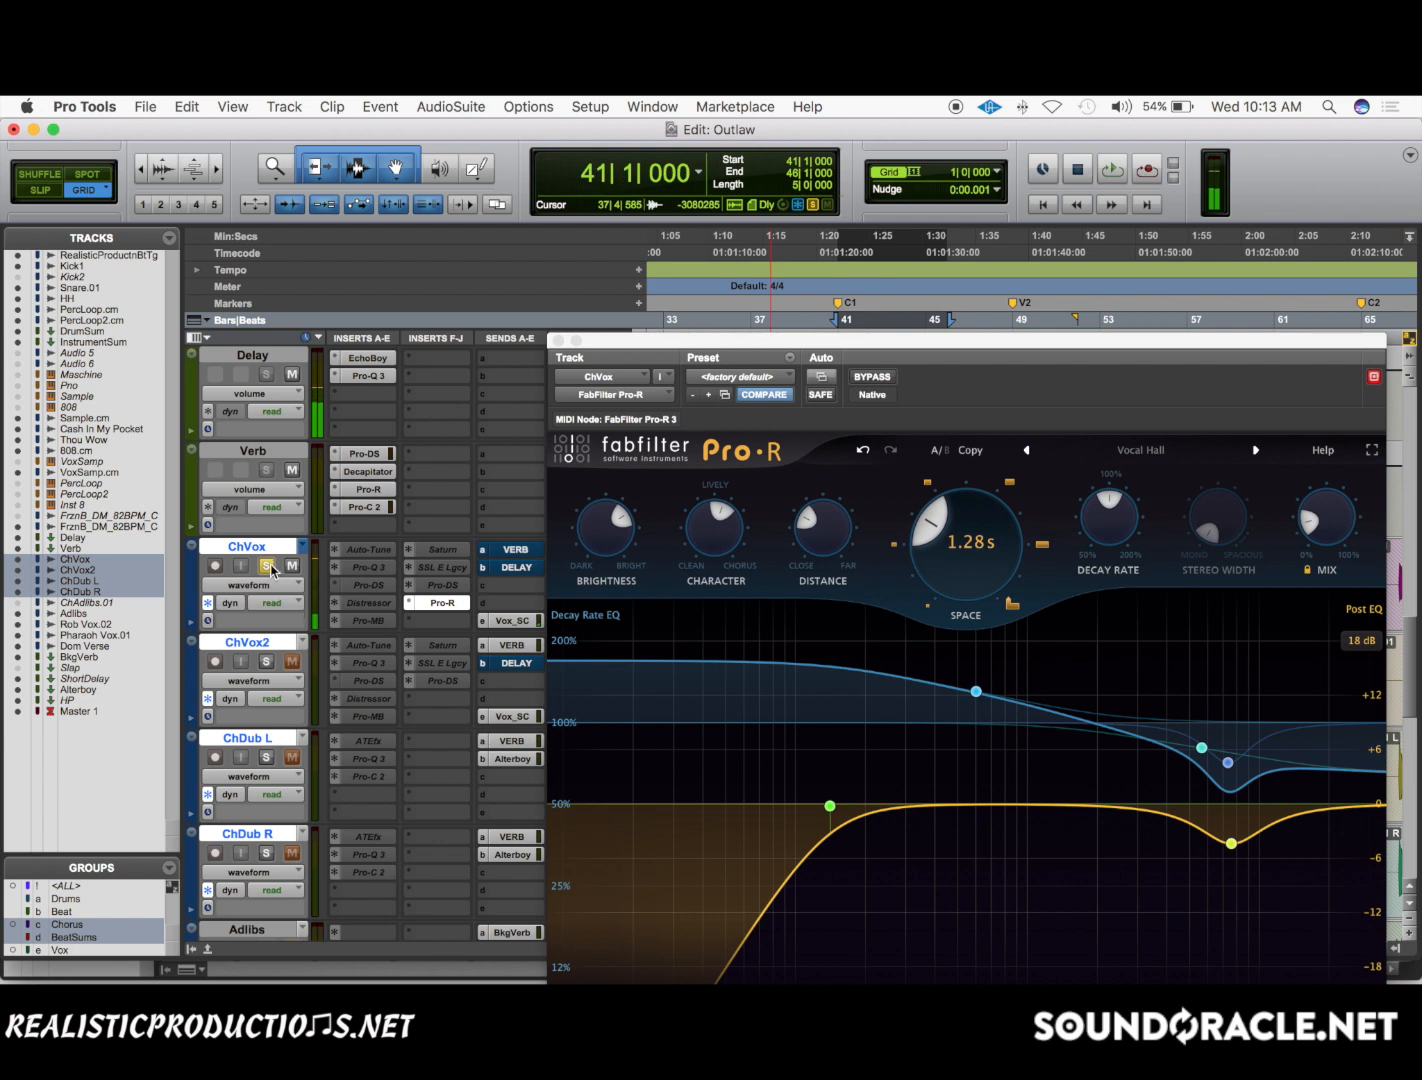
Unsolo ChVox and audition the inserted reverb in the full mix from bar 41.
{"action": "left_click", "coordinate": [266, 566]}
{"action": "key", "text": "space"}
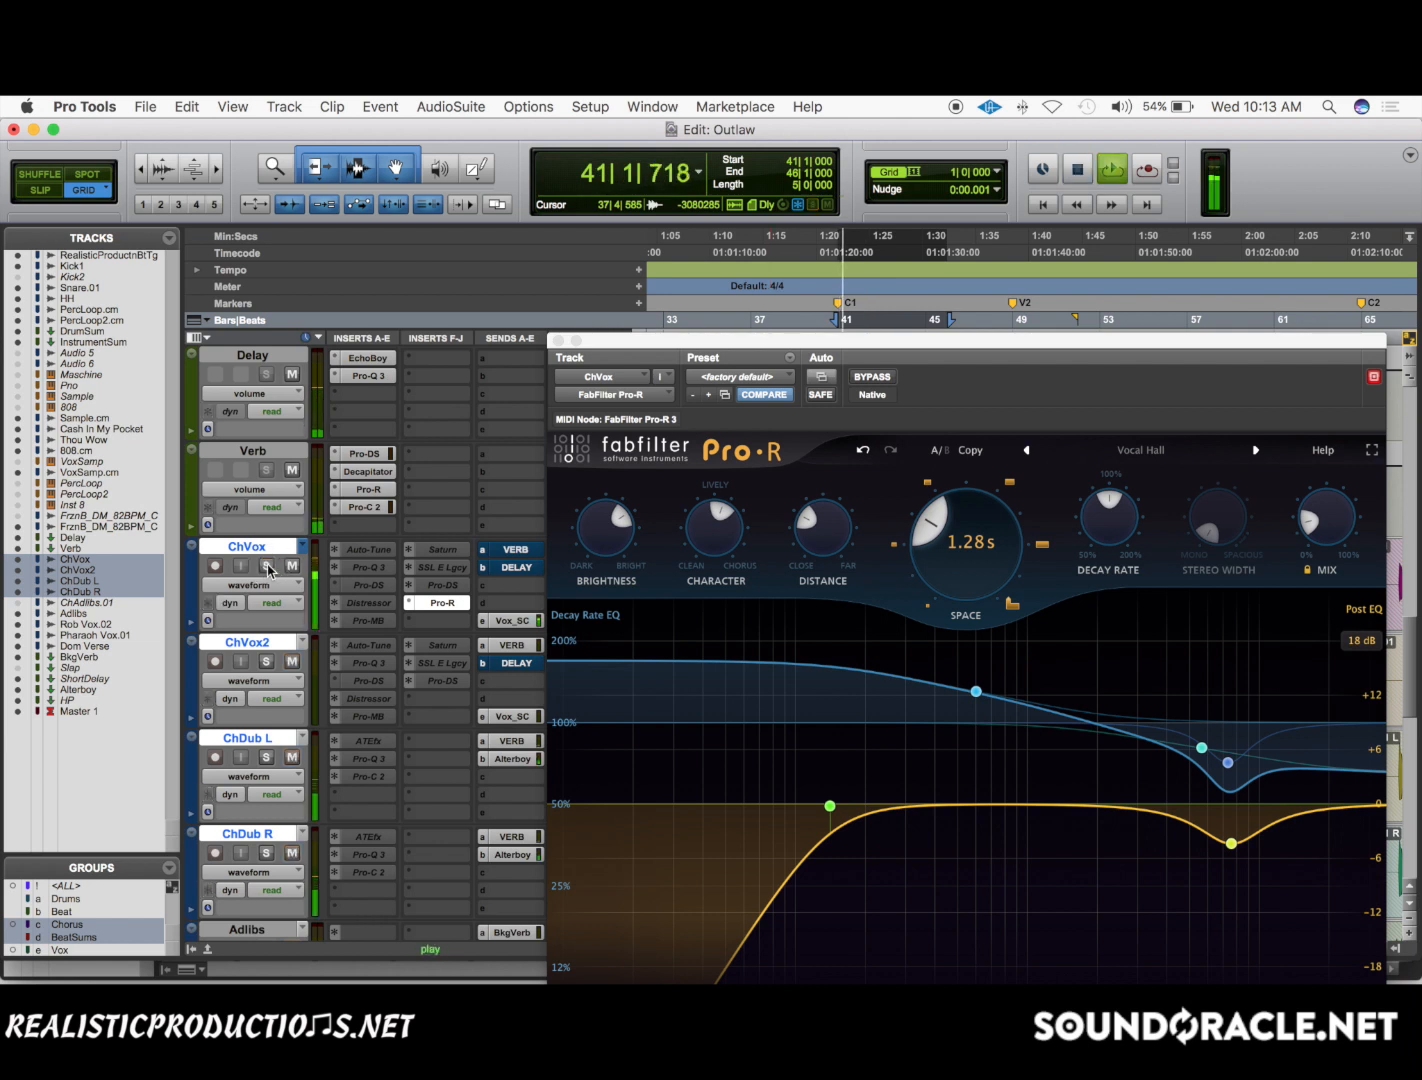
{"action": "key", "text": "space"}
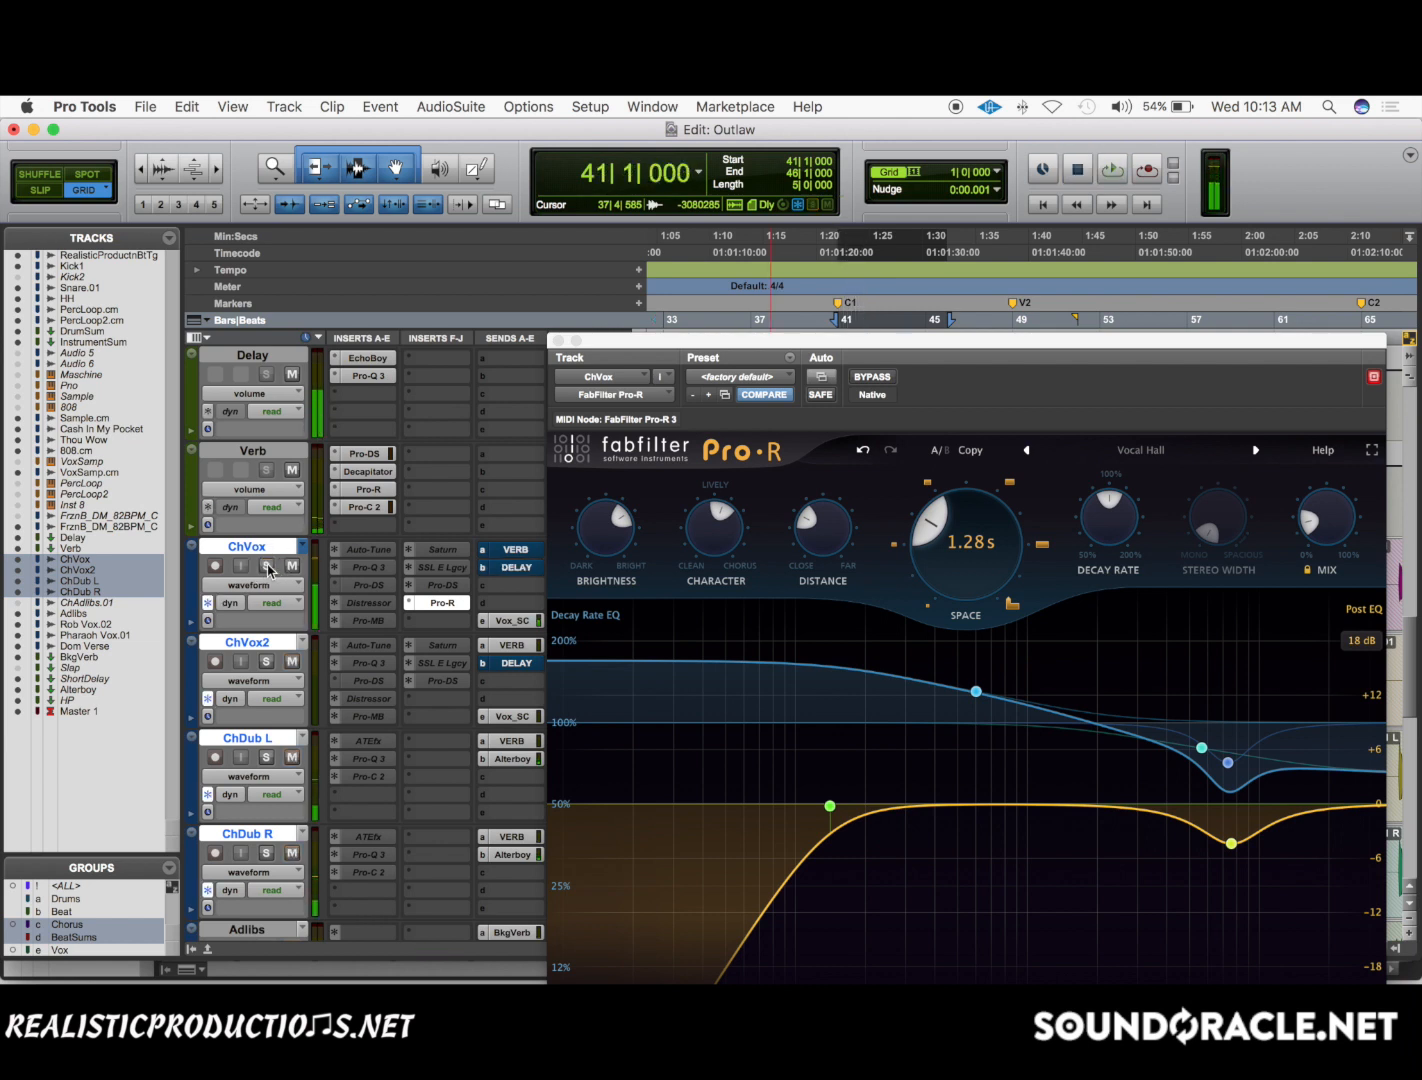
{"action": "left_click", "coordinate": [267, 565]}
{"action": "left_click", "coordinate": [267, 565]}
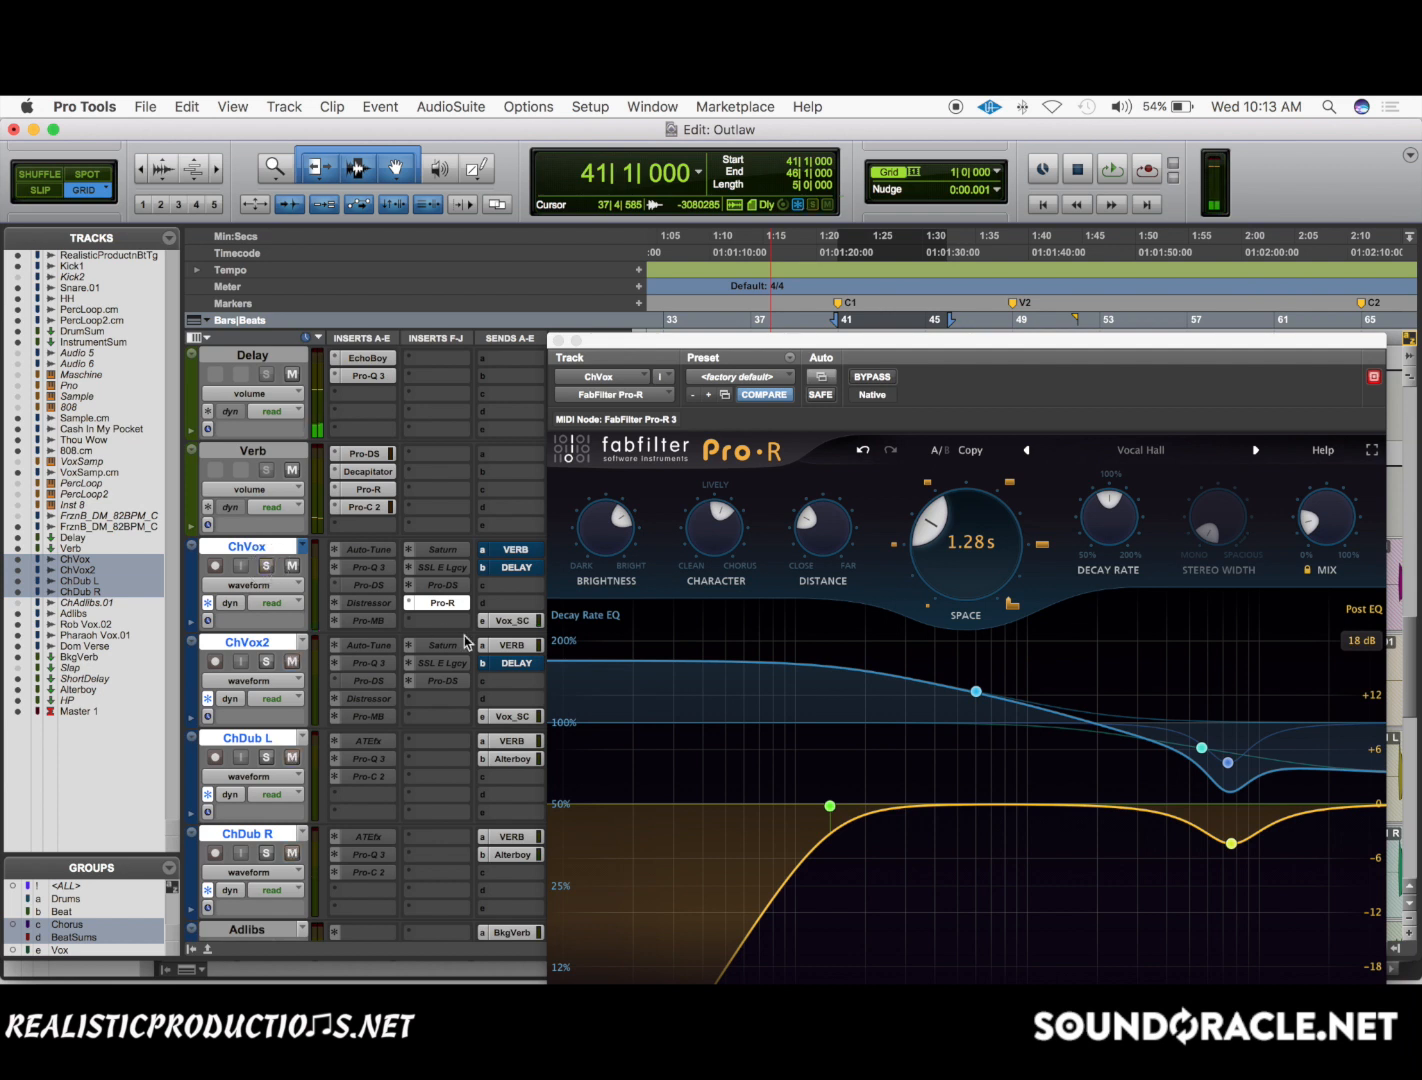
Bypass Pro-R on ChVox, play the full mix through the unmuted VERB send and close the Pro-R window.
{"action": "left_click", "coordinate": [446, 606]}
{"action": "key", "text": "space"}
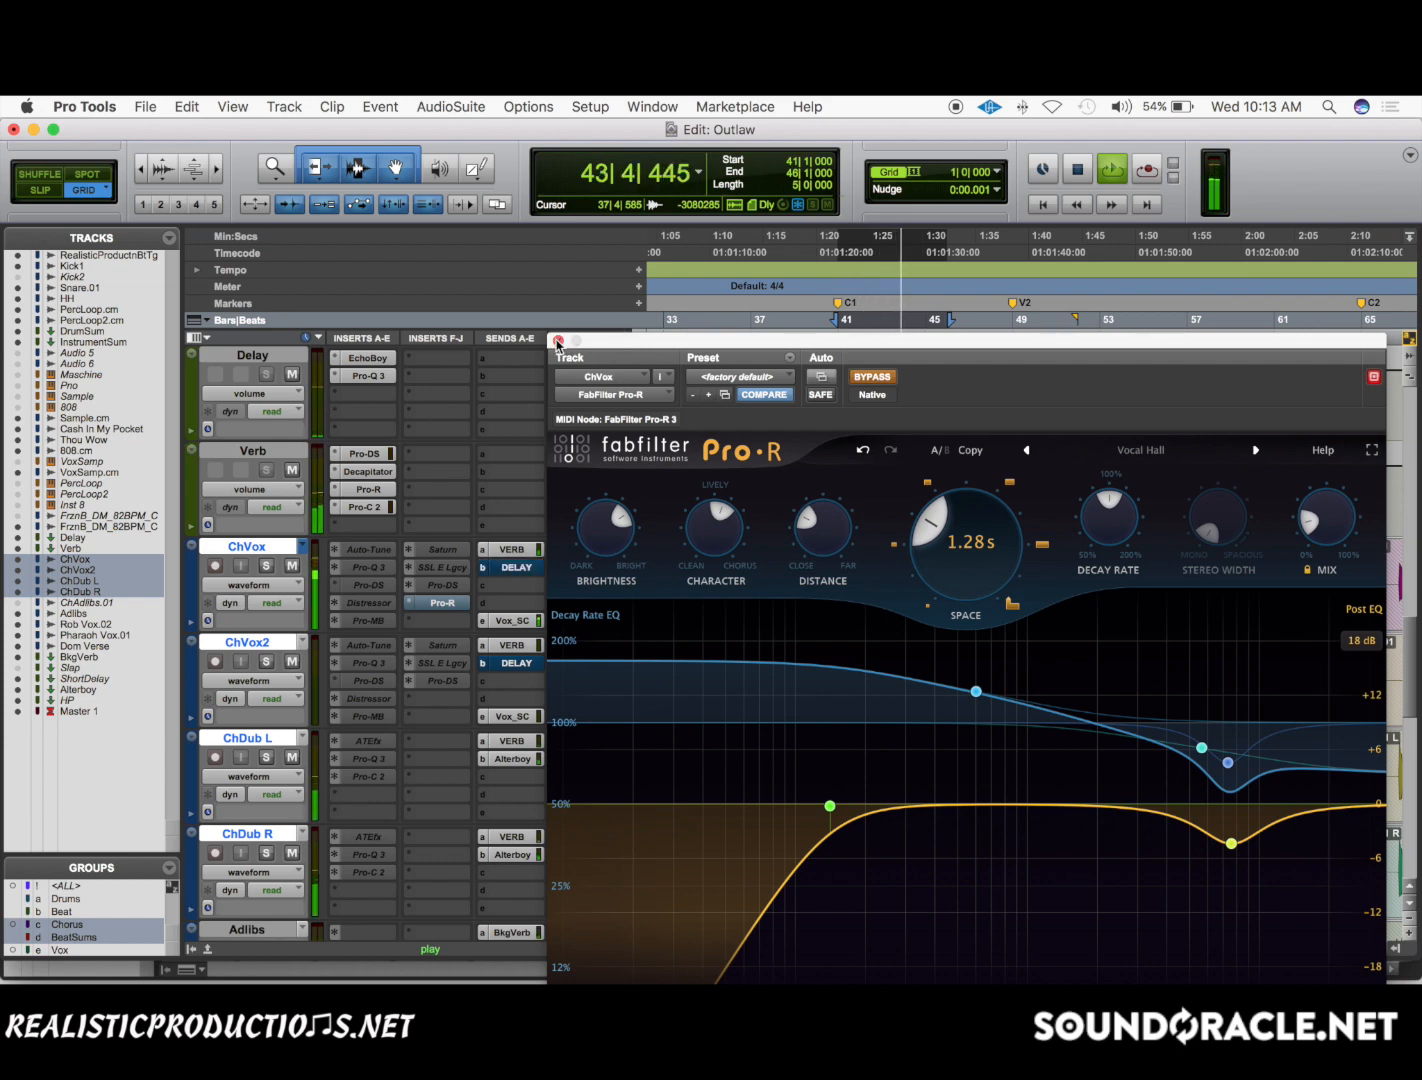
{"action": "left_click", "coordinate": [557, 342]}
{"action": "key", "text": "space"}
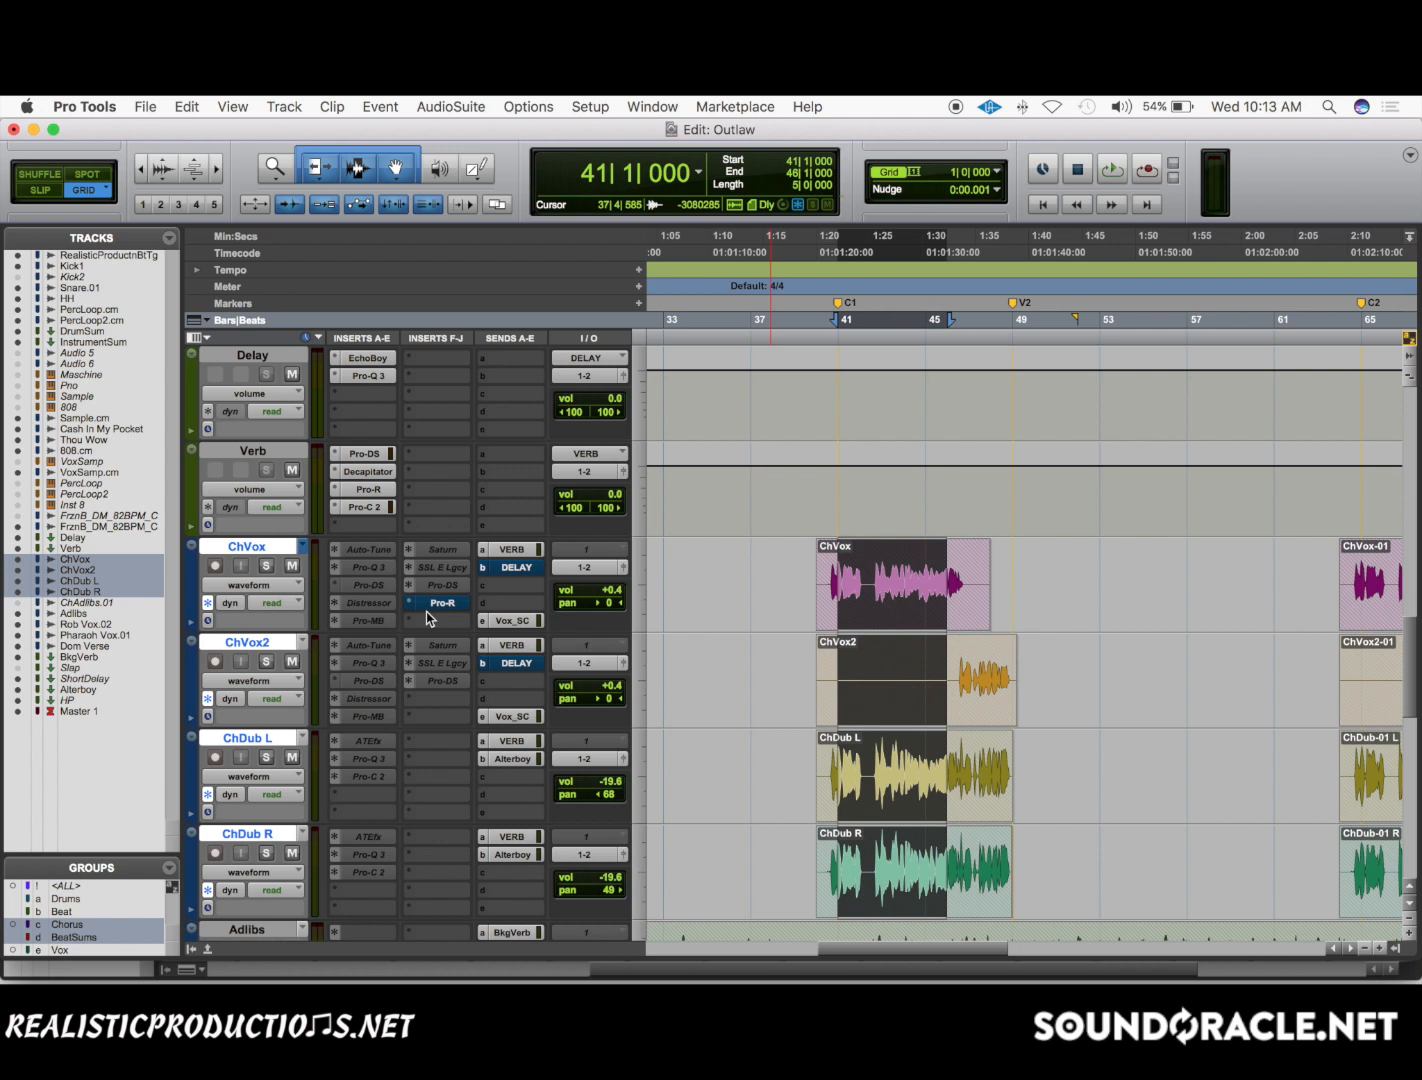
Lower ChVox's VERB send level almost to minimum during playback, undo the change and close the send window.
{"action": "left_click", "coordinate": [505, 550]}
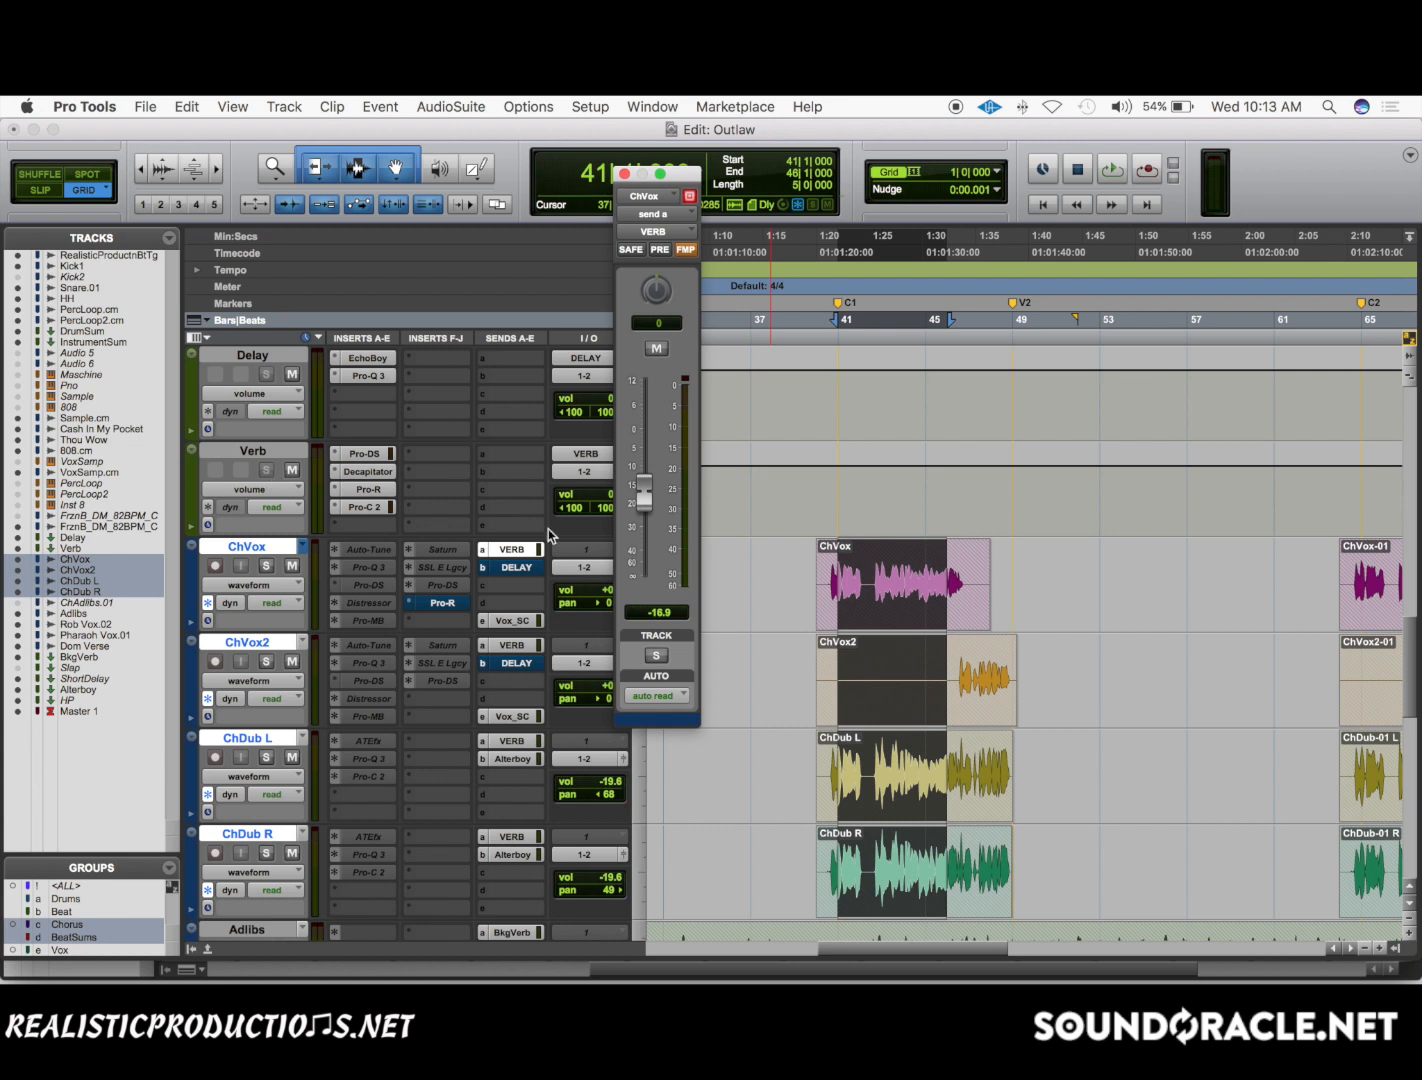
{"action": "key", "text": "space"}
{"action": "left_click_drag", "start_coordinate": [644, 490], "coordinate": [660, 577]}
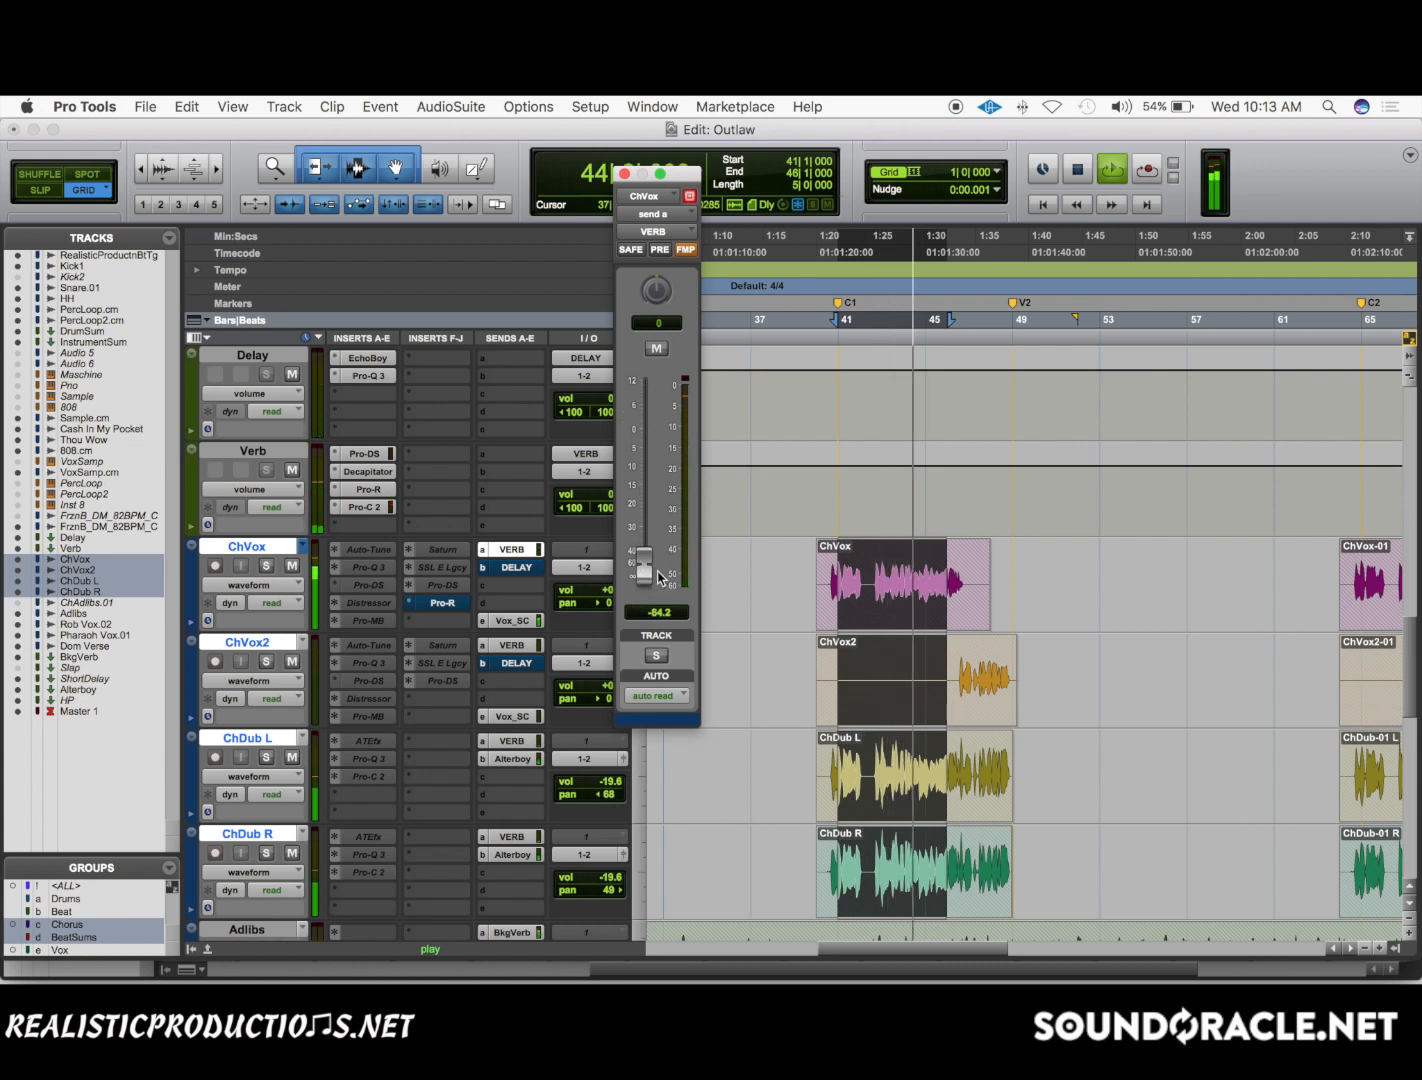
{"action": "key", "text": "super+z"}
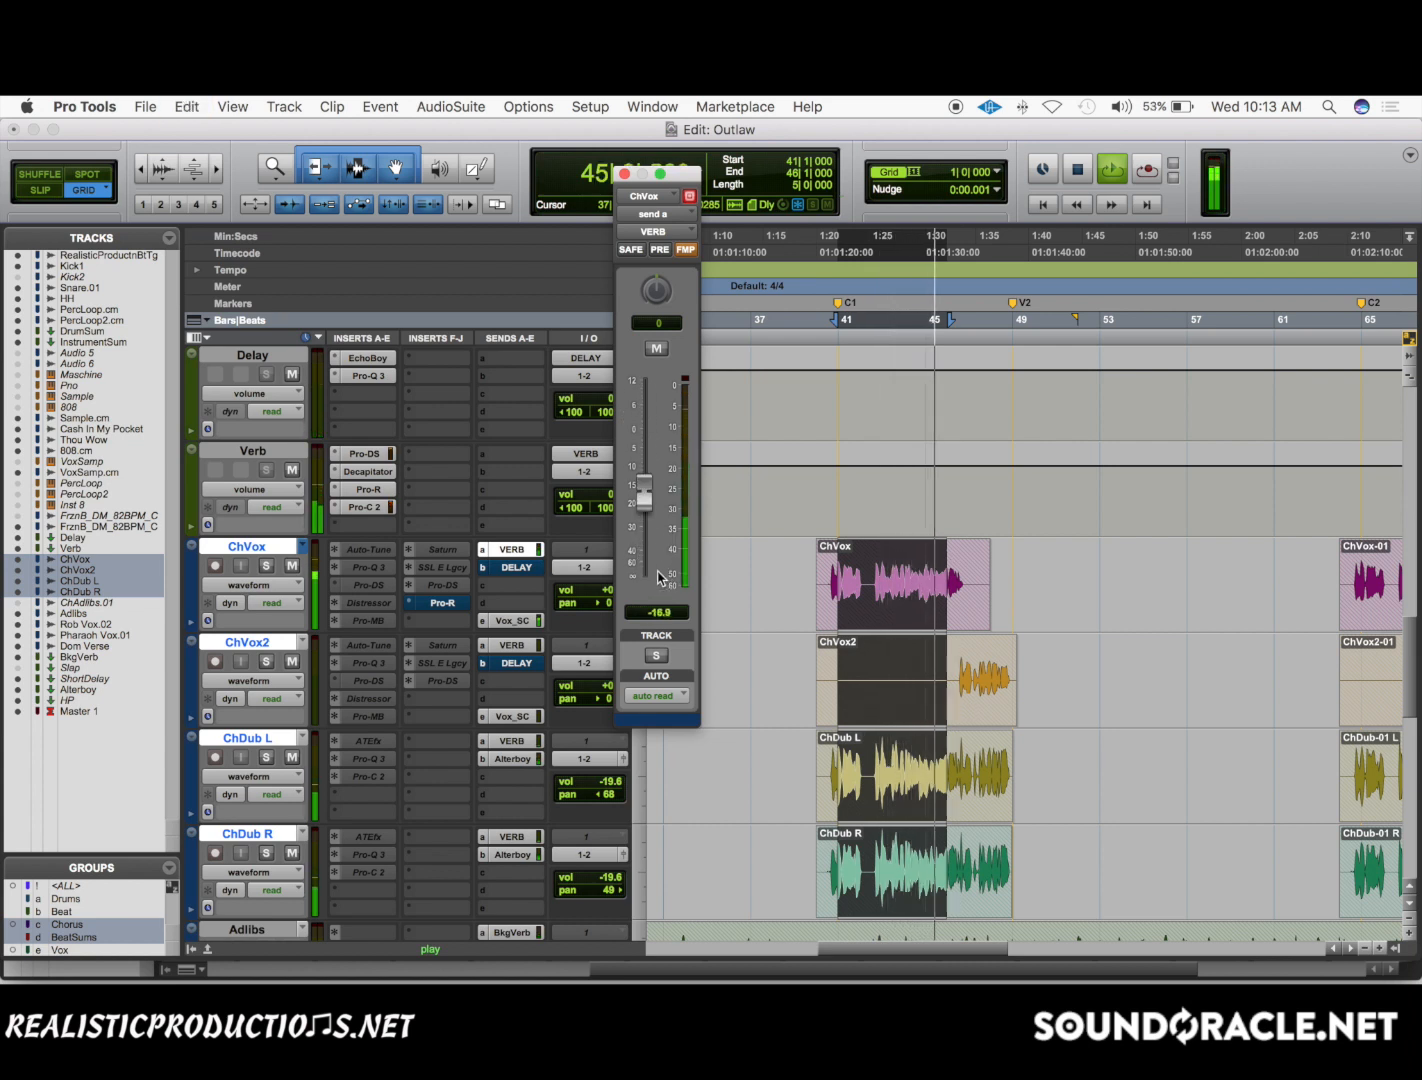
{"action": "left_click", "coordinate": [625, 174]}
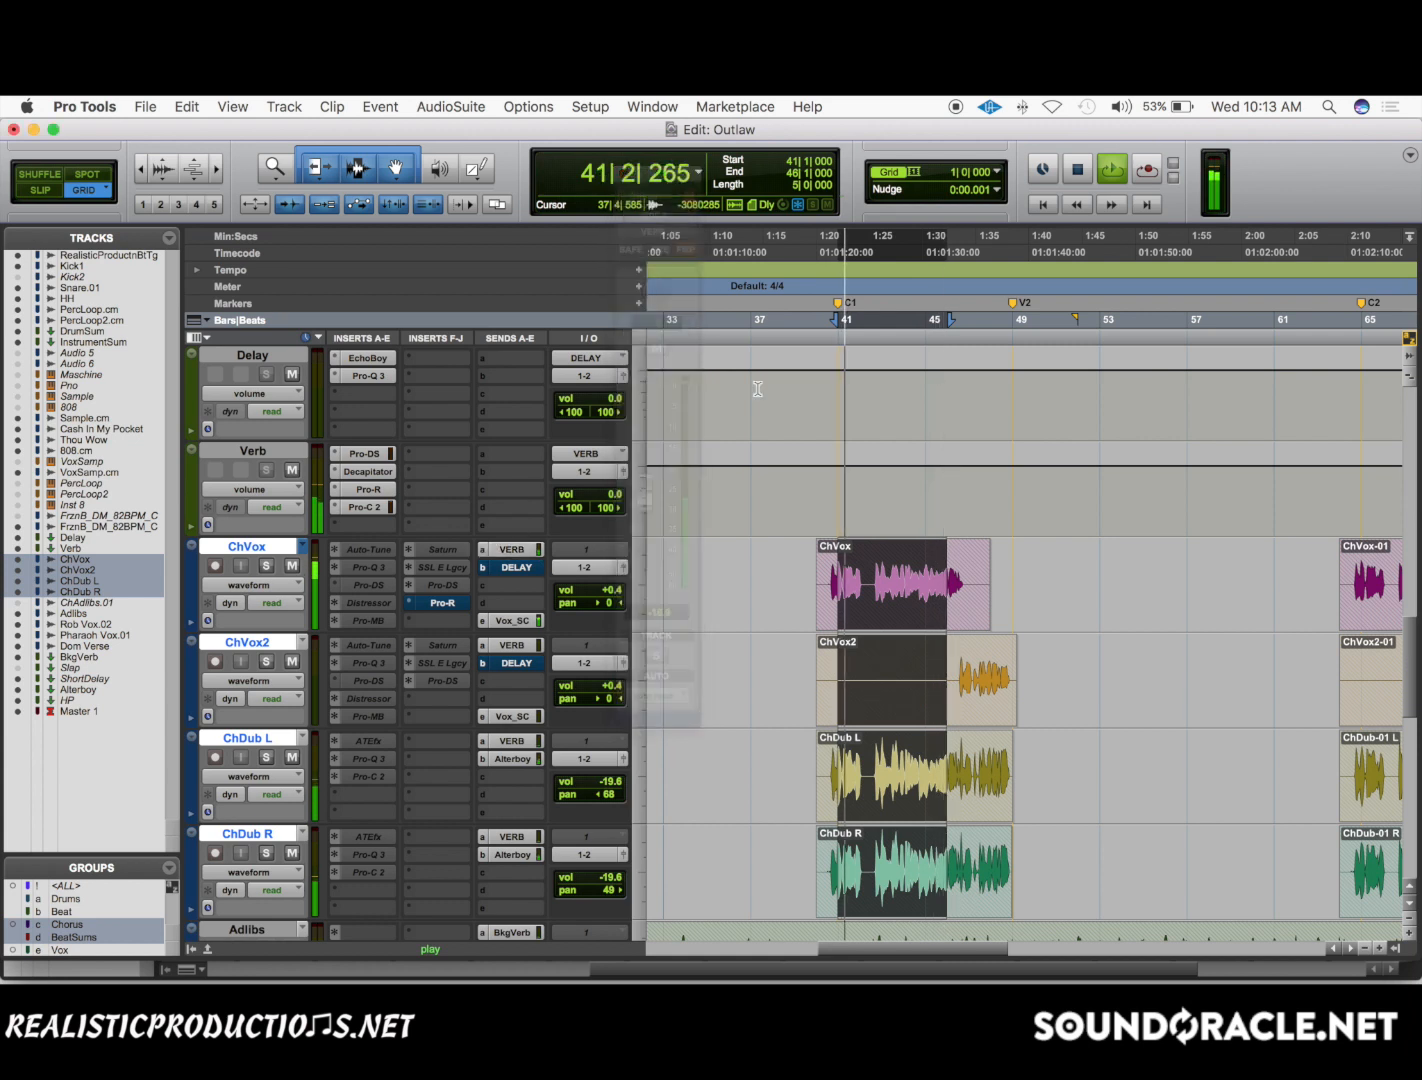
{"action": "key", "text": "space"}
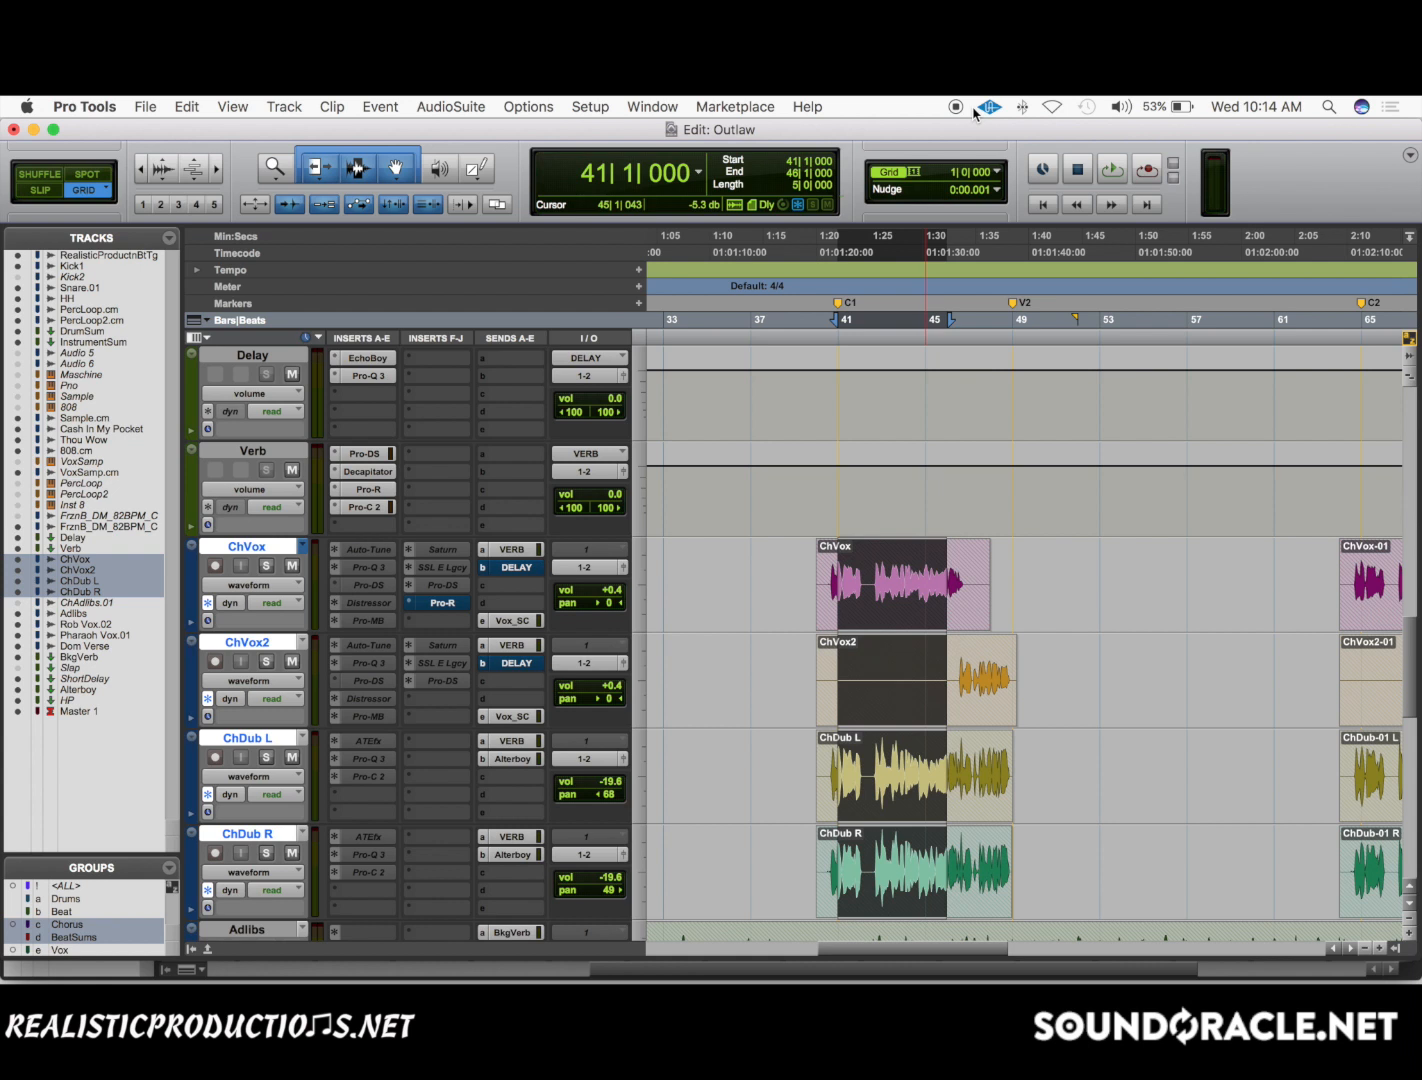
Check the Pro-R settings on Verb and insert FabFilter Pro-Q 3 in the empty slot below its Pro-C 2.
{"action": "left_click", "coordinate": [836, 580]}
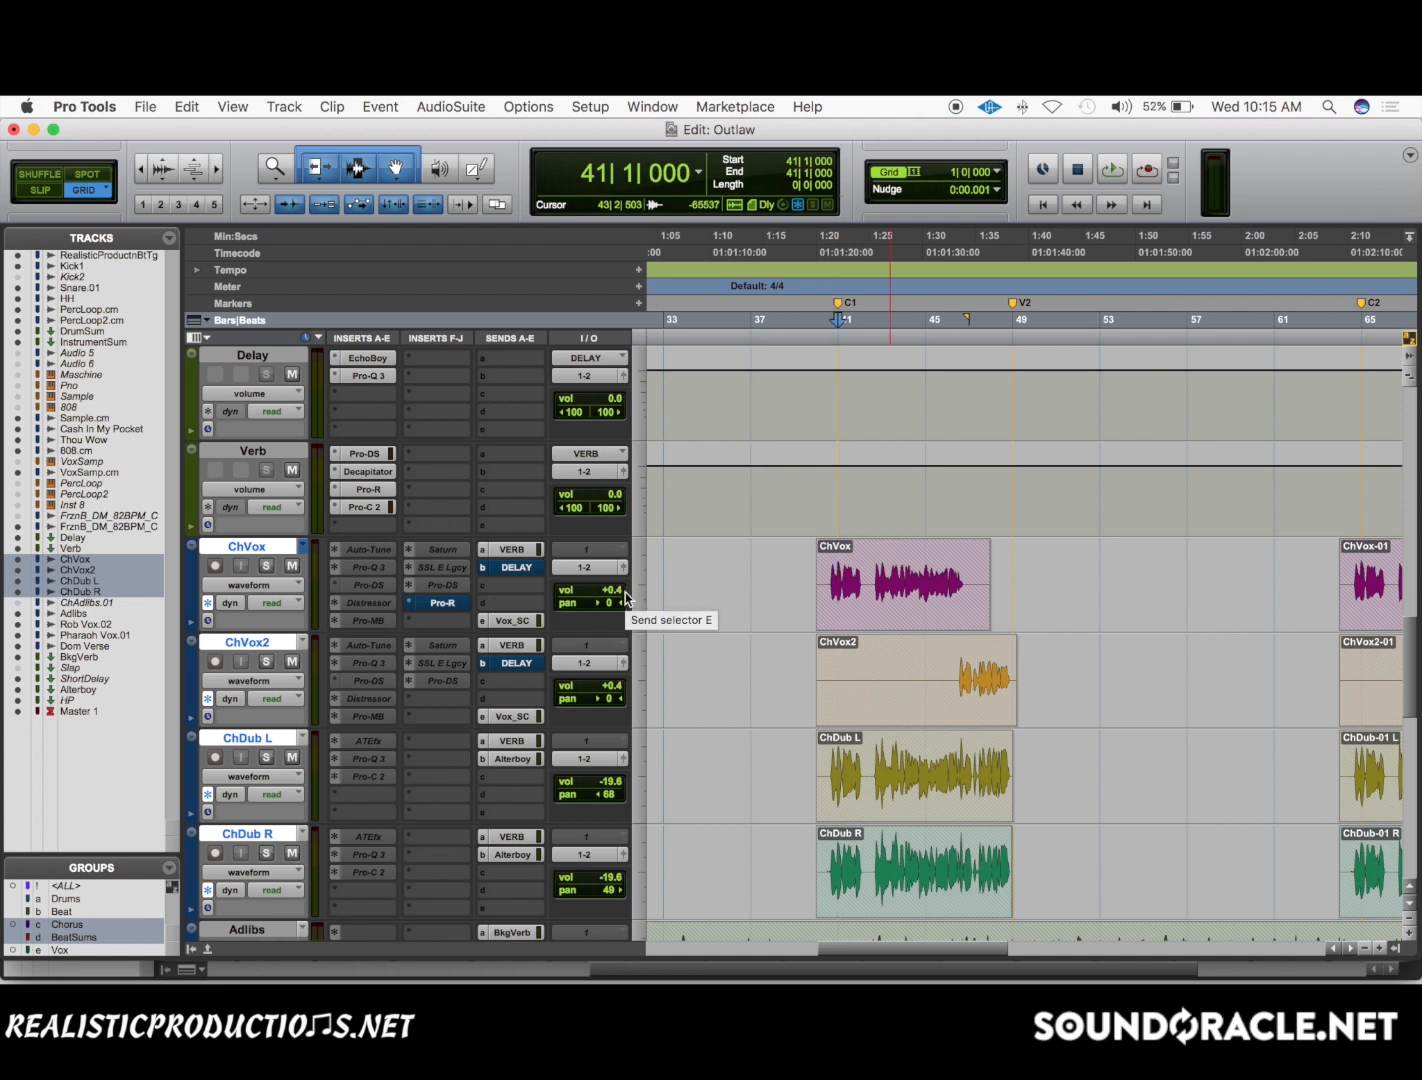
{"action": "left_click", "coordinate": [366, 490]}
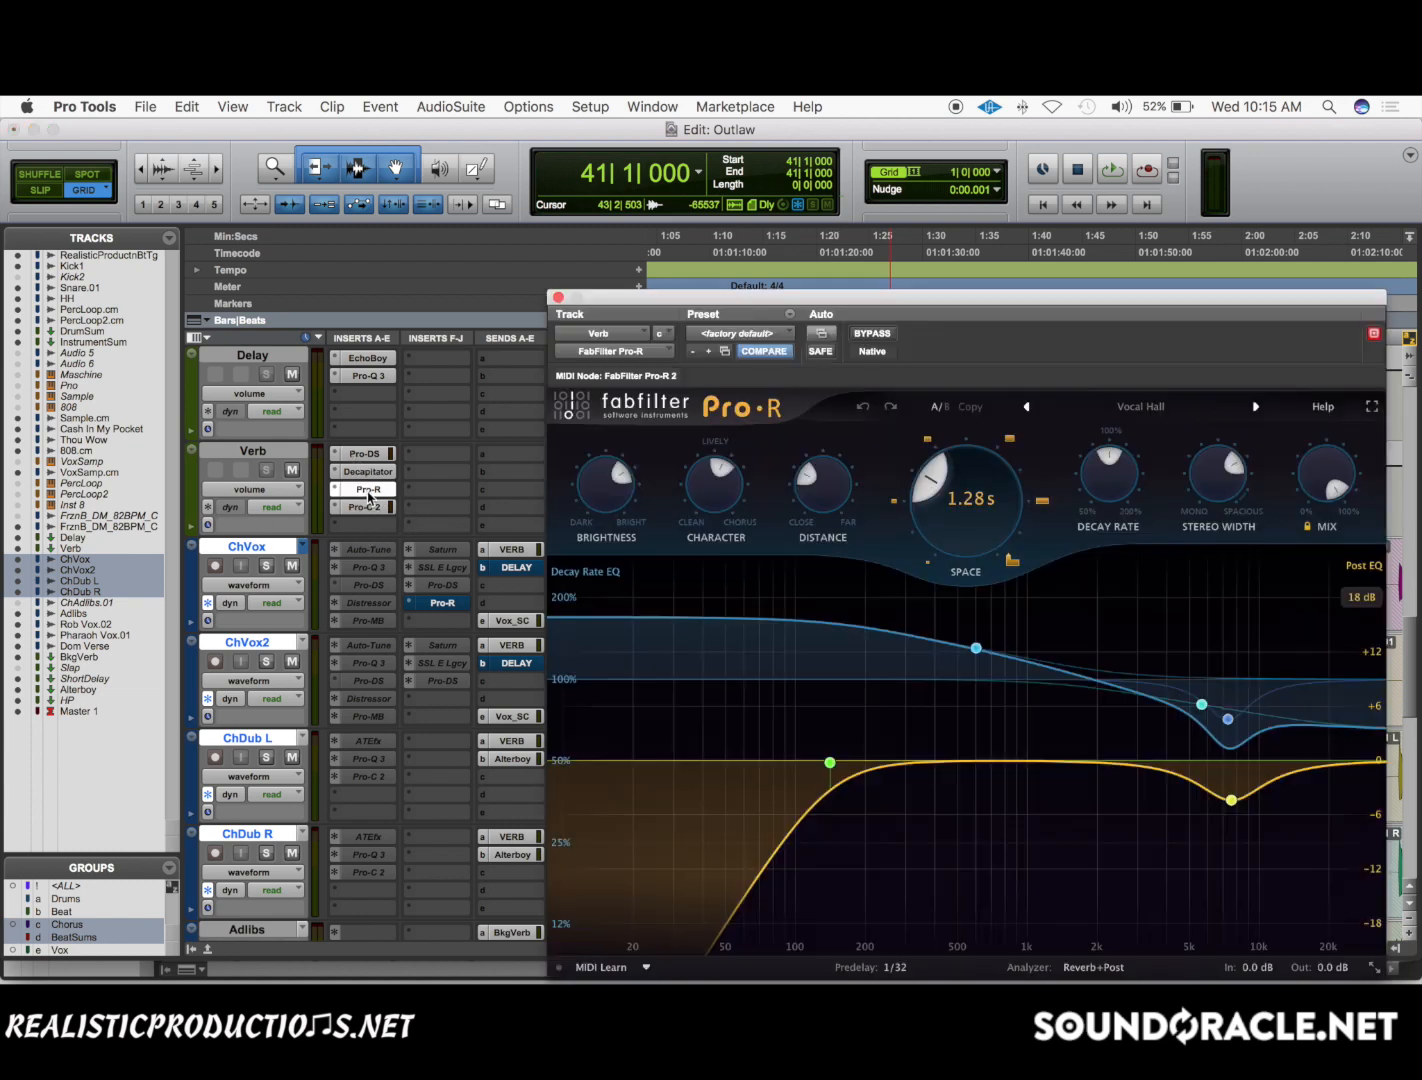
{"action": "left_click", "coordinate": [557, 298]}
{"action": "left_click", "coordinate": [360, 524]}
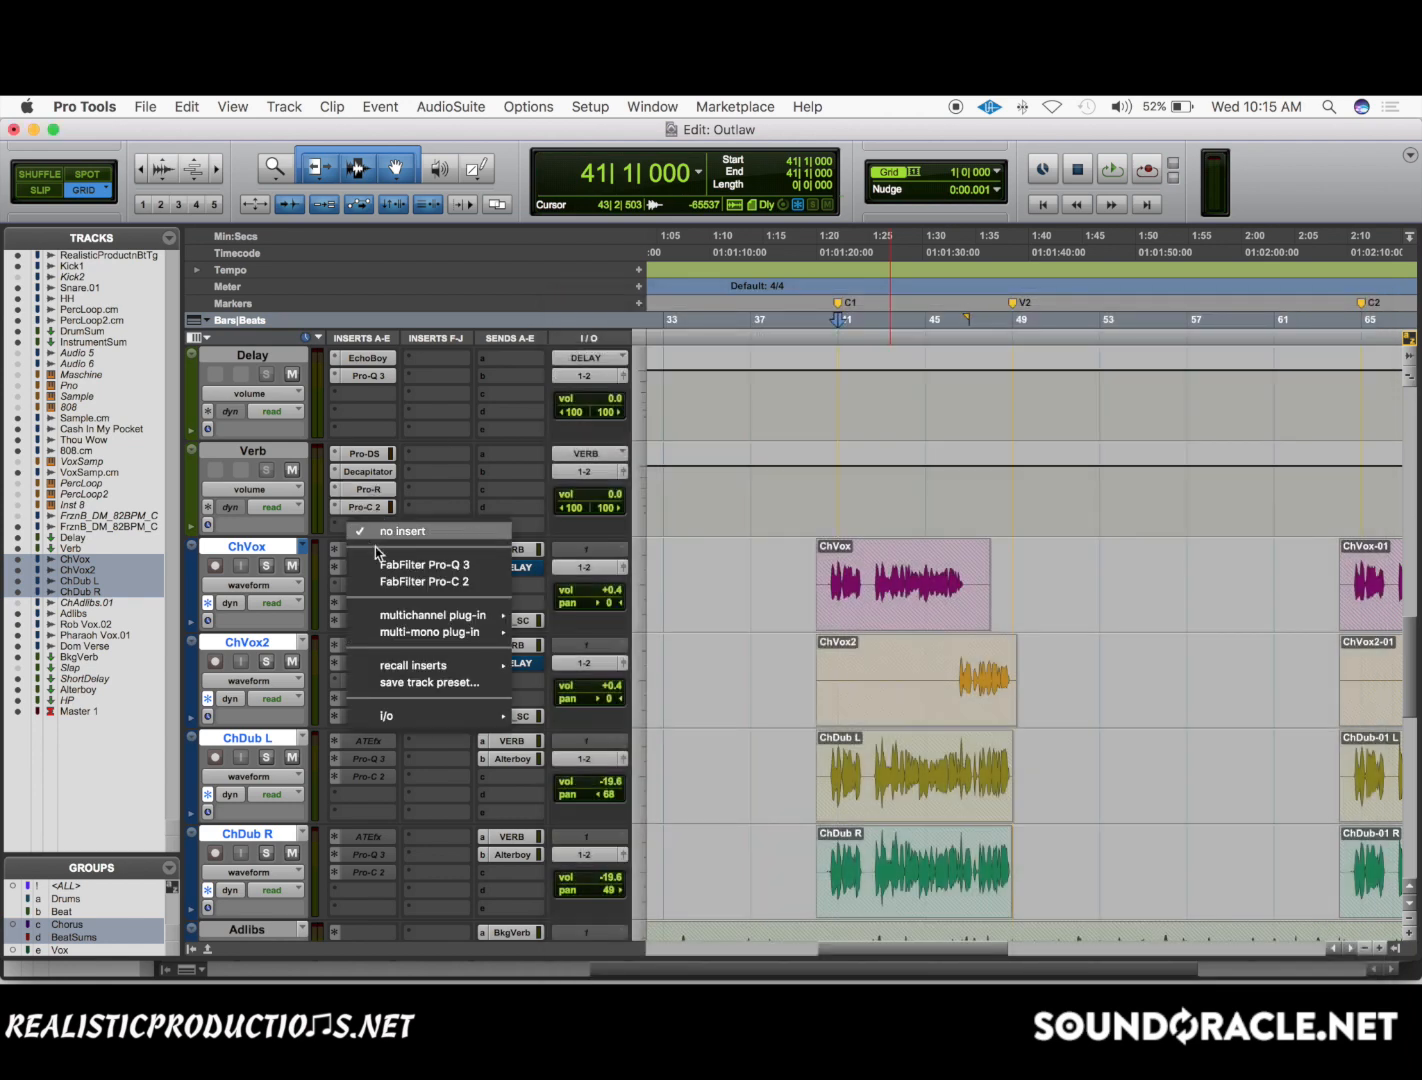
{"action": "left_click", "coordinate": [353, 530]}
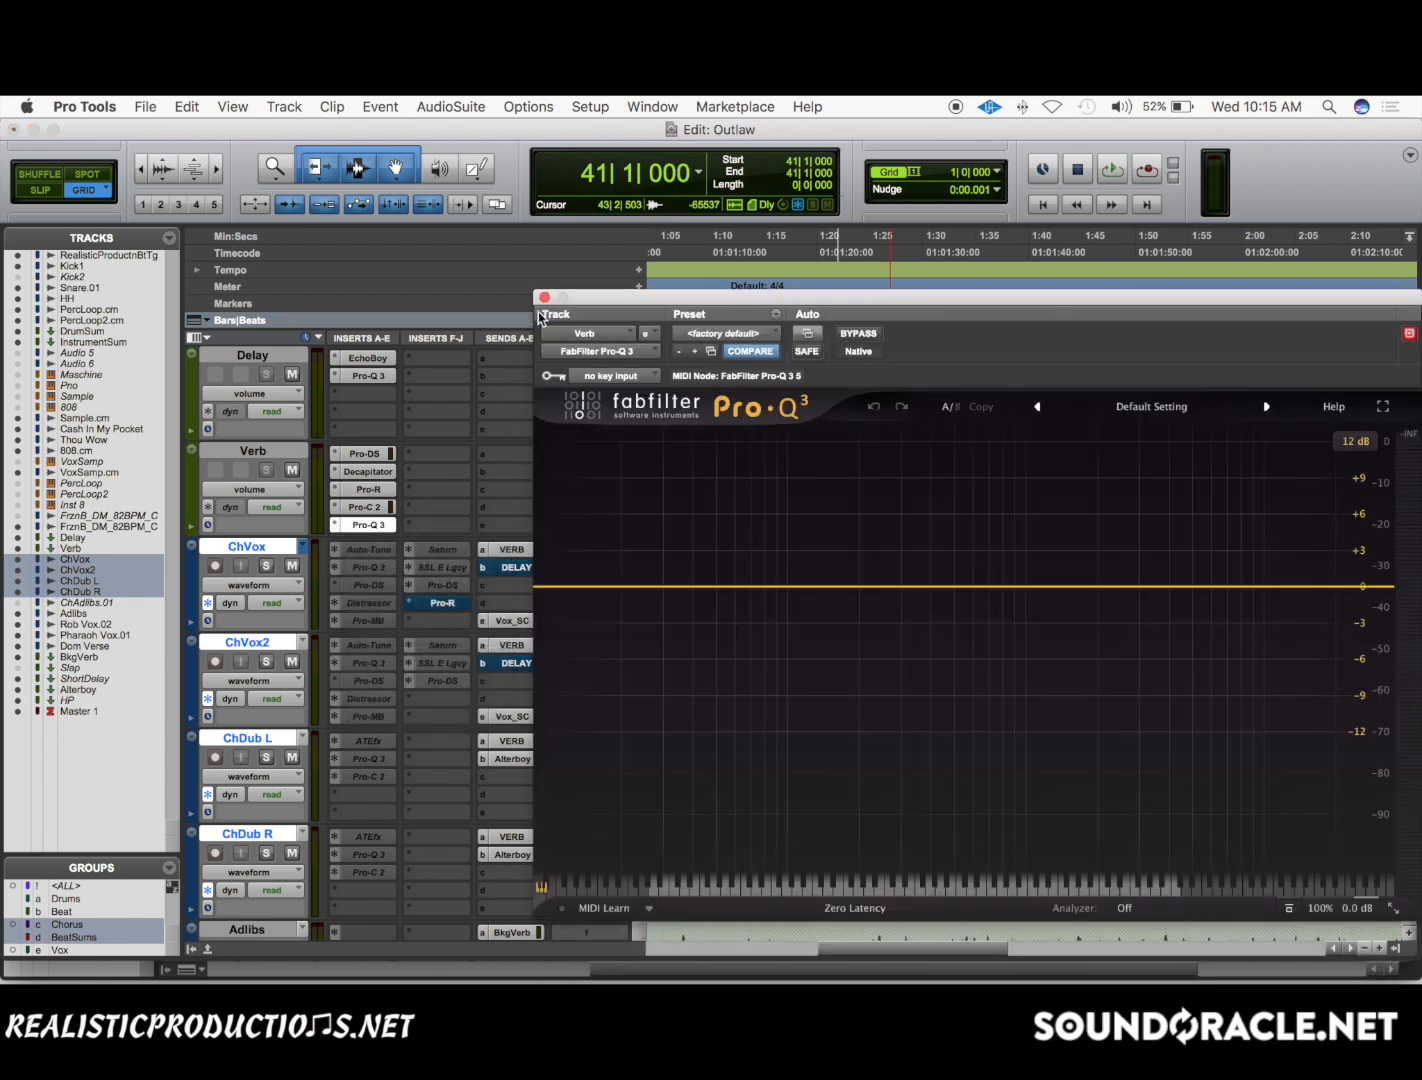
Remove Pro-Q 3 from Verb's last insert slot, shift the remaining inserts down and insert FabFilter Pro-Q 3 in the first slot.
{"action": "left_click", "coordinate": [538, 297]}
{"action": "left_click", "coordinate": [352, 525]}
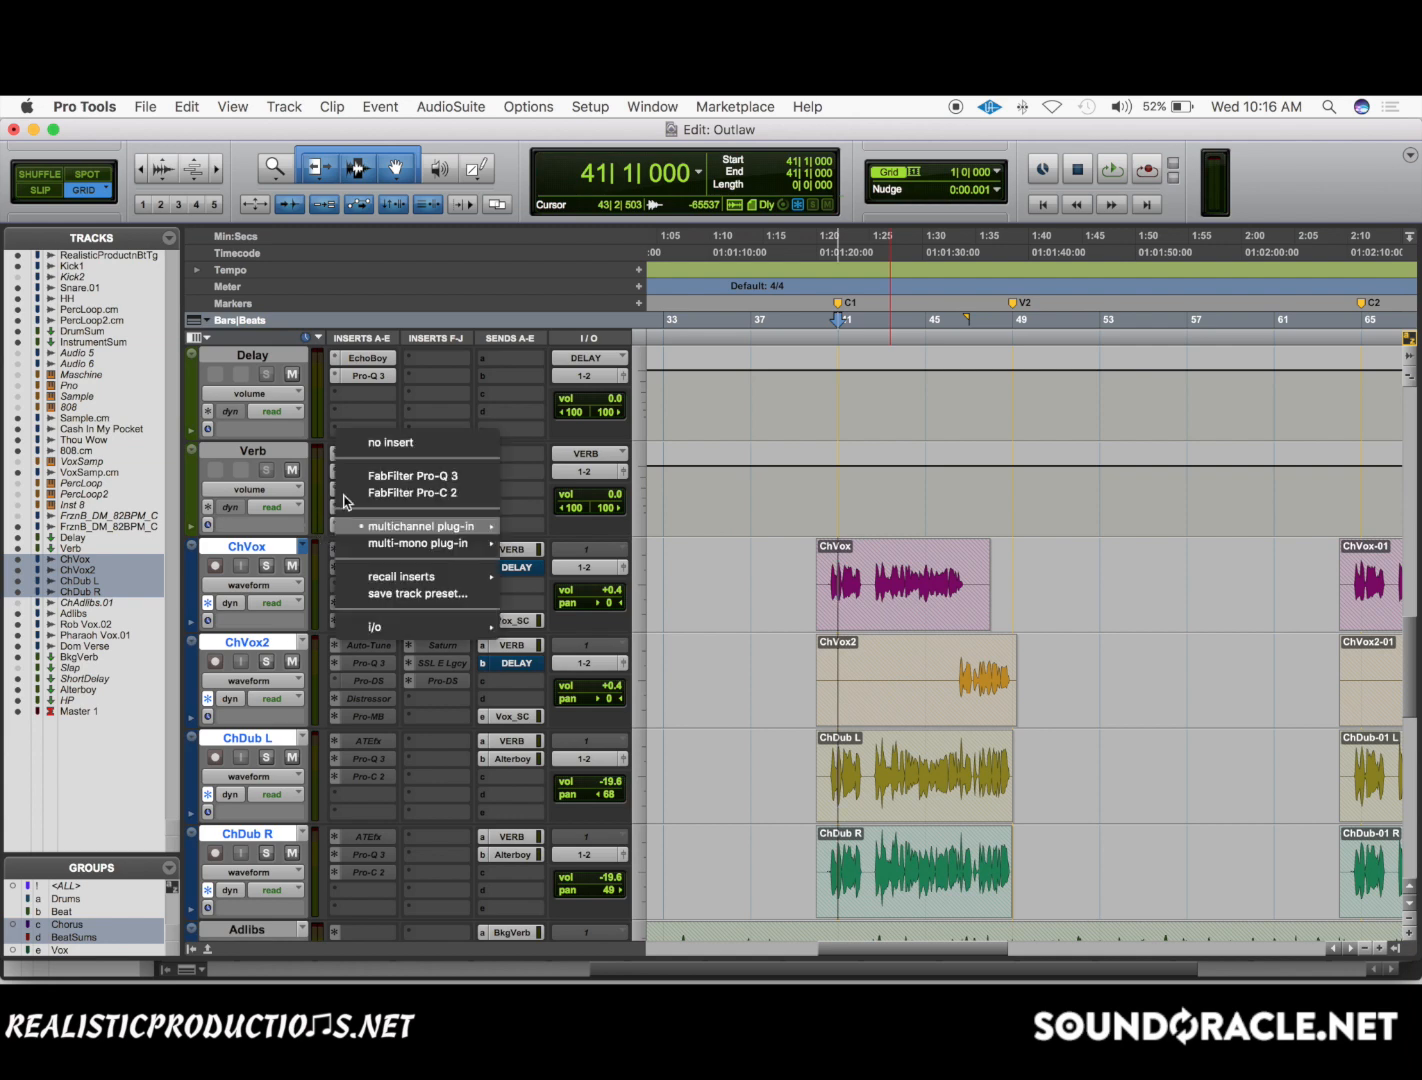
{"action": "left_click", "coordinate": [372, 441]}
{"action": "left_click_drag", "start_coordinate": [357, 509], "coordinate": [363, 471]}
{"action": "left_click", "coordinate": [357, 455]}
{"action": "left_click", "coordinate": [395, 492]}
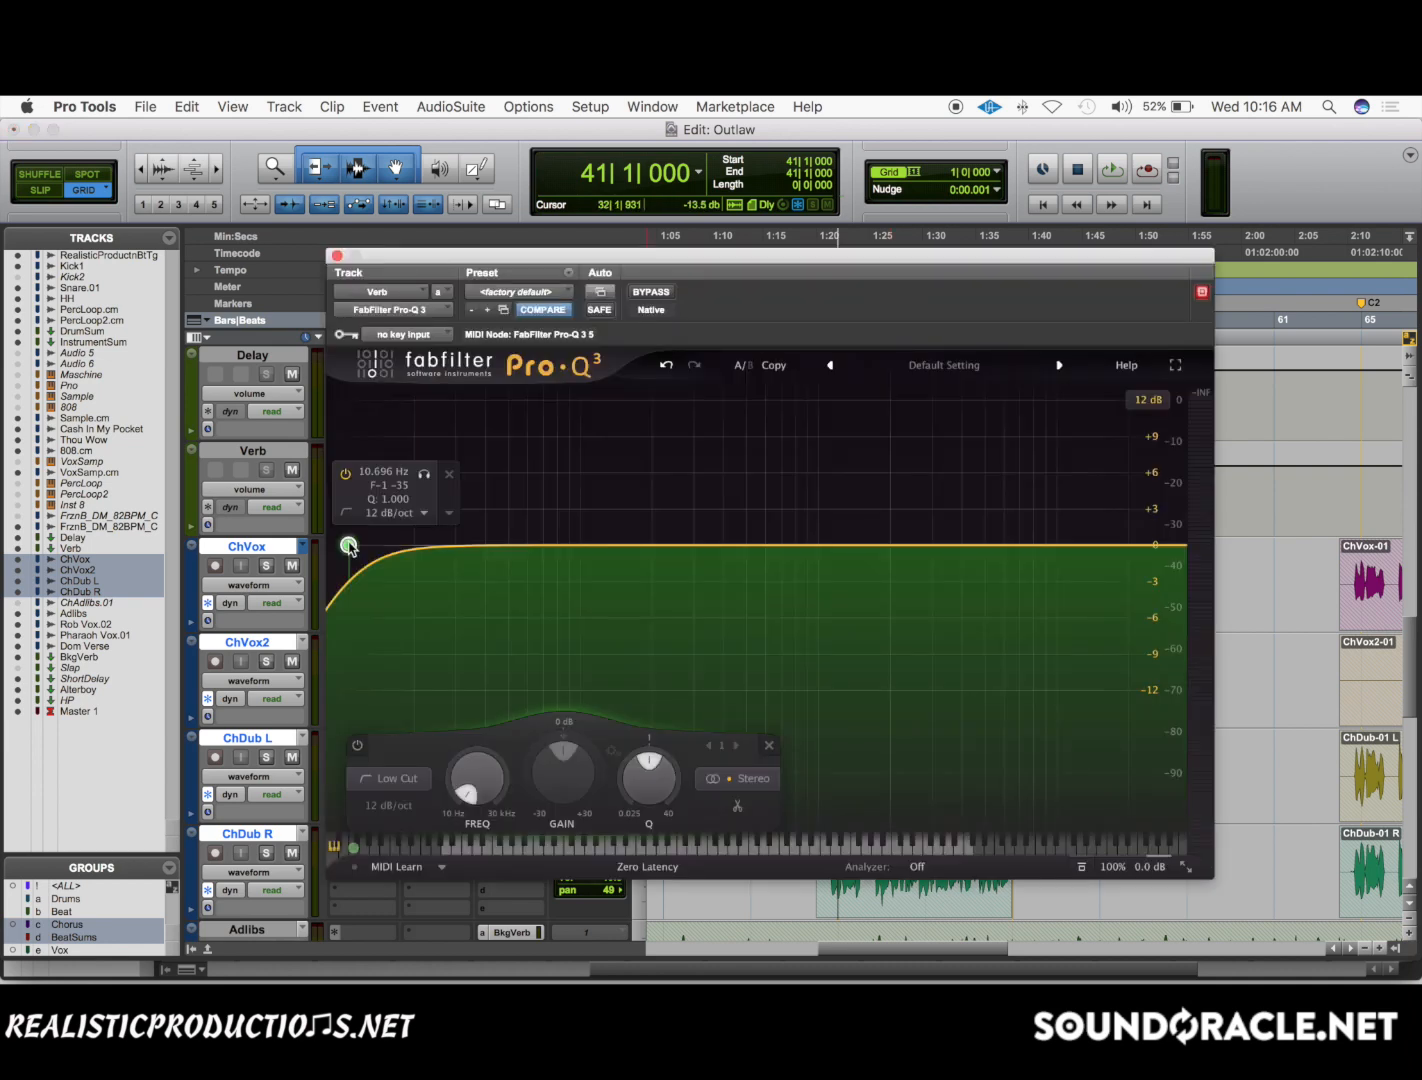
Shape Verb's Pro-Q 3 with a low cut at about 120 Hz and a high cut in the upper treble, both 12 dB/oct, and close it.
{"action": "left_click_drag", "start_coordinate": [349, 546], "coordinate": [545, 547]}
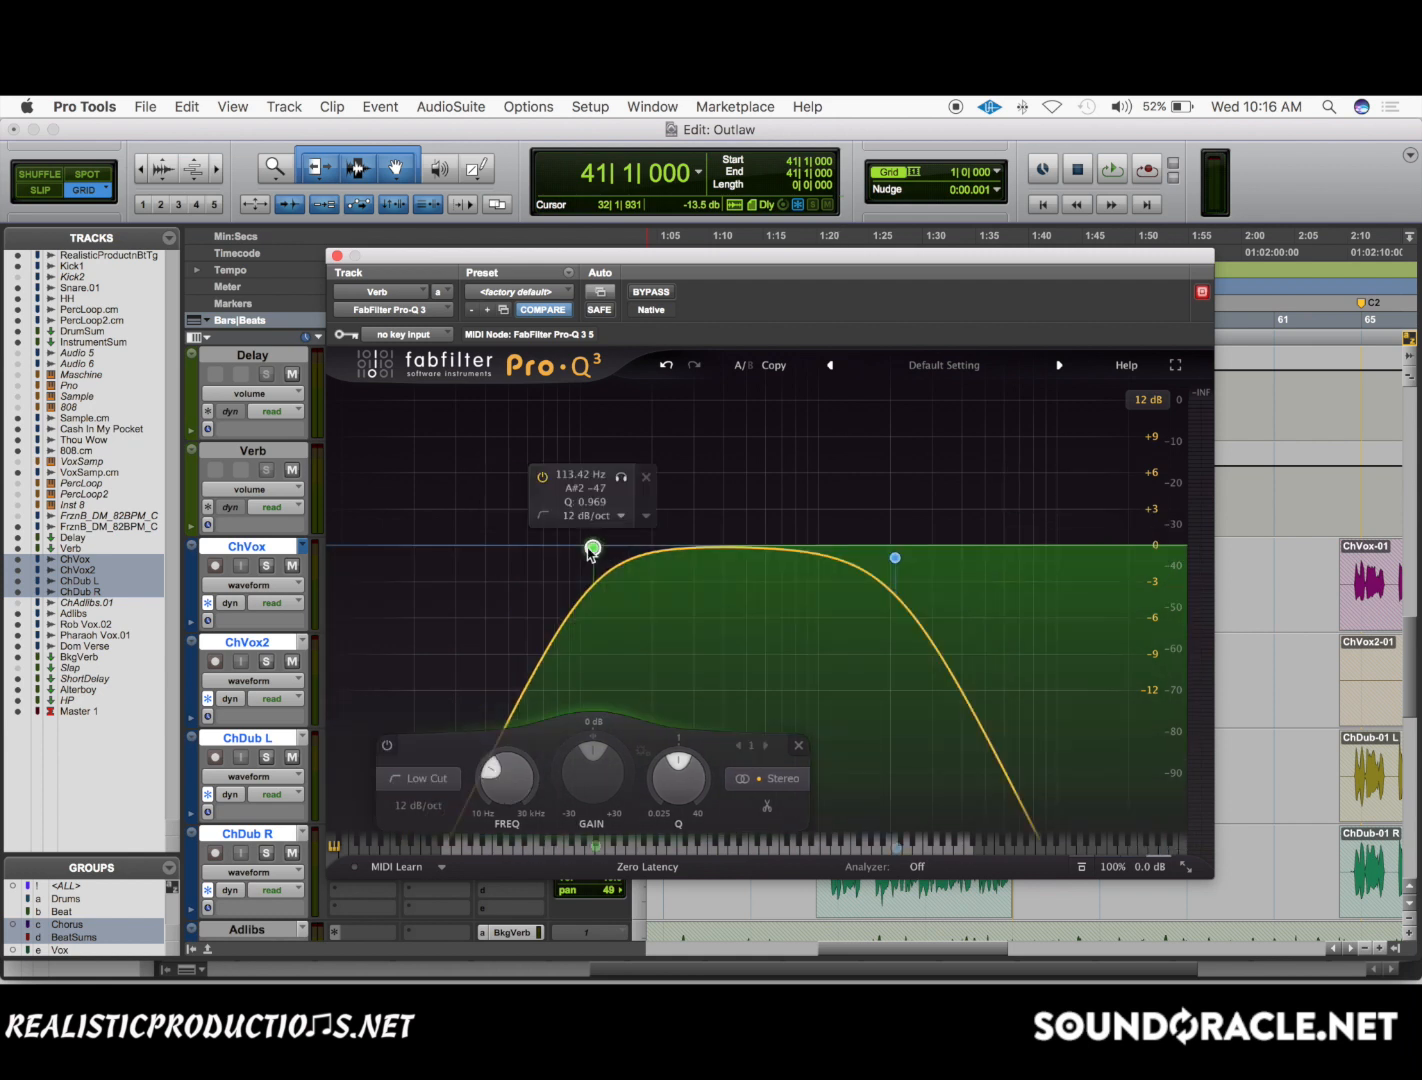
{"action": "left_click_drag", "start_coordinate": [588, 549], "coordinate": [598, 551]}
{"action": "left_click_drag", "start_coordinate": [895, 557], "coordinate": [1018, 548]}
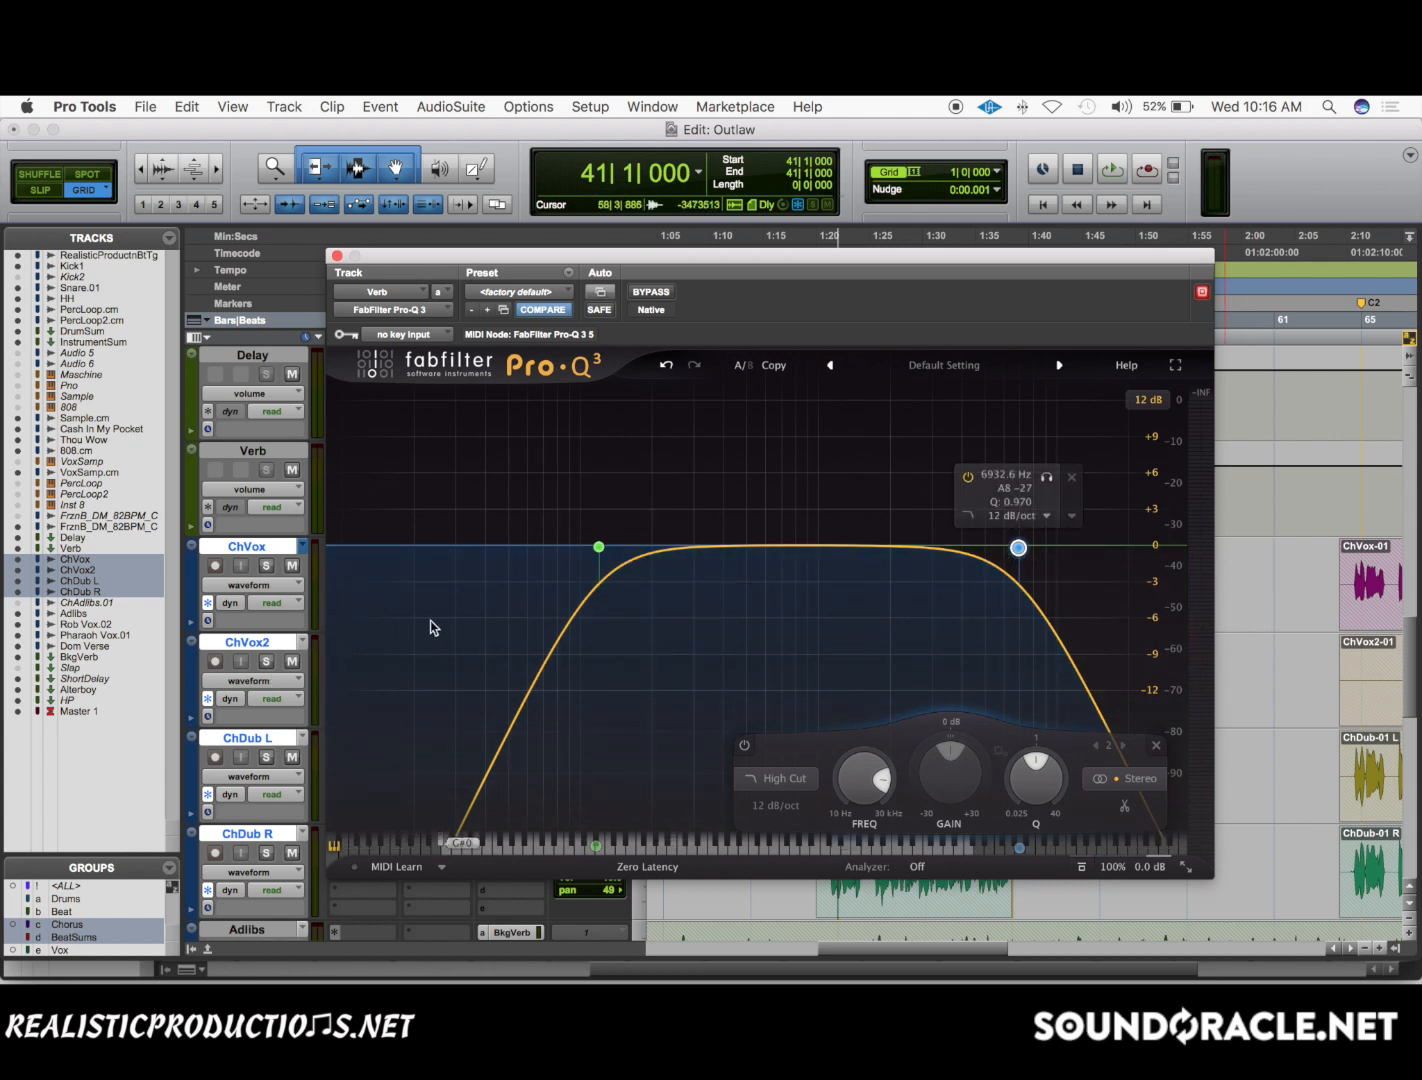
{"action": "left_click", "coordinate": [337, 256]}
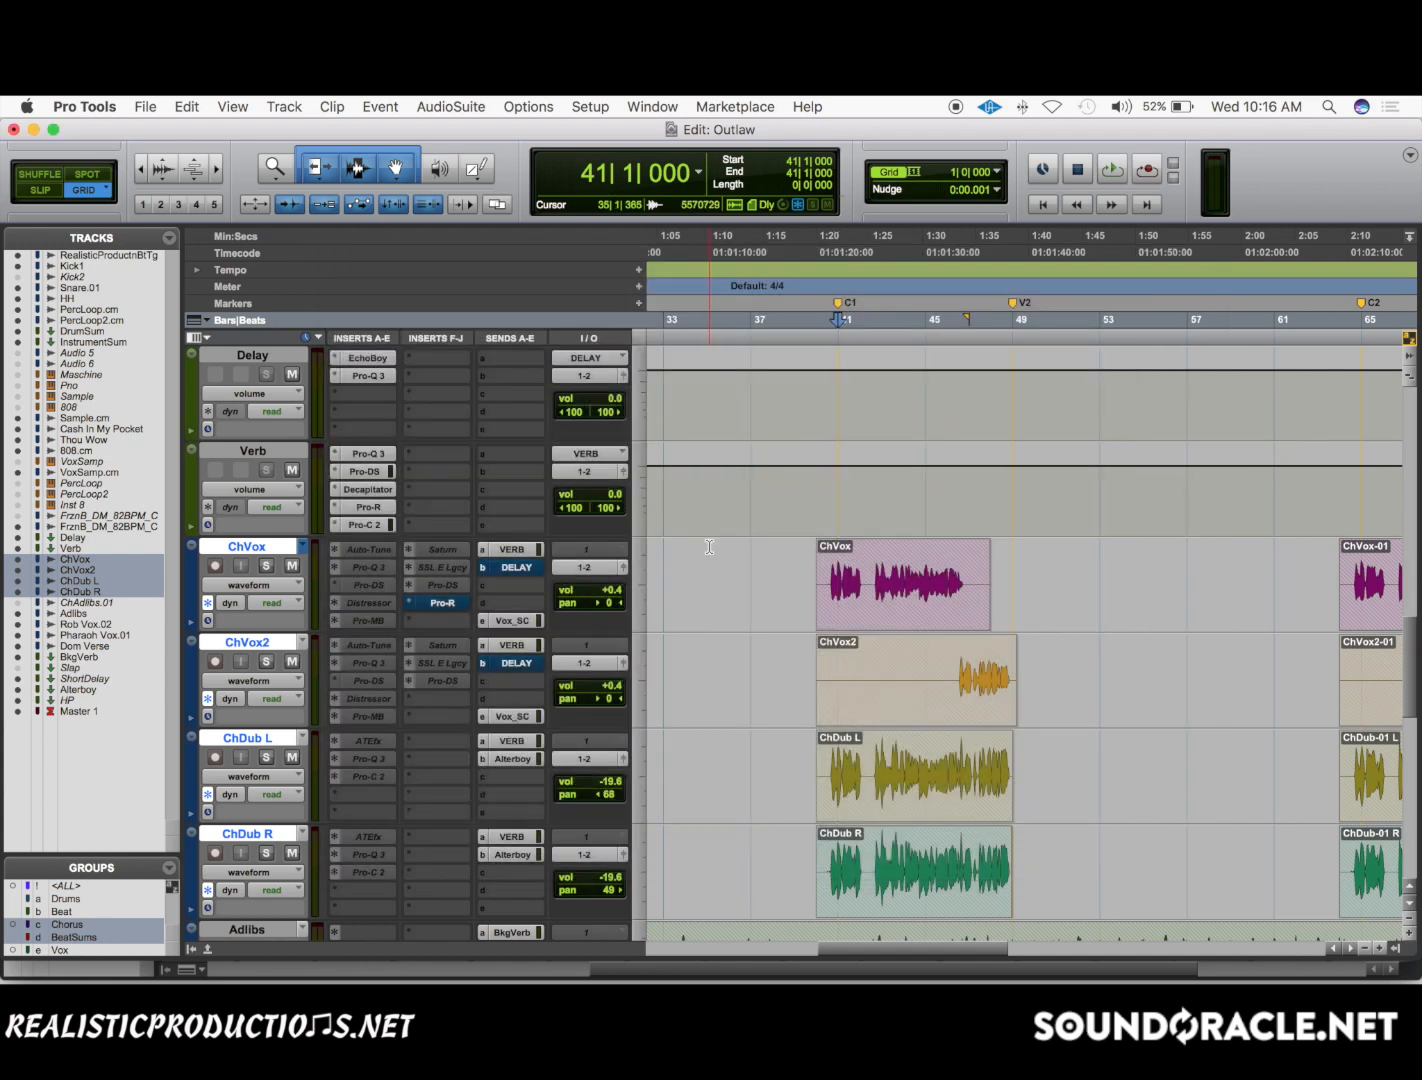
Check the low-cut and high-cut curve in the Pro-Q 3 on Verb's first insert and close its window.
{"action": "key", "text": "t"}
{"action": "scroll", "coordinate": [709, 547], "scroll_direction": "right", "scroll_amount": 4}
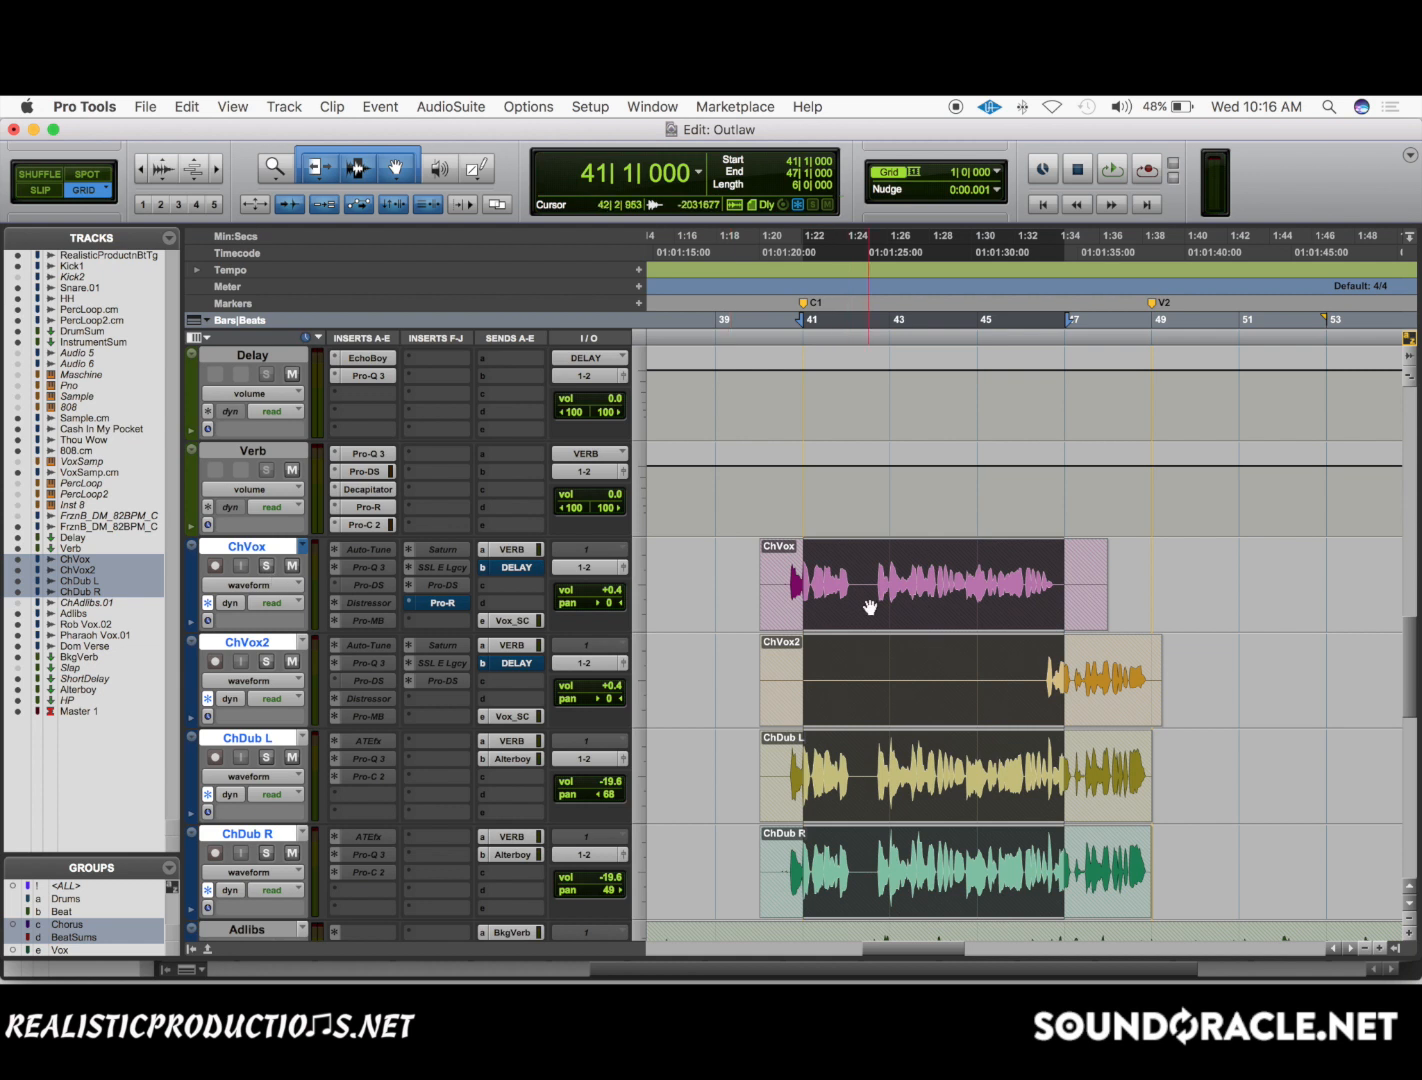
{"action": "left_click", "coordinate": [357, 455]}
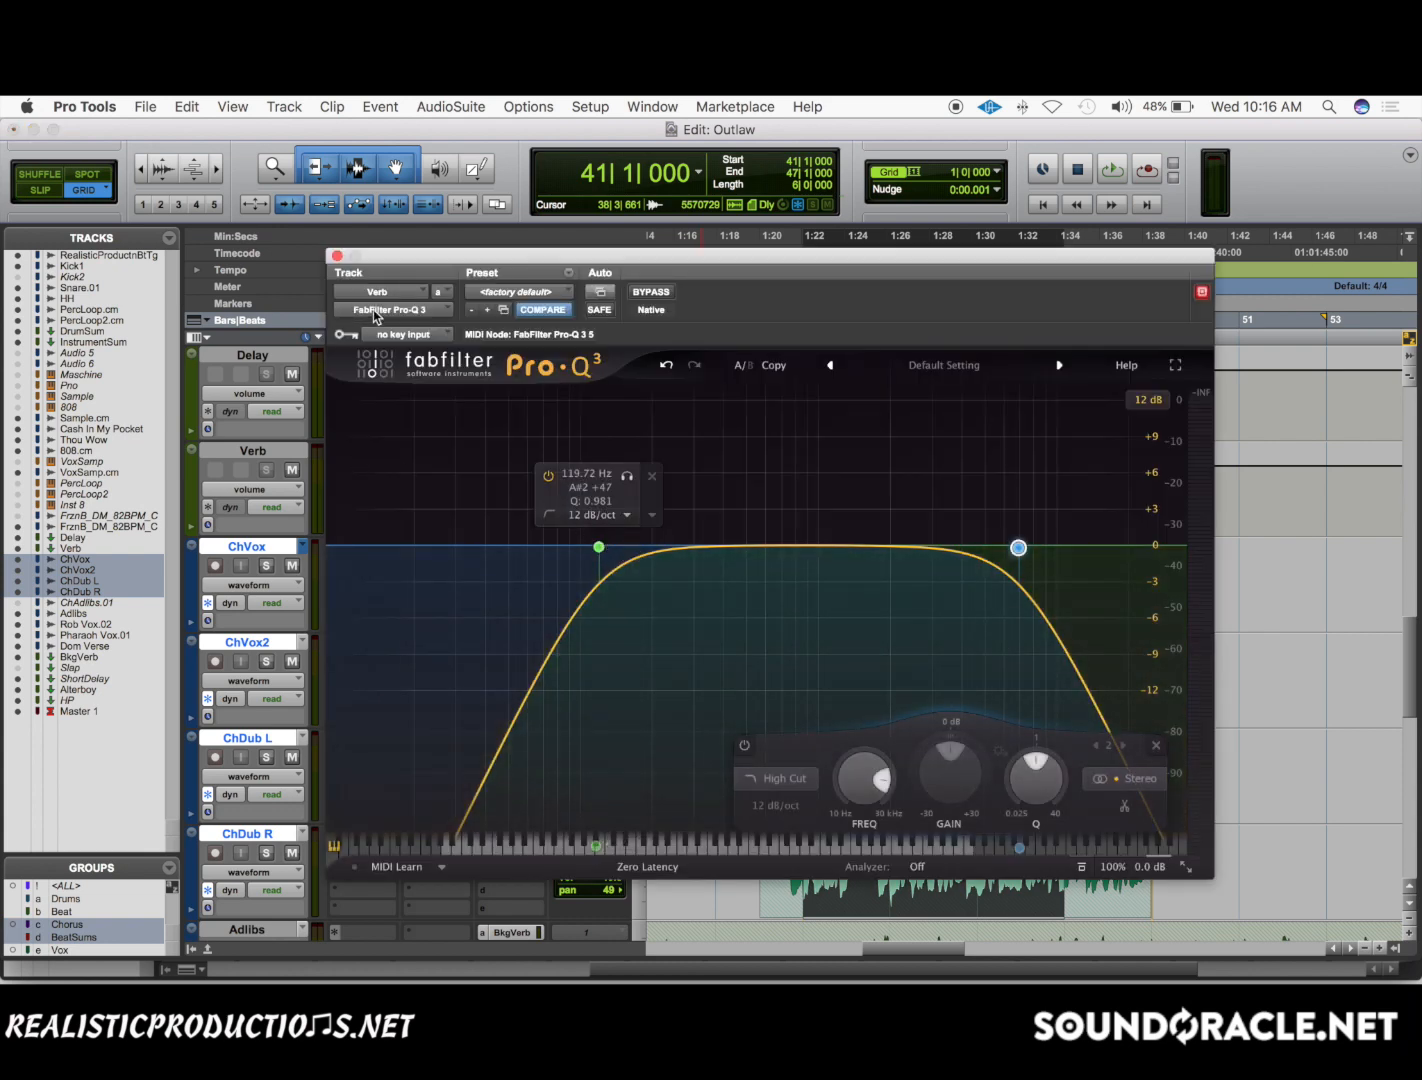
{"action": "left_click", "coordinate": [337, 255]}
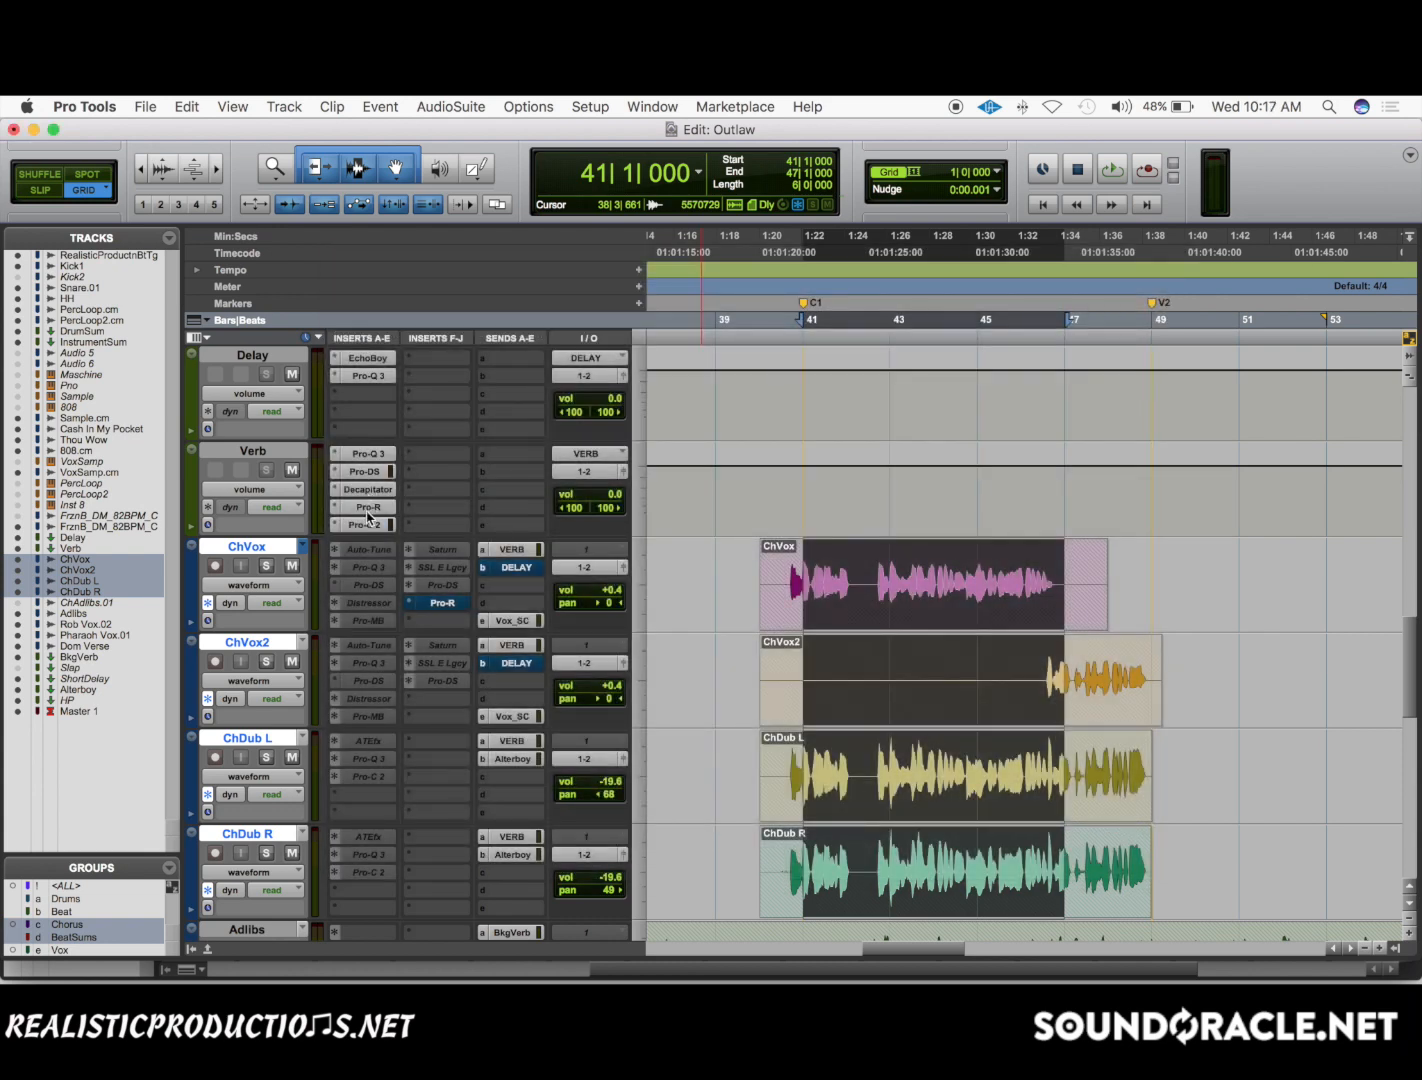
{"action": "key", "text": "Down"}
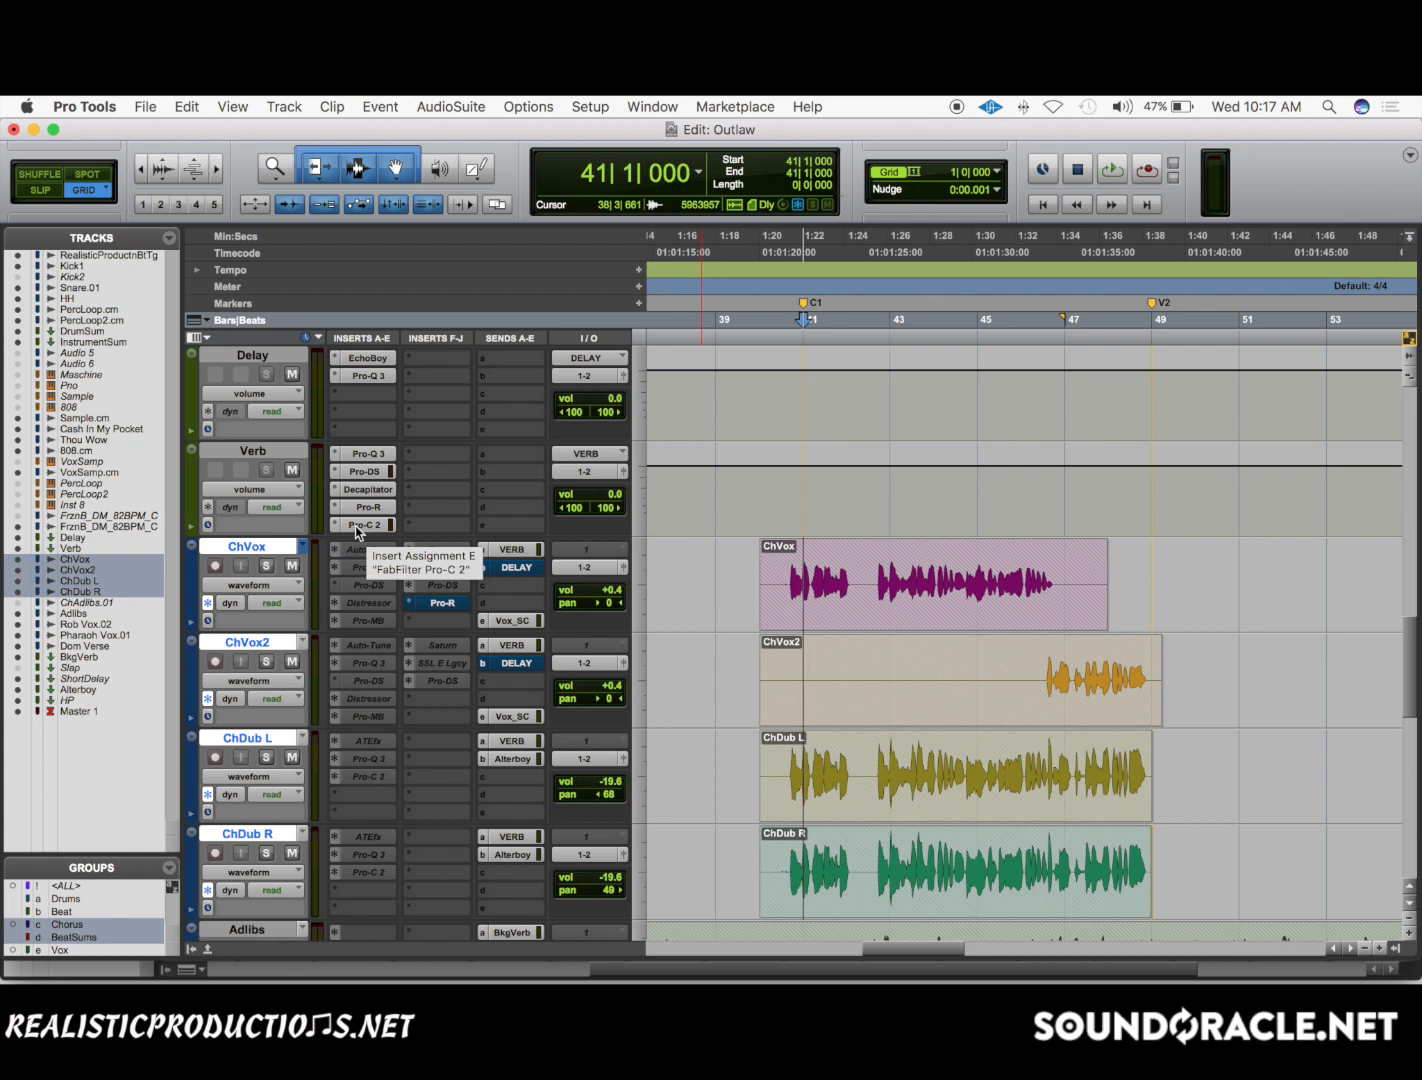
{"action": "left_click", "coordinate": [370, 454]}
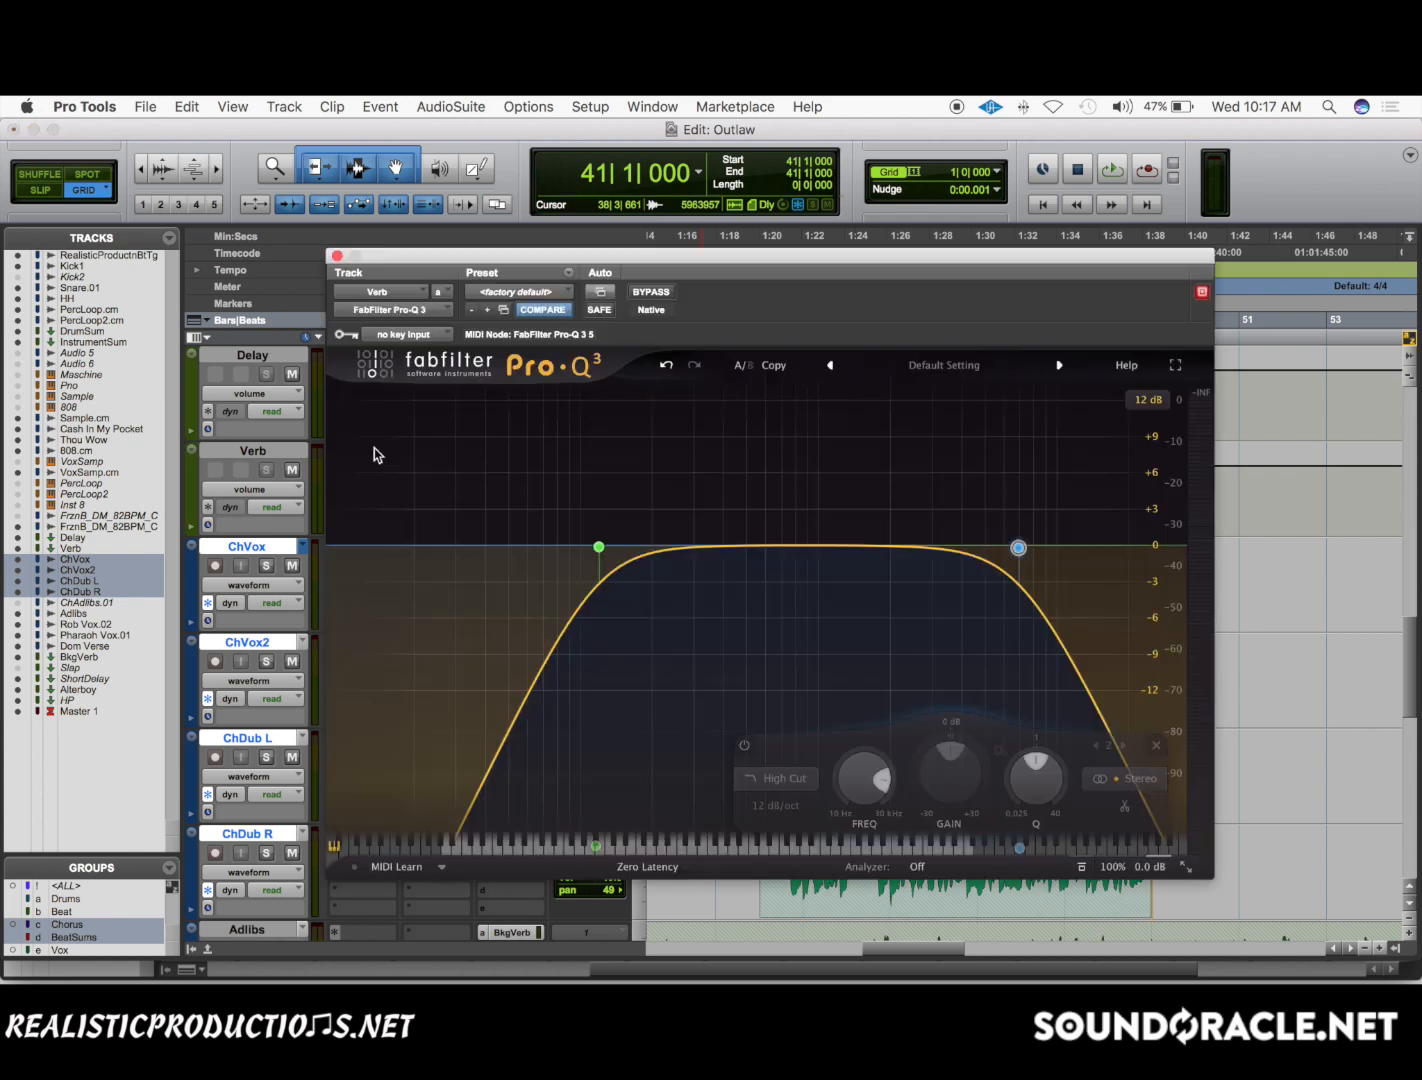
{"action": "left_click", "coordinate": [337, 257]}
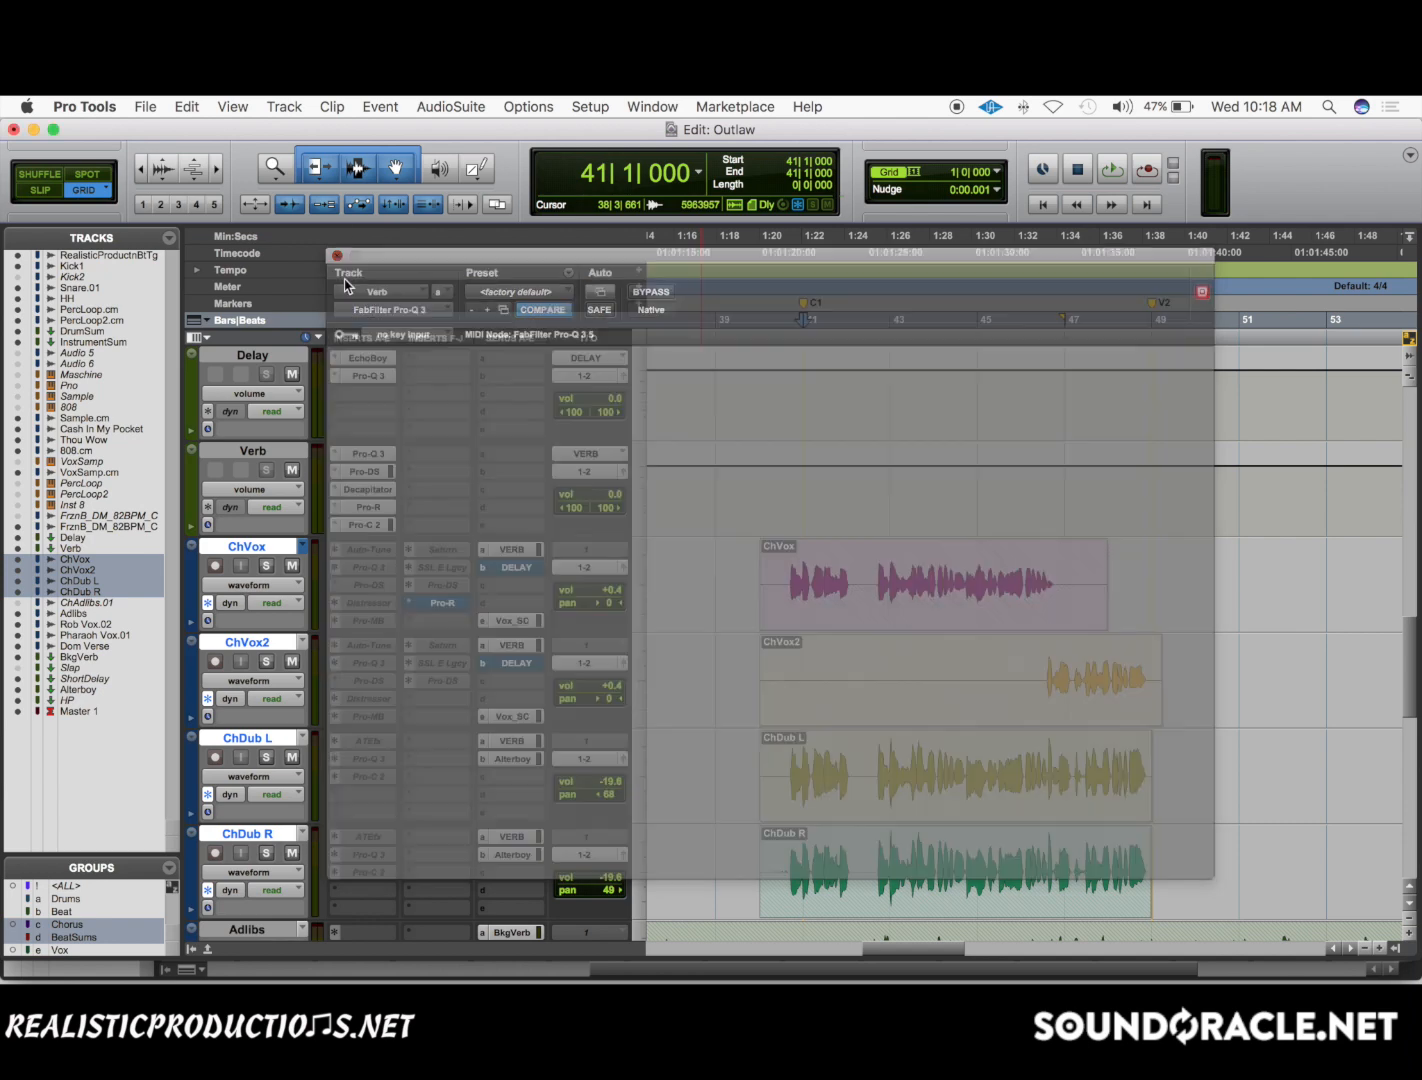
Solo ChVox and audition it from bar 41, comparing Verb's Pro-Q 3 active and bypassed.
{"action": "left_click", "coordinate": [265, 568]}
{"action": "key", "text": "space"}
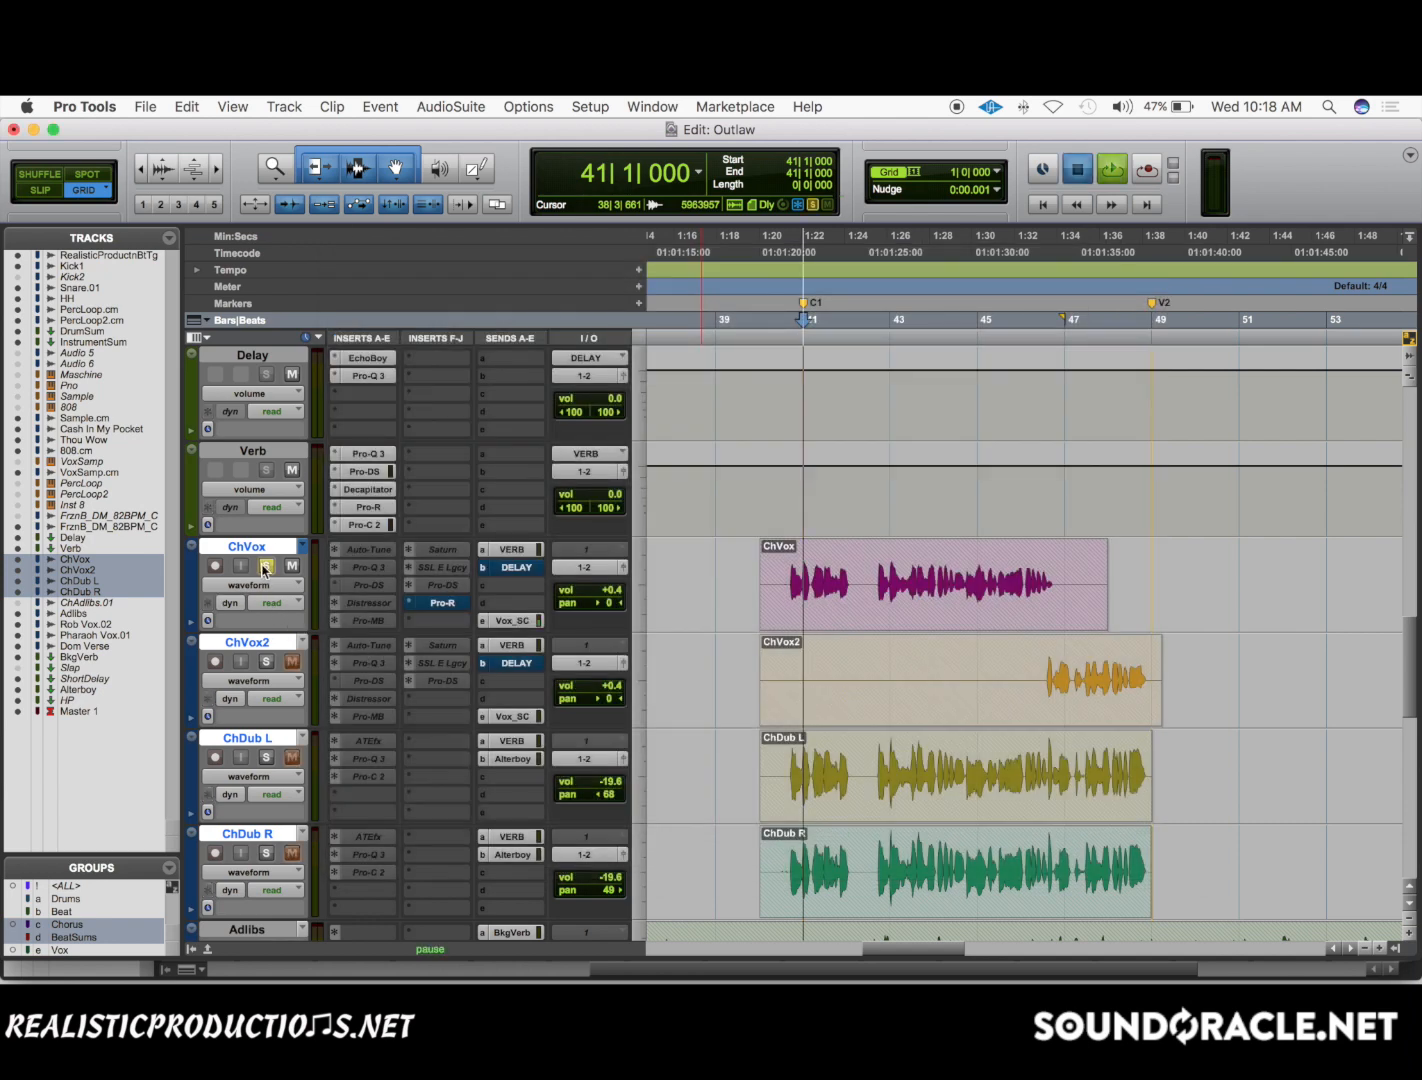
{"action": "key", "text": "space"}
{"action": "left_click", "coordinate": [362, 455], "text": "super"}
{"action": "key", "text": "space"}
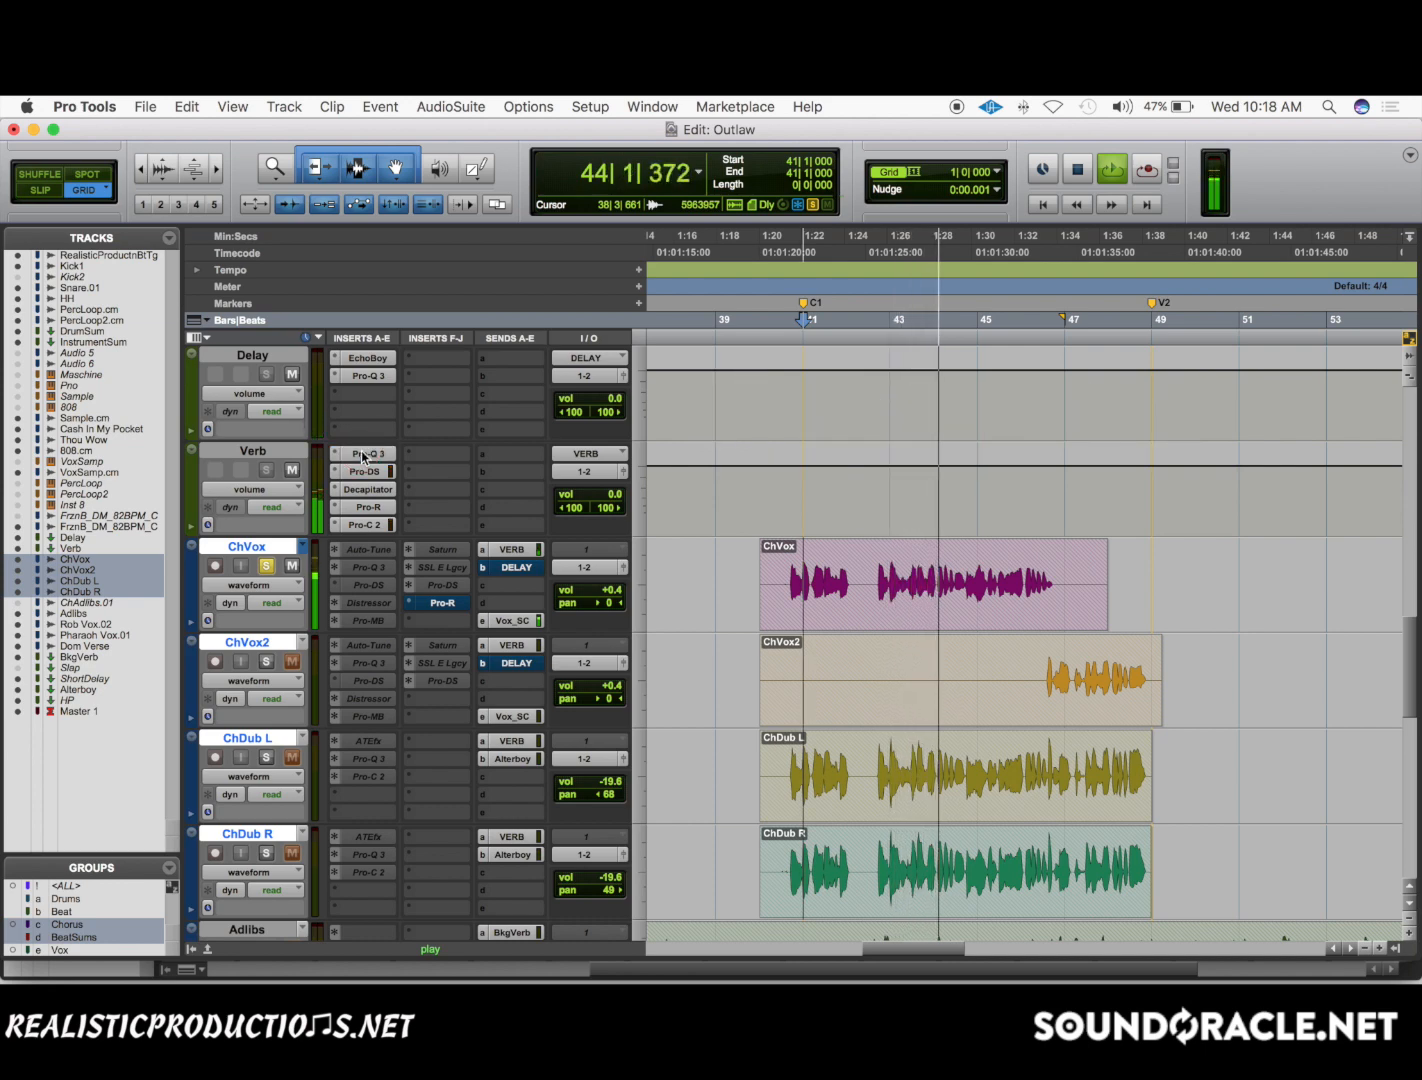
Select bars 43 to 47 and play them while bypassing and re-enabling Verb's Pro-Q 3.
{"action": "left_click_drag", "start_coordinate": [892, 583], "coordinate": [1046, 583]}
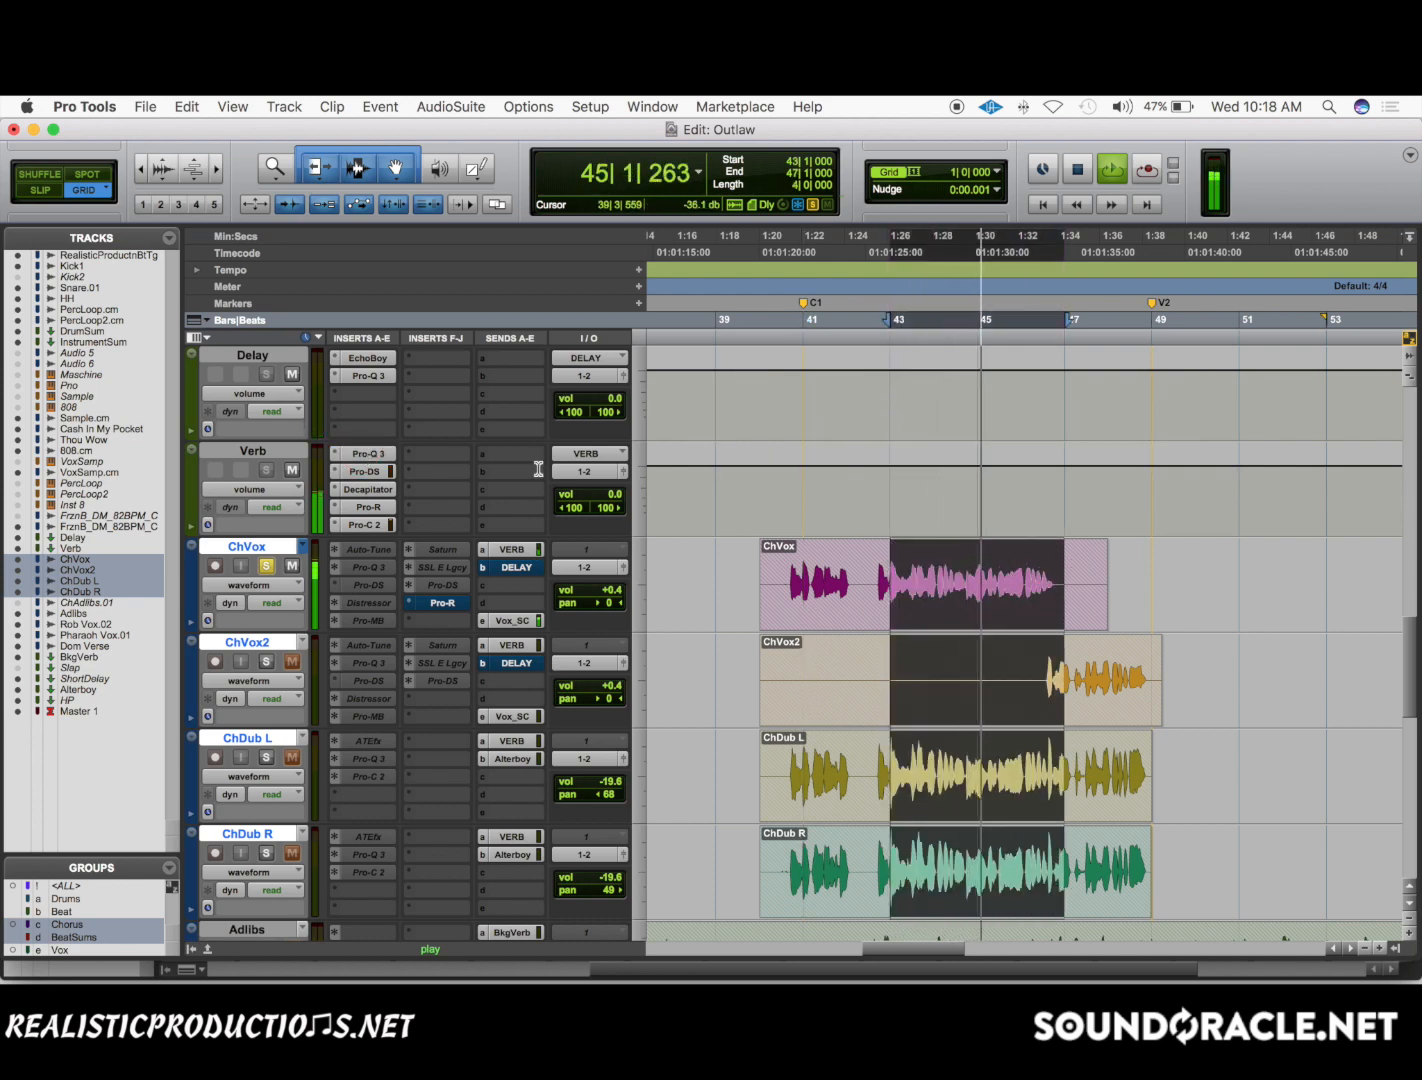
{"action": "key", "text": "space"}
{"action": "key", "text": "space"}
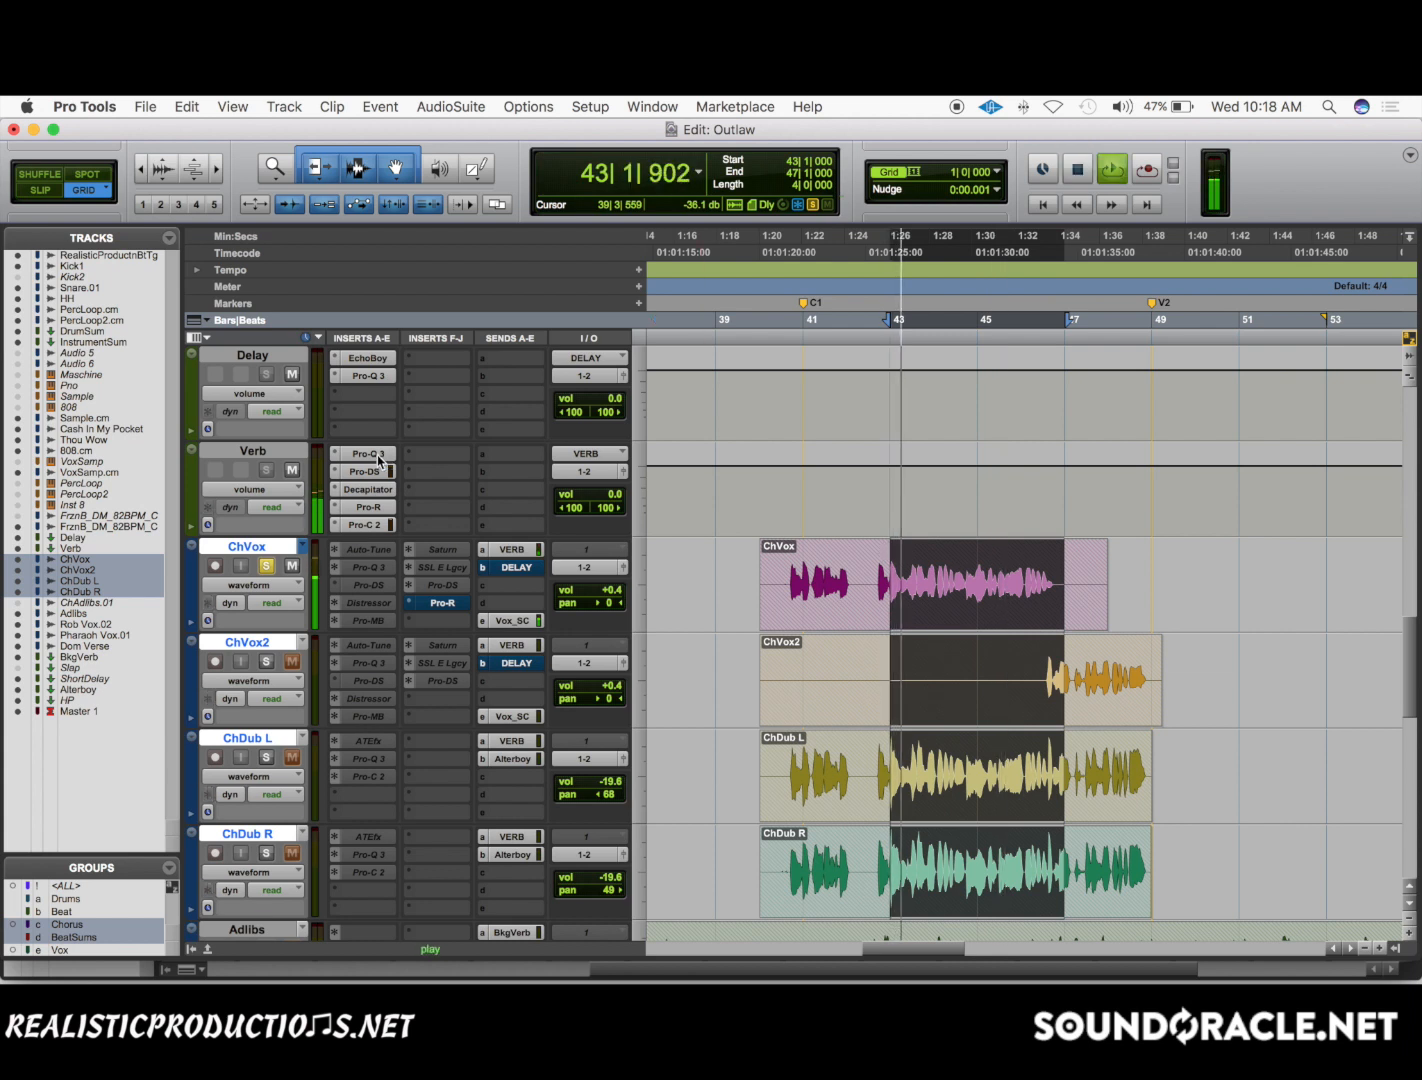
{"action": "left_click", "coordinate": [377, 455], "text": "super"}
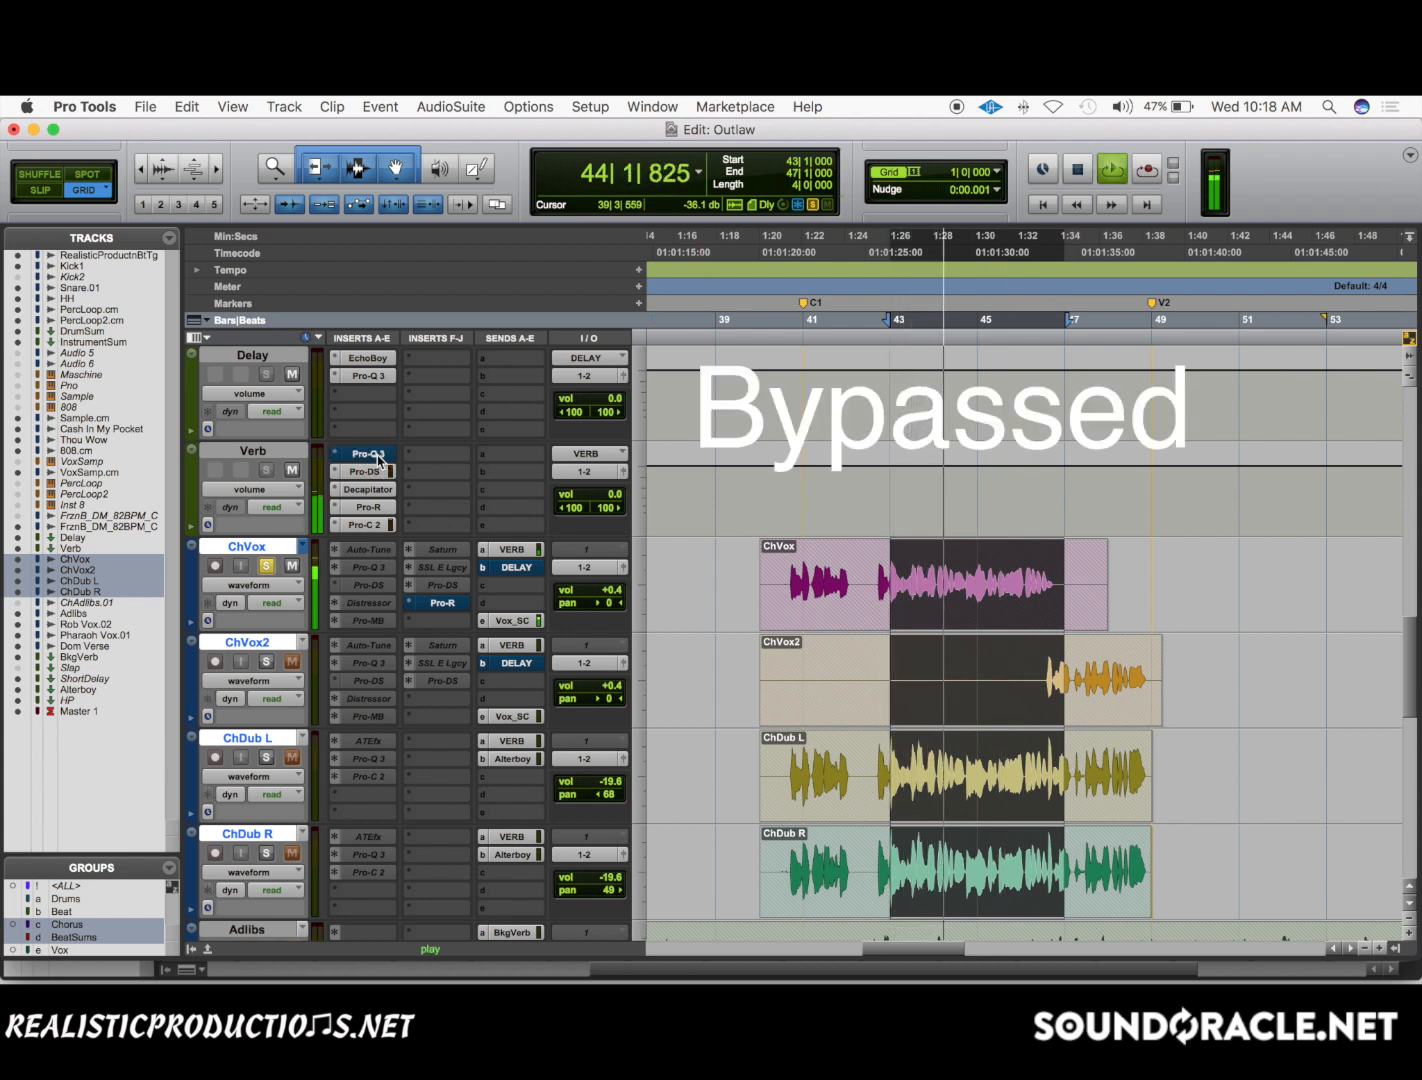
{"action": "left_click", "coordinate": [377, 455], "text": "super"}
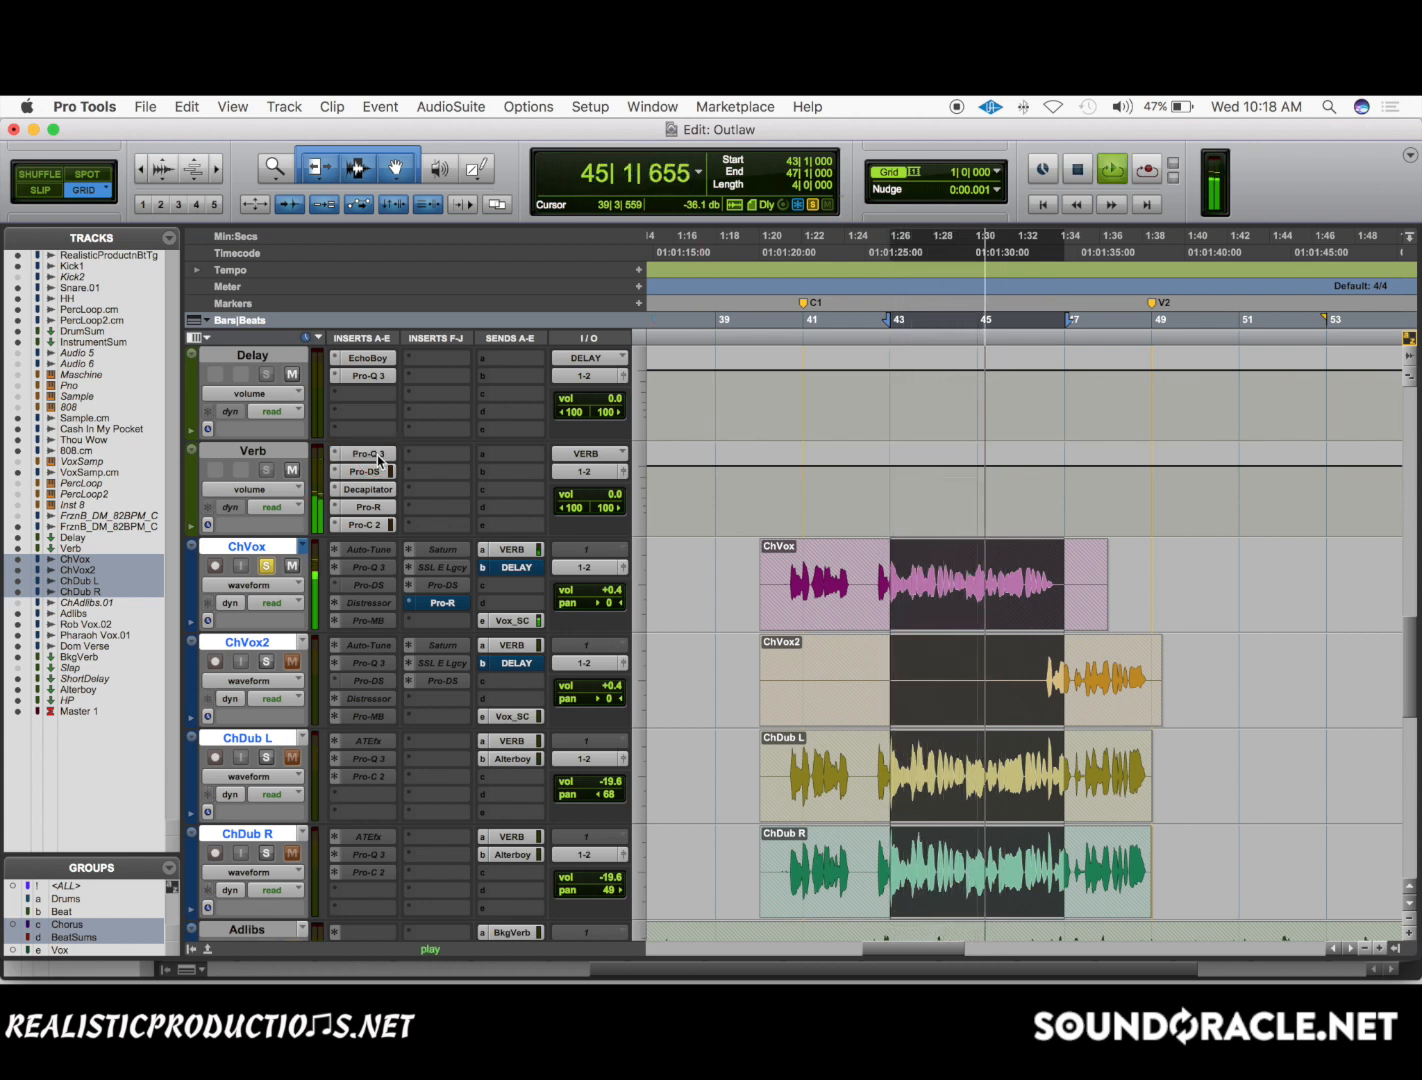
{"action": "key", "text": "space"}
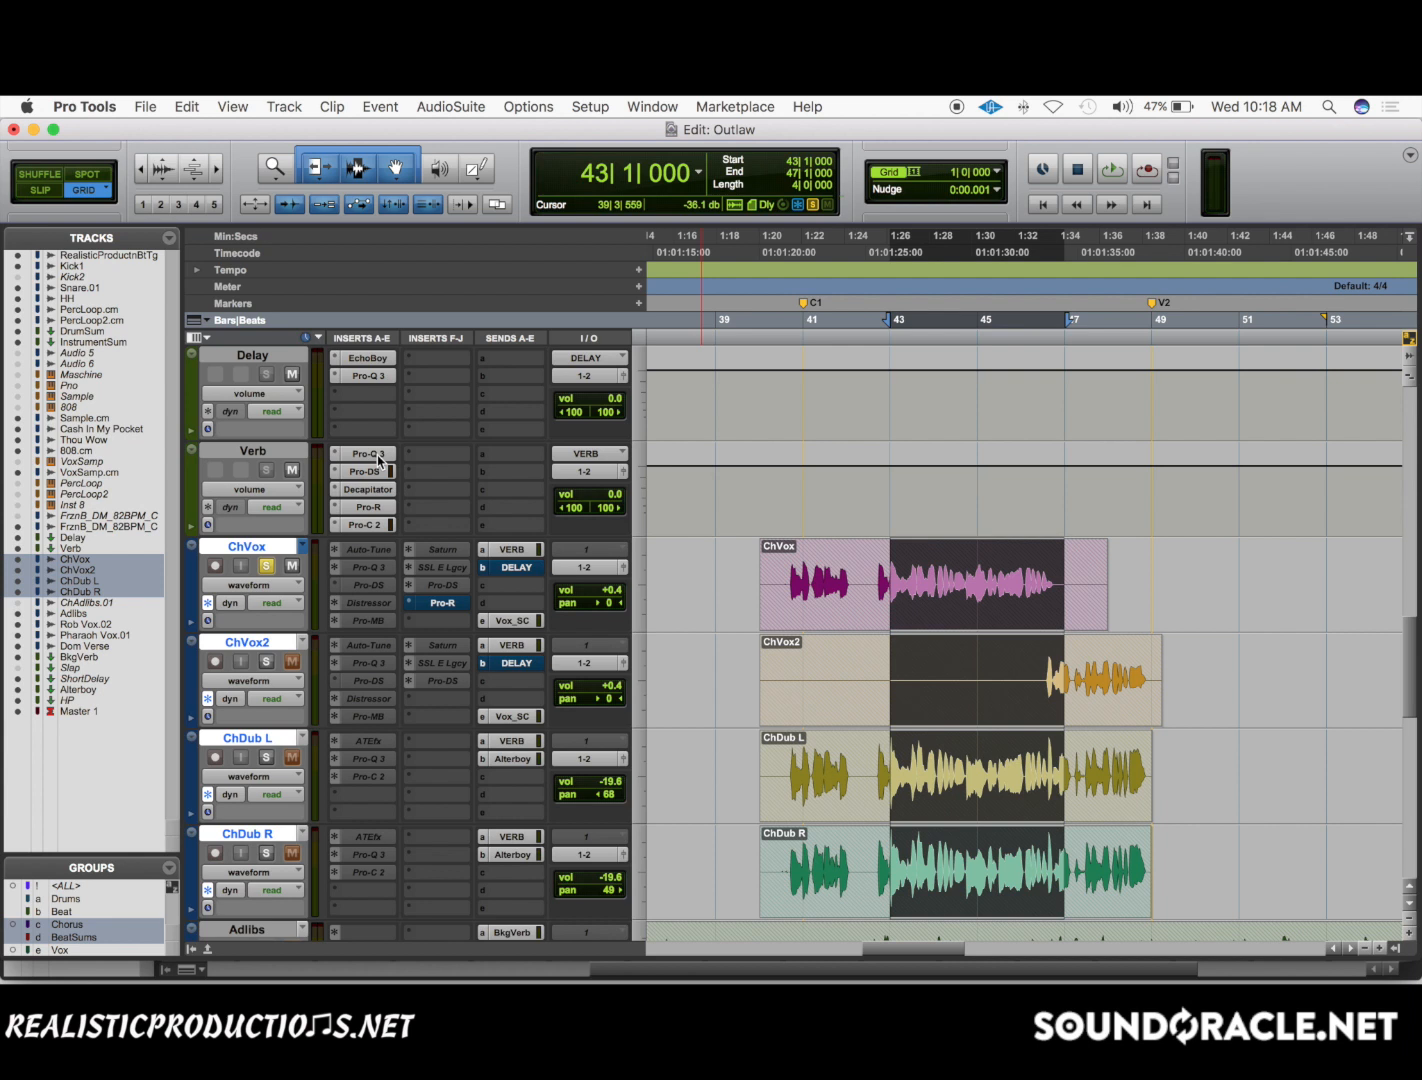
Copy Verb's Pro-Q 3 to the first slot of inserts F-J and compare bars 43 to 47 with the copy bypassed and active.
{"action": "left_click_drag", "start_coordinate": [377, 455], "coordinate": [427, 462]}
{"action": "key", "text": "space"}
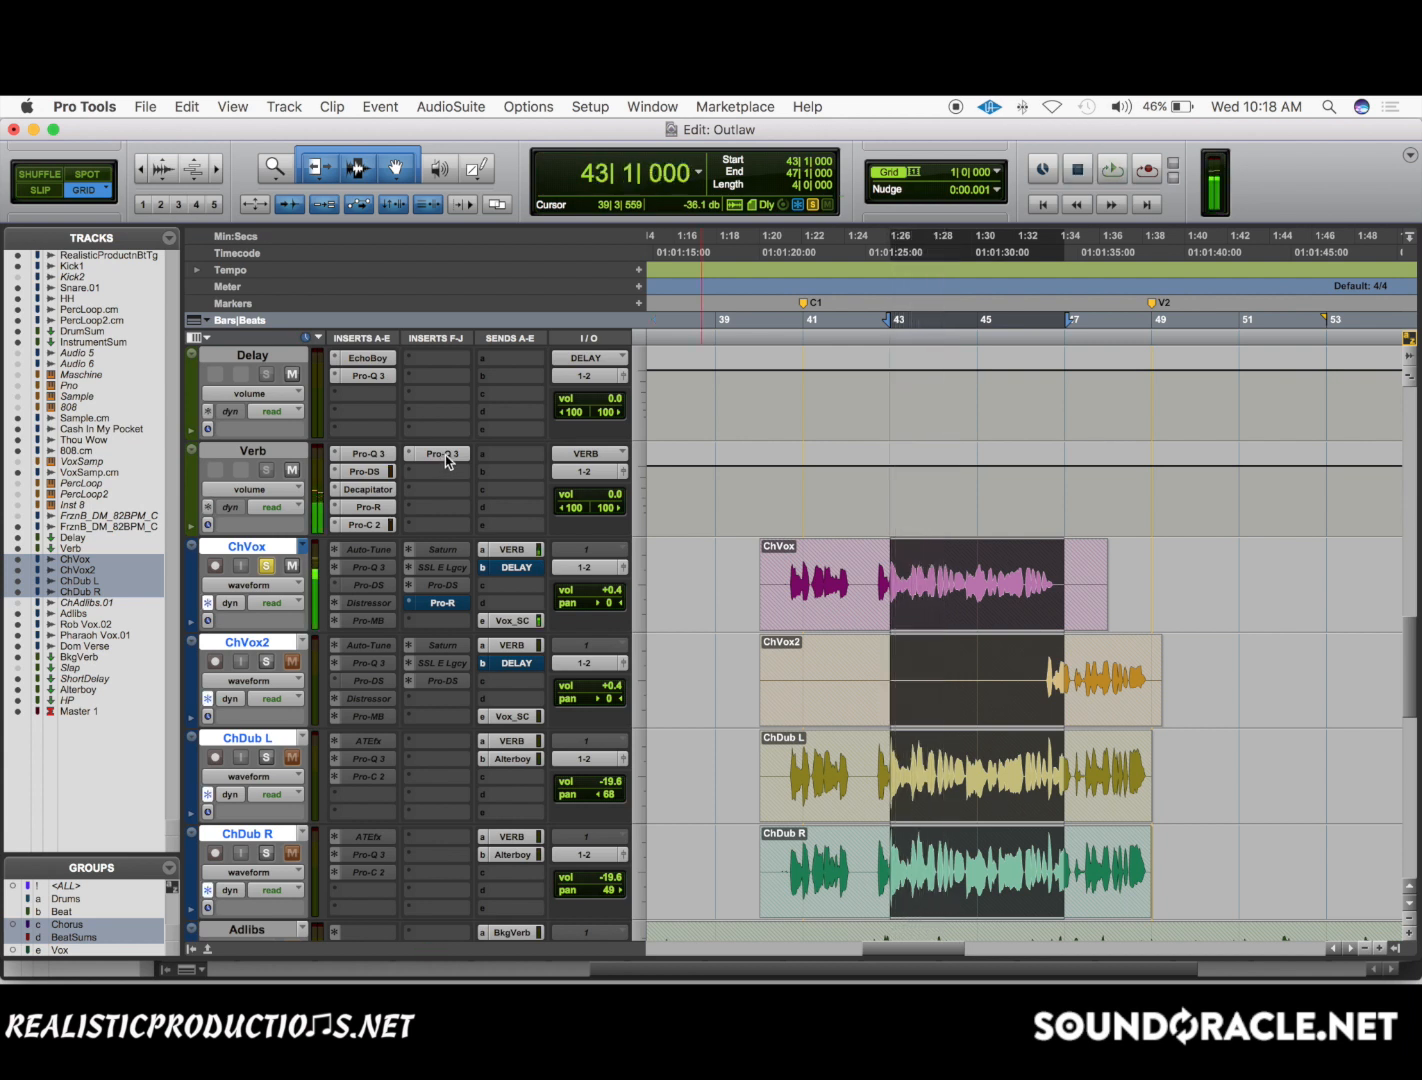
{"action": "left_click", "coordinate": [445, 455], "text": "super"}
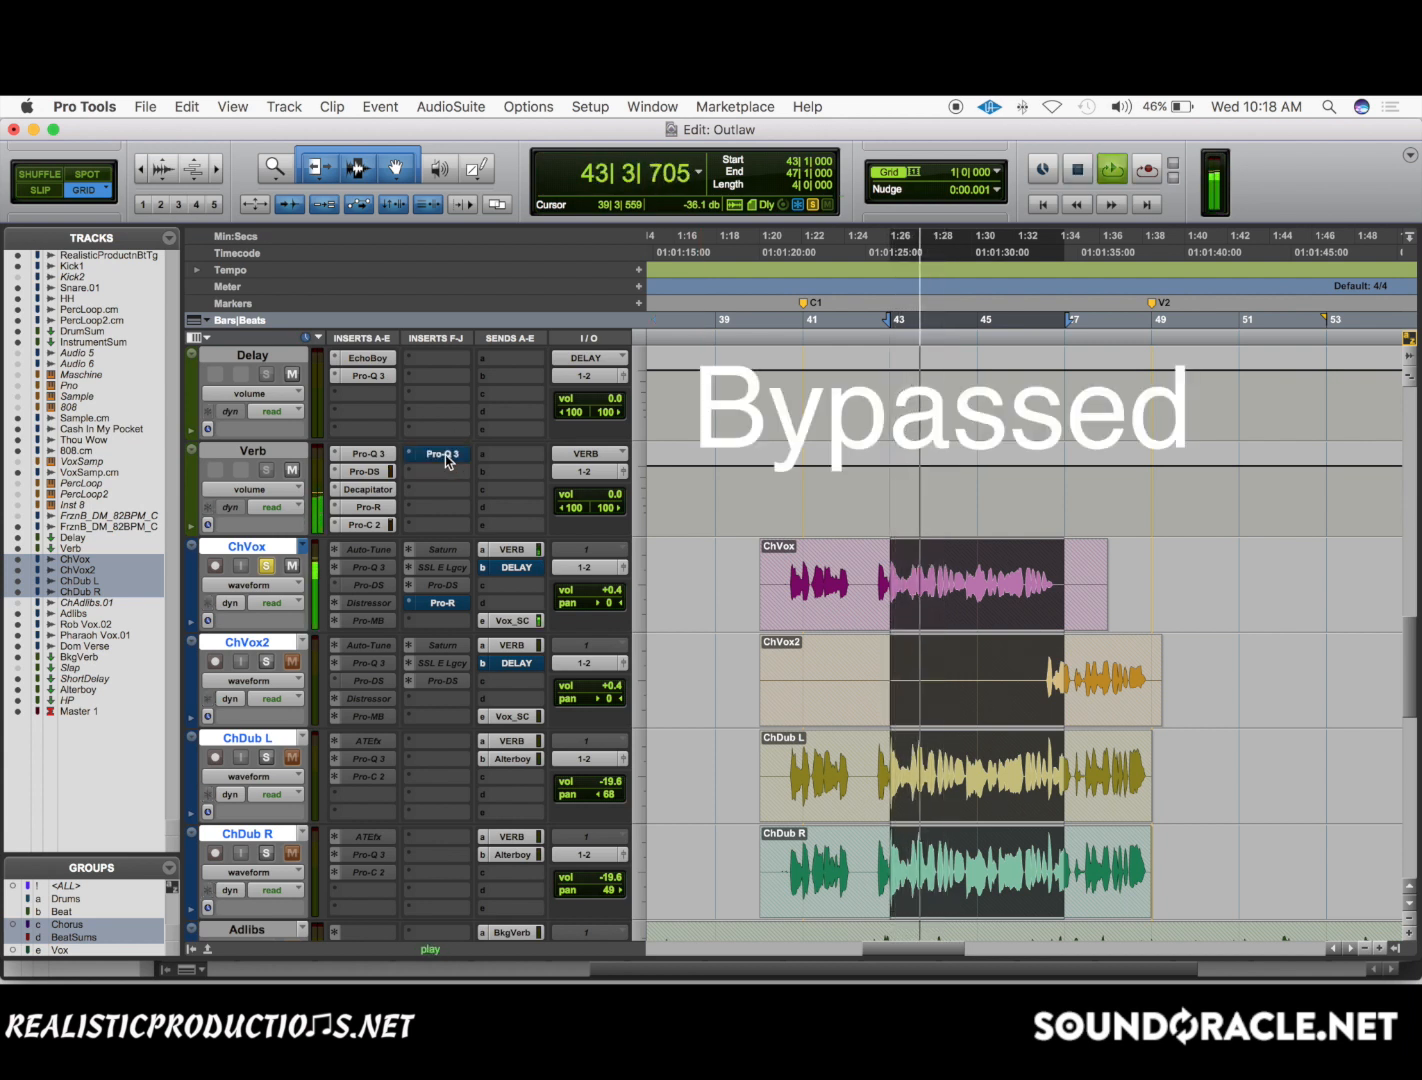
{"action": "left_click", "coordinate": [433, 455], "text": "super"}
{"action": "key", "text": "space"}
{"action": "key", "text": "space"}
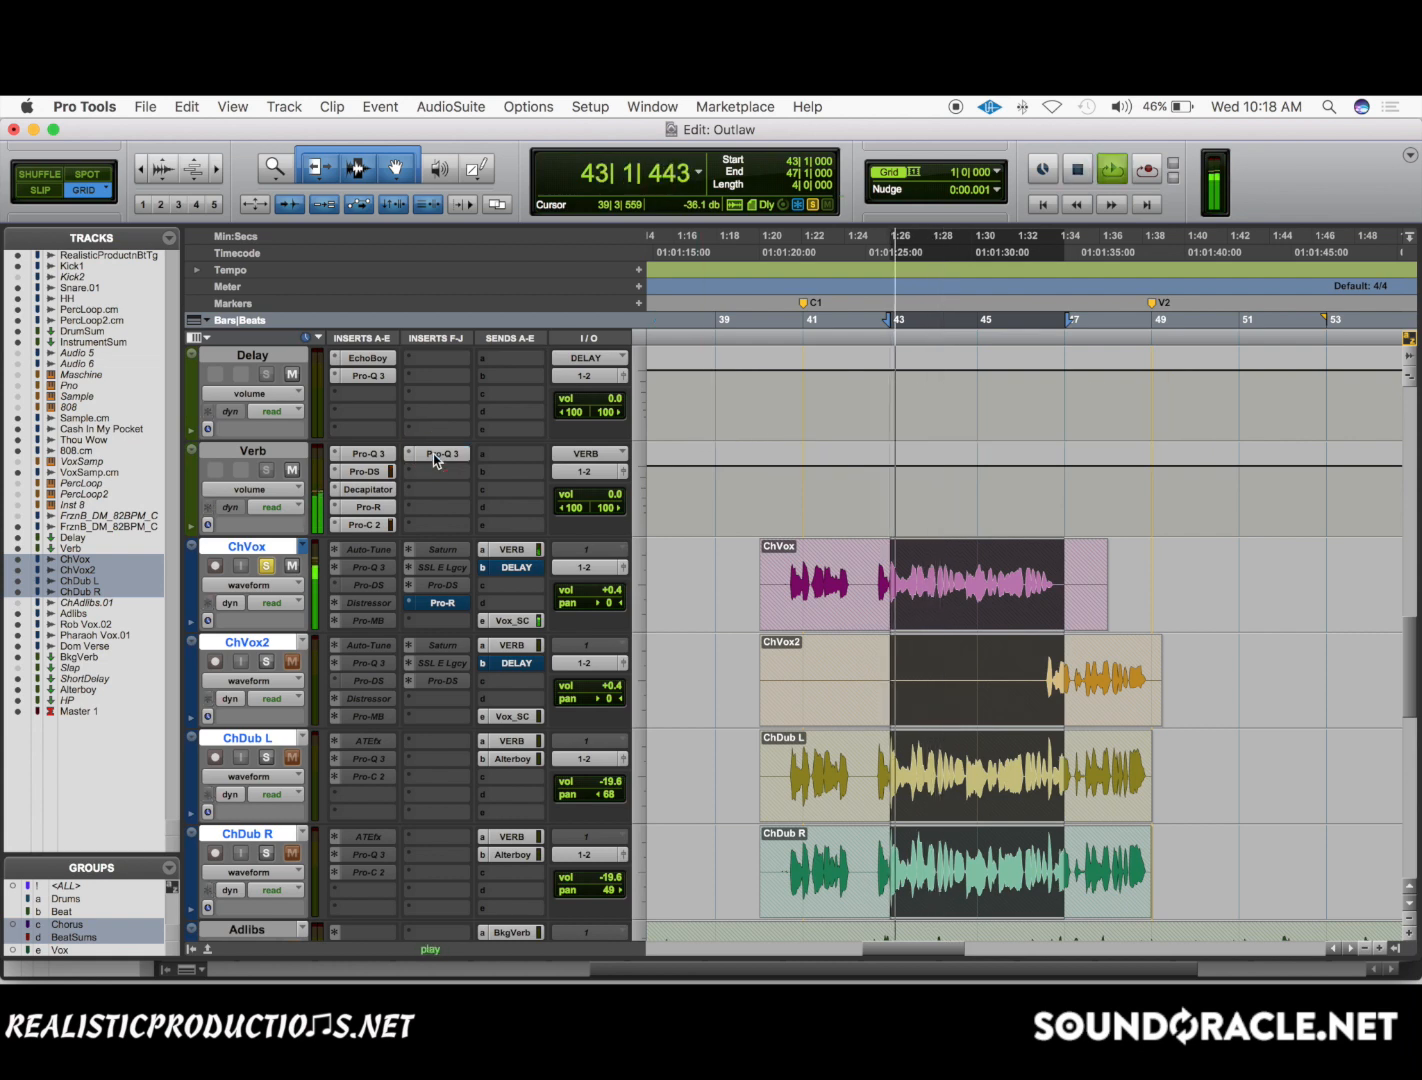
{"action": "key", "text": "space"}
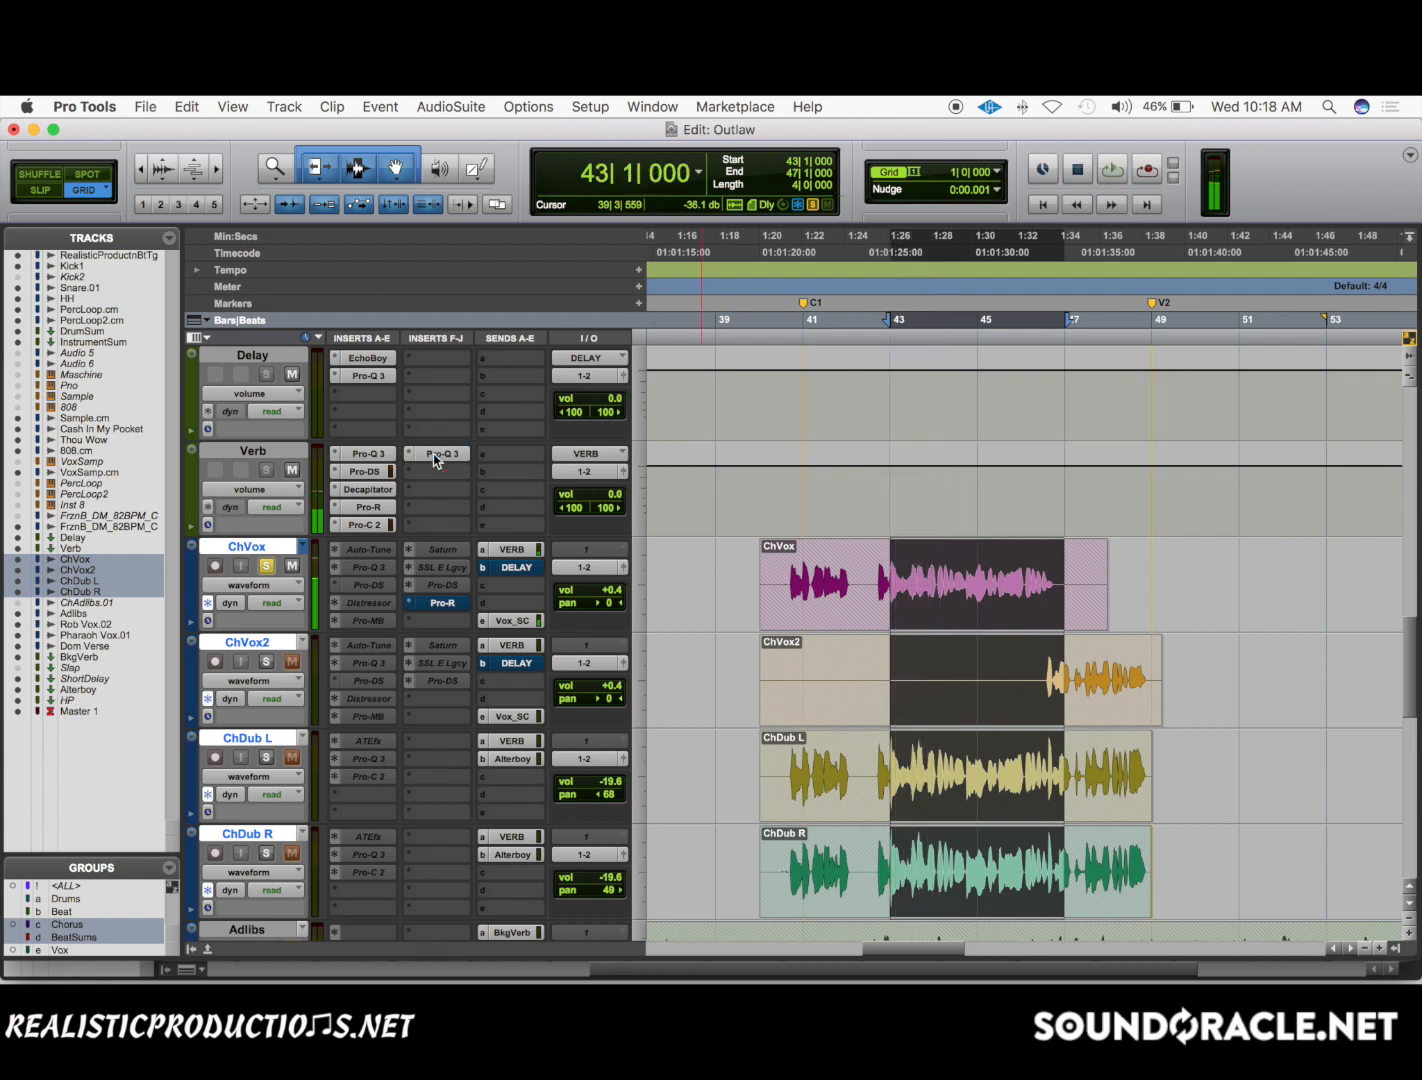
Audition soloed ChVox from bar 43 while bypassing and re-enabling both Pro-Q 3 inserts on Verb together.
{"action": "left_click", "coordinate": [435, 455], "text": "super"}
{"action": "left_click", "coordinate": [360, 455], "text": "super"}
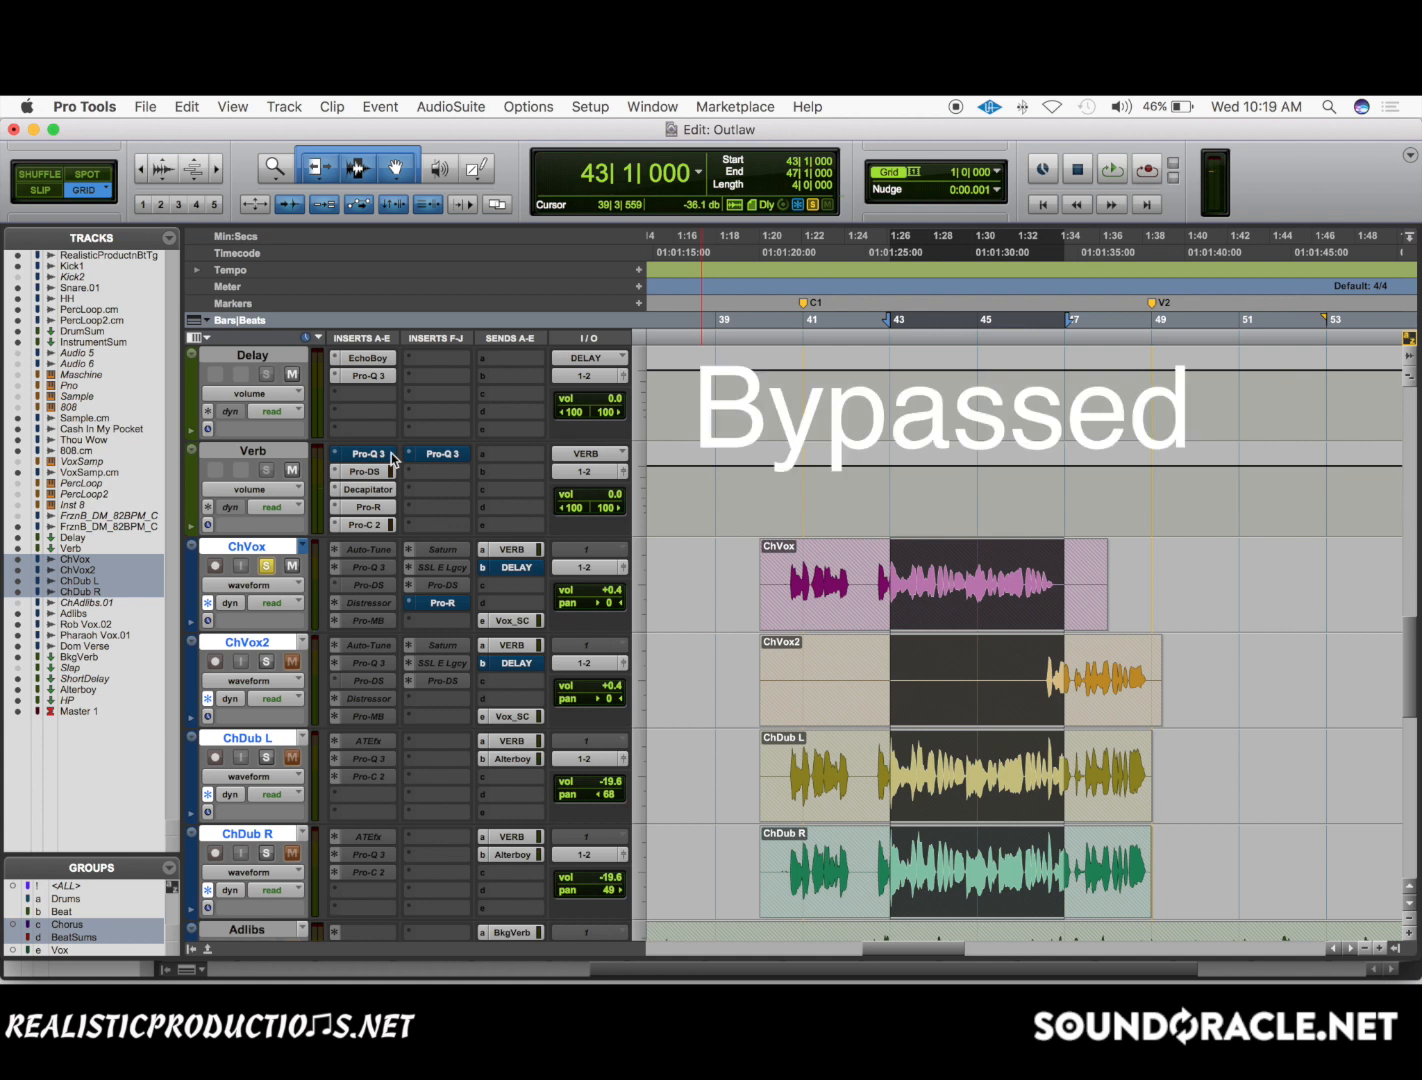
{"action": "key", "text": "space"}
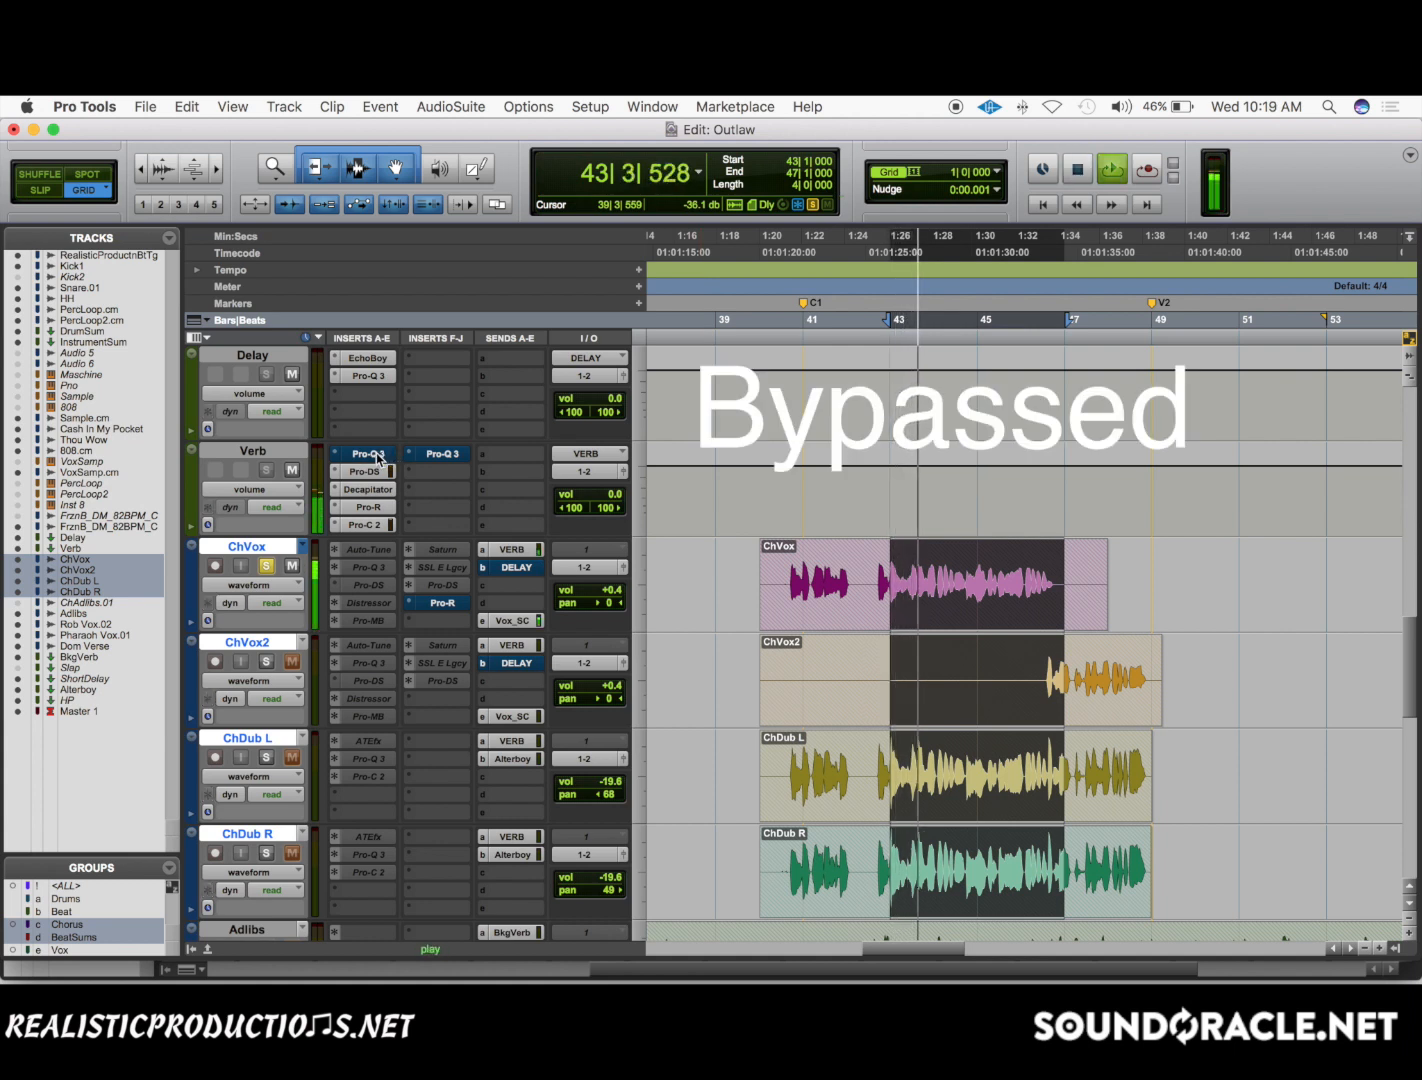
{"action": "left_click", "coordinate": [381, 457], "text": "super"}
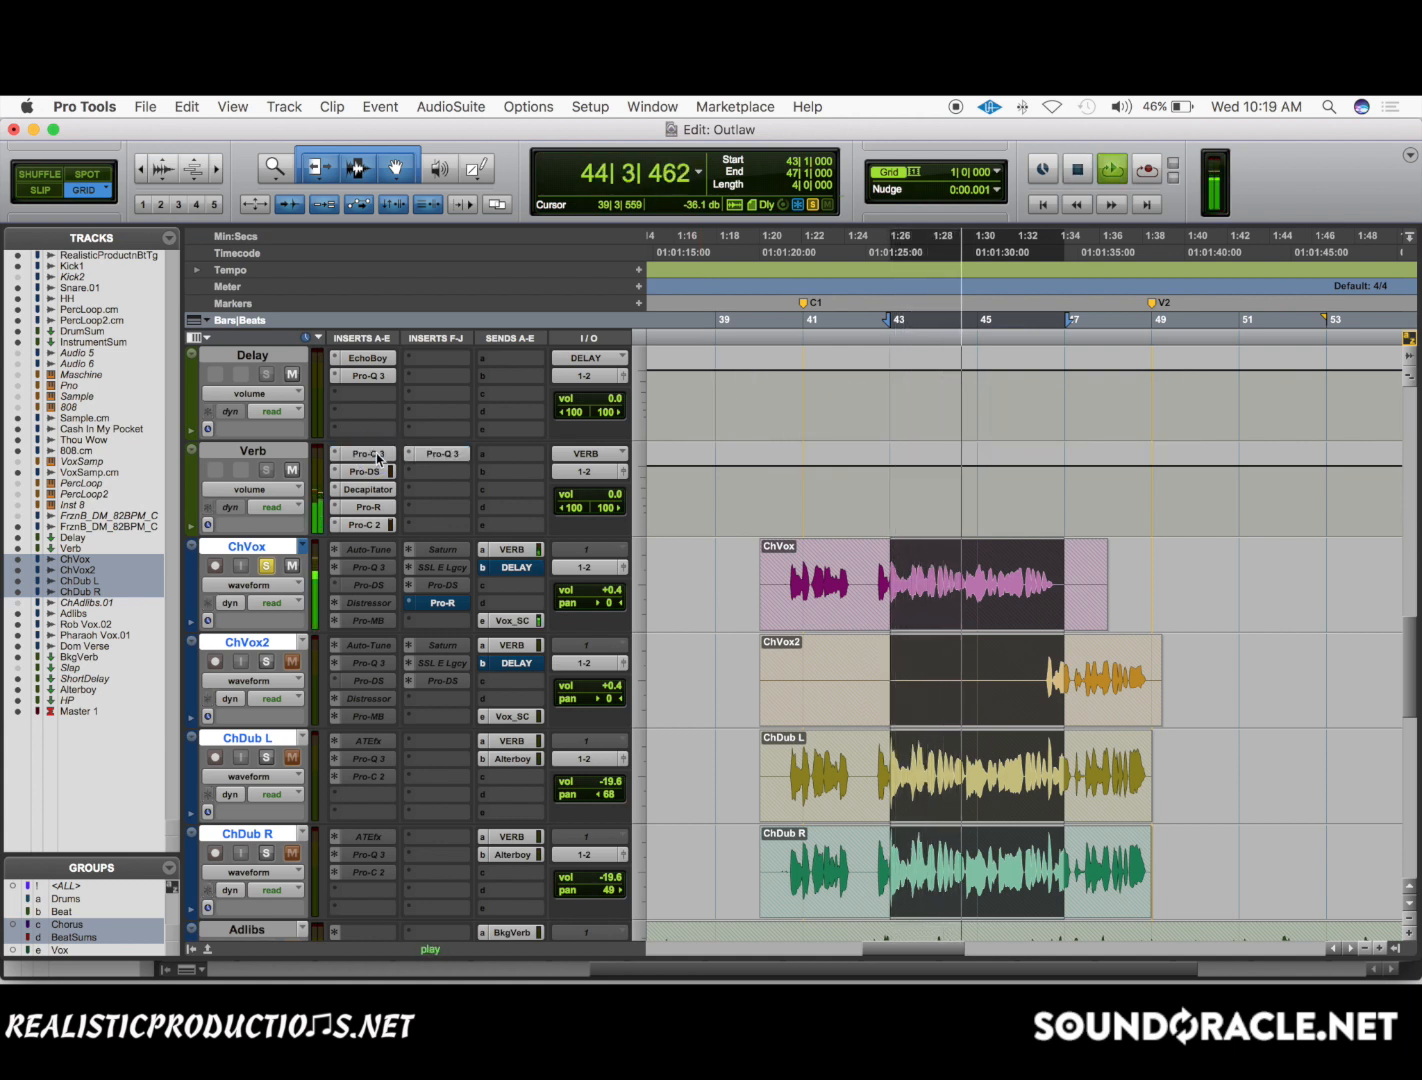
{"action": "left_click", "coordinate": [365, 457], "text": "super"}
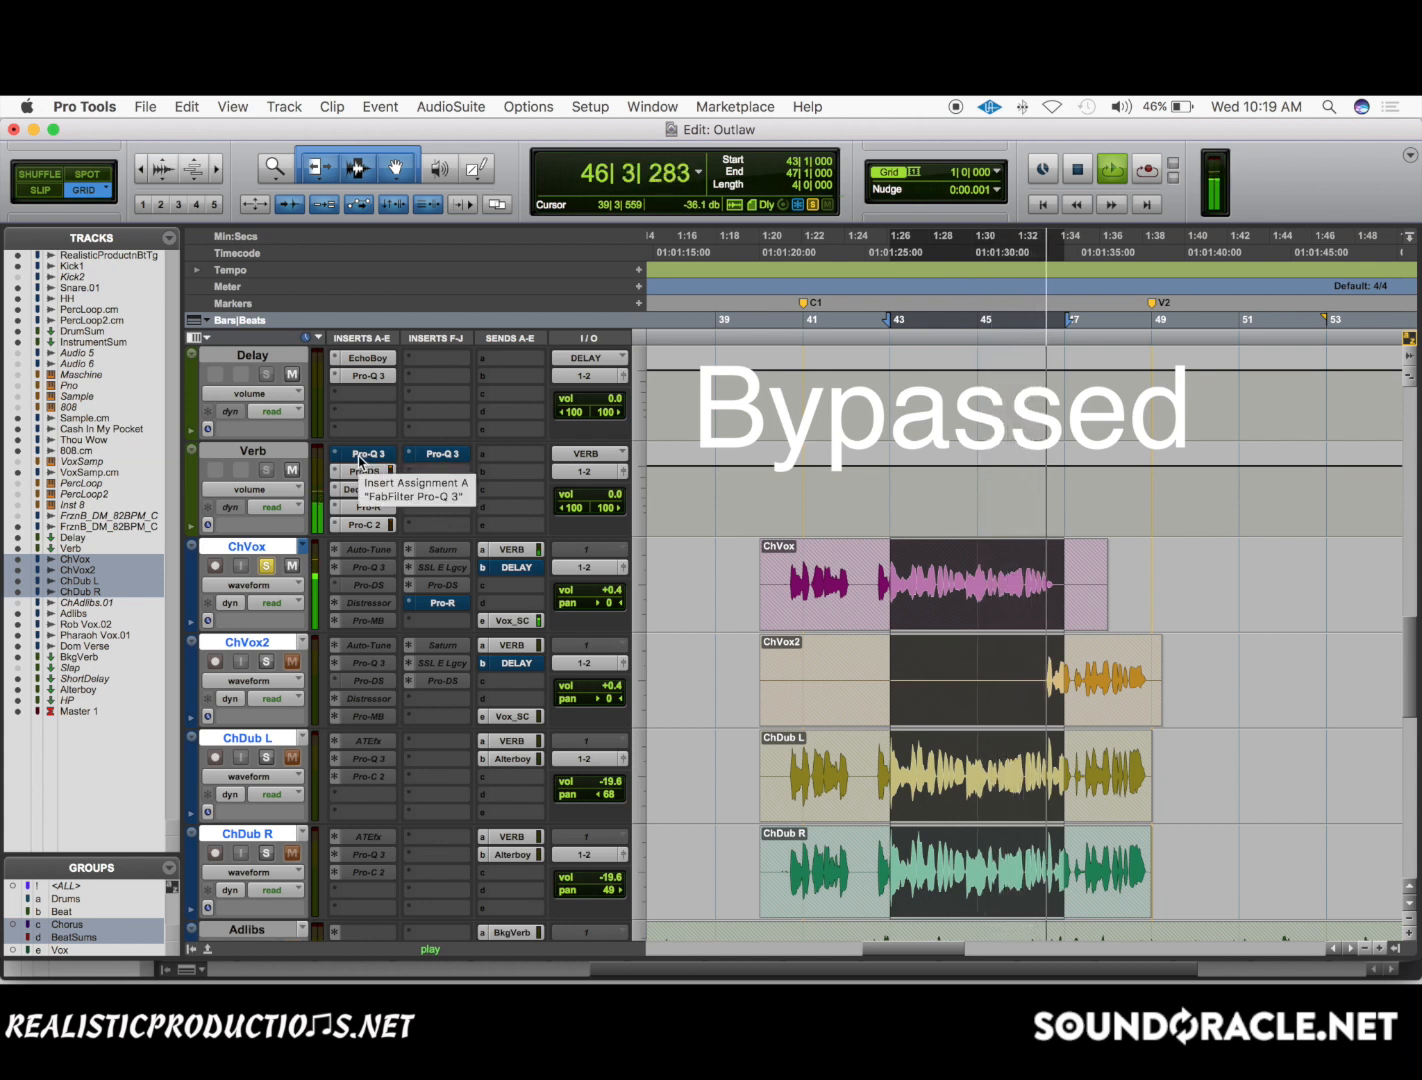
{"action": "left_click", "coordinate": [360, 460], "text": "super"}
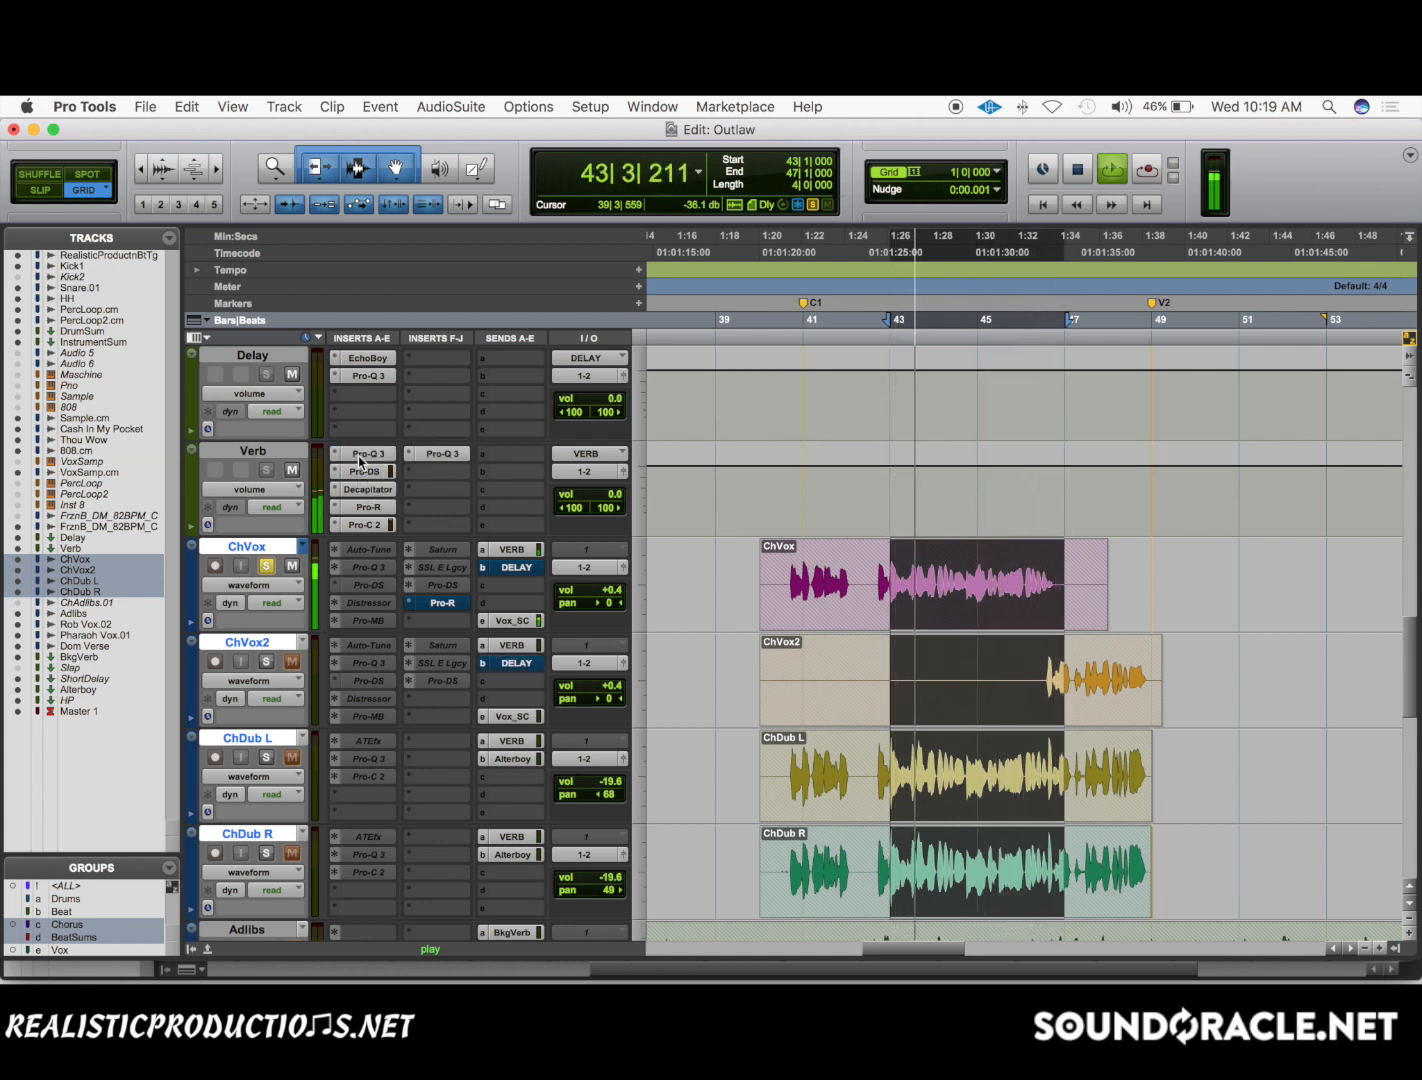
{"action": "key", "text": "space"}
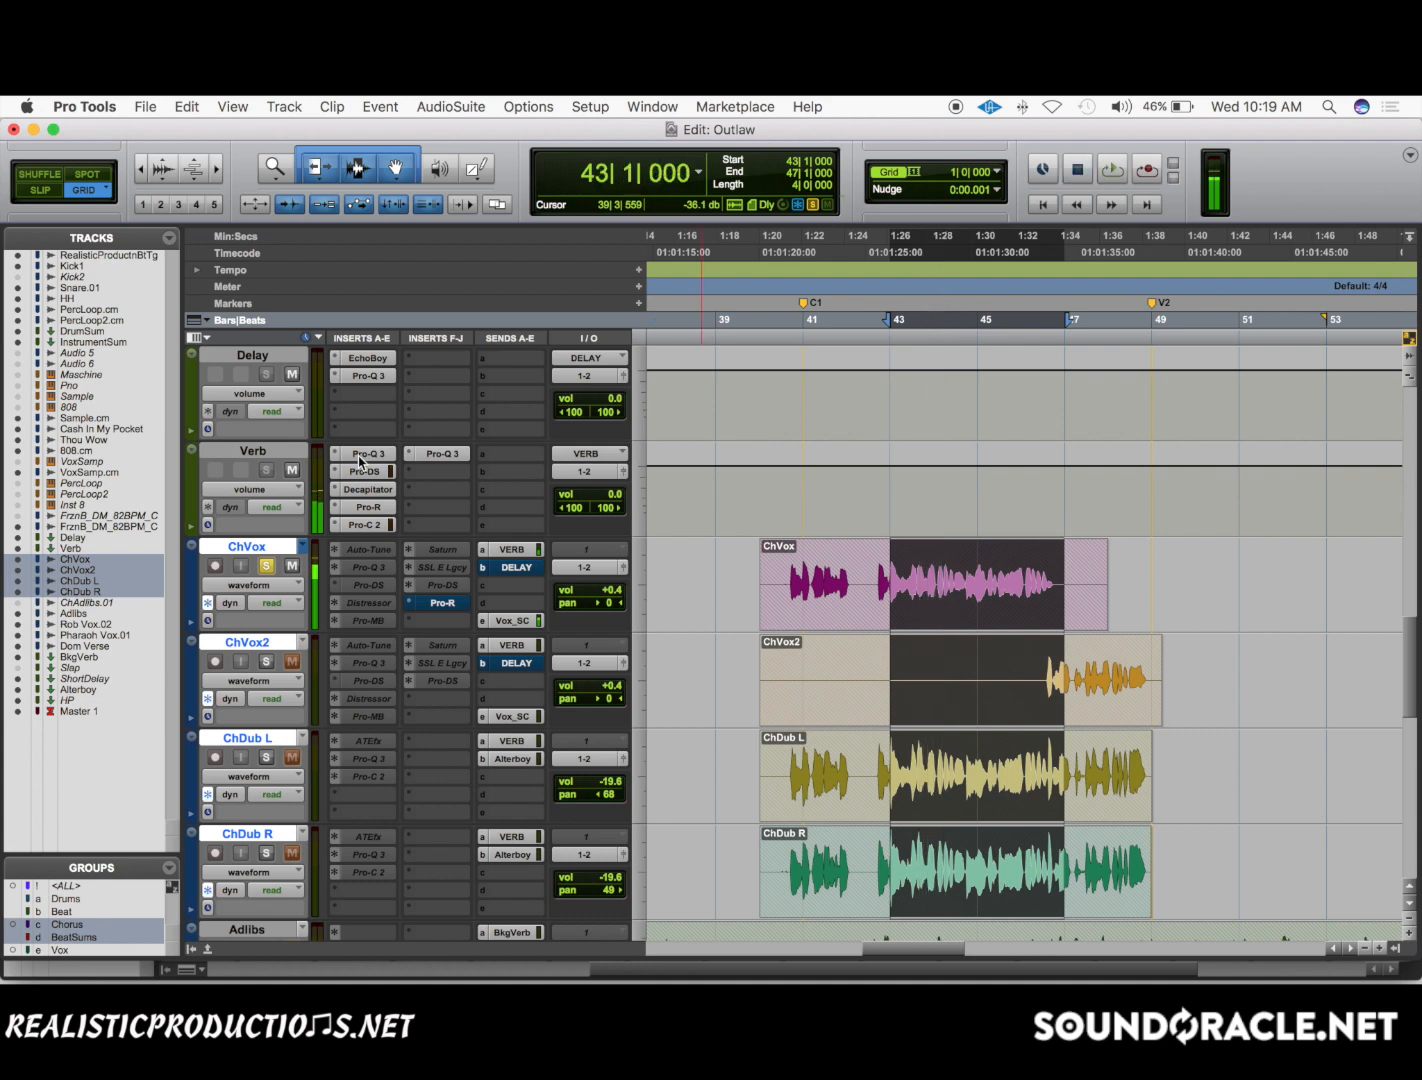
Unsolo ChVox and play the full mix from just before bar 41, bypassing and re-enabling both Pro-Q 3 inserts on Verb.
{"action": "left_click", "coordinate": [266, 565]}
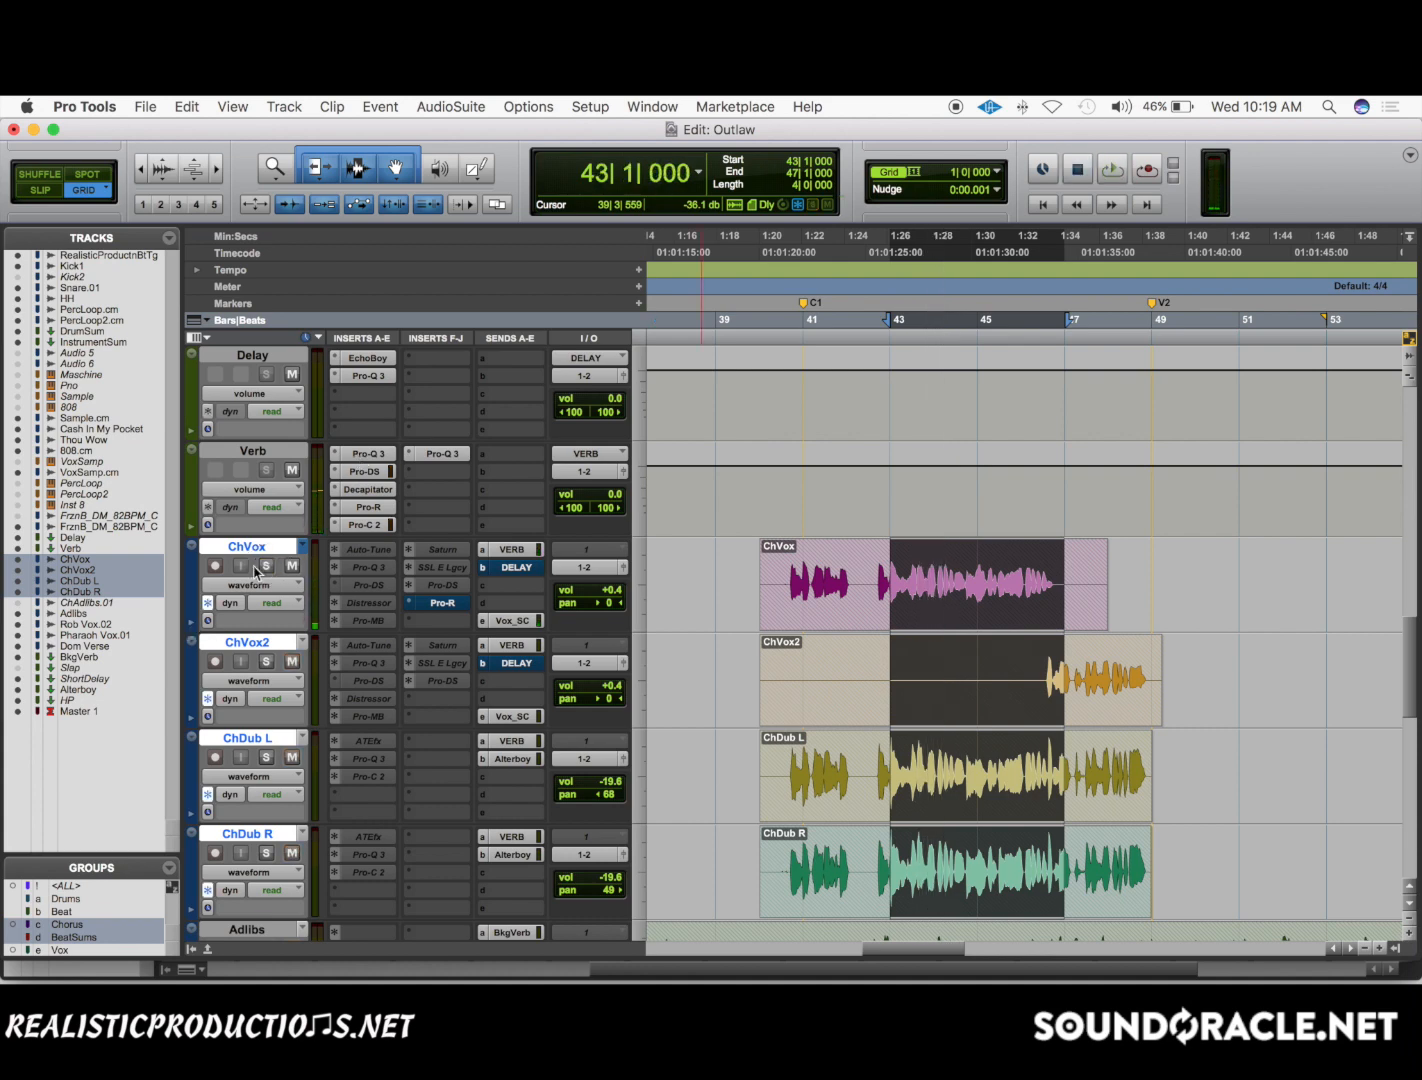
{"action": "left_click", "coordinate": [784, 560]}
{"action": "key", "text": "space"}
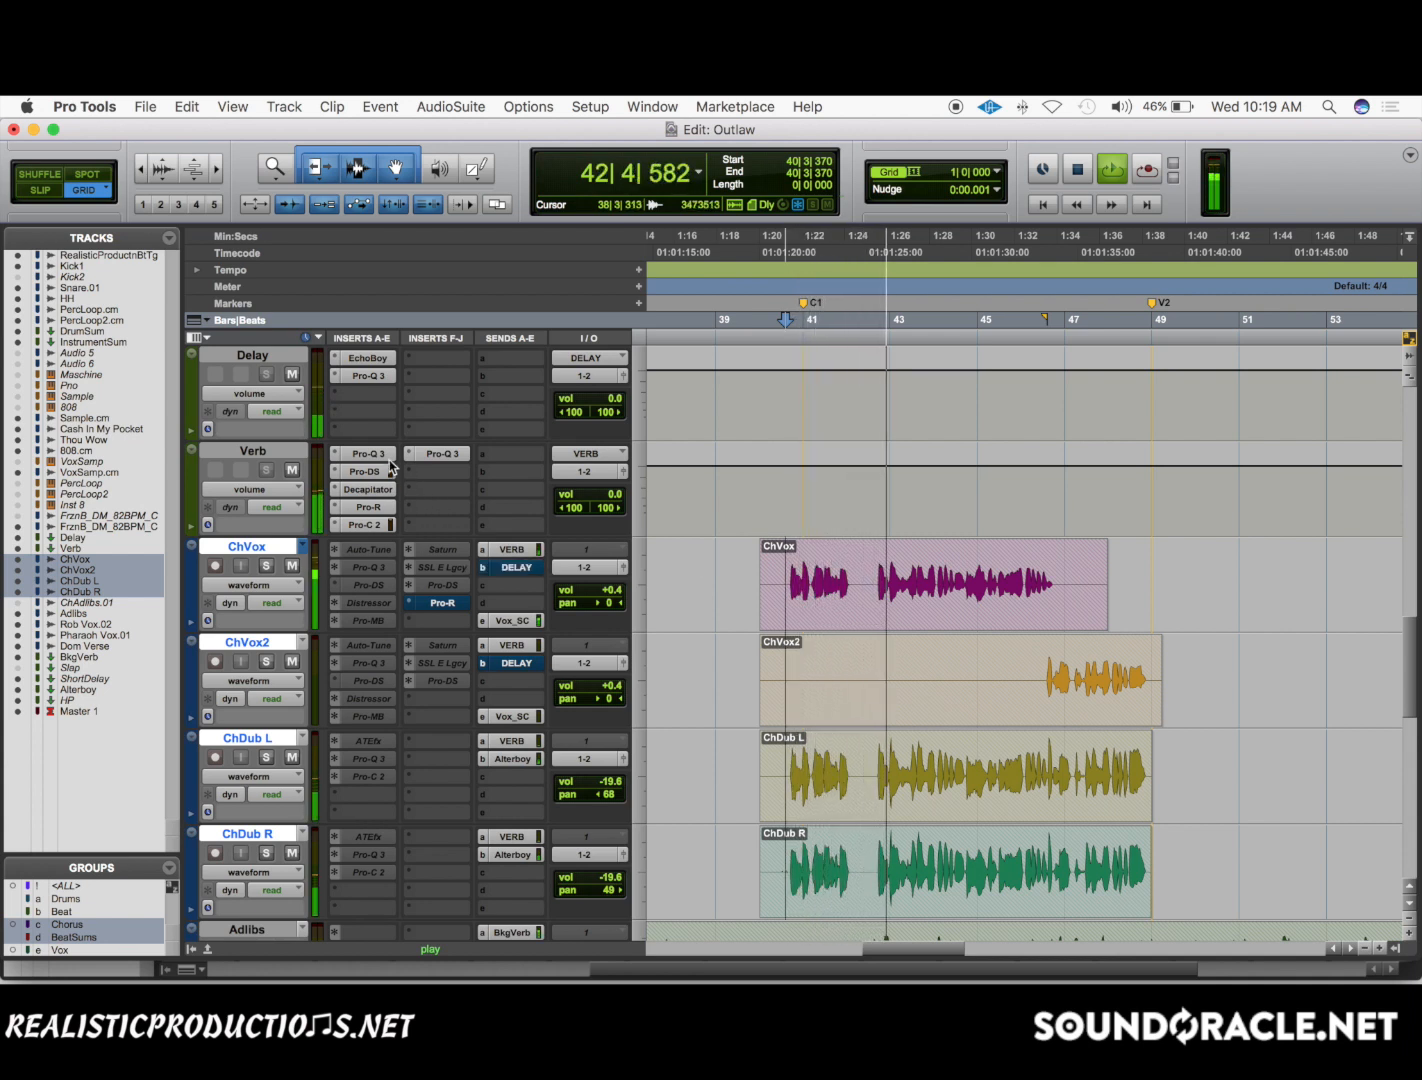
{"action": "left_click", "coordinate": [370, 454], "text": "super"}
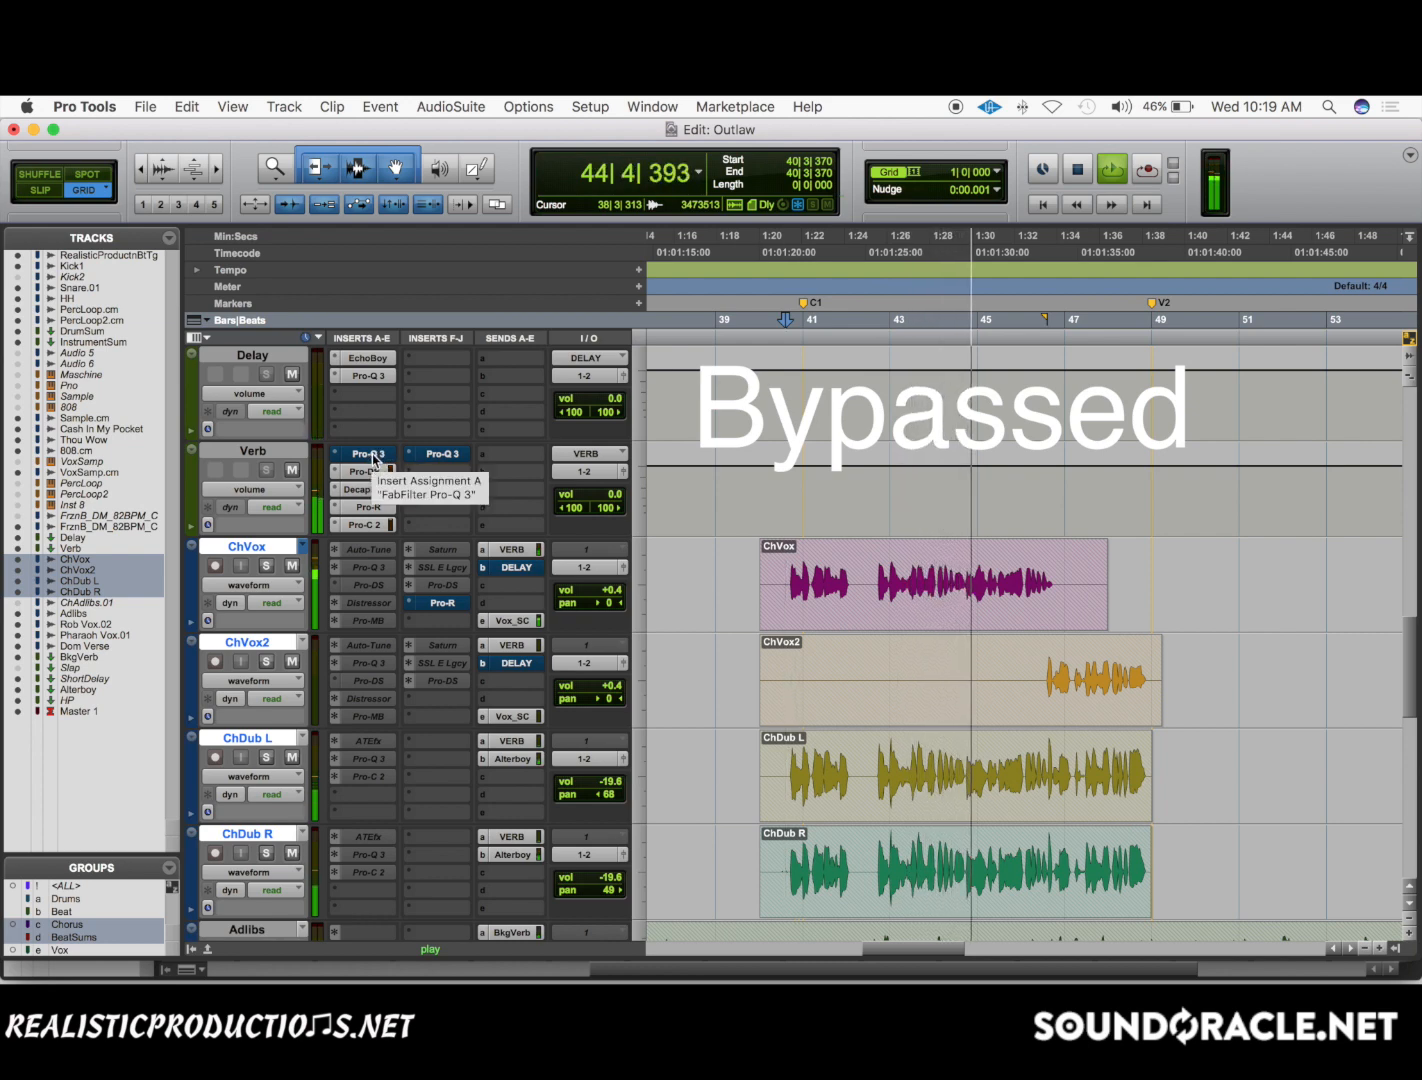
{"action": "left_click", "coordinate": [372, 454], "text": "super"}
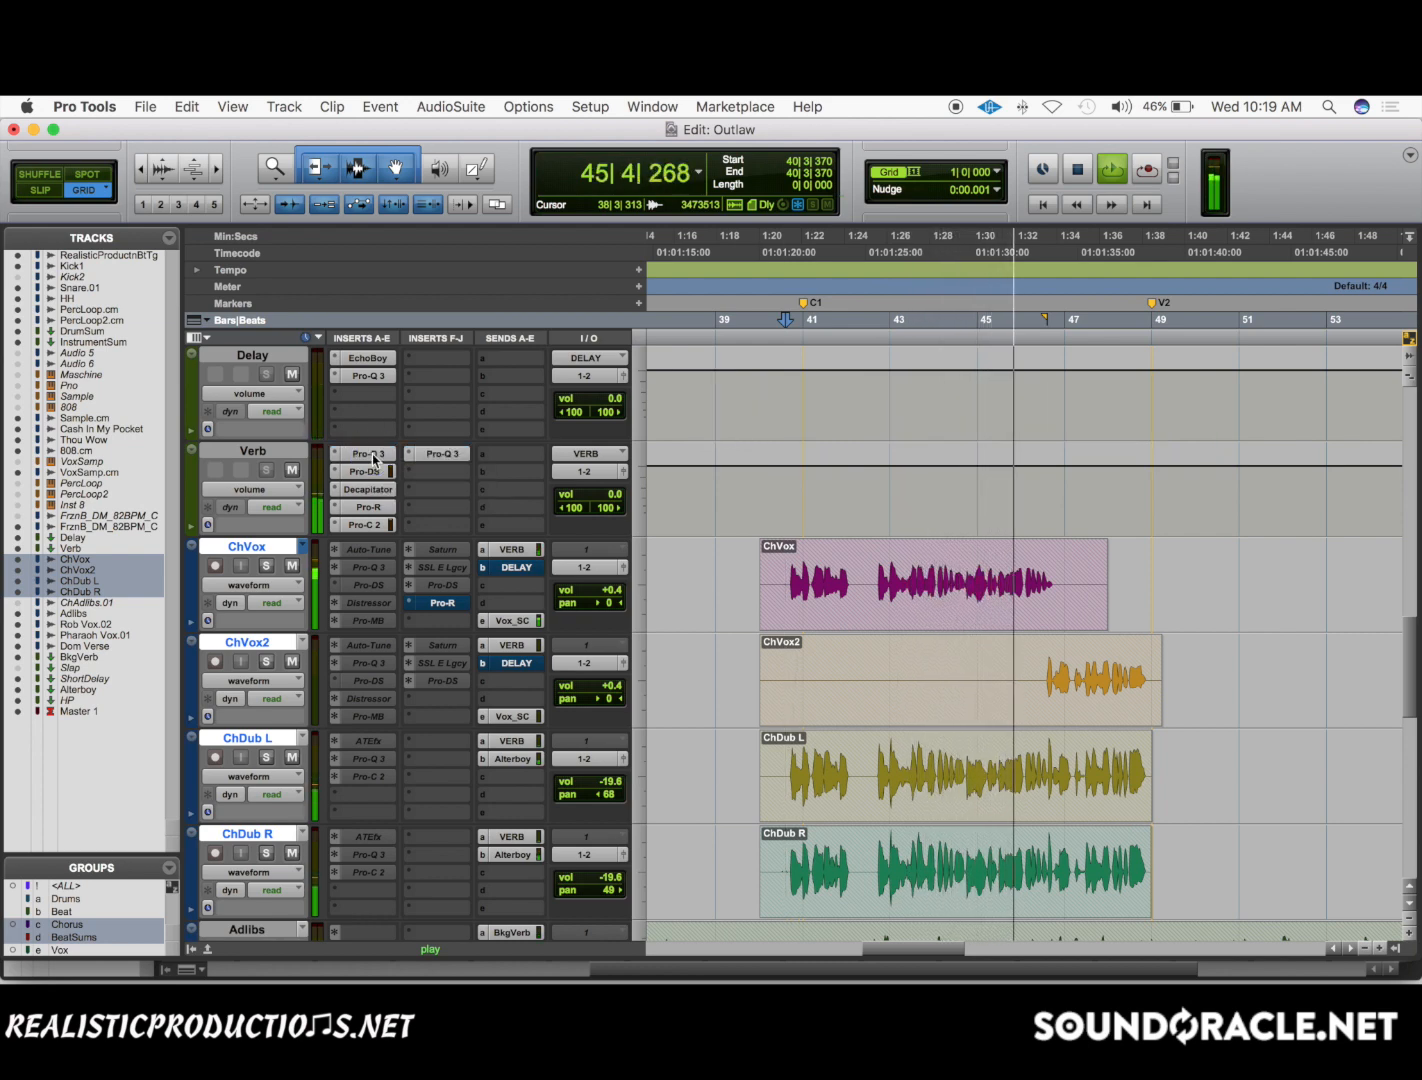
{"action": "key", "text": "space"}
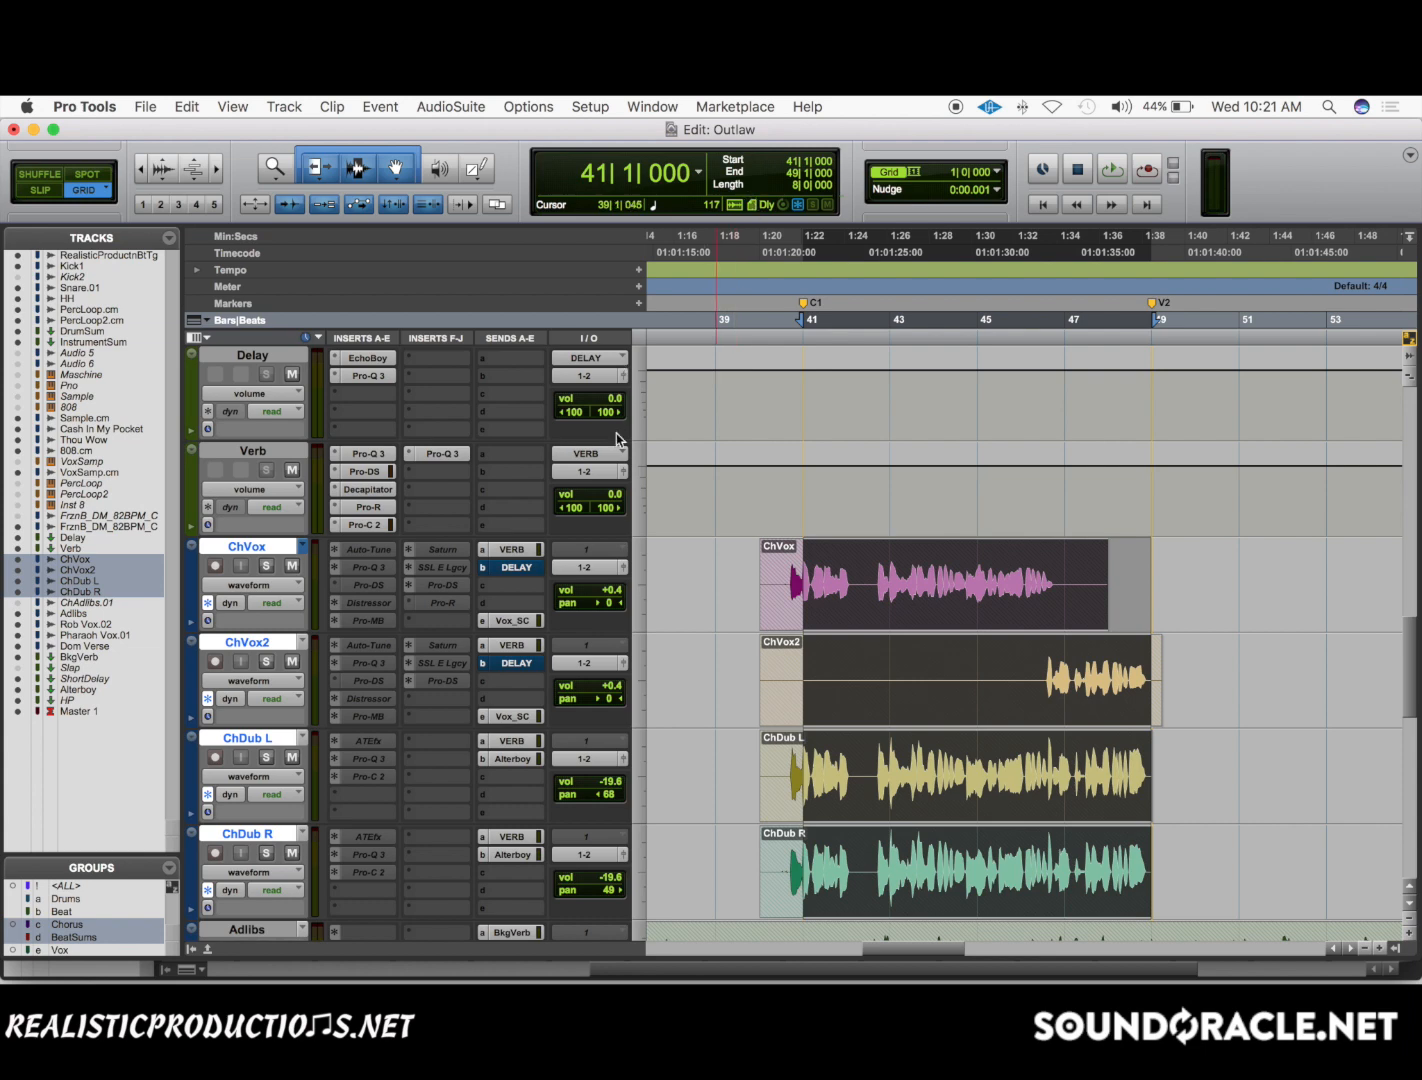
Open Verb's Pro-R and try its predelay unsynced at about 34 ms.
{"action": "left_click", "coordinate": [369, 508]}
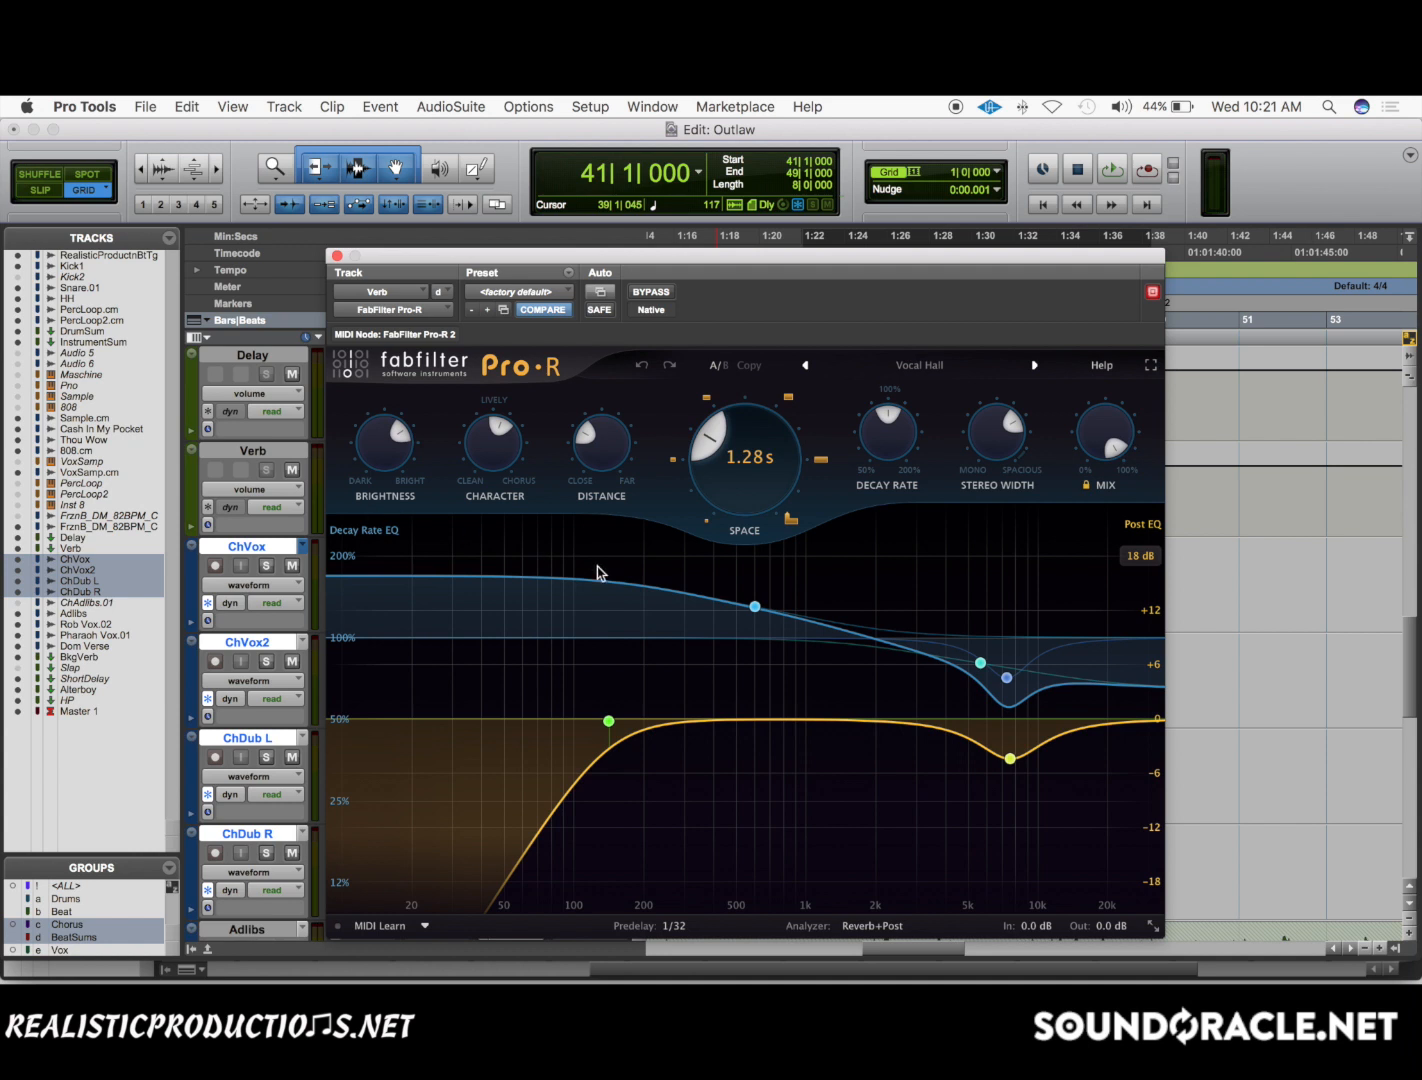
{"action": "mouse_move", "coordinate": [667, 926]}
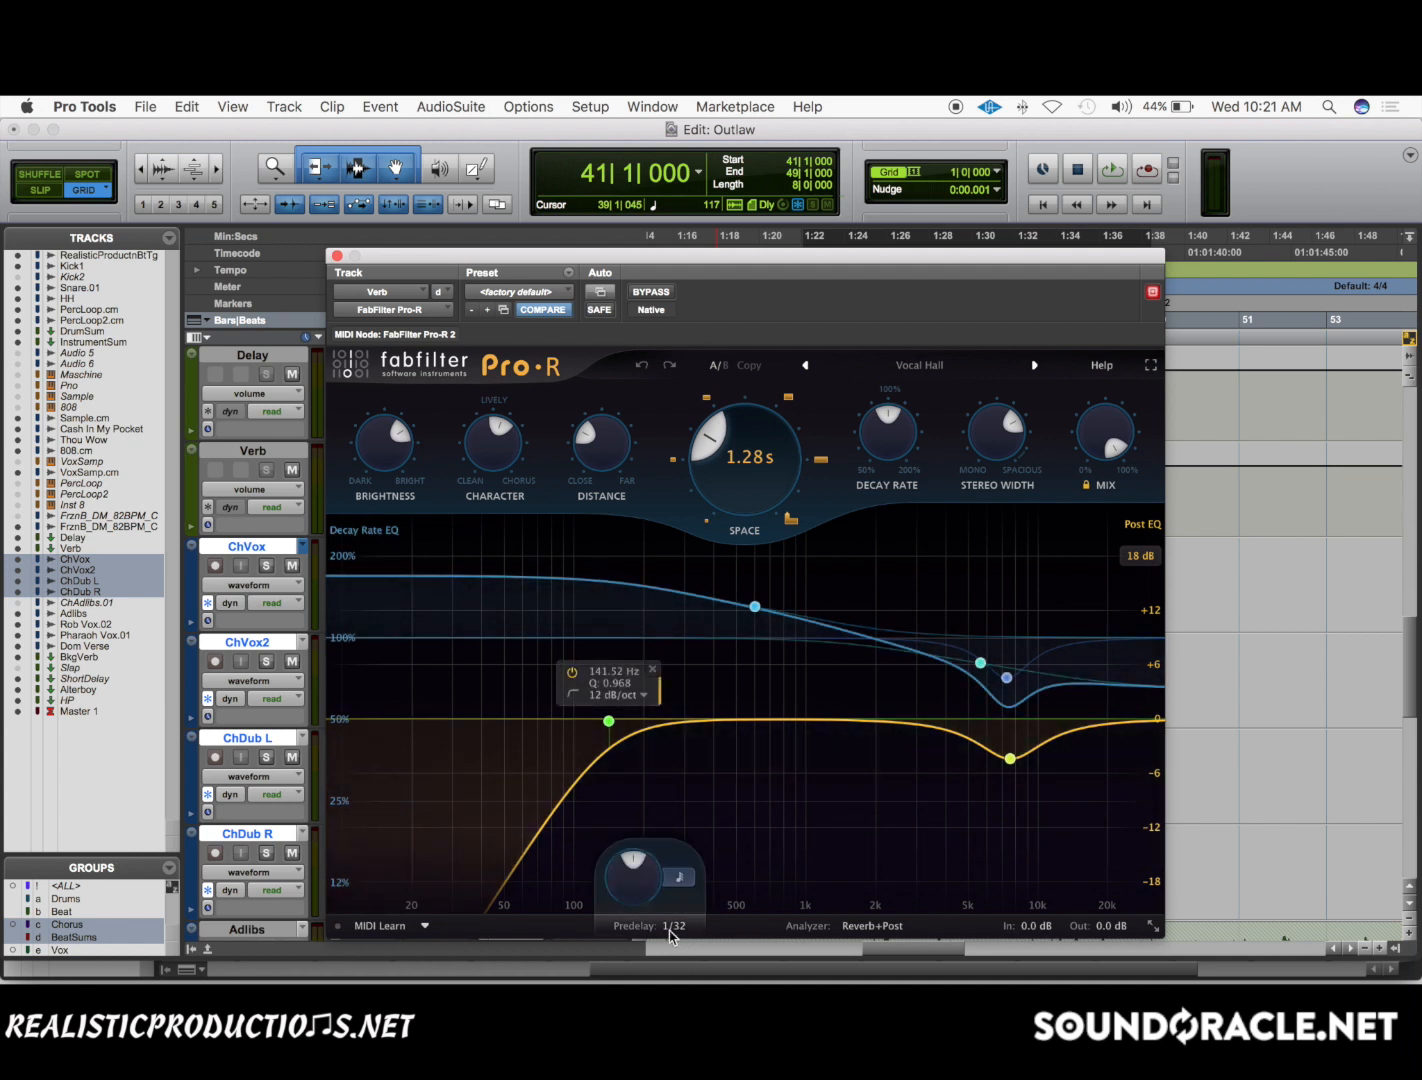
{"action": "left_click", "coordinate": [679, 878]}
{"action": "scroll", "coordinate": [630, 890], "scroll_direction": "up", "scroll_amount": 5}
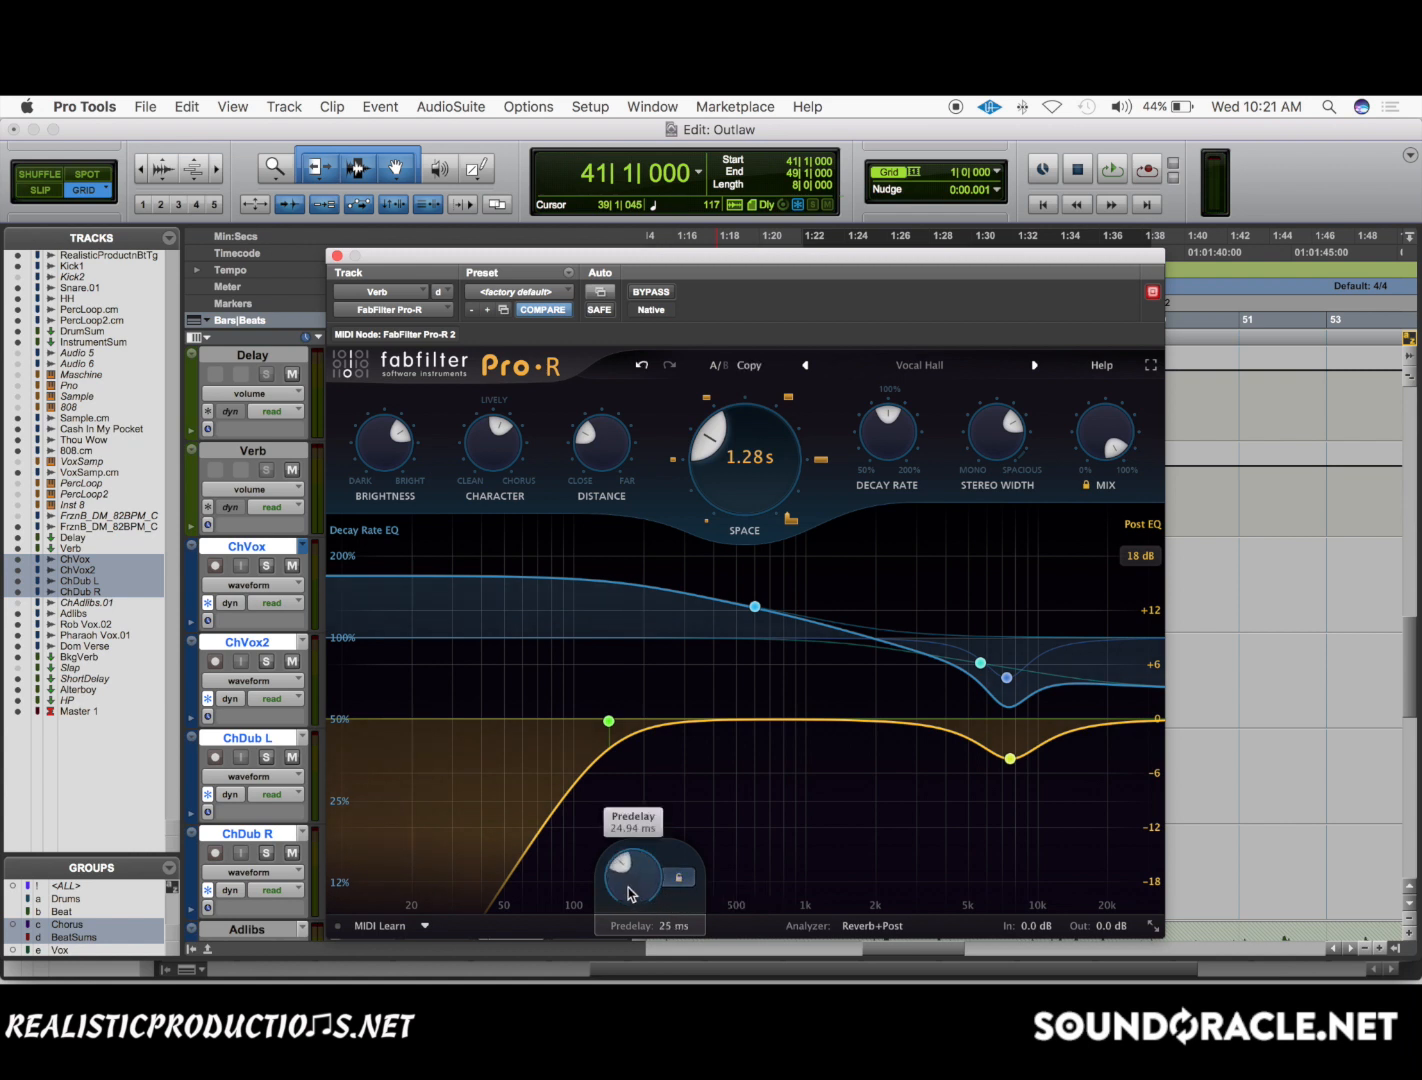
{"action": "scroll", "coordinate": [753, 499], "scroll_direction": "up", "scroll_amount": 6}
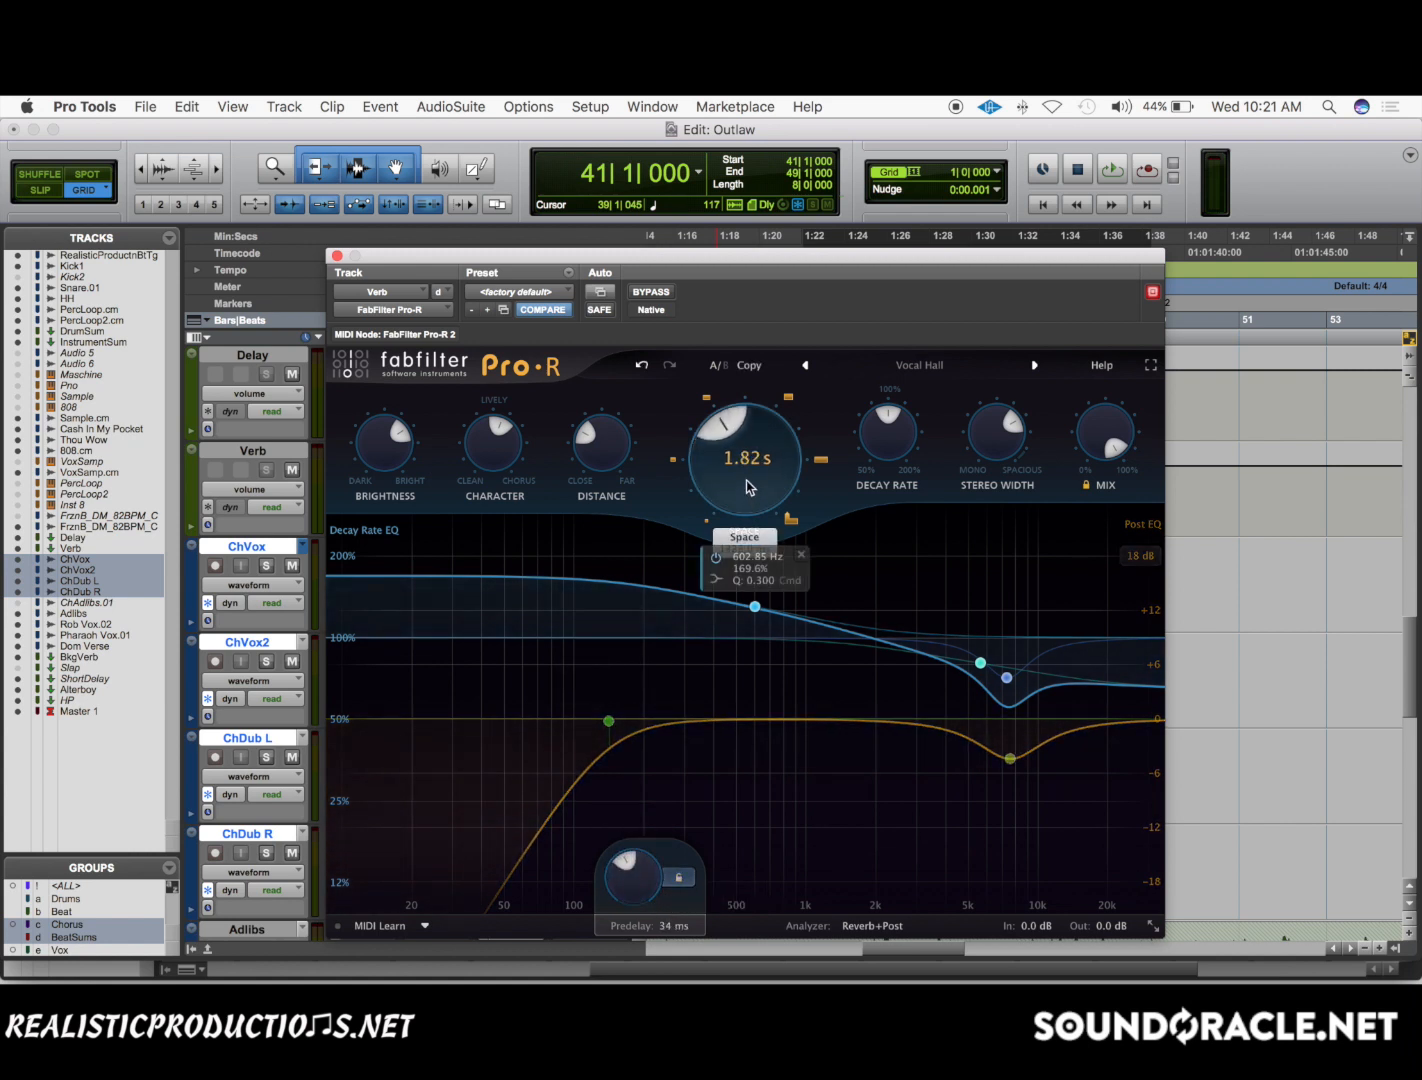
Raise the Space of Verb's Pro-R to 2.05 s and play the full mix from bar 41 with the plug-in closed.
{"action": "scroll", "coordinate": [746, 486], "scroll_direction": "down", "scroll_amount": 1}
{"action": "left_click", "coordinate": [337, 256]}
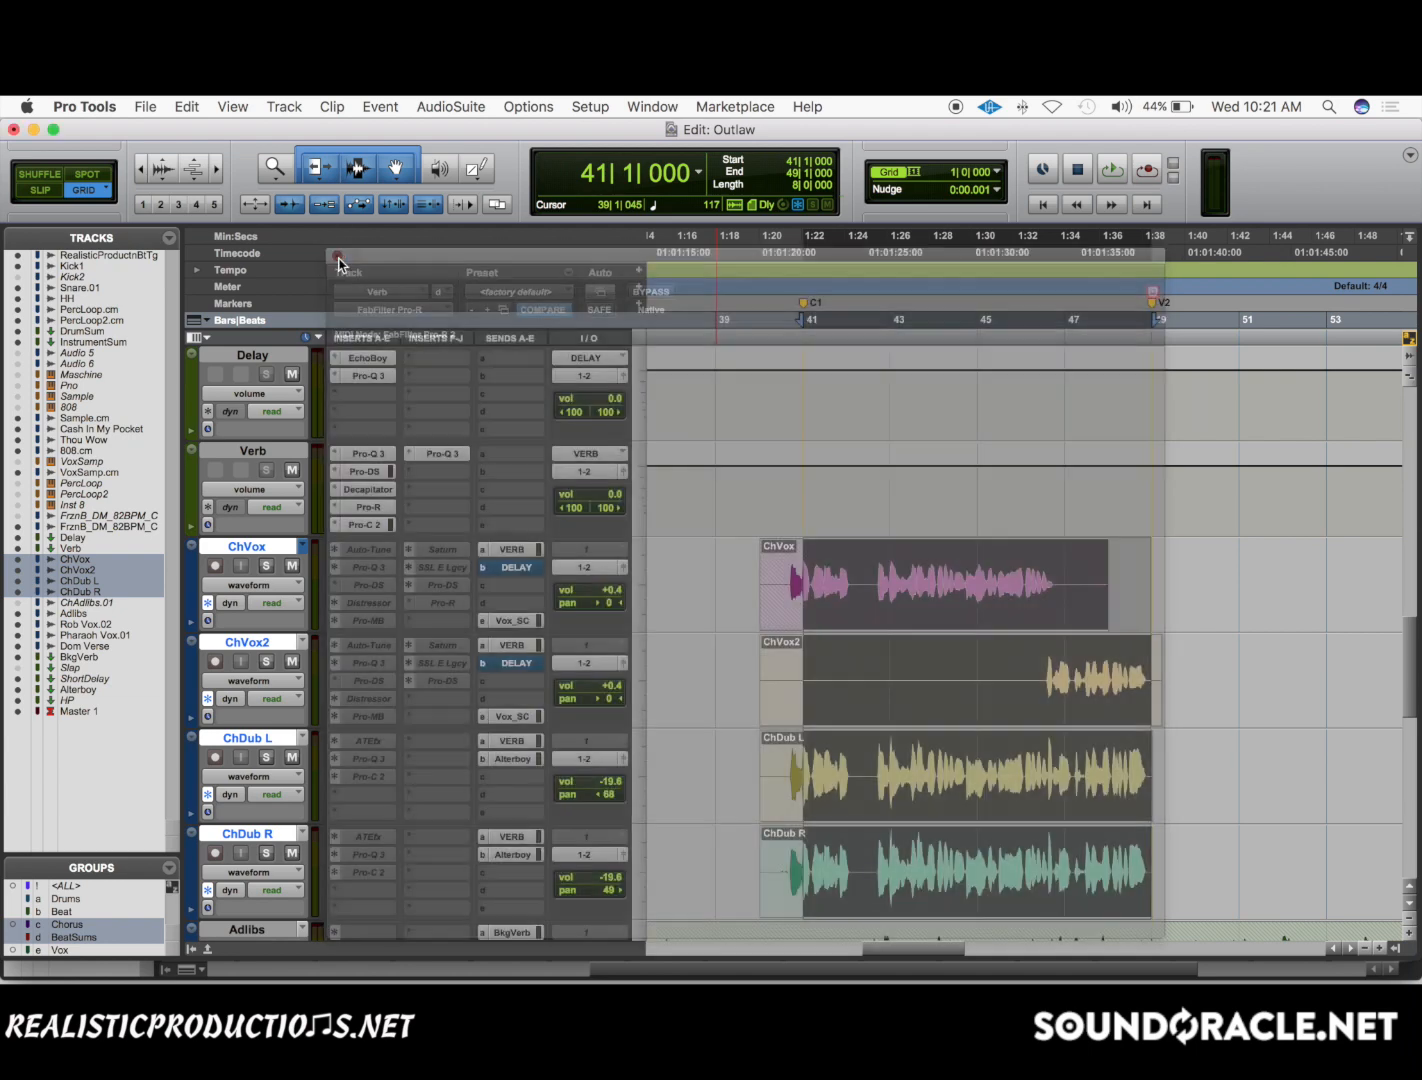
{"action": "key", "text": "space"}
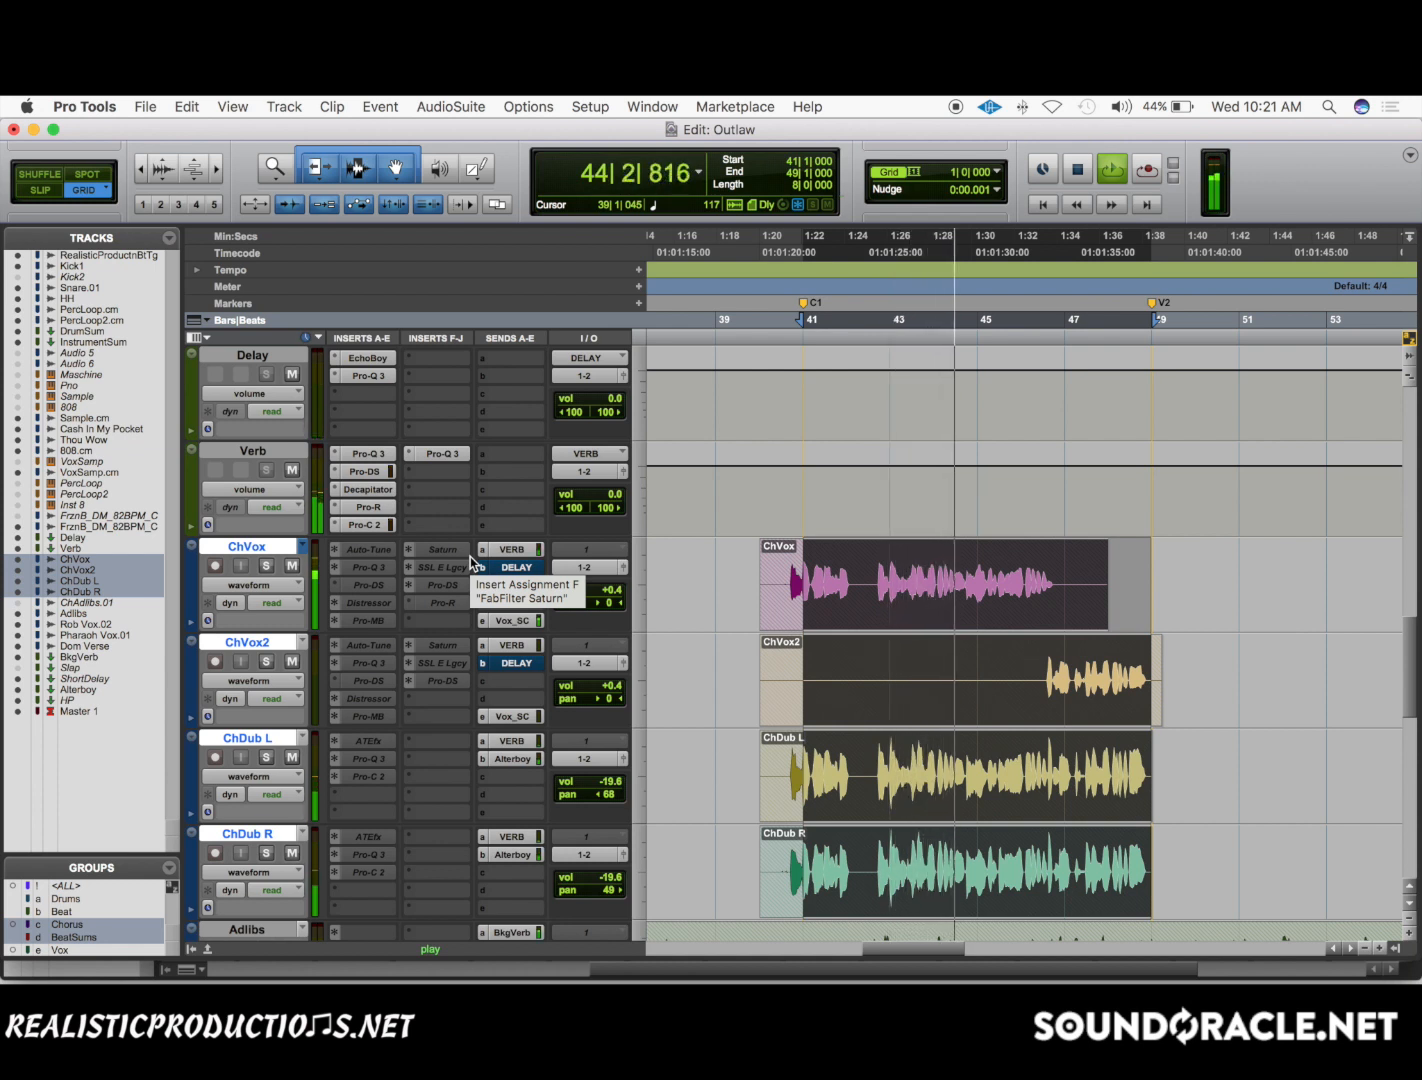
{"action": "key", "text": "space"}
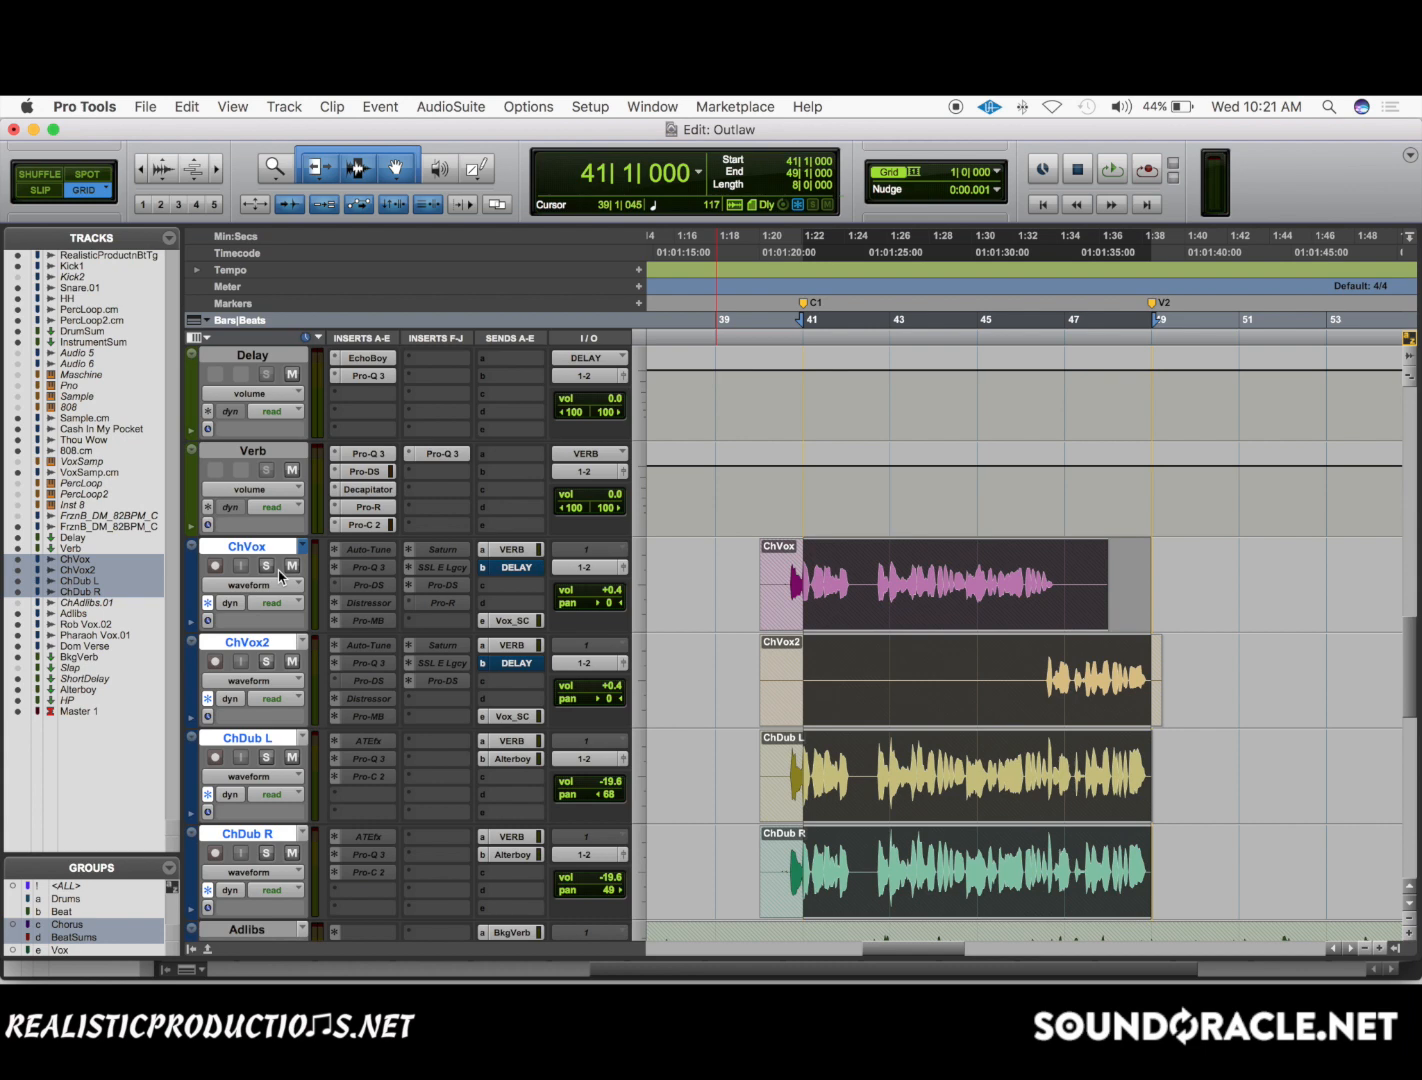
Turn off the analyzer in Verb's Pro-R and play soloed ChVox from bar 41 with the predelay at 1/32.
{"action": "left_click", "coordinate": [359, 509]}
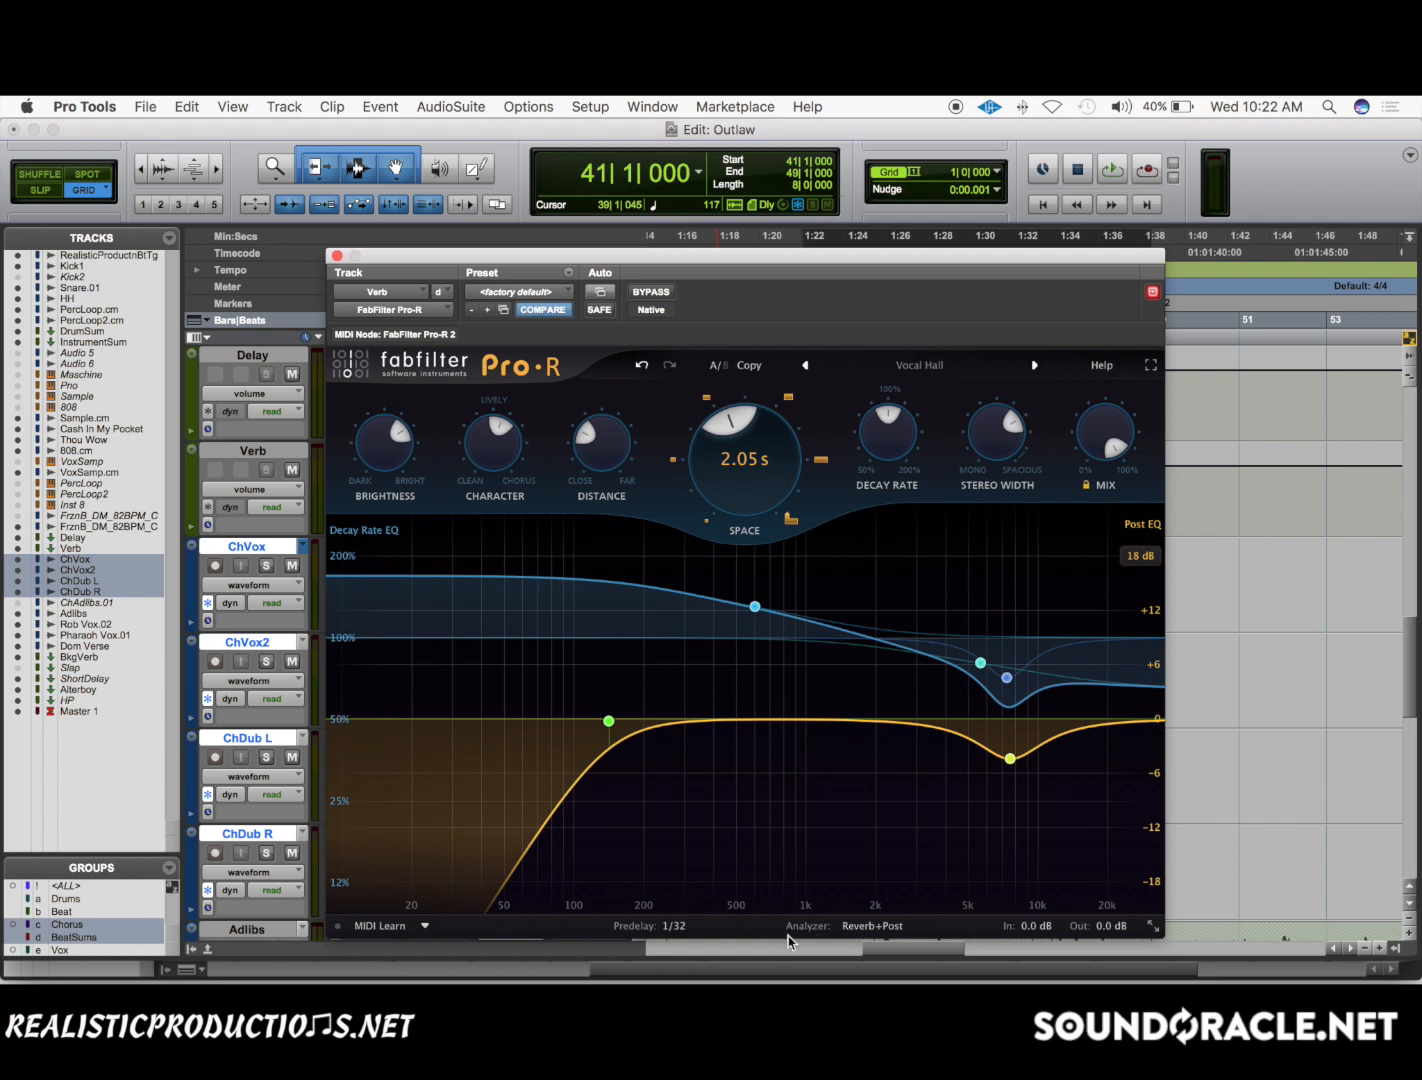
{"action": "mouse_move", "coordinate": [672, 930]}
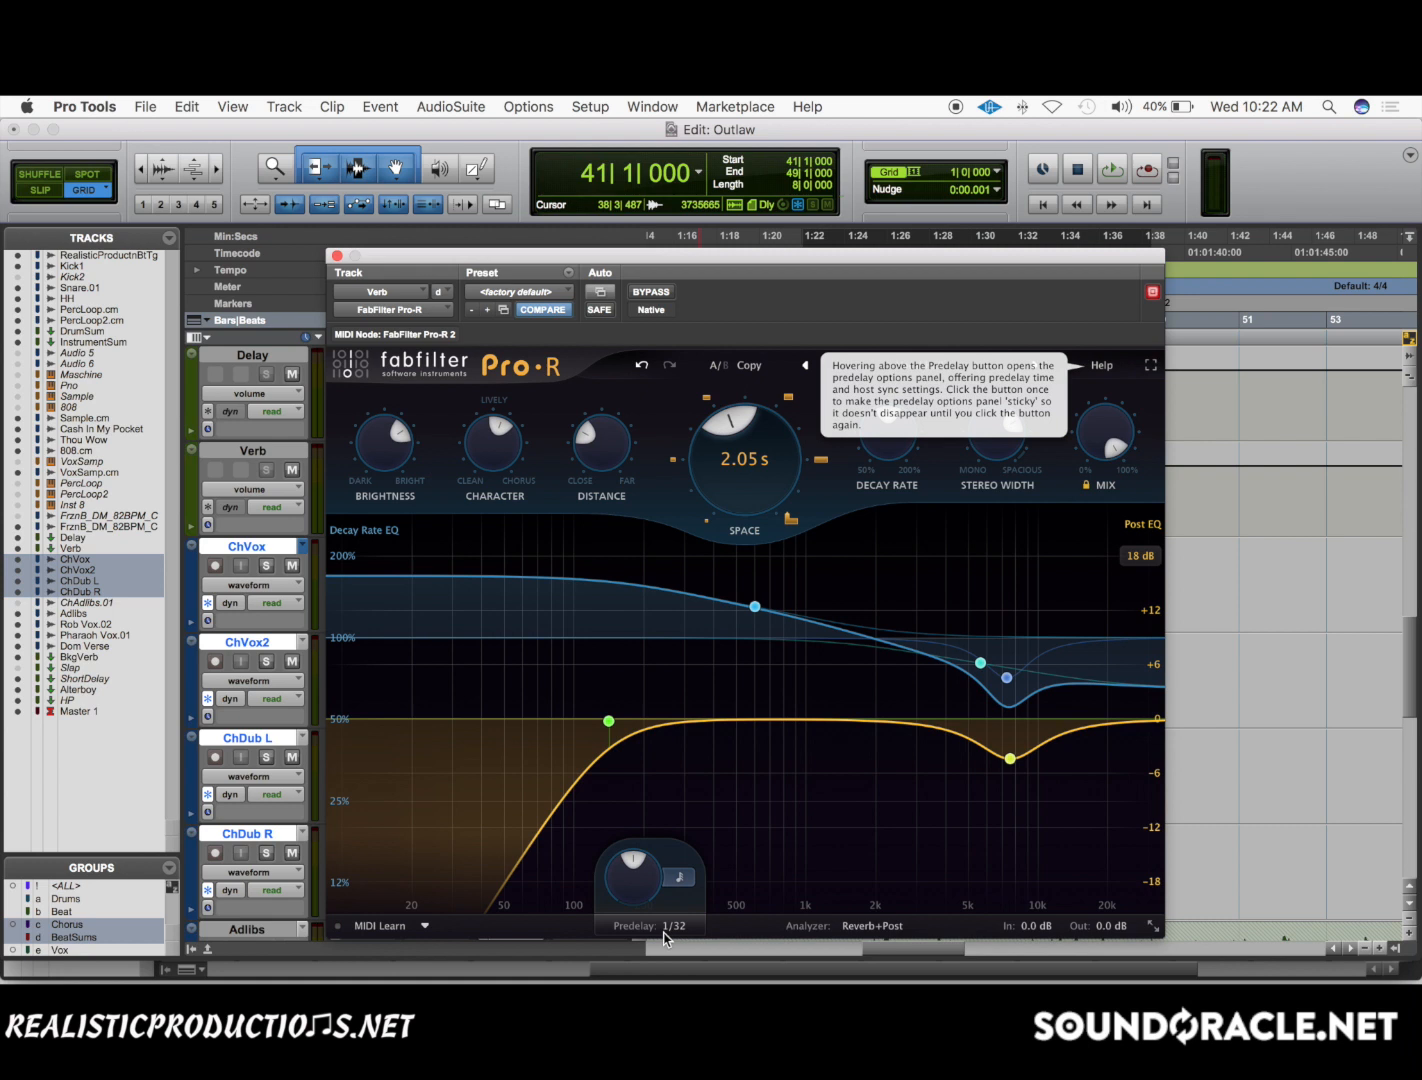
{"action": "left_click", "coordinate": [871, 930]}
{"action": "left_click", "coordinate": [856, 889]}
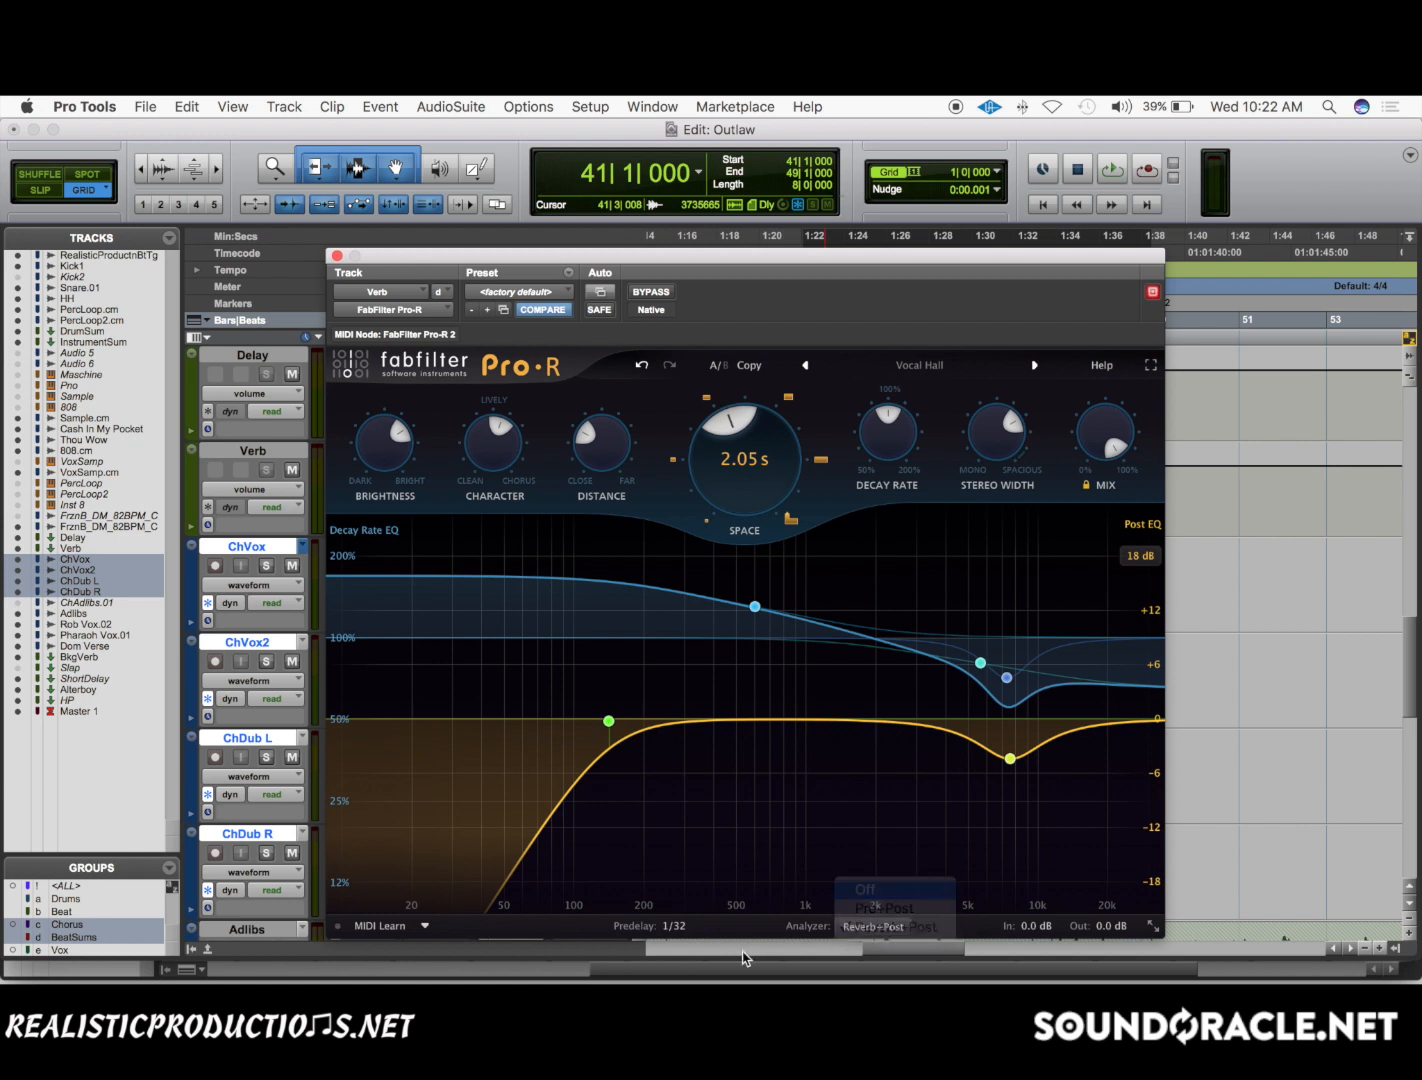
{"action": "left_click", "coordinate": [266, 567]}
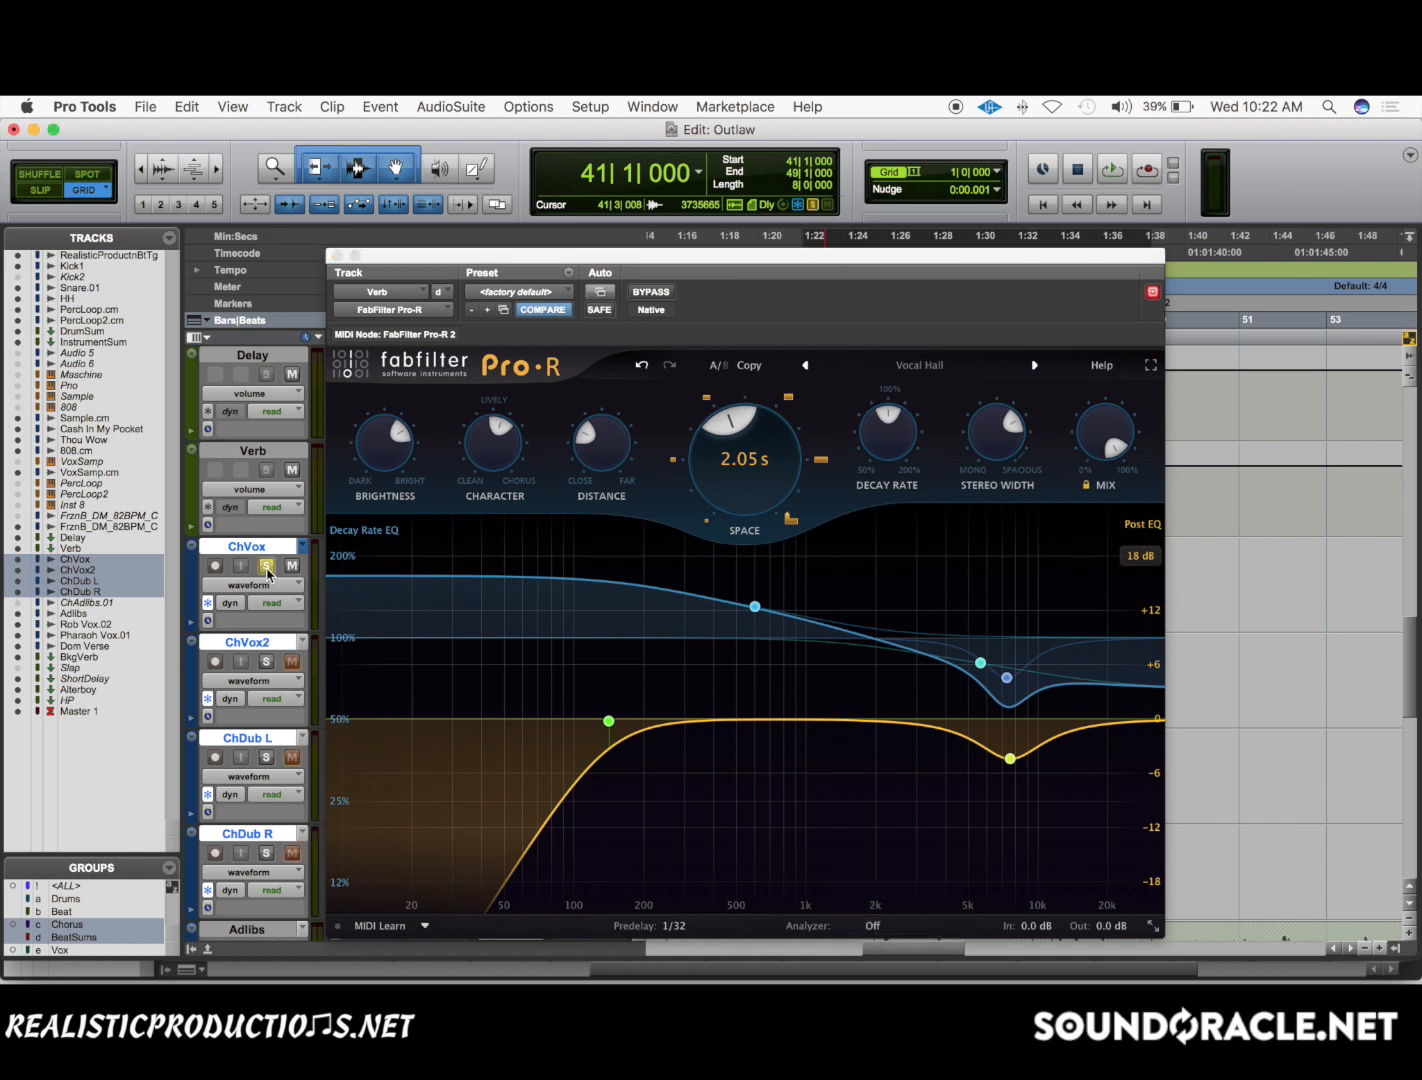
{"action": "key", "text": "space"}
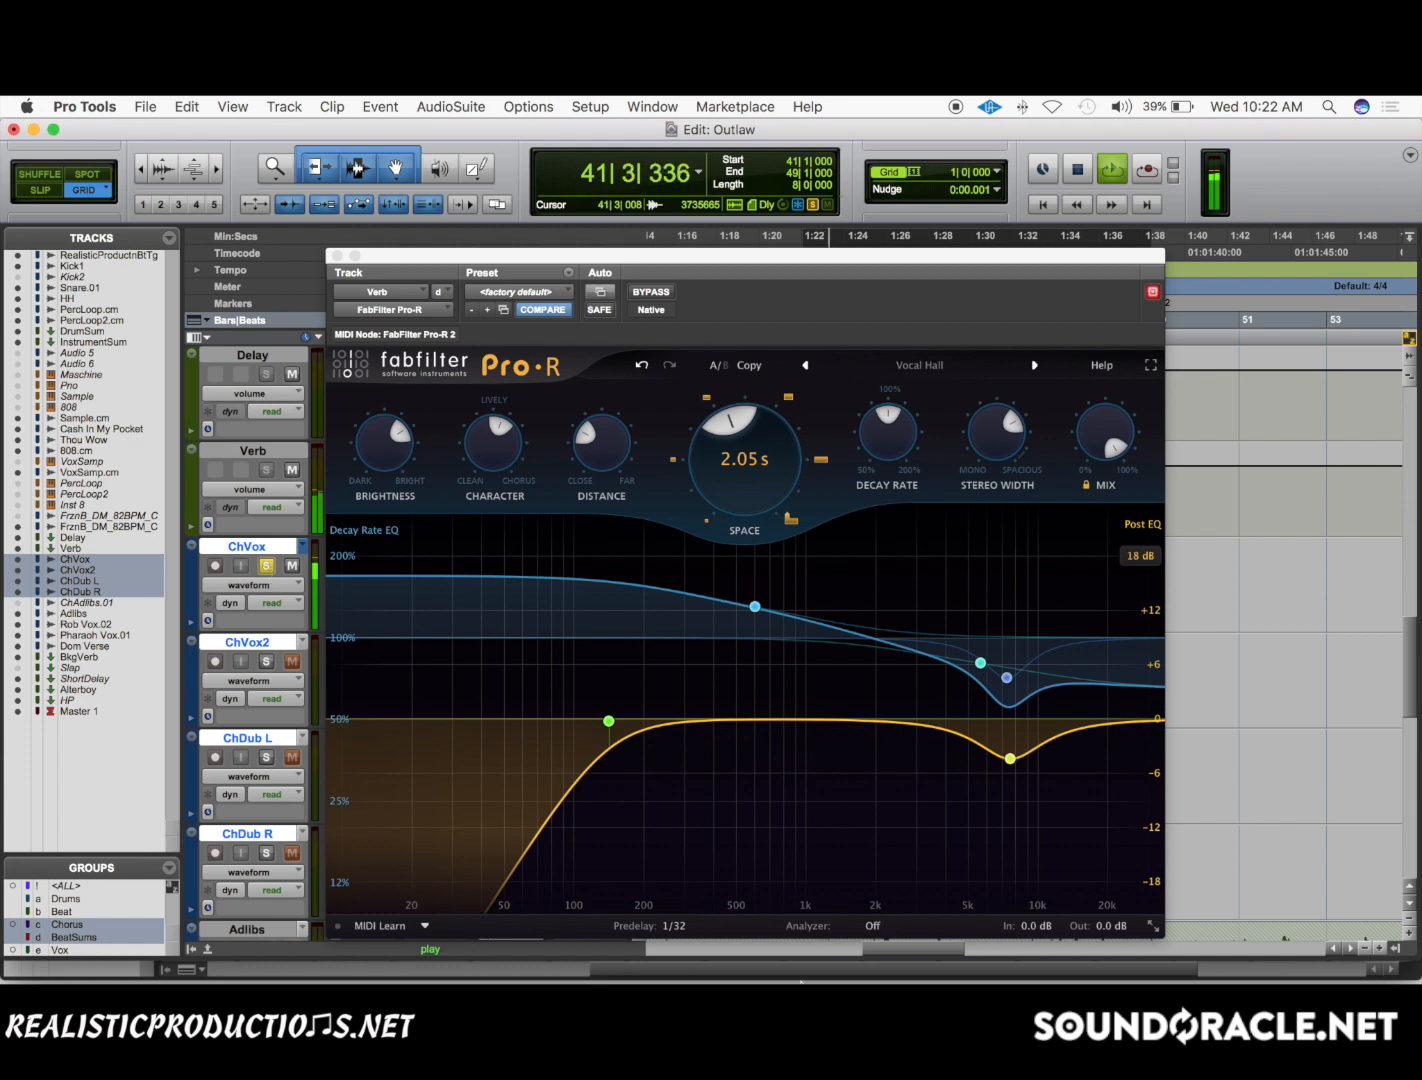
{"action": "key", "text": "space"}
Unsync Pro-R's predelay from the tempo and audition soloed ChVox from bar 41 at 34 ms.
{"action": "left_click", "coordinate": [676, 928]}
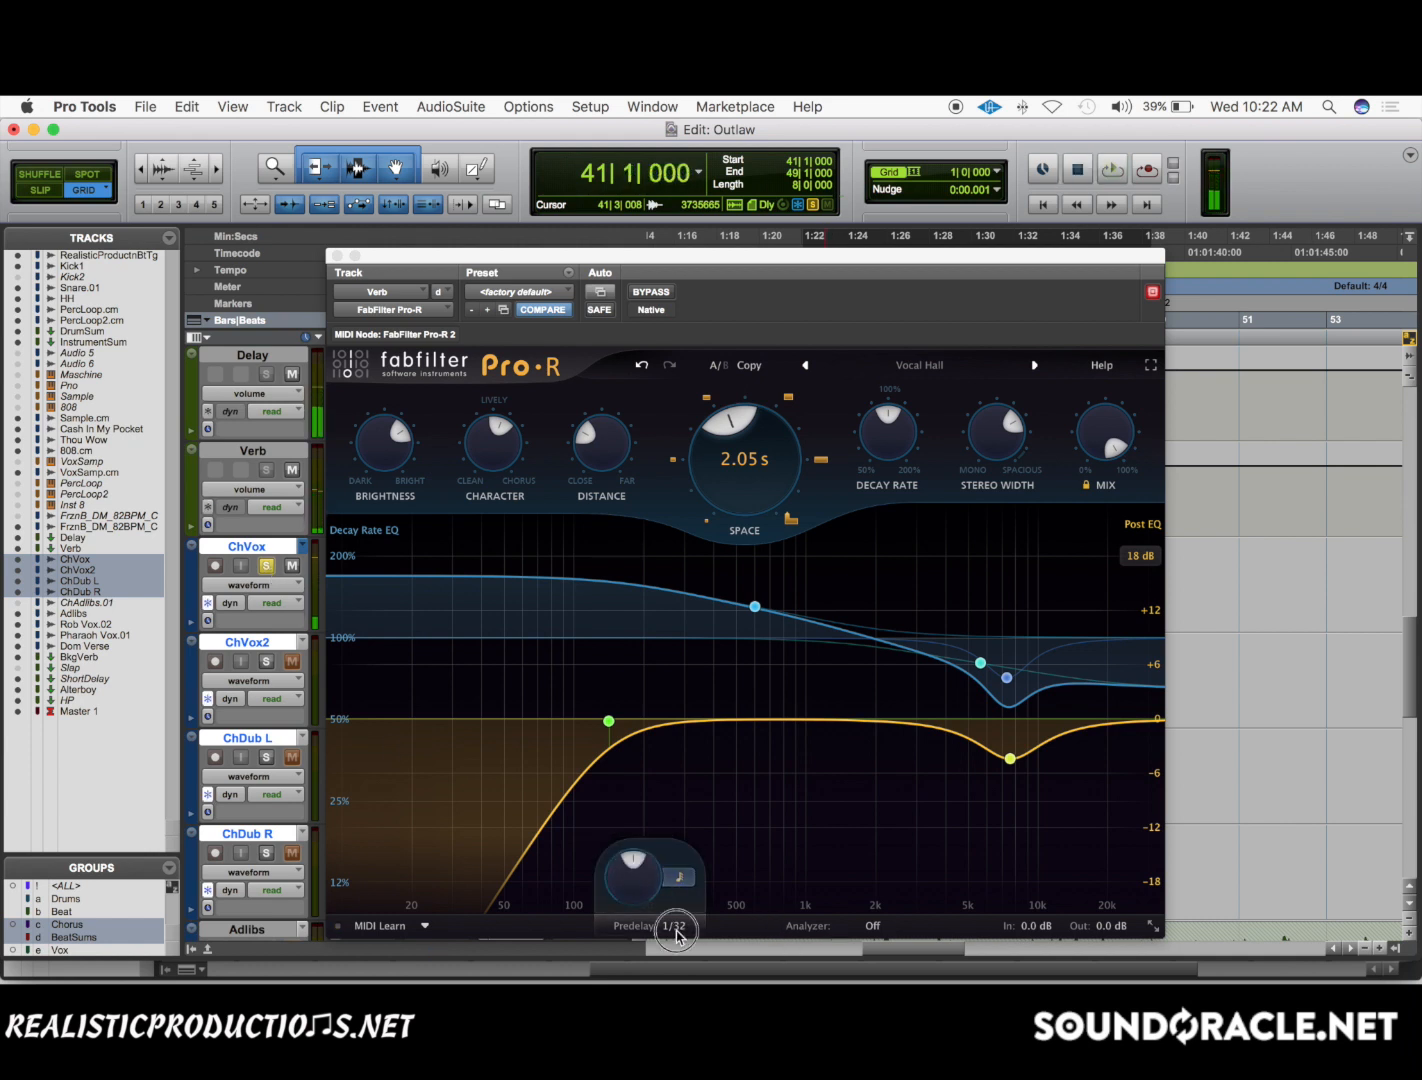
{"action": "left_click", "coordinate": [679, 878]}
{"action": "left_click", "coordinate": [678, 899]}
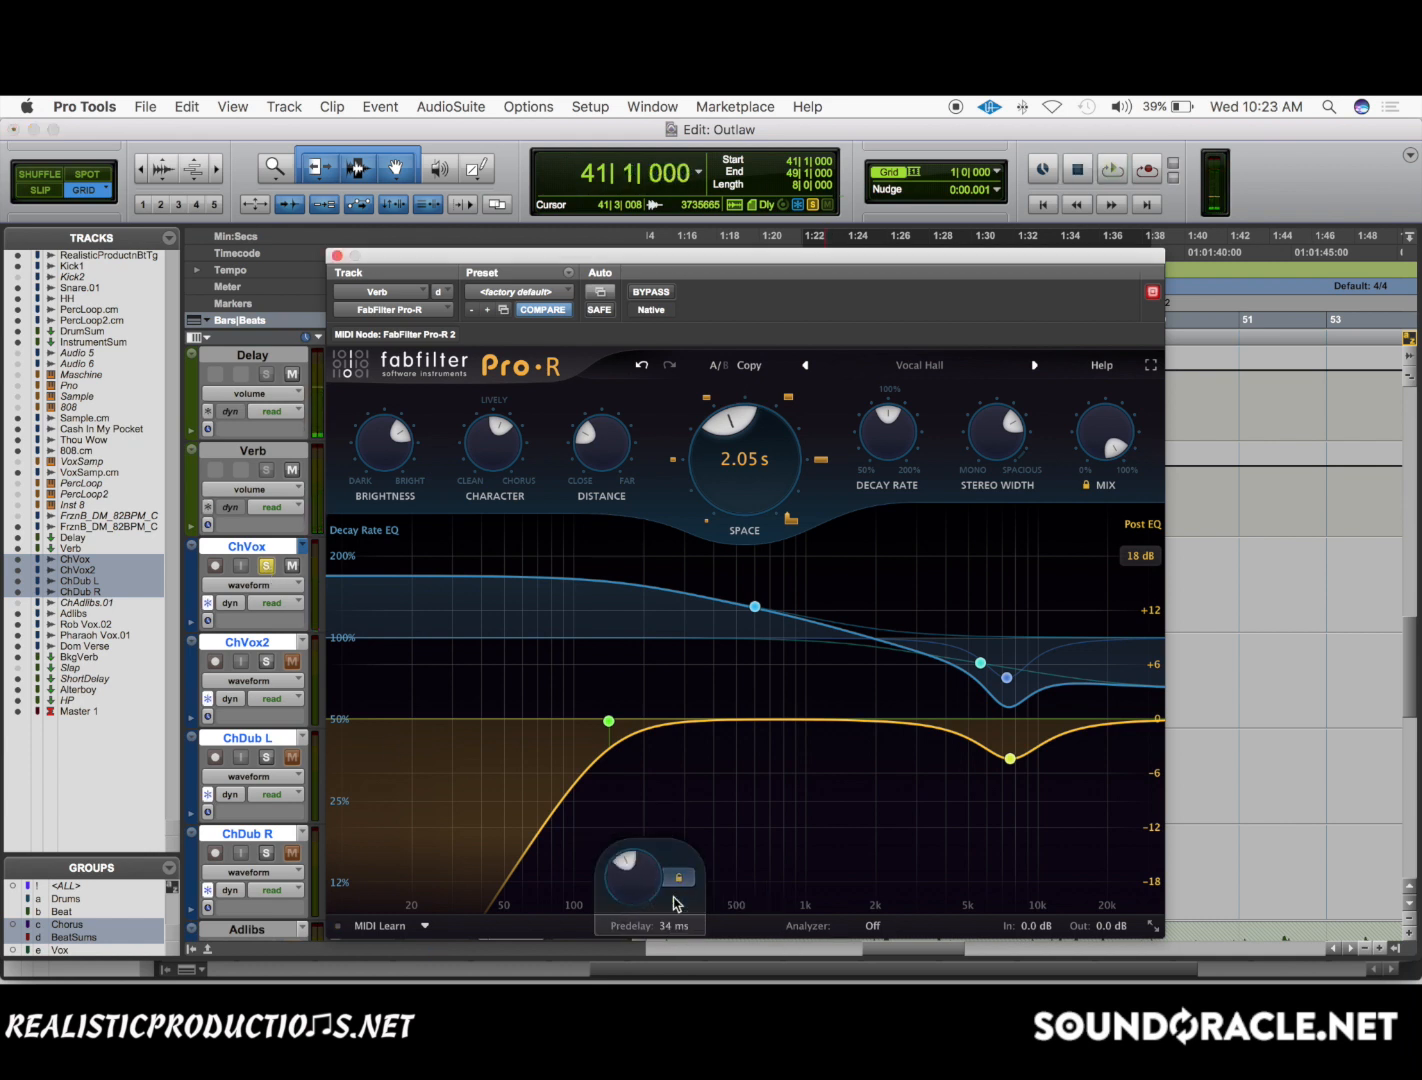
{"action": "key", "text": "space"}
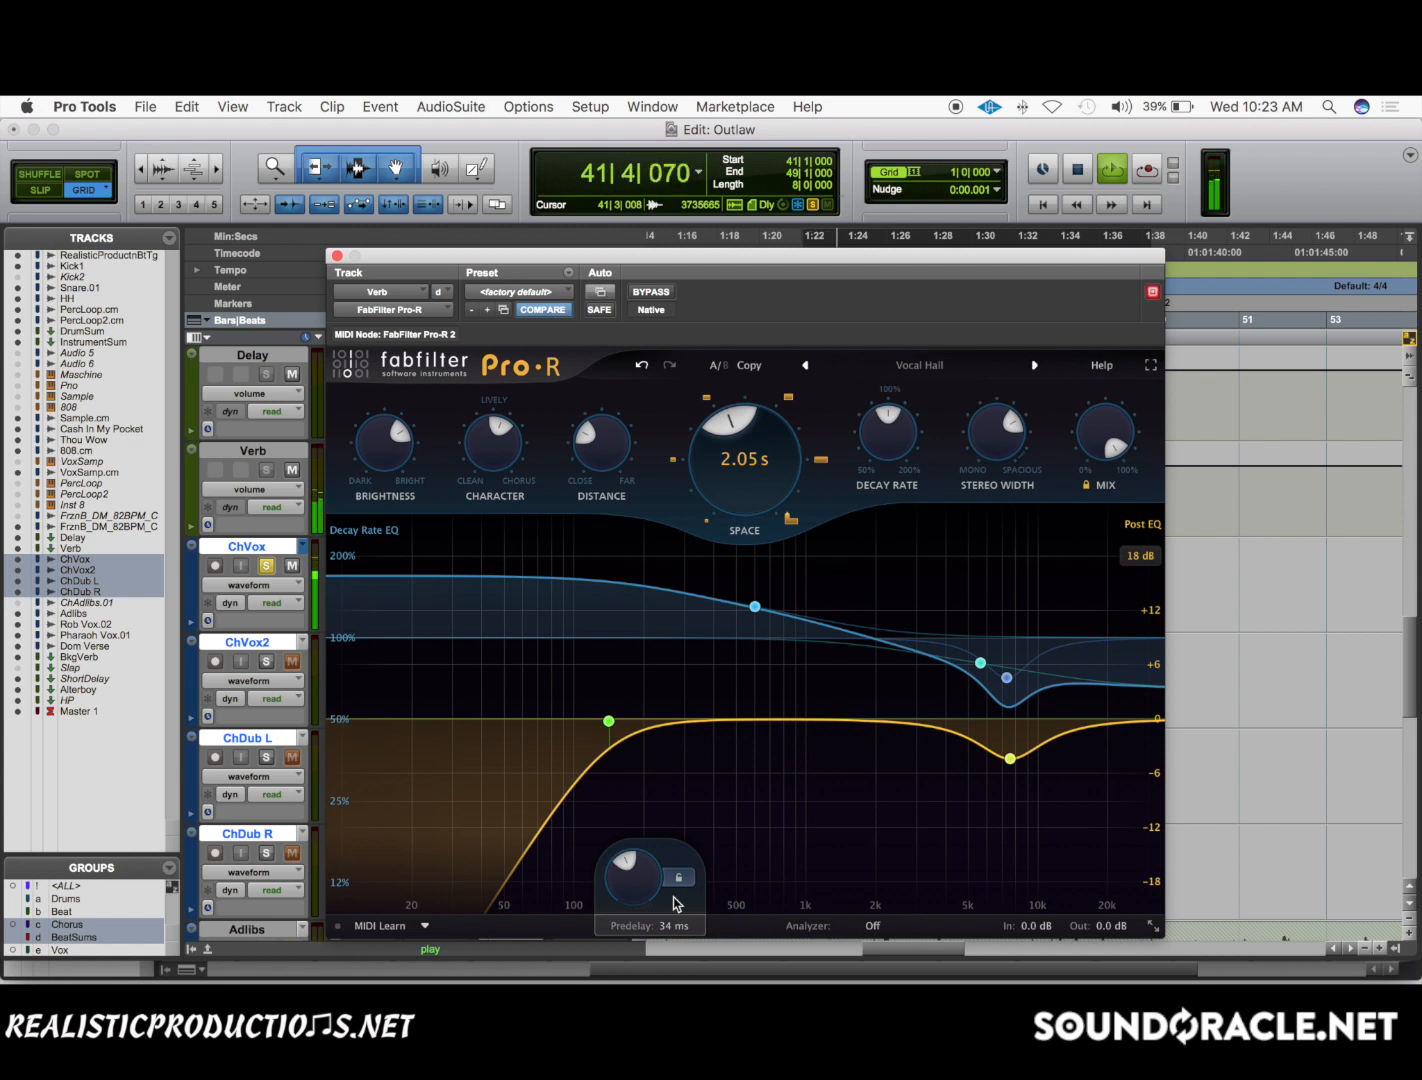
{"action": "mouse_move", "coordinate": [636, 893]}
{"action": "key", "text": "space"}
Set Pro-R's predelay to 0 ms and play soloed ChVox from bar 41.
{"action": "left_click_drag", "start_coordinate": [636, 893], "coordinate": [636, 896]}
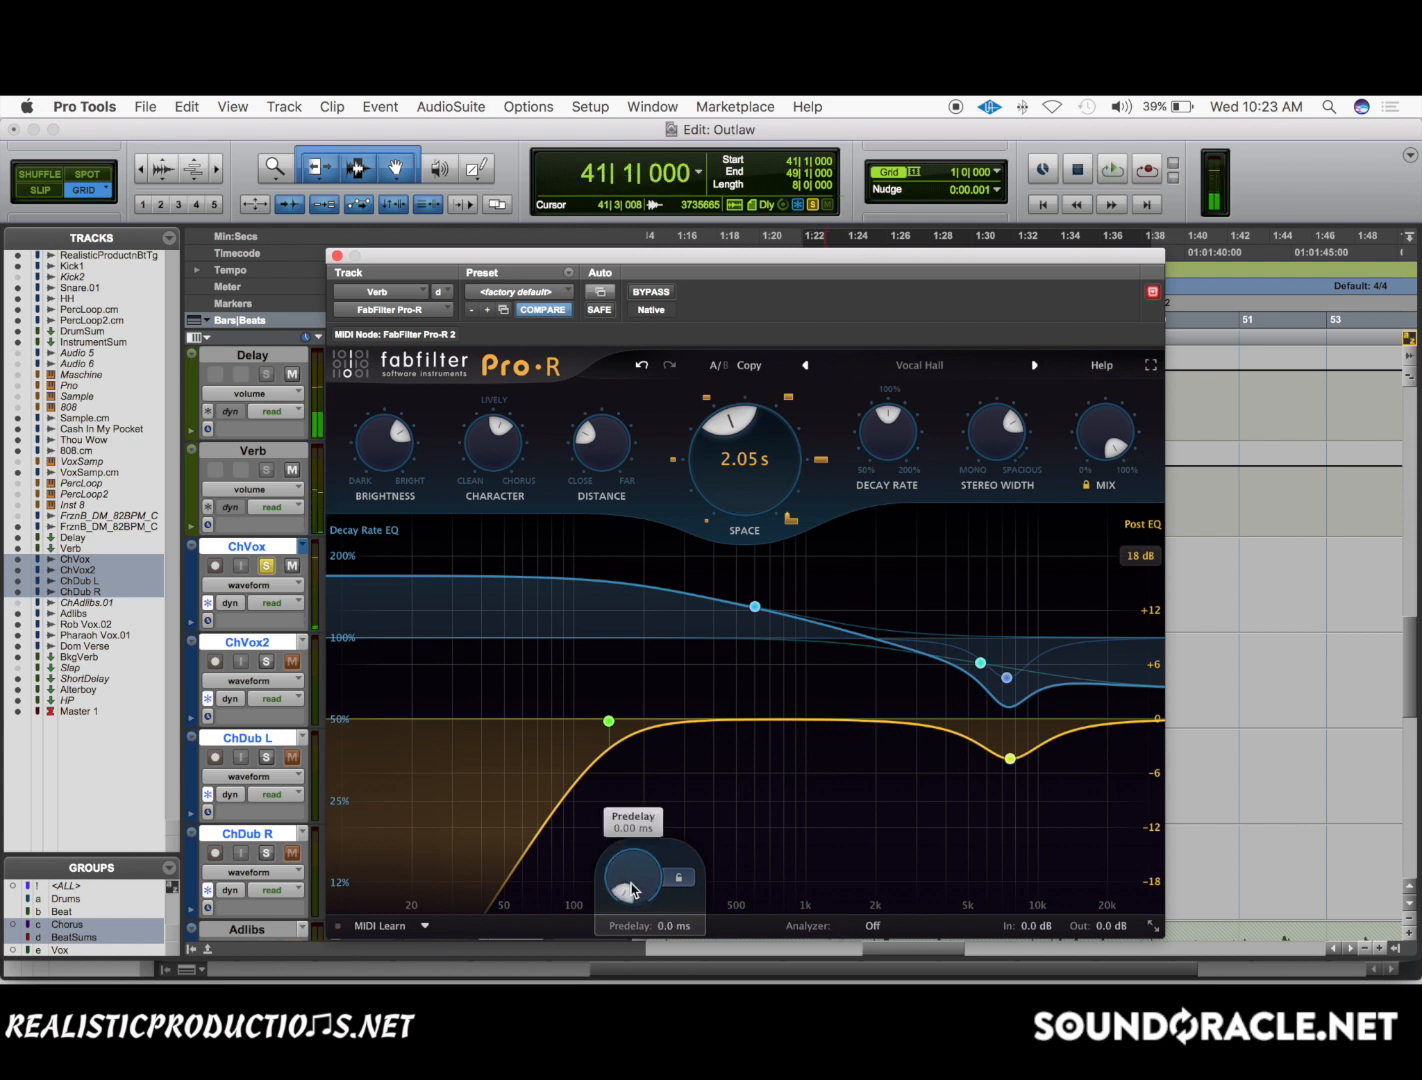
{"action": "key", "text": "space"}
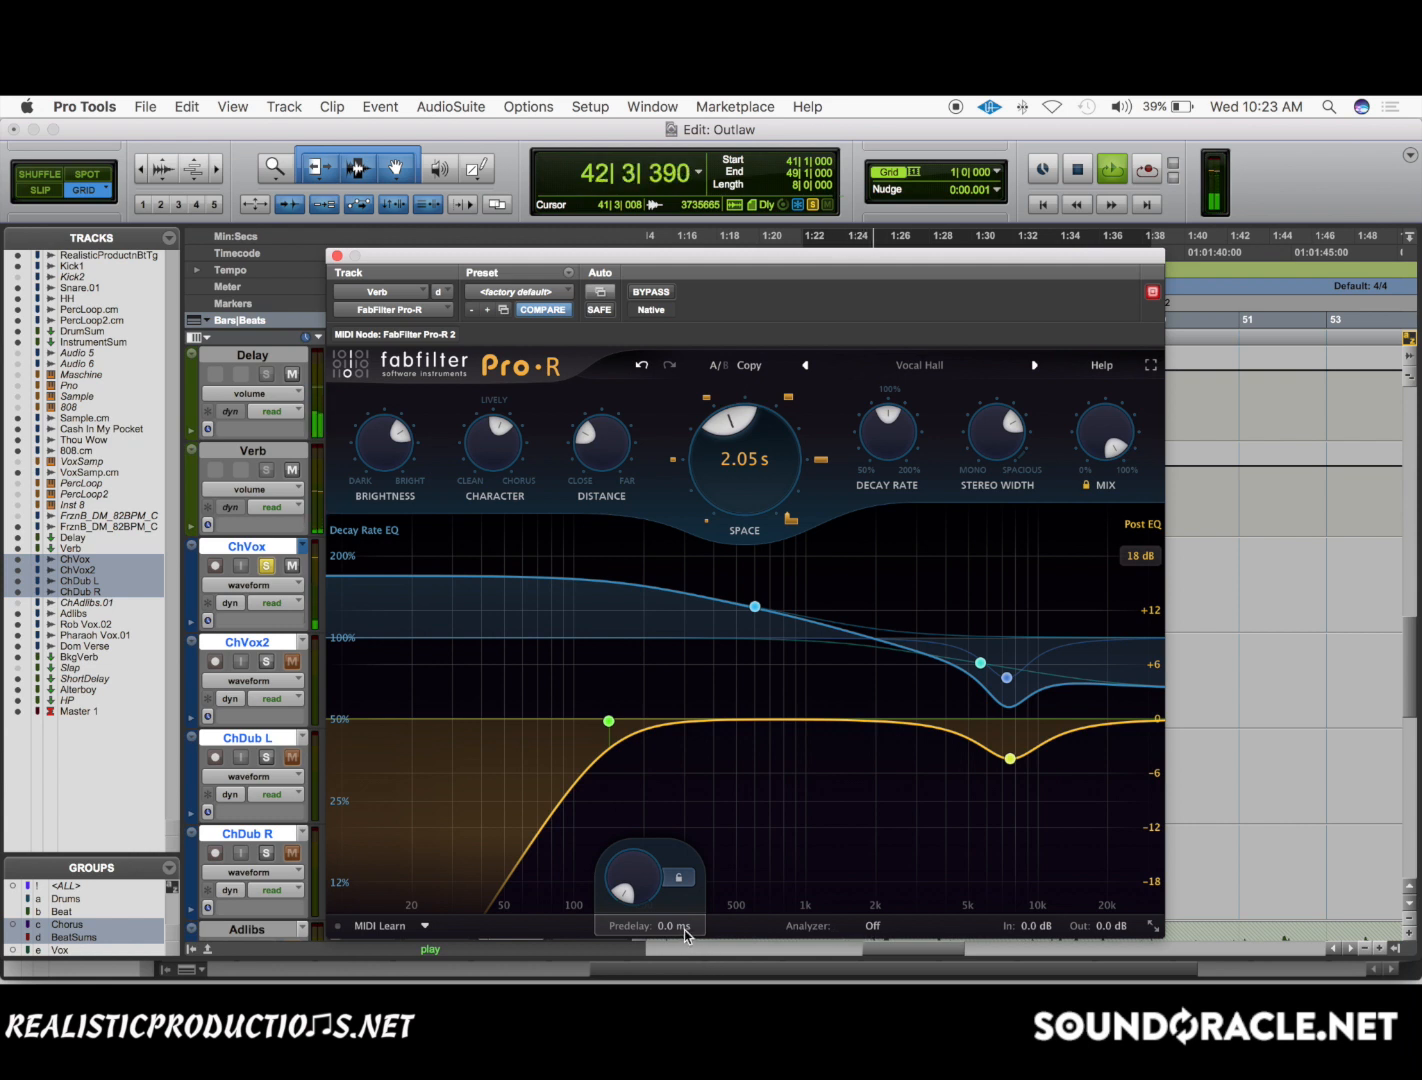
{"action": "key", "text": "space"}
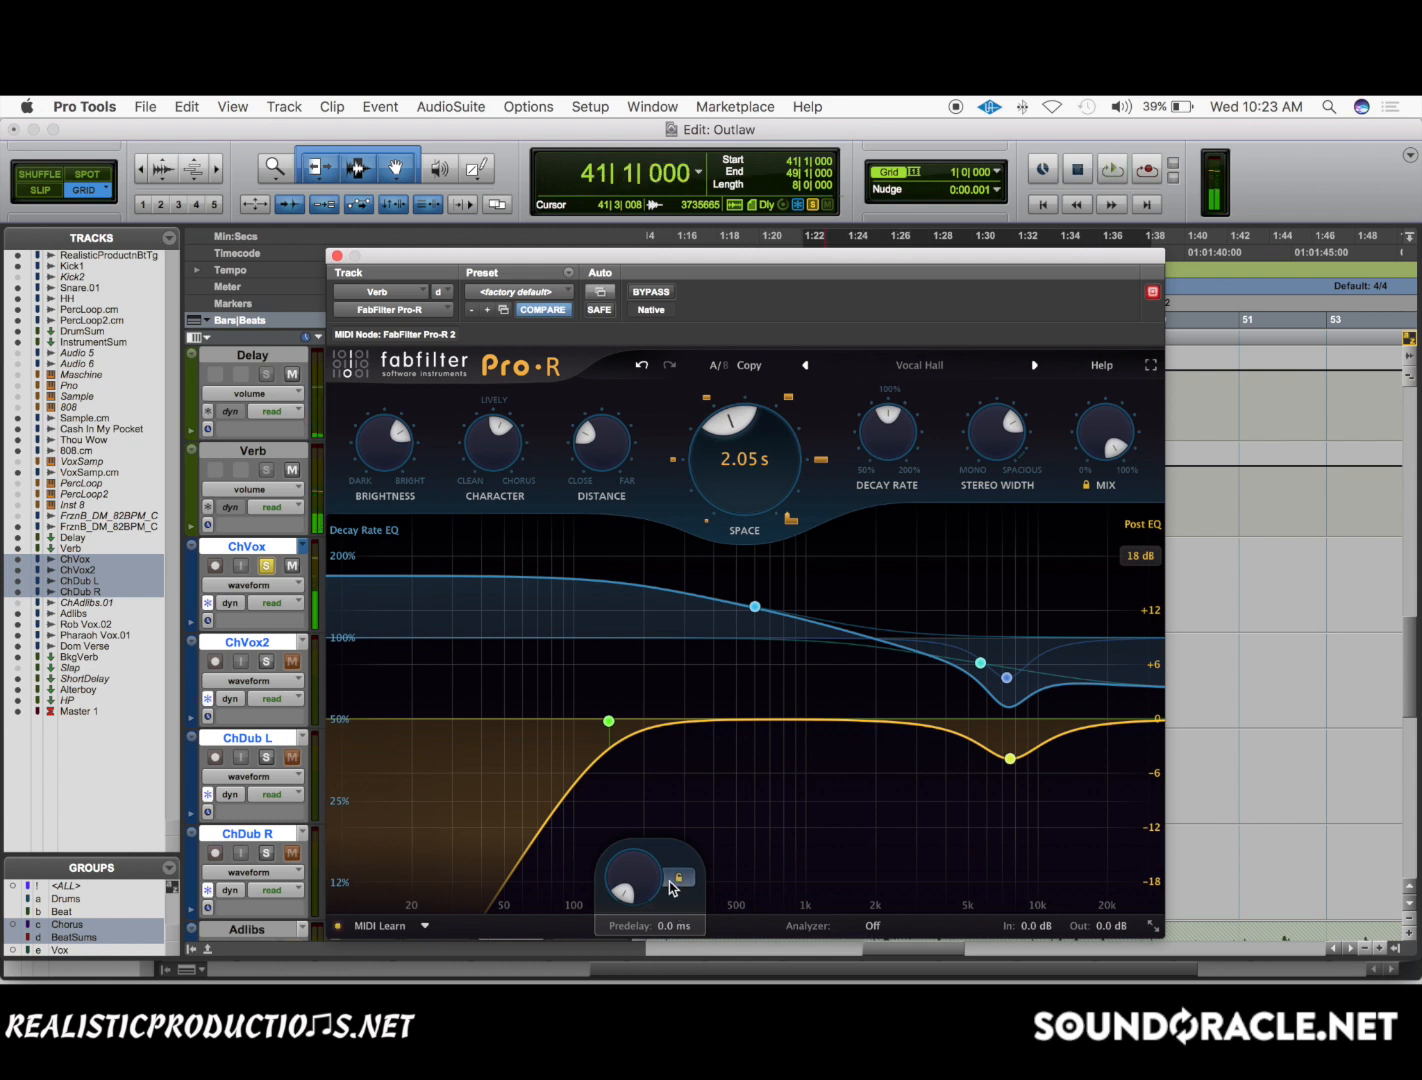
Sync Pro-R's predelay to 1/32 and play soloed ChVox from bar 41.
{"action": "left_click", "coordinate": [750, 900]}
{"action": "key", "text": "space"}
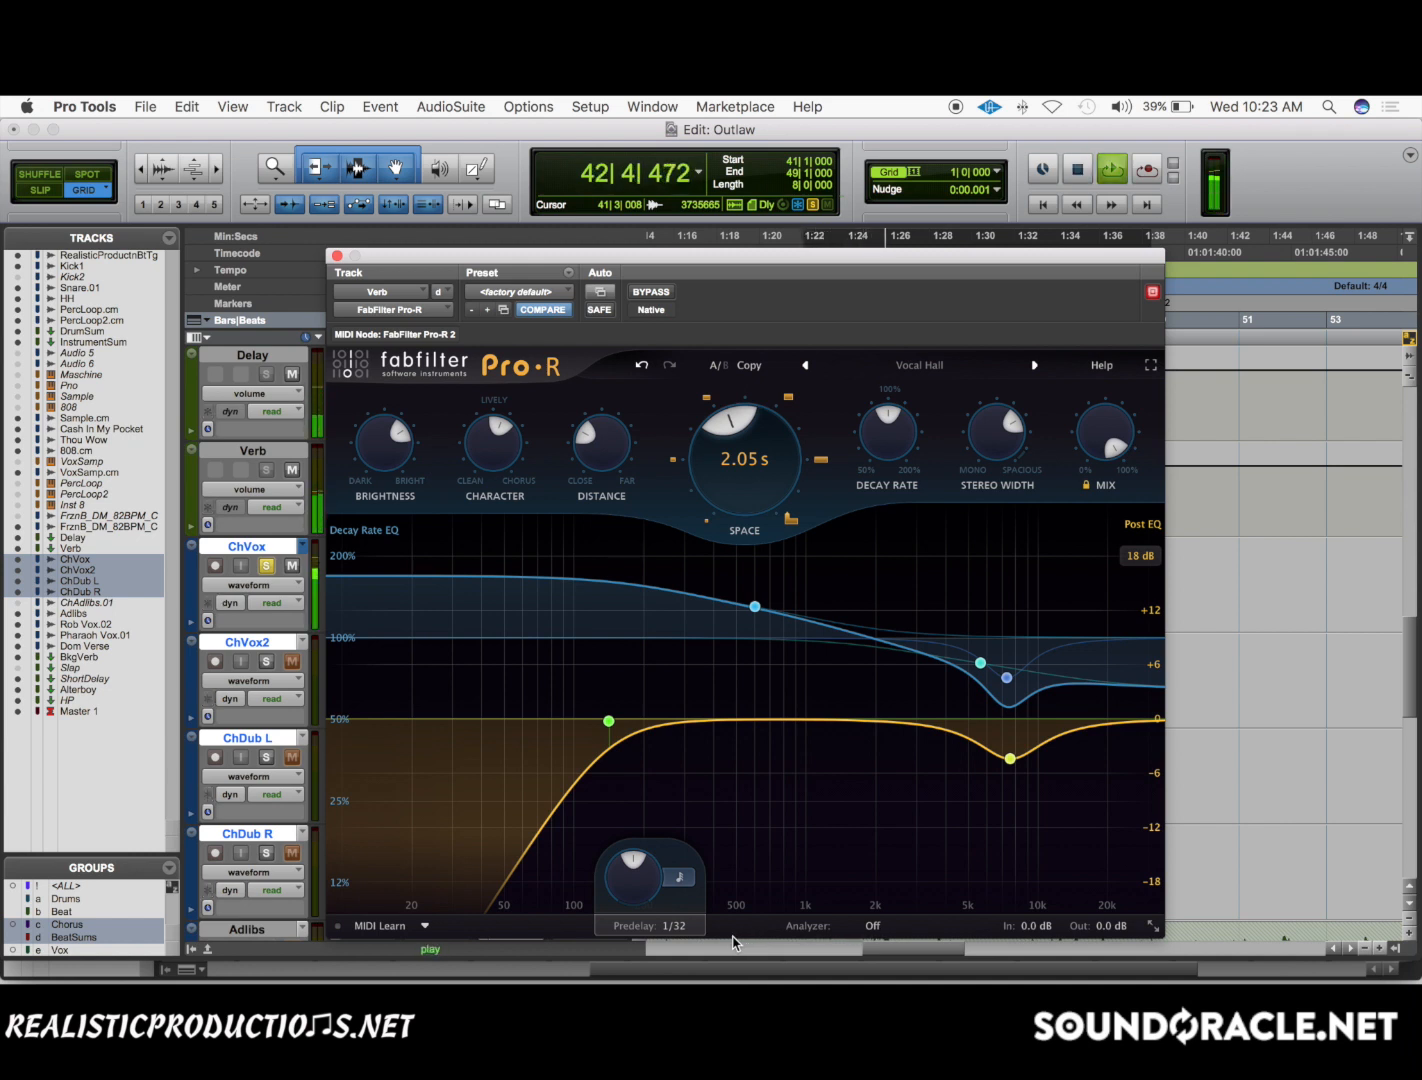
{"action": "key", "text": "space"}
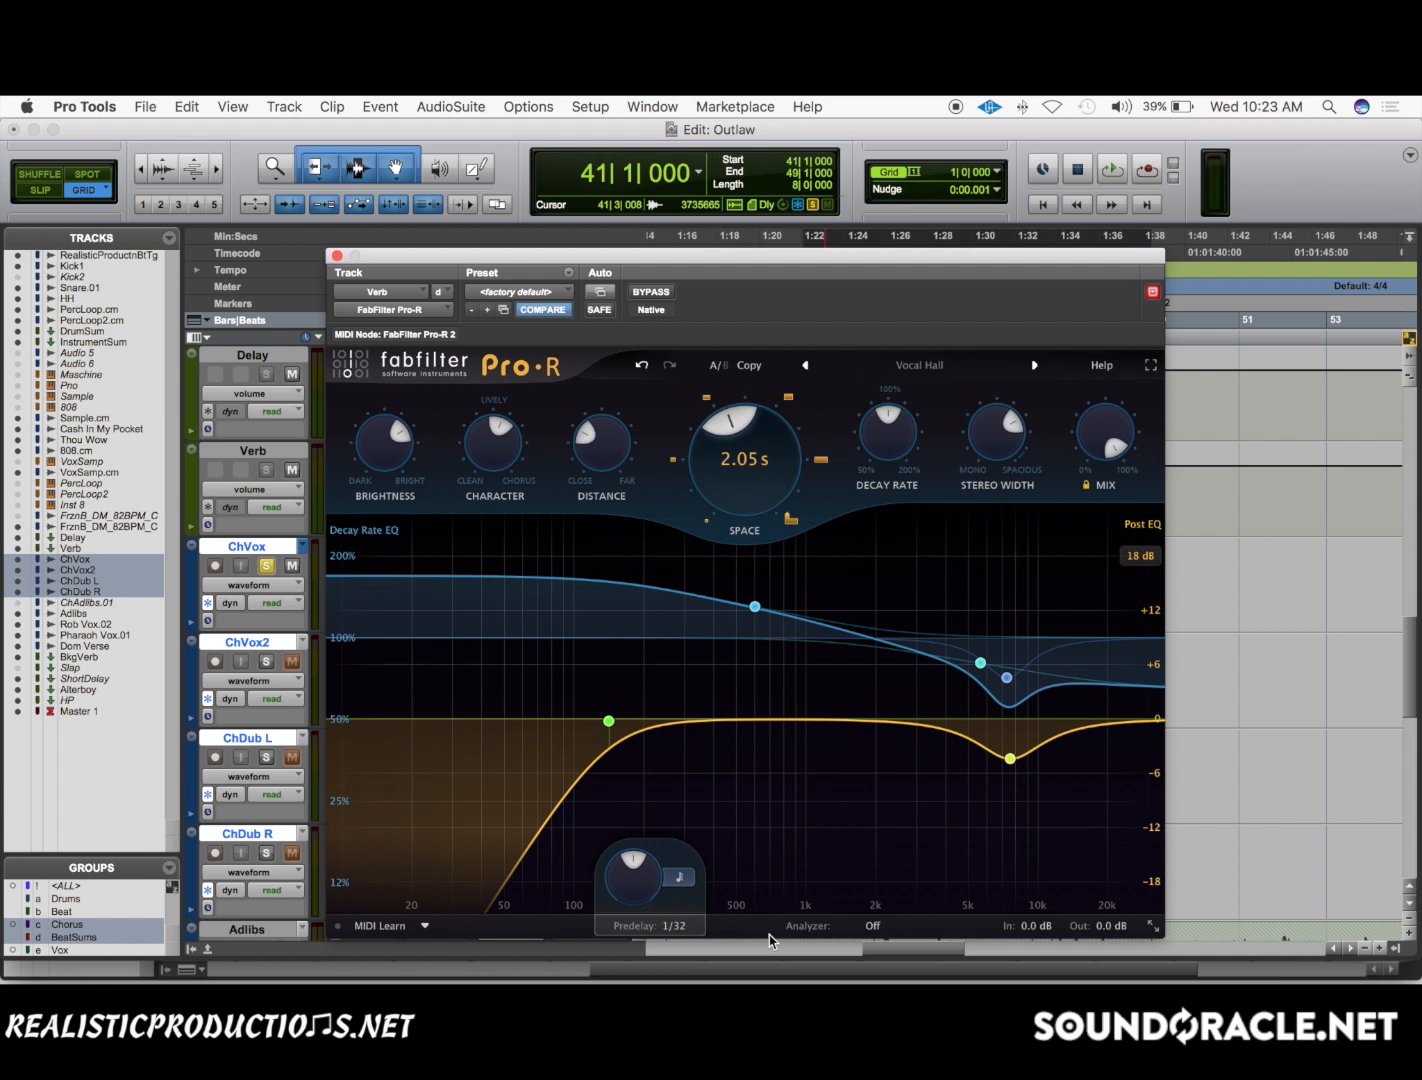
Audition soloed ChVox twice from bar 41 with Pro-R's predelay at 1/4, and return the predelay to an unsynced 0 ms.
{"action": "left_click", "coordinate": [679, 879]}
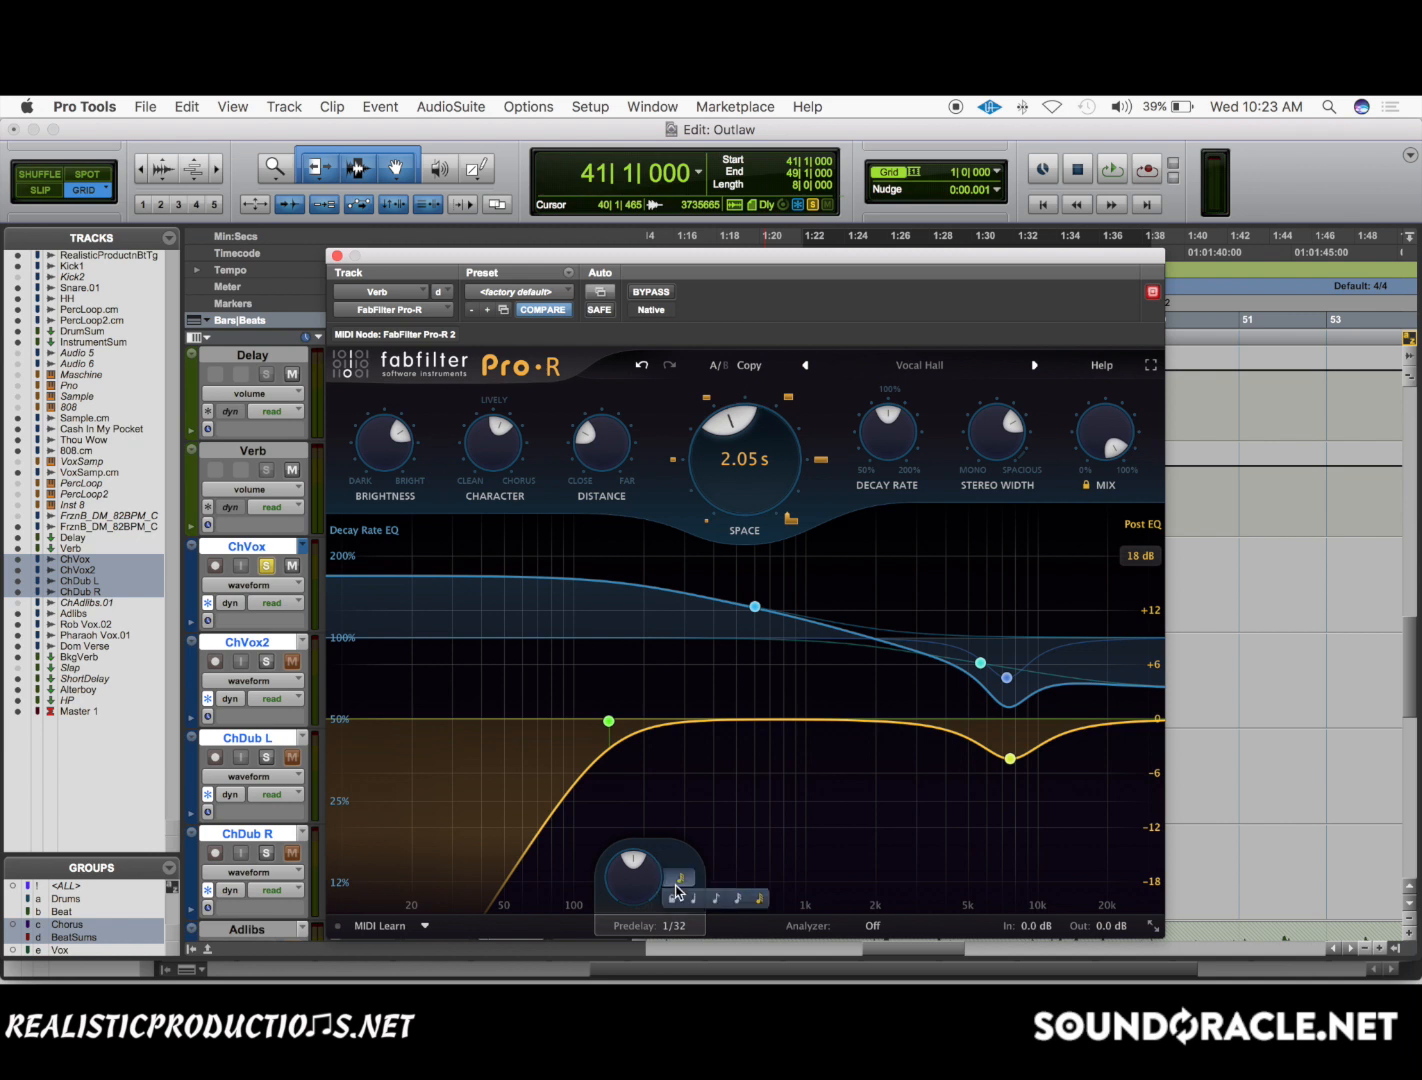
{"action": "left_click", "coordinate": [688, 894]}
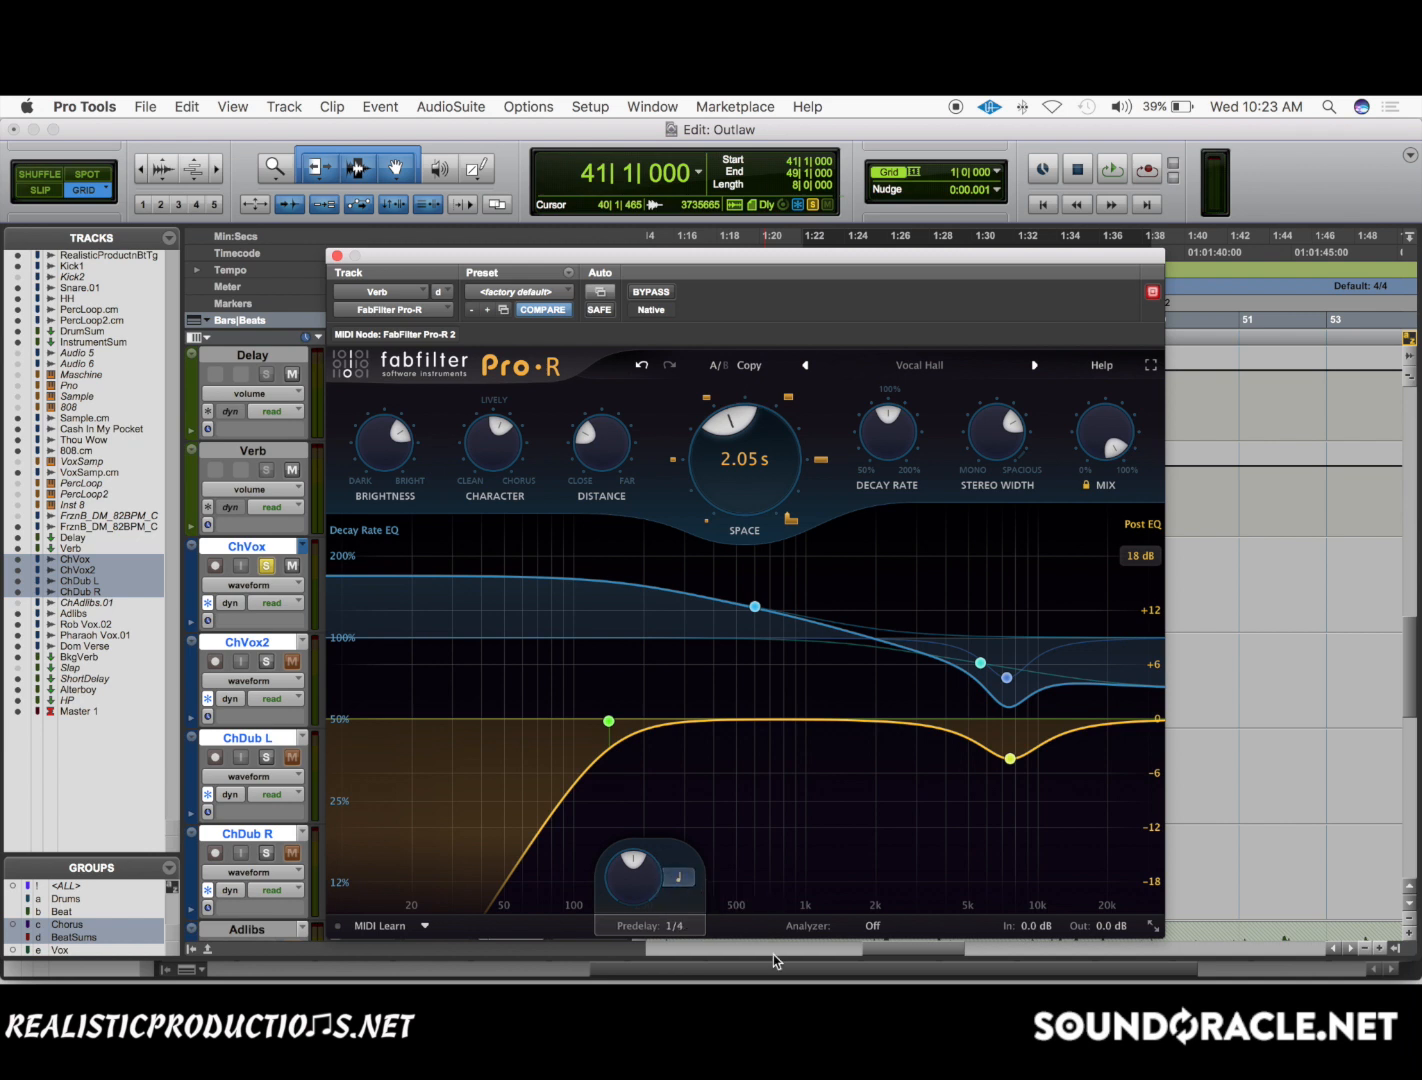
{"action": "key", "text": "space"}
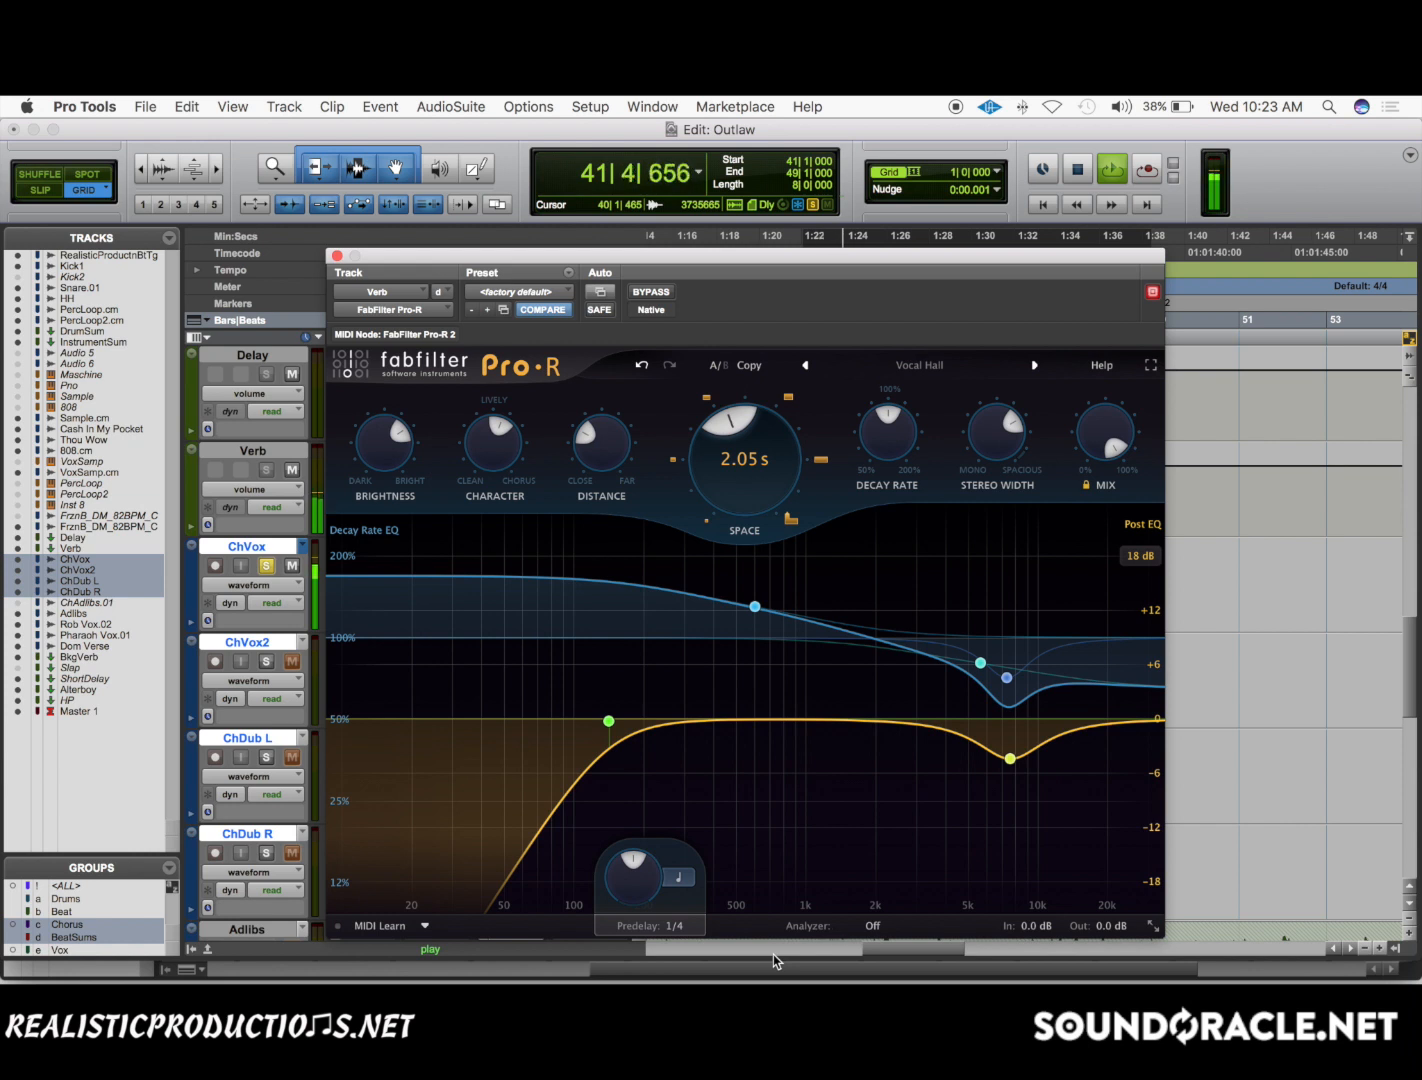
{"action": "key", "text": "space"}
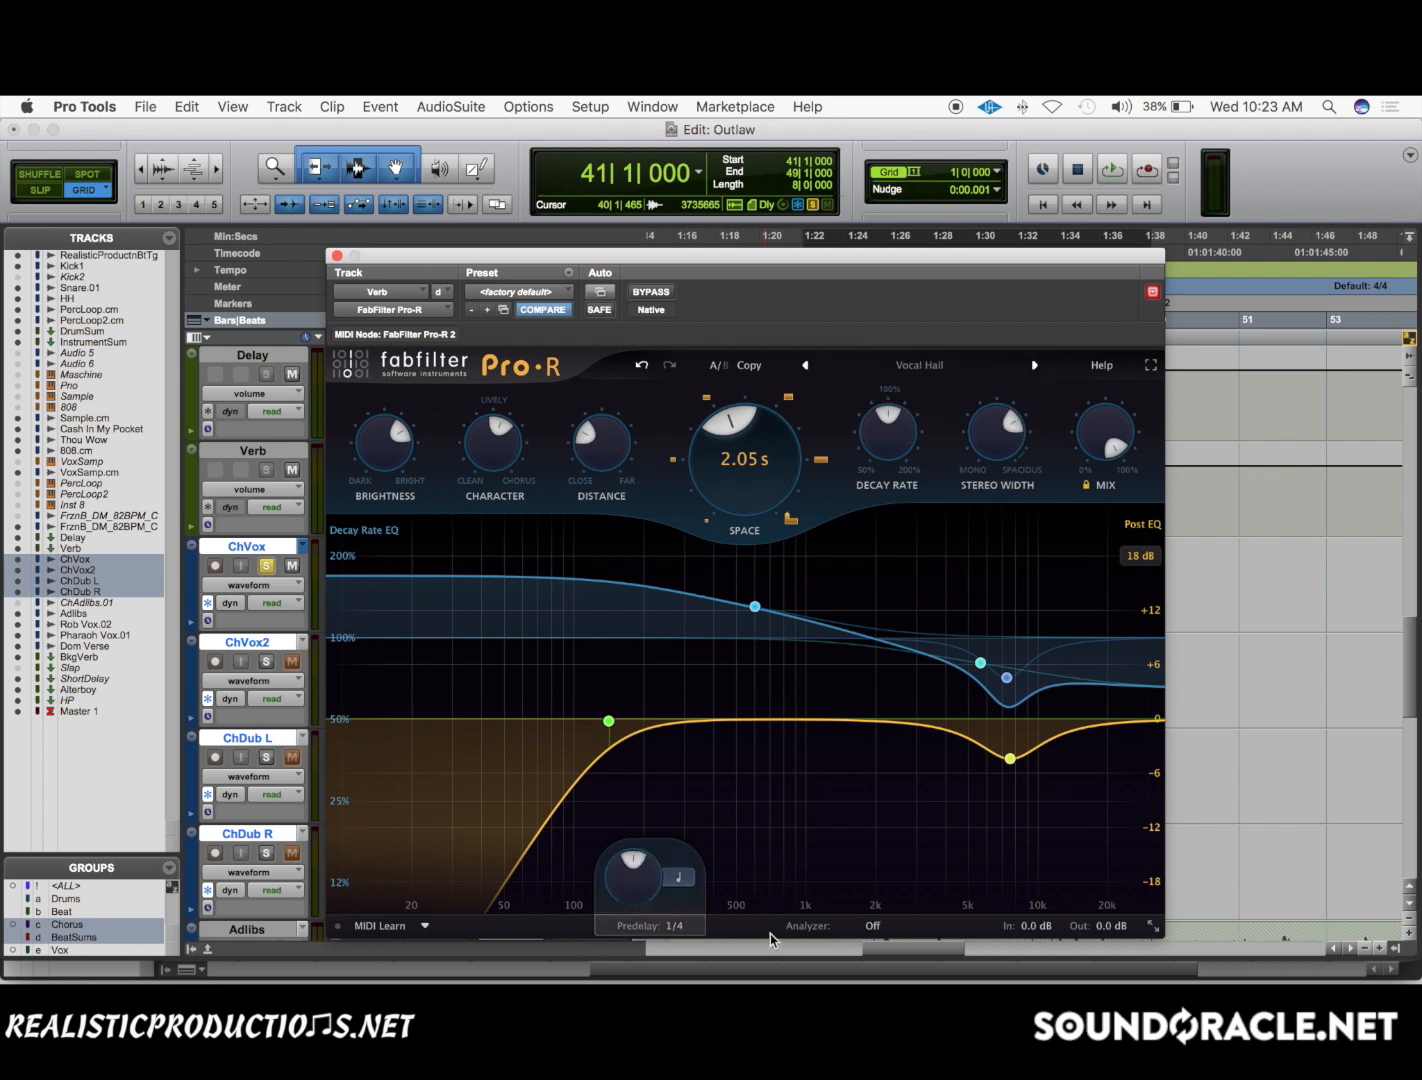
{"action": "key", "text": "space"}
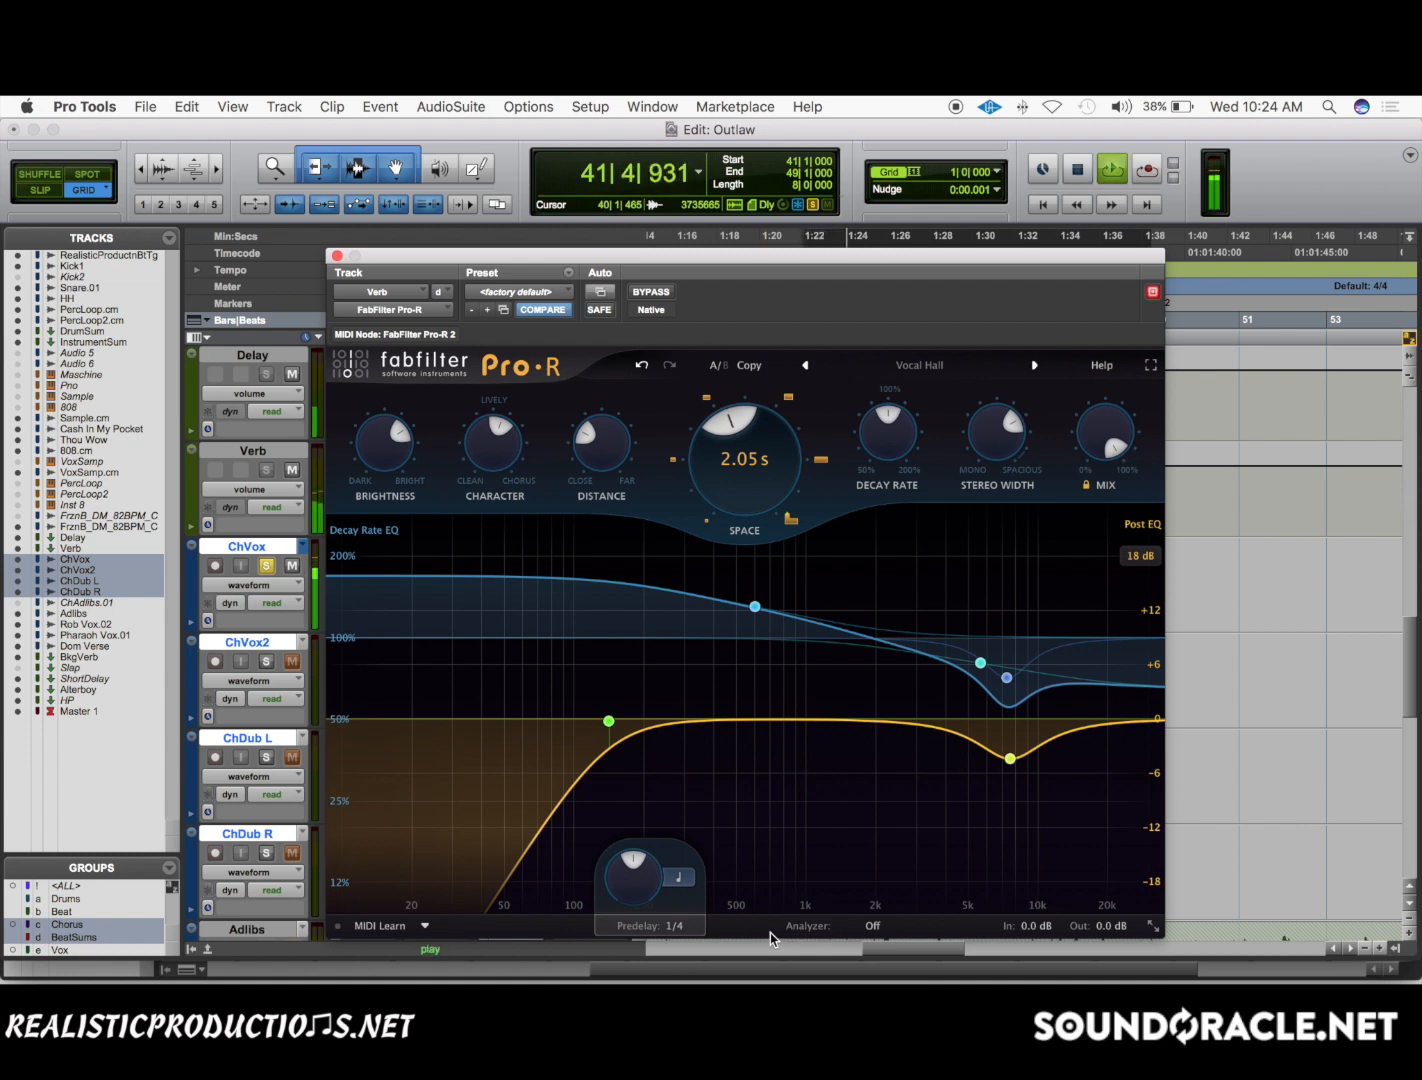
{"action": "key", "text": "space"}
{"action": "left_click", "coordinate": [675, 898]}
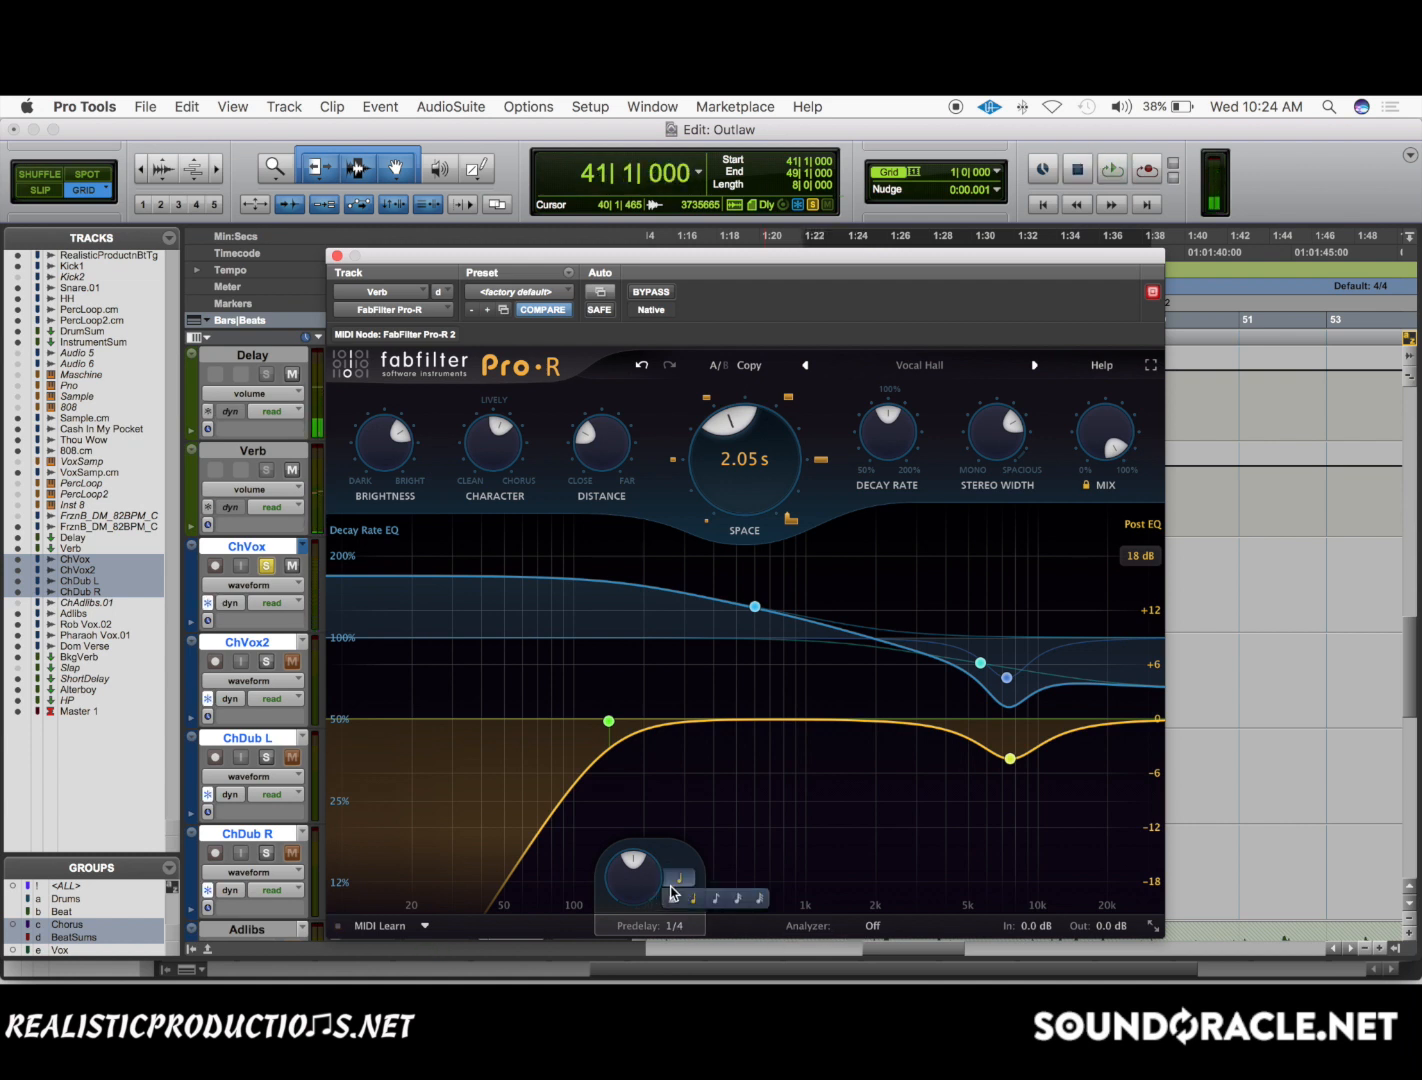
{"action": "left_click", "coordinate": [757, 900]}
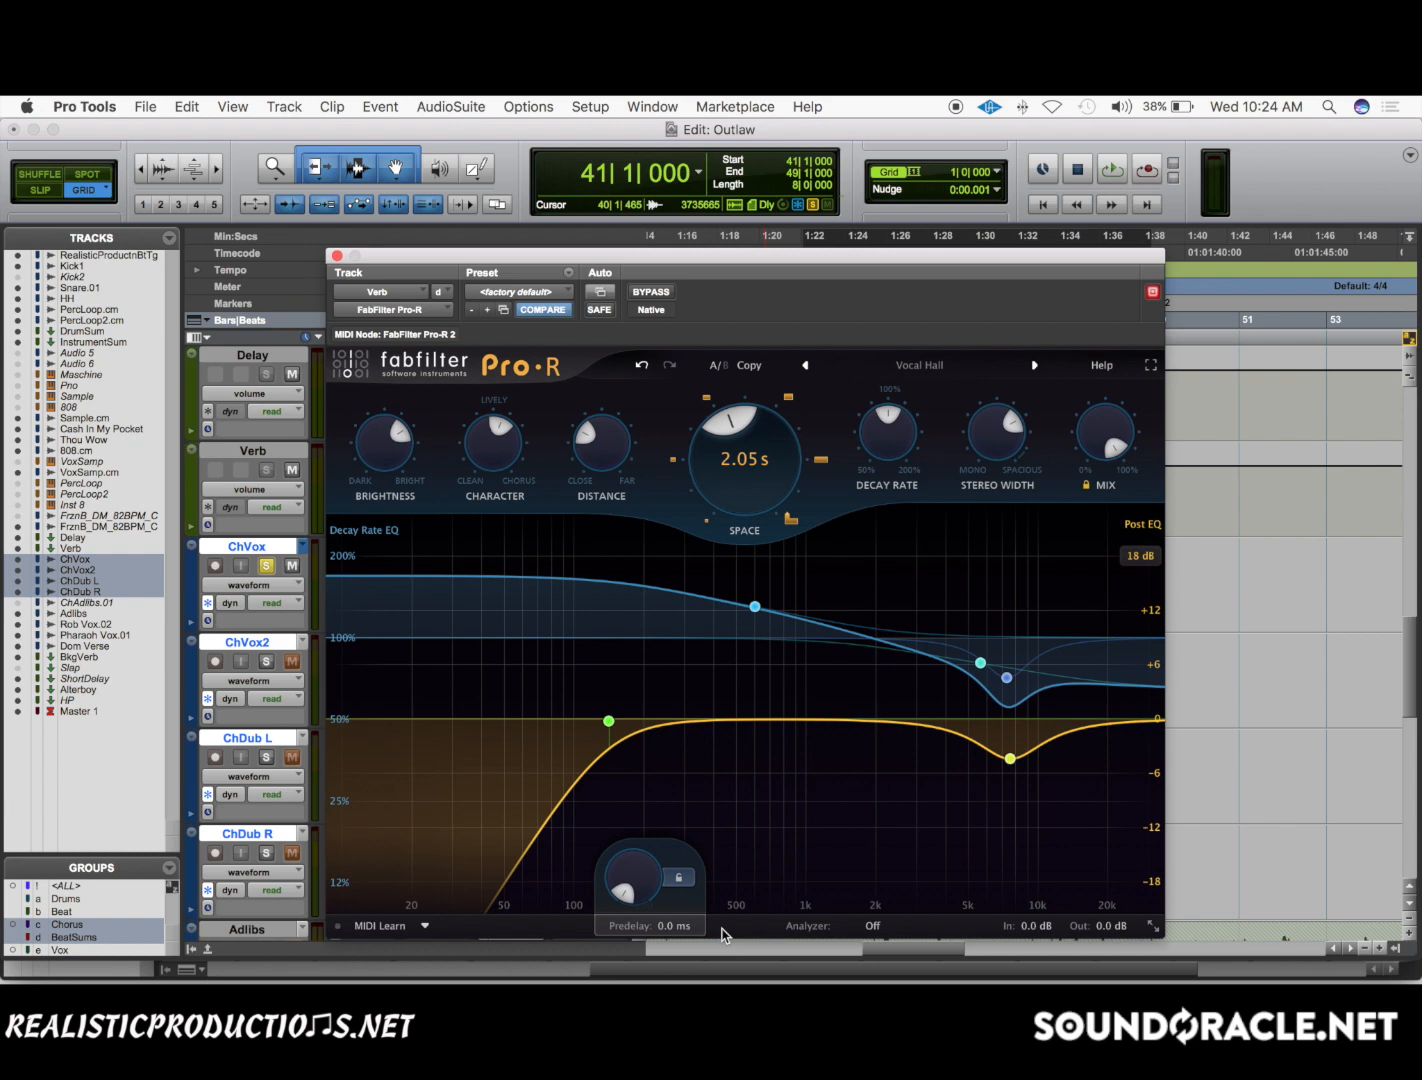
Switch to the Notification Center calculator and divide 7500 by the session tempo of 117.
{"action": "scroll", "coordinate": [722, 929], "scroll_direction": "right", "scroll_amount": 3}
{"action": "scroll", "coordinate": [1400, 635], "scroll_direction": "down", "scroll_amount": 10}
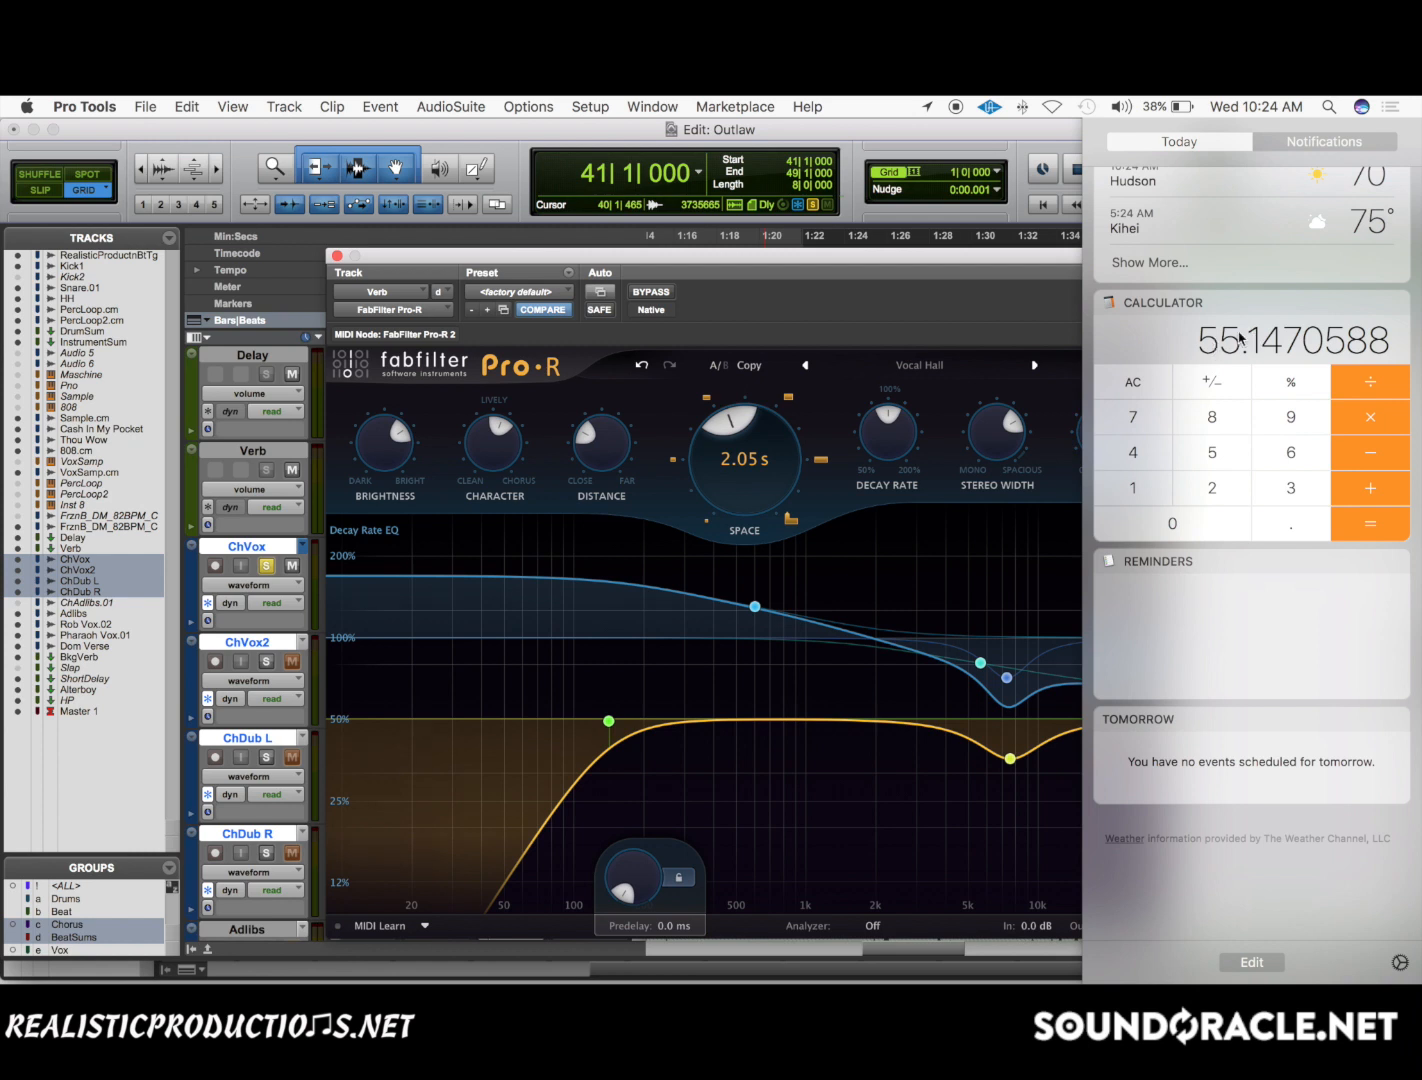
{"action": "left_click", "coordinate": [1123, 390]}
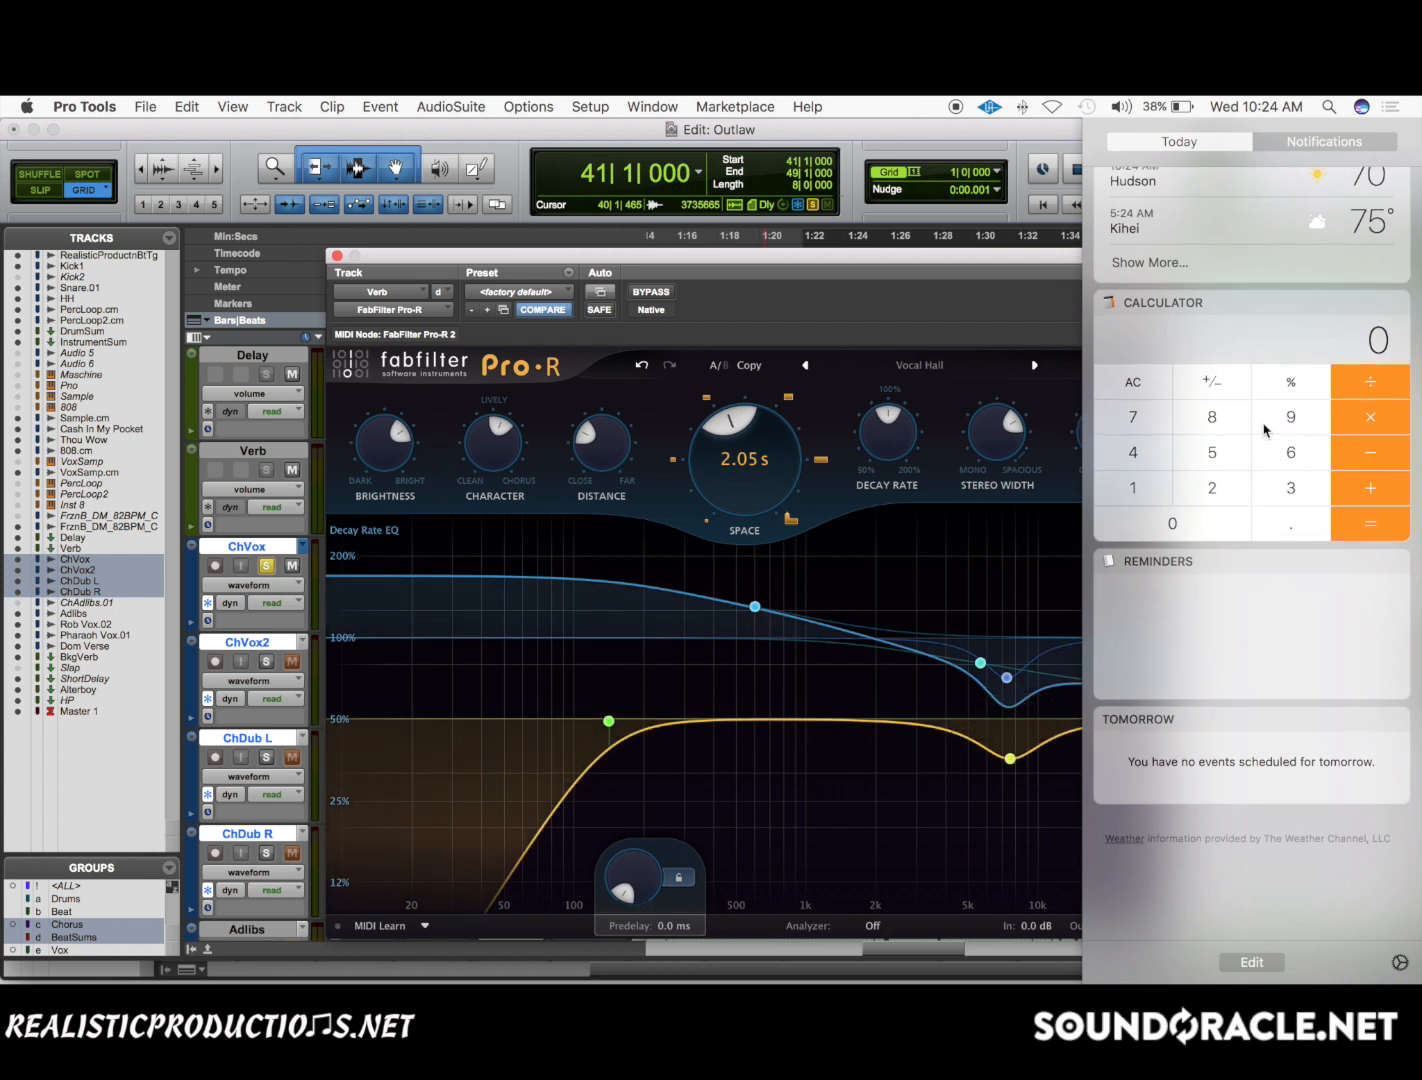
{"action": "type", "text": "7500"}
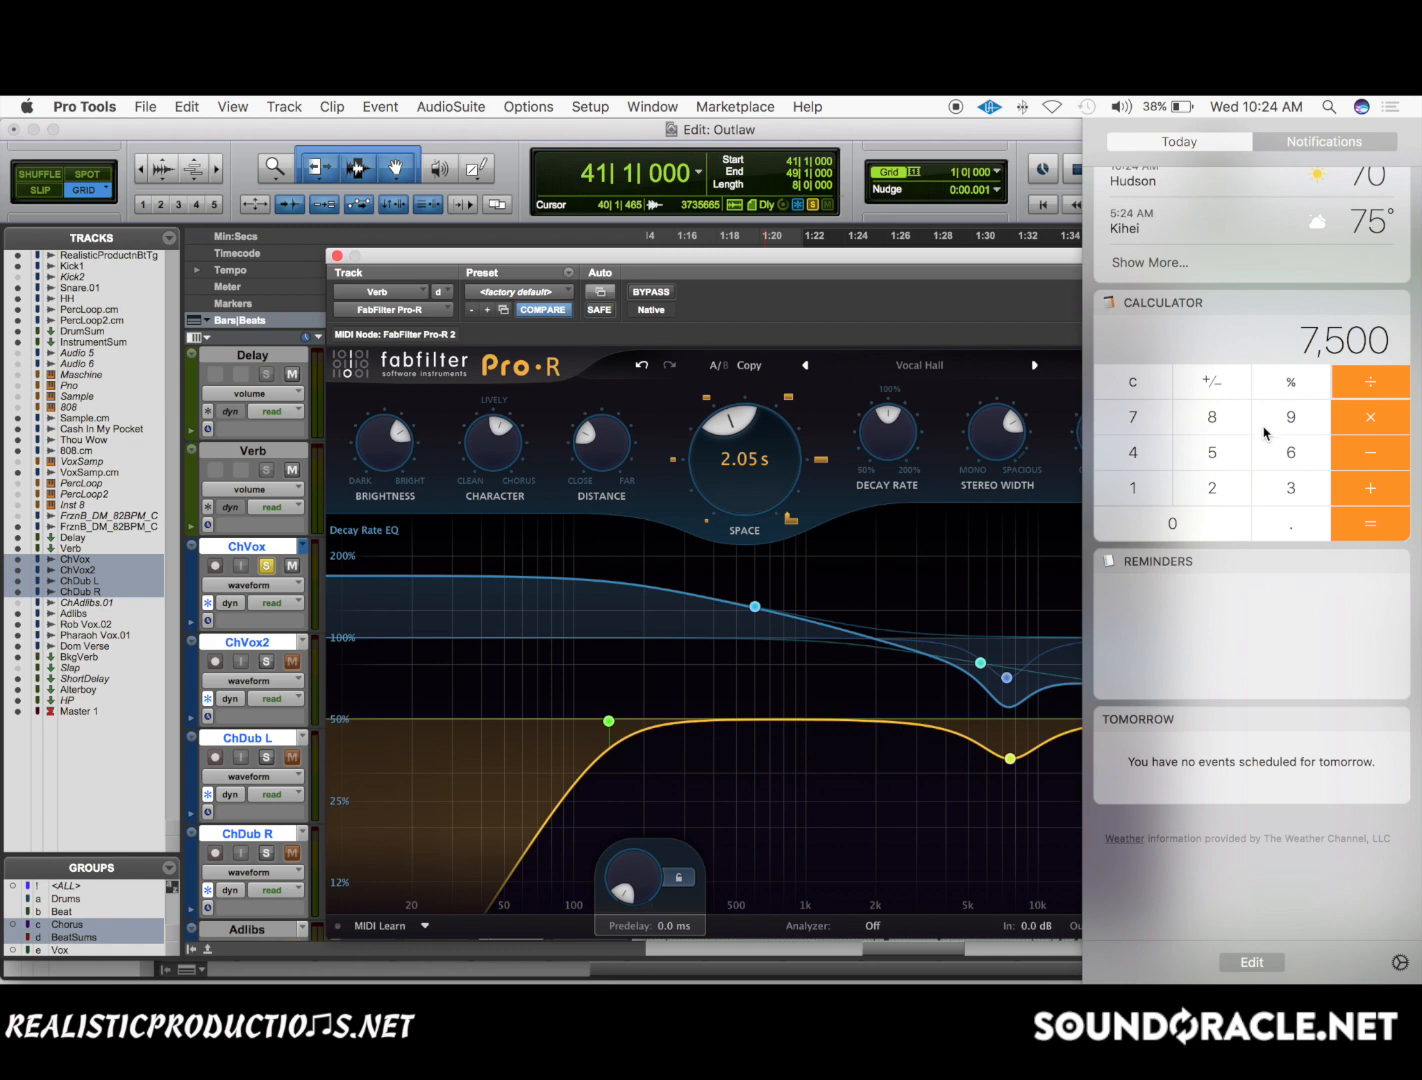
{"action": "left_click_drag", "start_coordinate": [943, 263], "coordinate": [905, 466]}
{"action": "scroll", "coordinate": [905, 340], "scroll_direction": "left", "scroll_amount": 10}
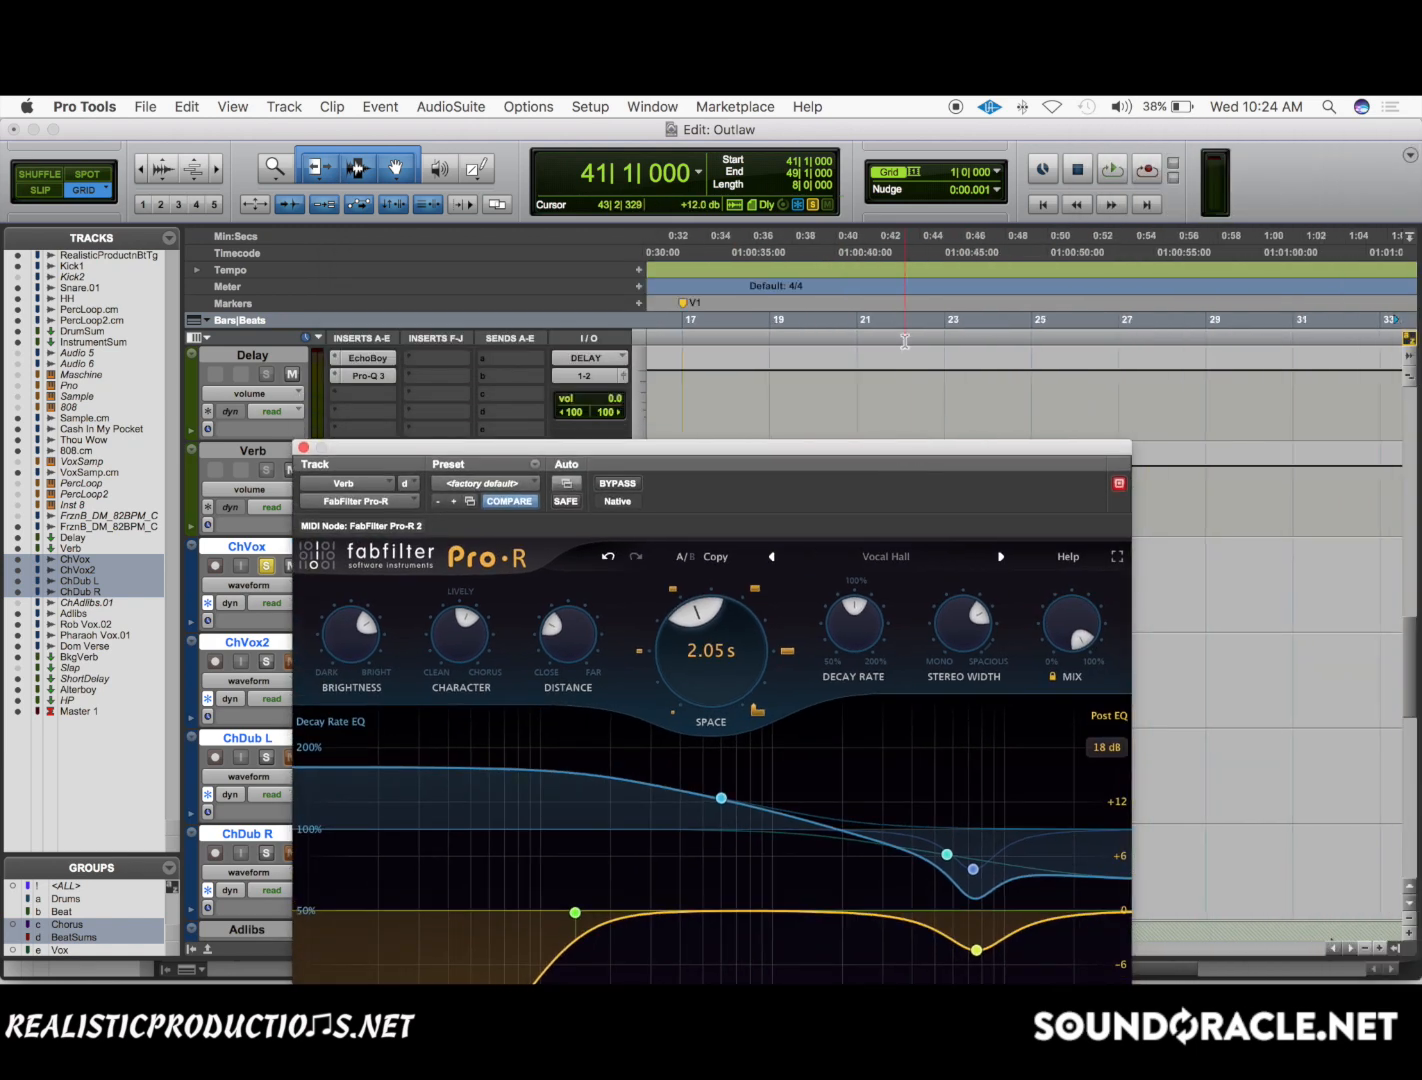
{"action": "scroll", "coordinate": [905, 340], "scroll_direction": "right", "scroll_amount": 8}
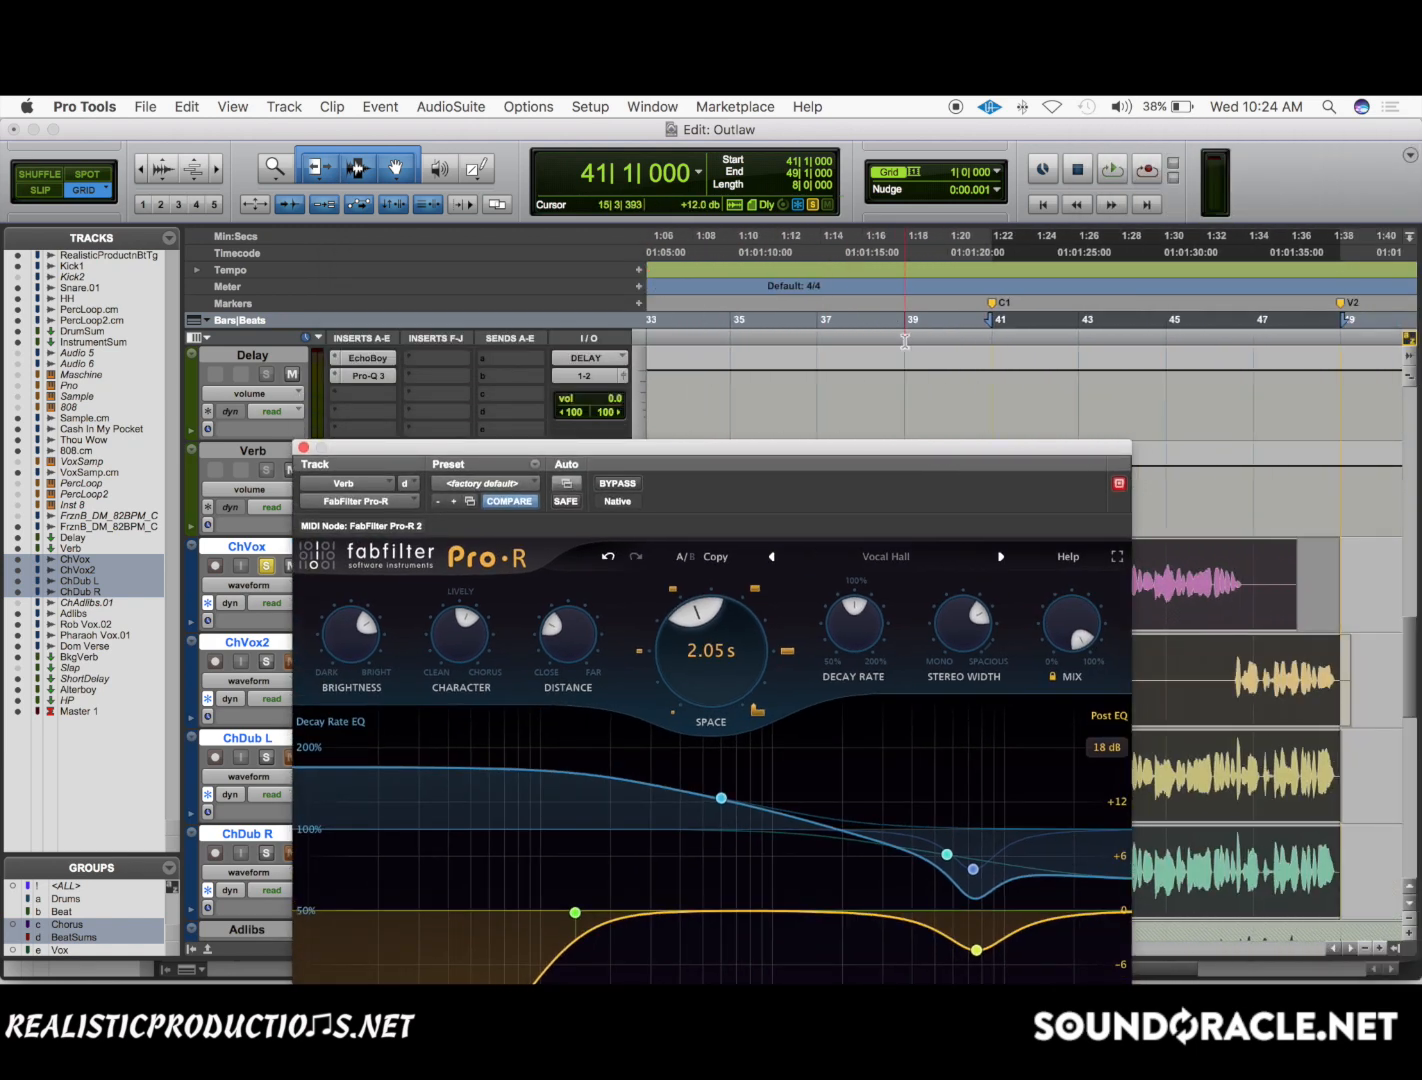
{"action": "scroll", "coordinate": [905, 341], "scroll_direction": "right", "scroll_amount": 5}
{"action": "left_click", "coordinate": [1385, 382]}
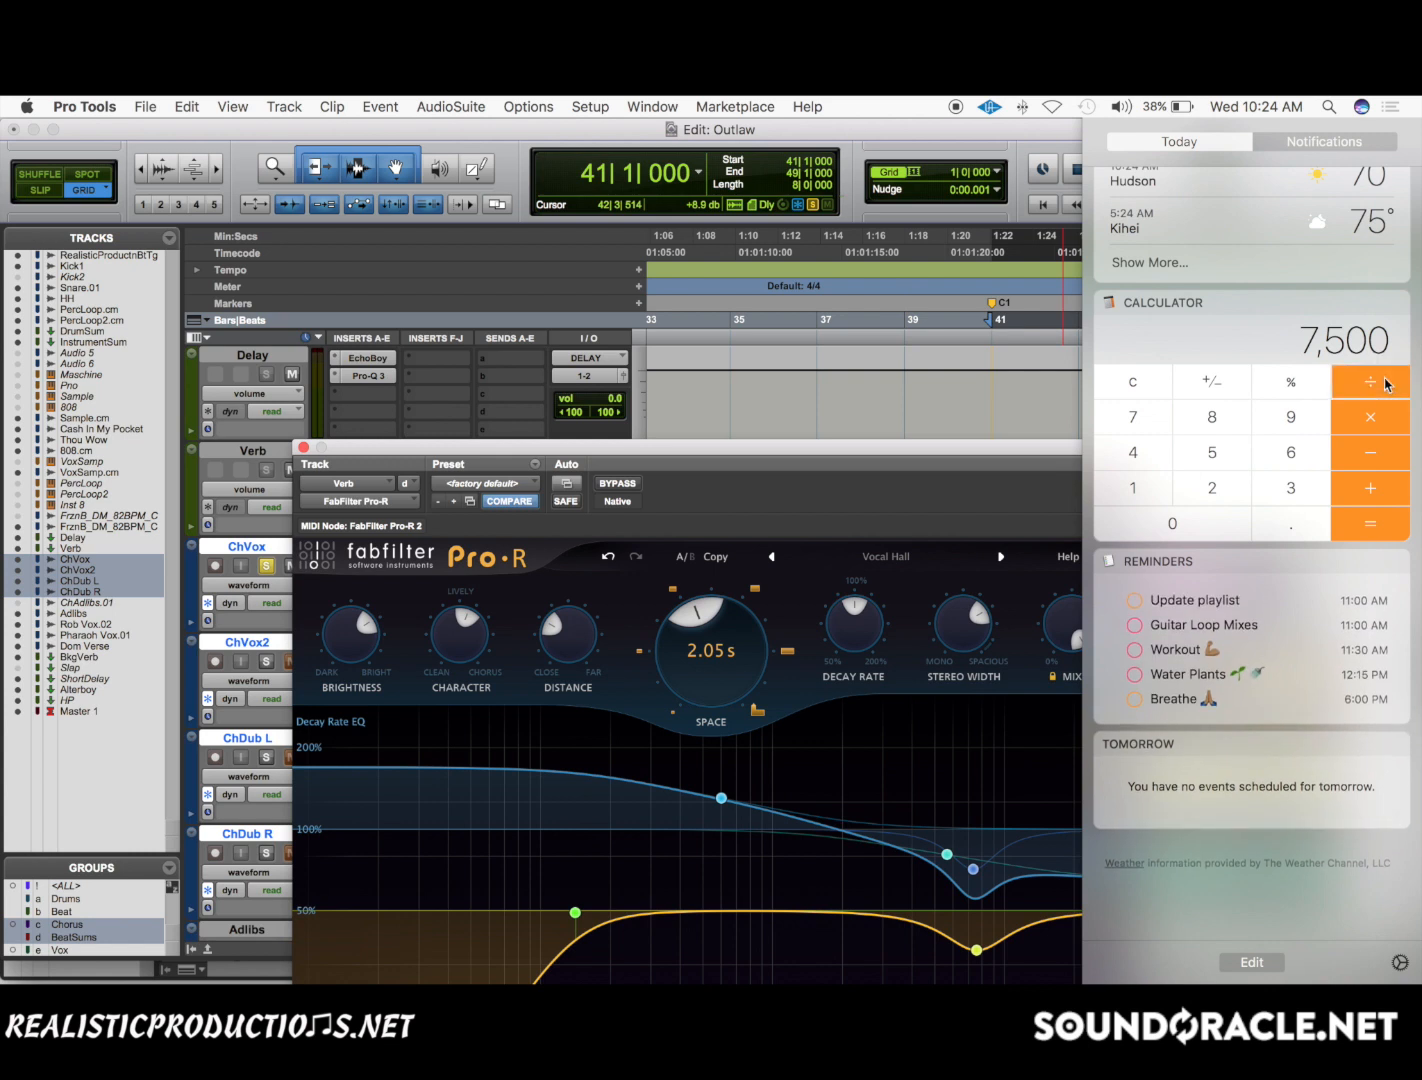
{"action": "type", "text": "117"}
{"action": "key", "text": "Return"}
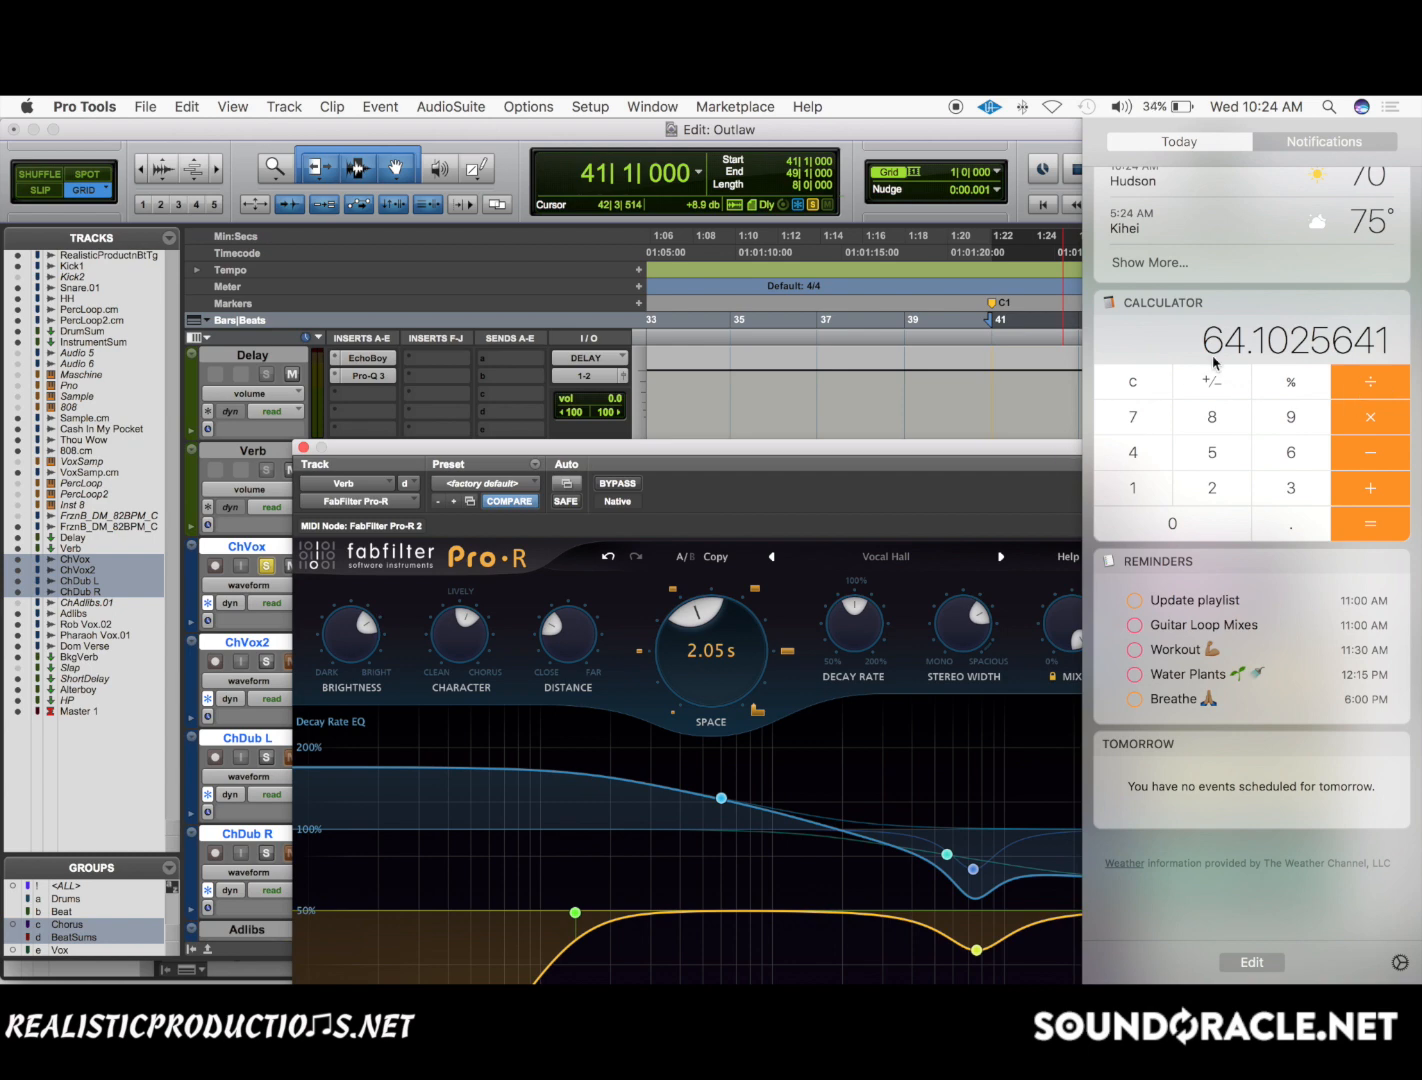
Set Pro-R's predelay to 64.1 ms and play soloed ChVox from bar 41.
{"action": "left_click_drag", "start_coordinate": [961, 447], "coordinate": [940, 252]}
{"action": "mouse_move", "coordinate": [576, 882]}
{"action": "left_click", "coordinate": [574, 826]}
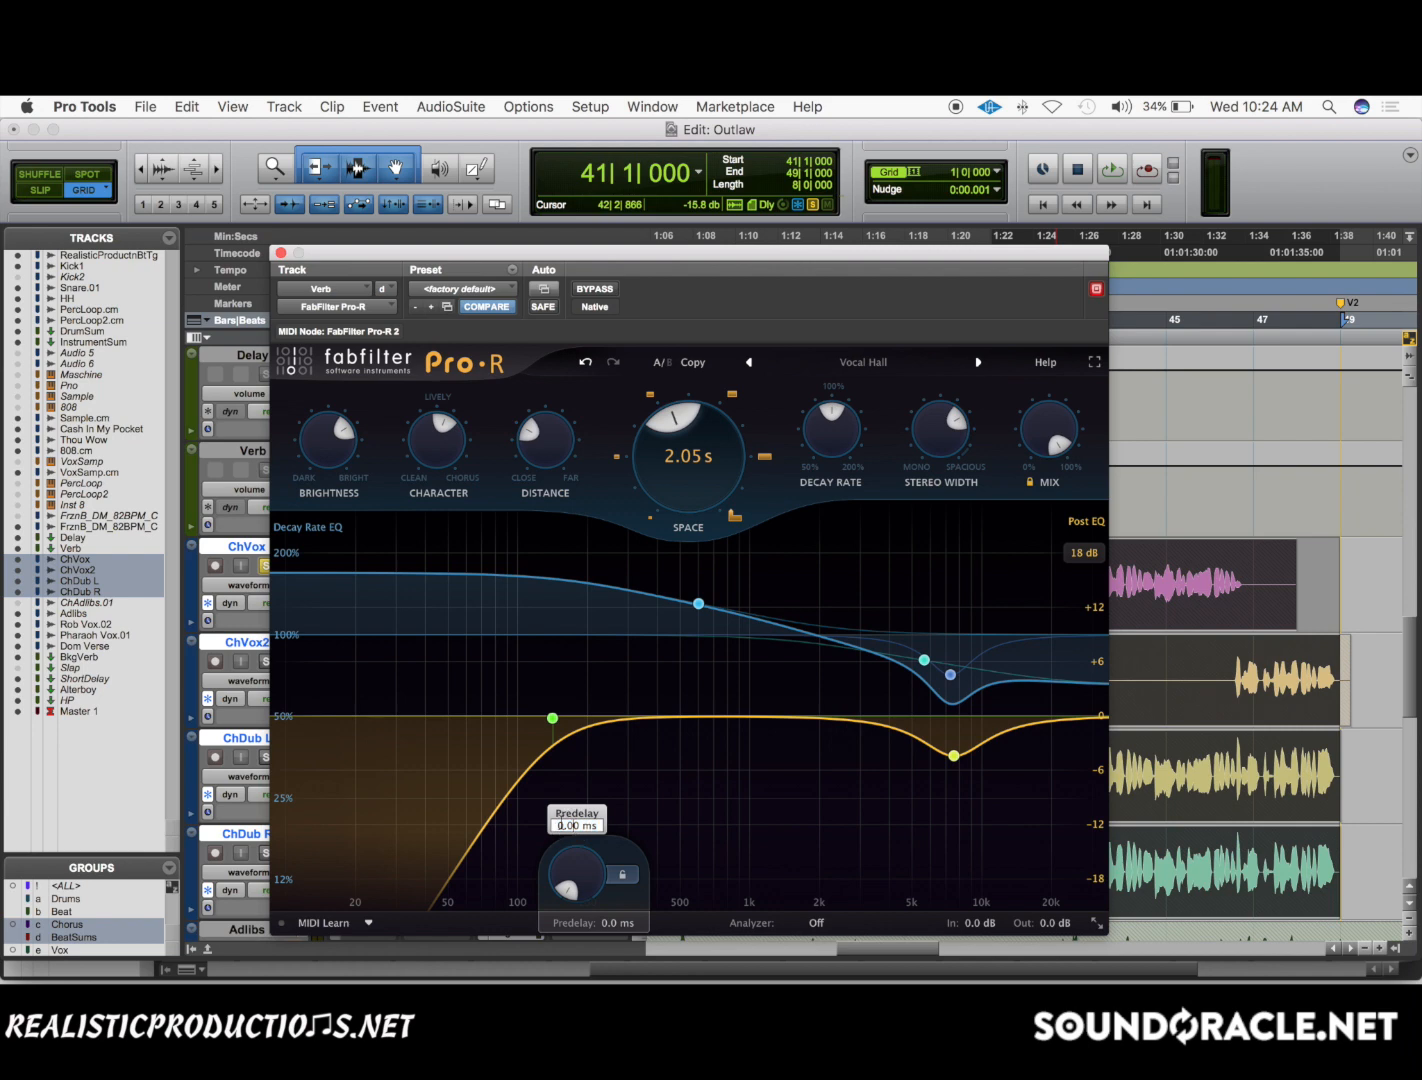
{"action": "left_click_drag", "start_coordinate": [562, 823], "coordinate": [536, 825]}
{"action": "type", "text": "64.1"}
{"action": "key", "text": "super+a"}
{"action": "scroll", "coordinate": [1248, 550], "scroll_direction": "right", "scroll_amount": 3}
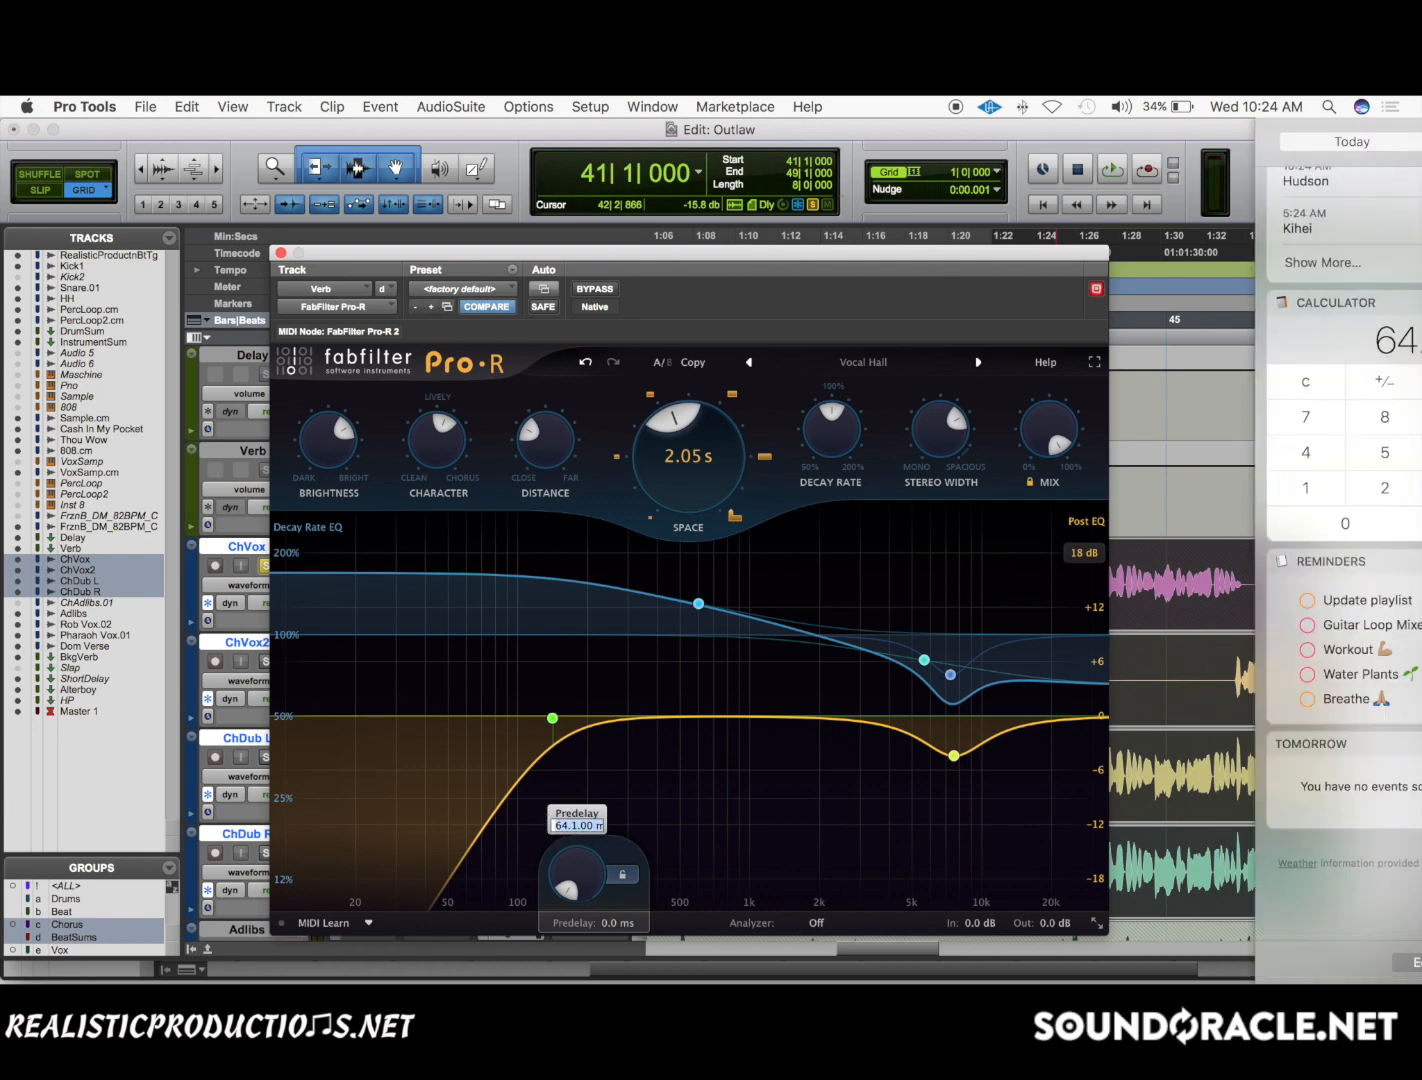
{"action": "scroll", "coordinate": [1248, 550], "scroll_direction": "left", "scroll_amount": 3}
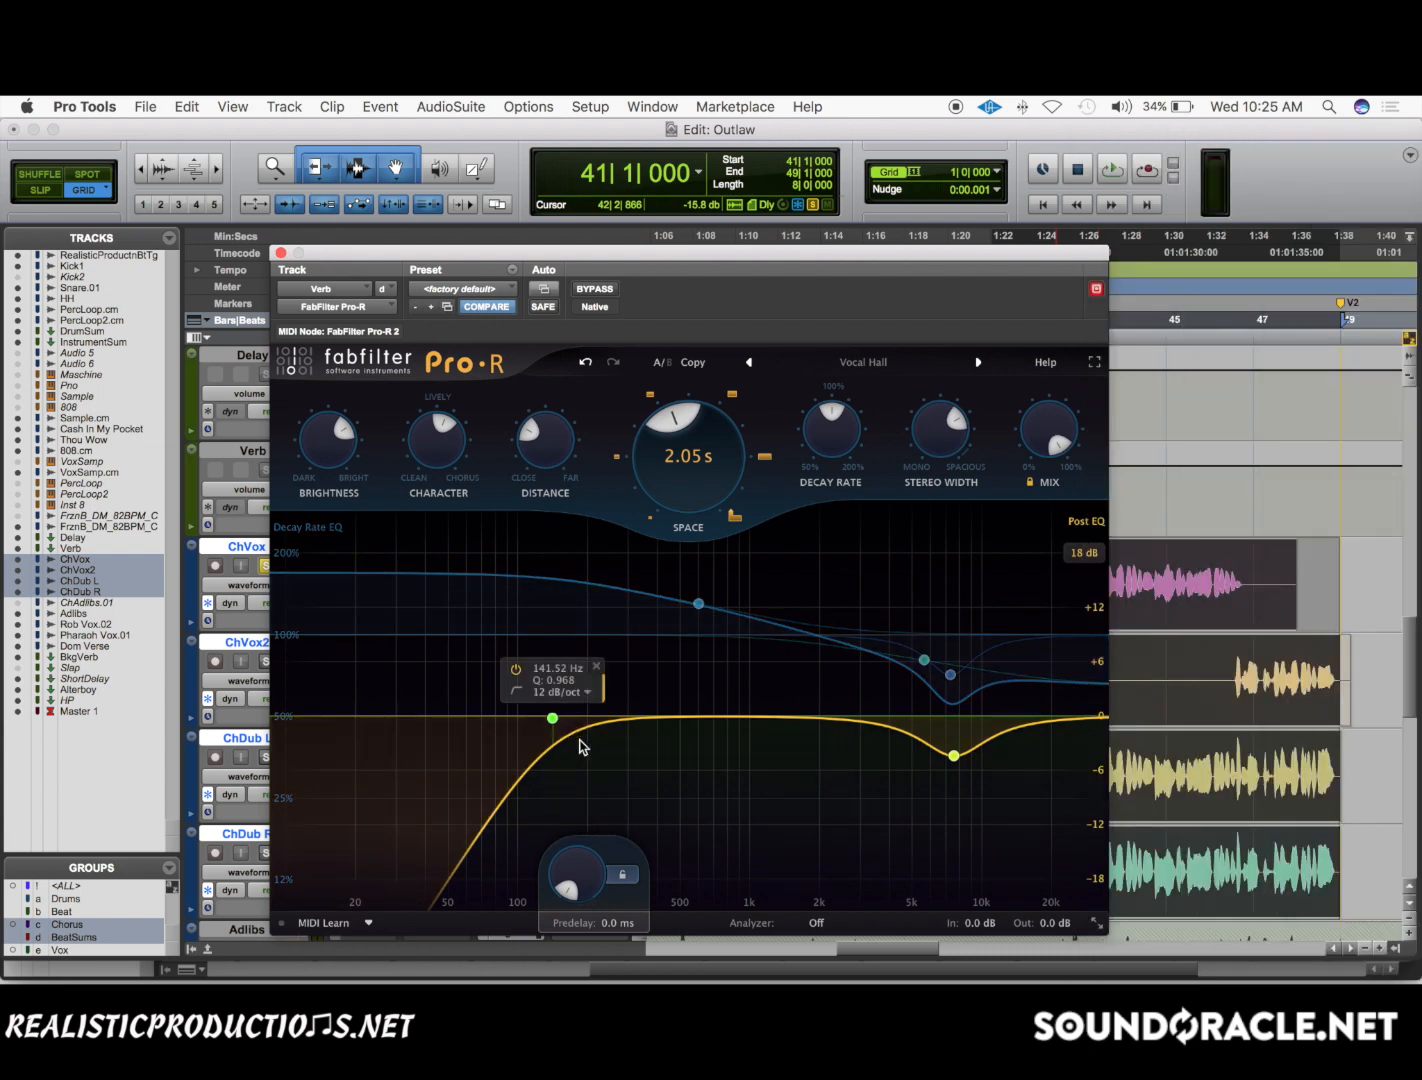
{"action": "double_click", "coordinate": [569, 880]}
{"action": "type", "text": "64.100 ms"}
{"action": "key", "text": "Return"}
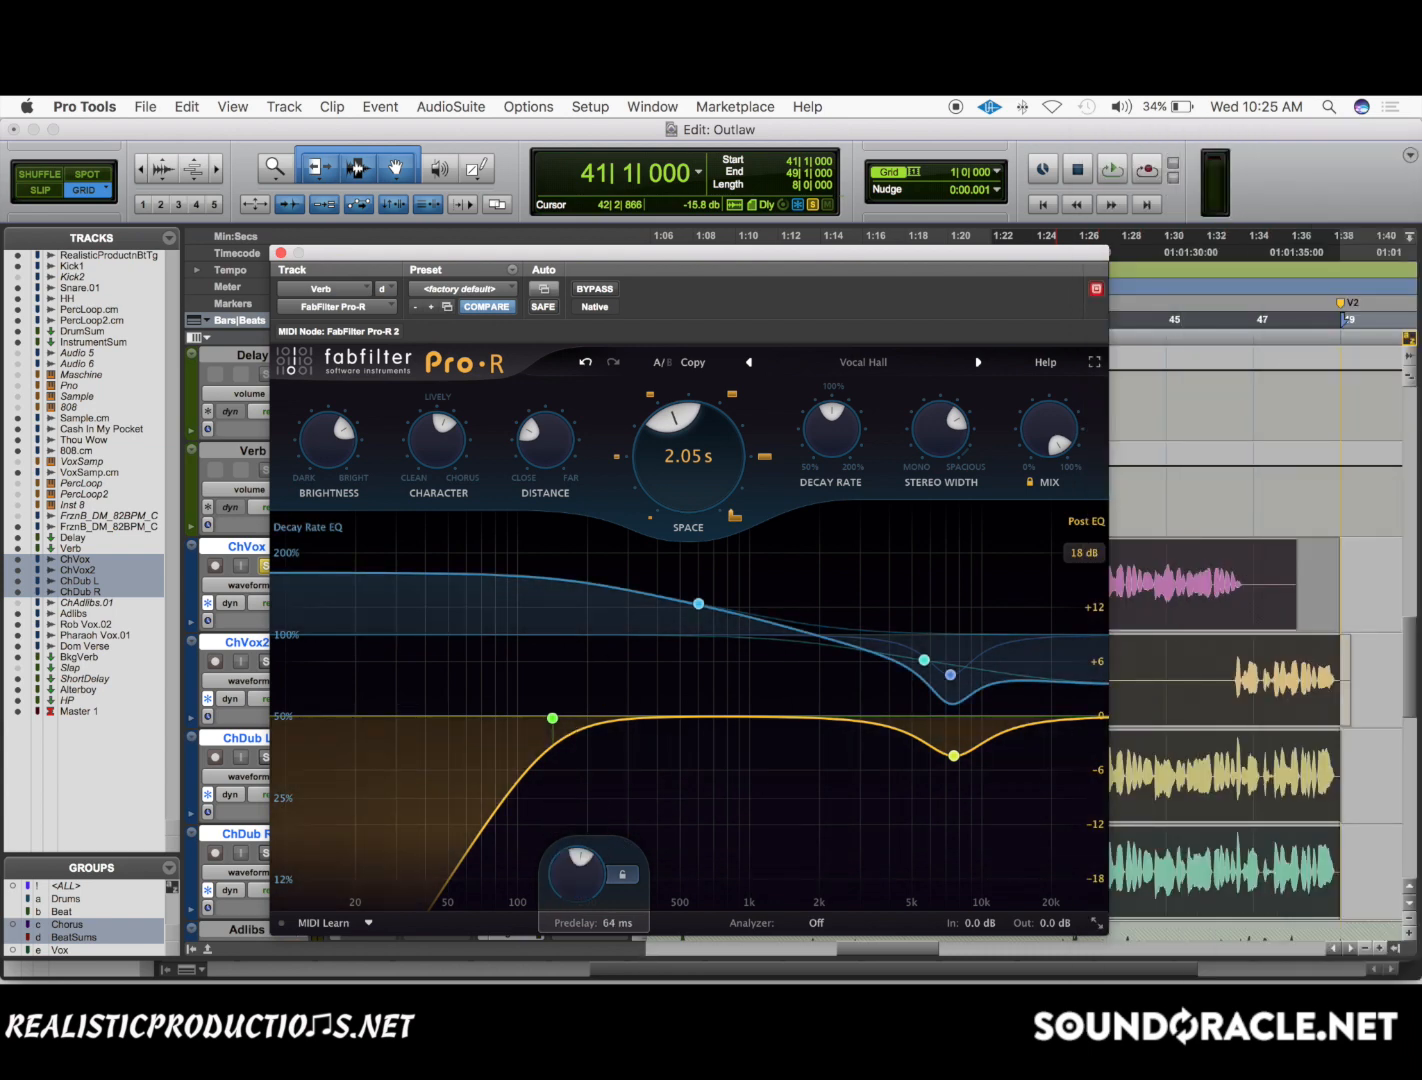
{"action": "key", "text": "space"}
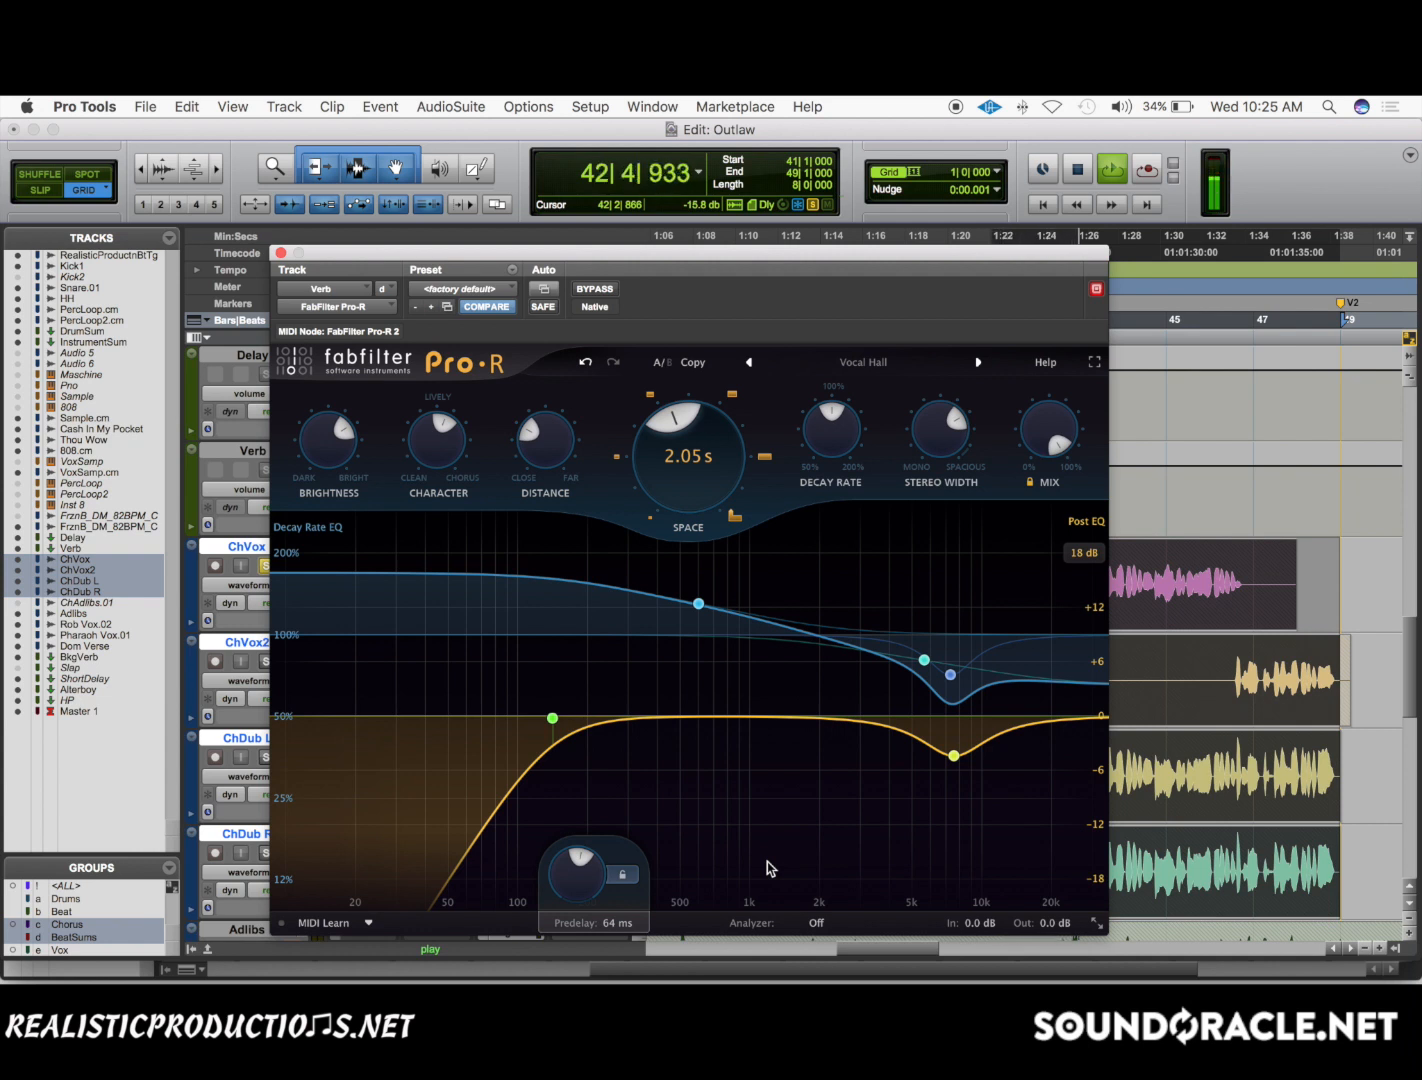
{"action": "key", "text": "space"}
Switch to the Notification Center calculator, multiply the displayed 1/32-note result by 2, and return to Pro-R.
{"action": "scroll", "coordinate": [767, 861], "scroll_direction": "right", "scroll_amount": 5}
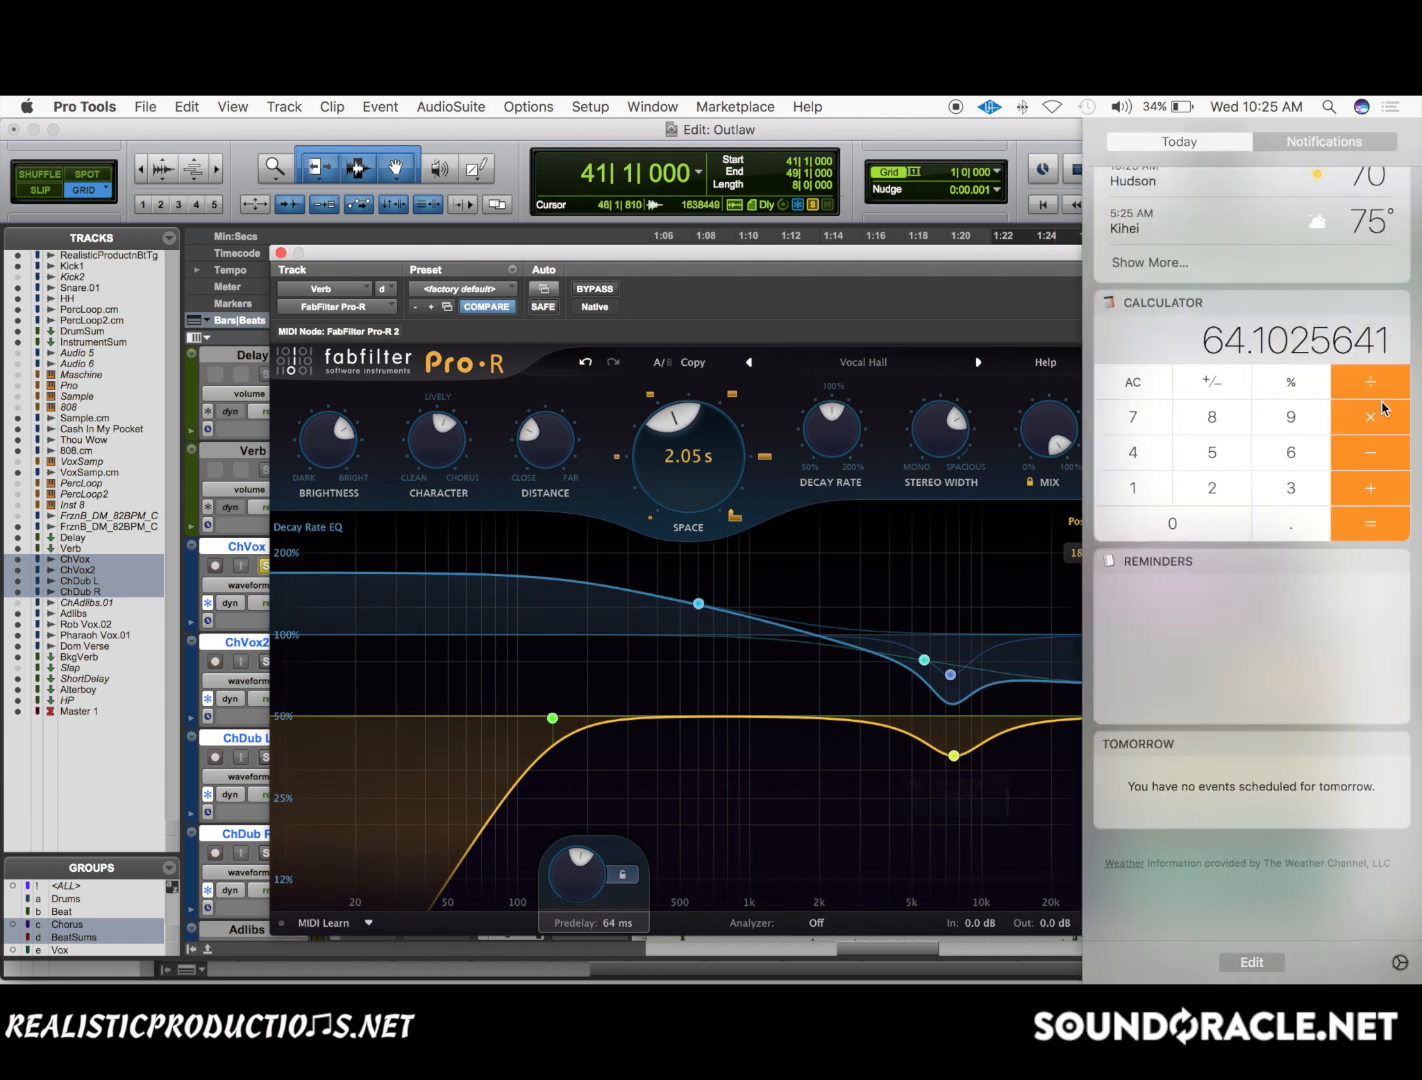
{"action": "left_click", "coordinate": [1373, 424]}
{"action": "key", "text": "2"}
{"action": "key", "text": "Return"}
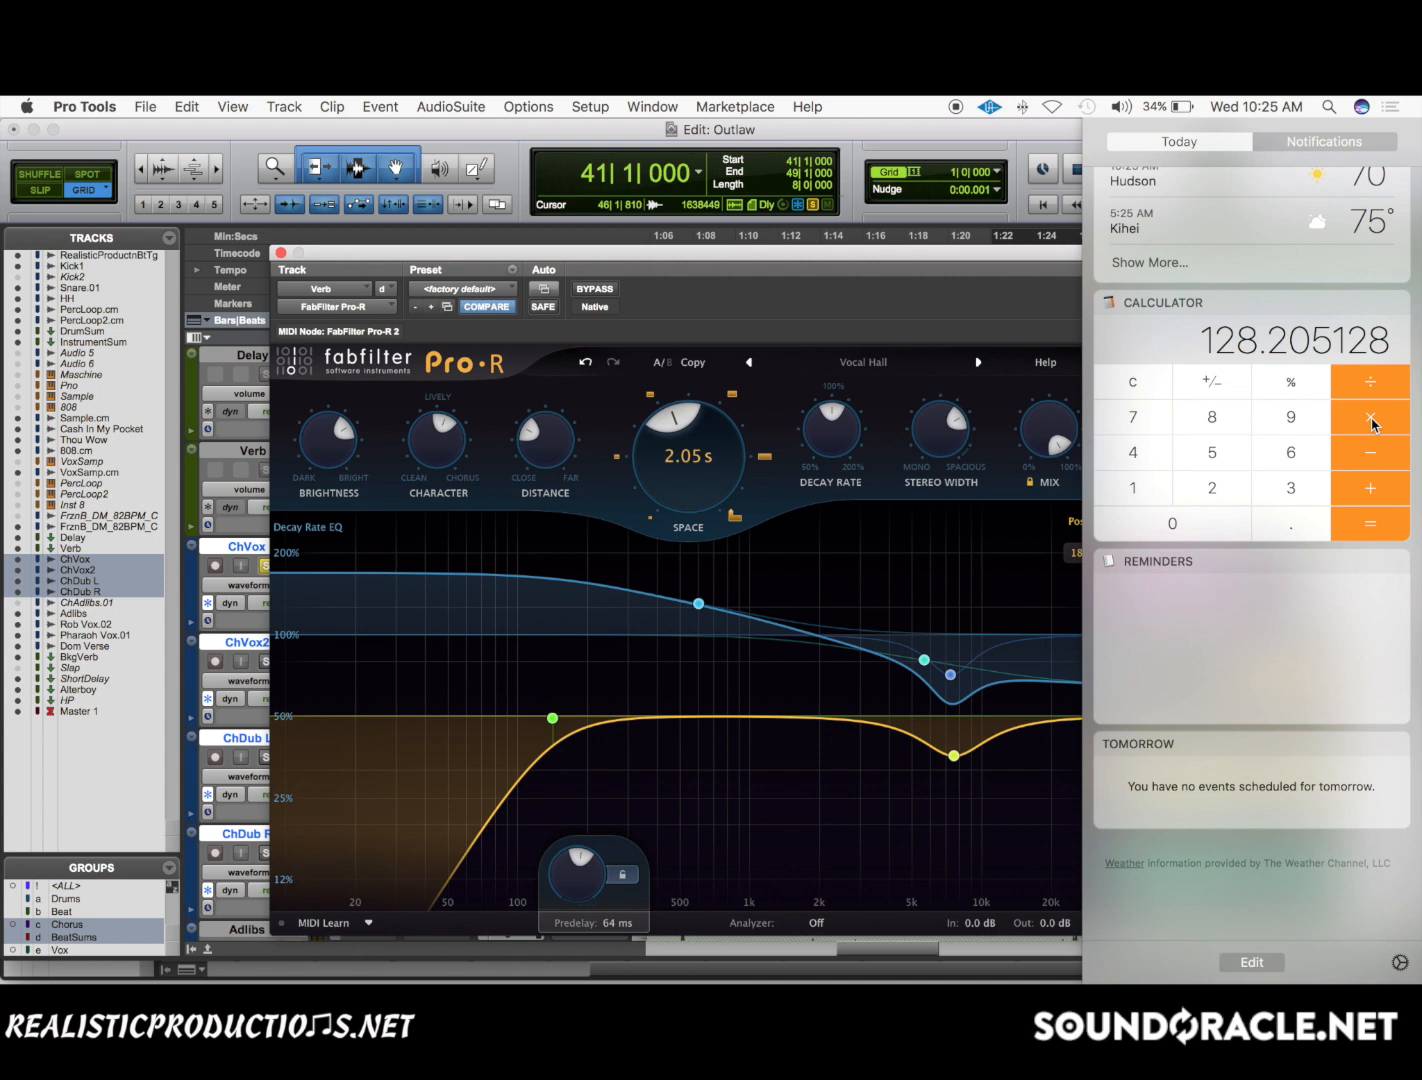
{"action": "left_click", "coordinate": [791, 319]}
Set Pro-R's predelay to 128.2 ms and play soloed ChVox from bar 41.
{"action": "mouse_move", "coordinate": [575, 890]}
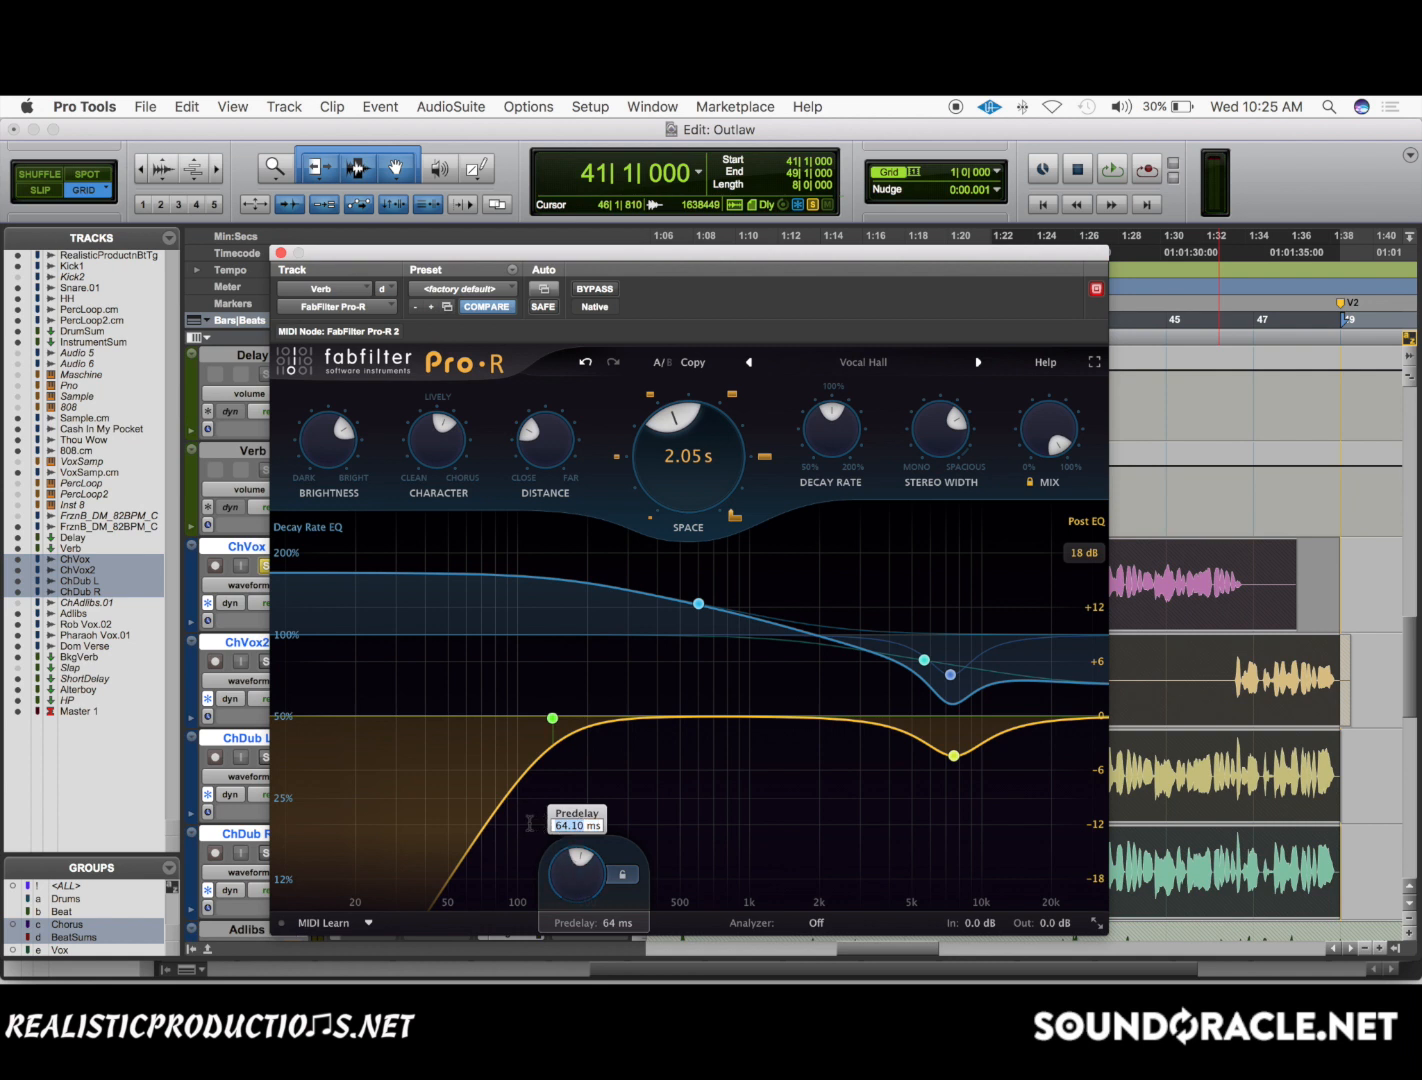
{"action": "type", "text": "128.2"}
{"action": "key", "text": "Return"}
{"action": "key", "text": "space"}
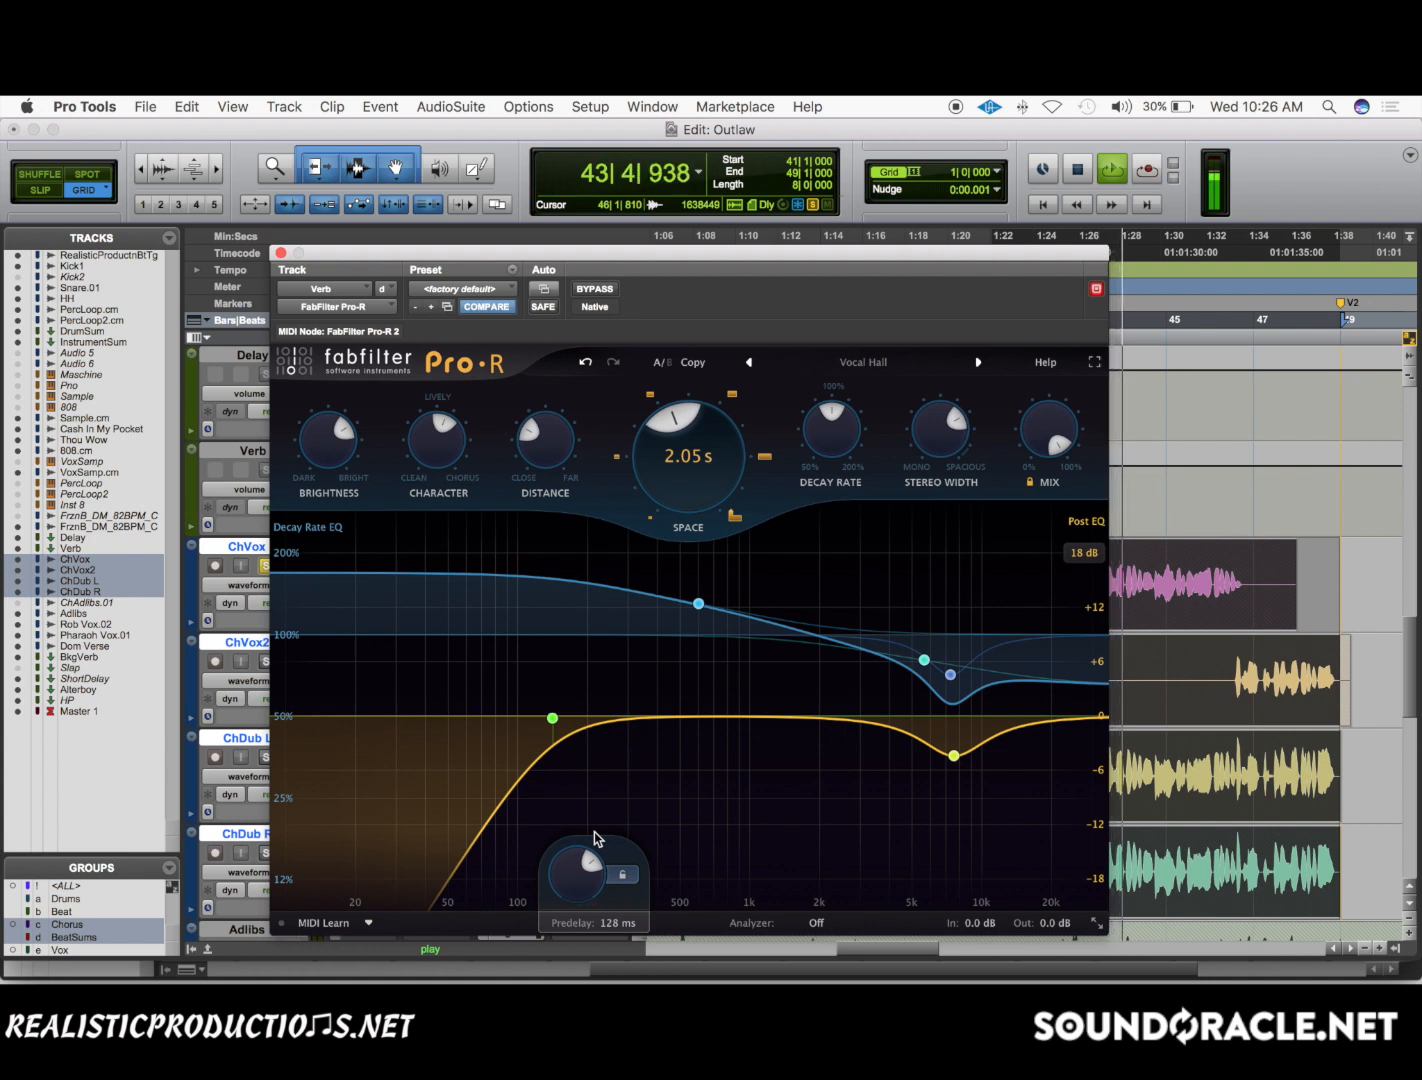
{"action": "key", "text": "space"}
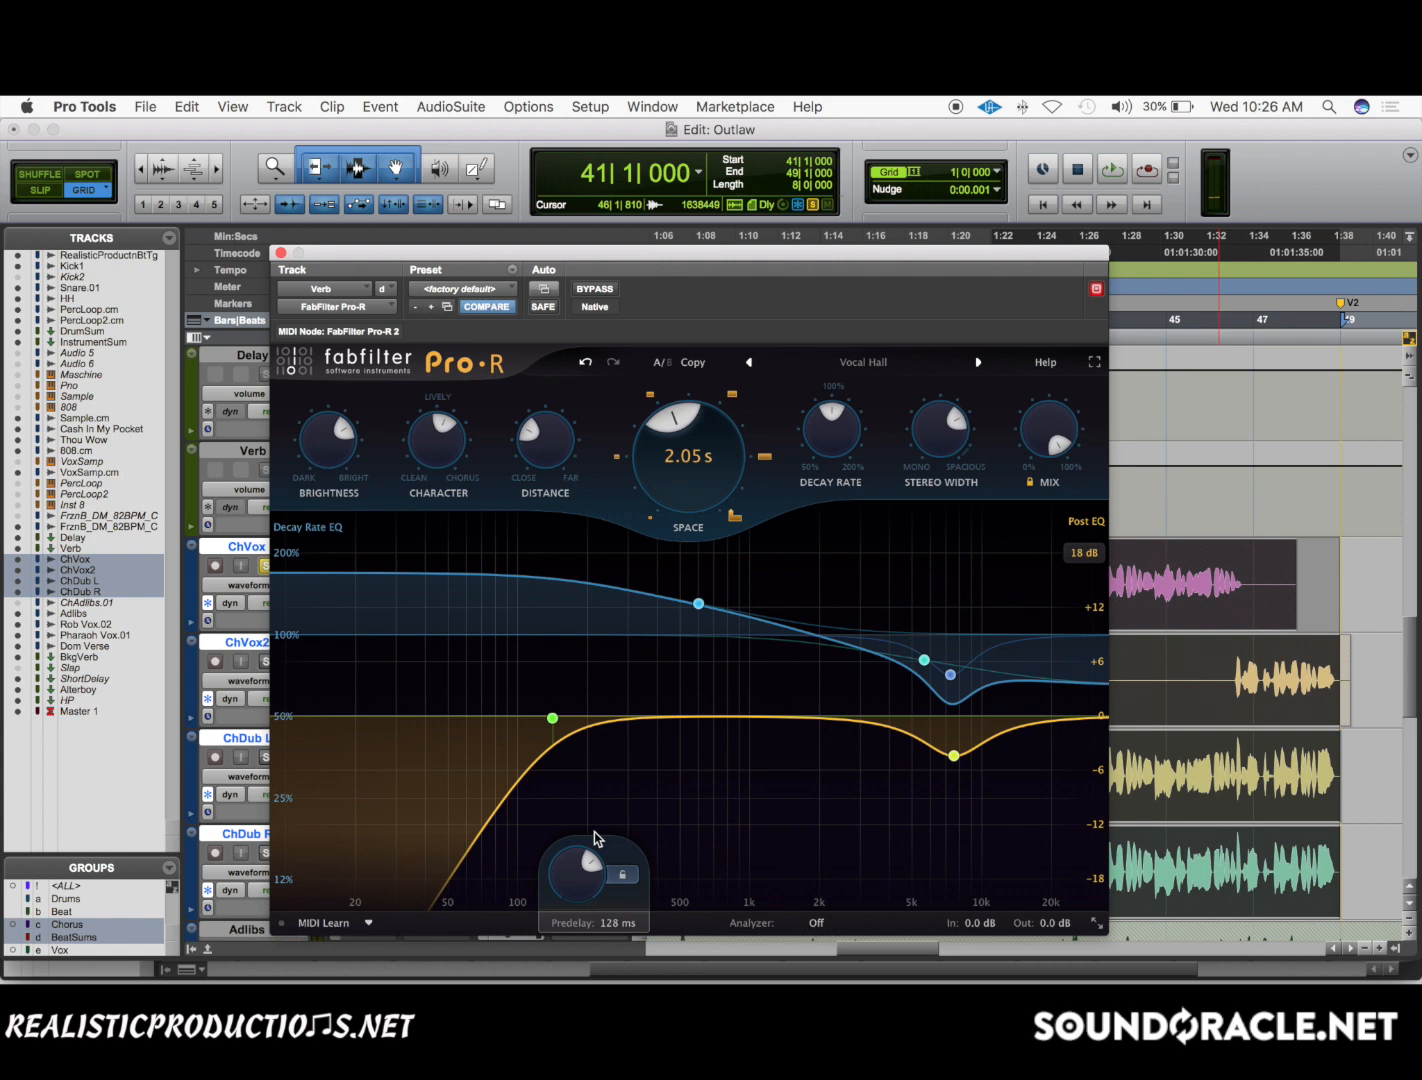
Switch to the Notification Center calculator, divide the displayed result by 2, and clear it.
{"action": "scroll", "coordinate": [594, 830], "scroll_direction": "right", "scroll_amount": 5}
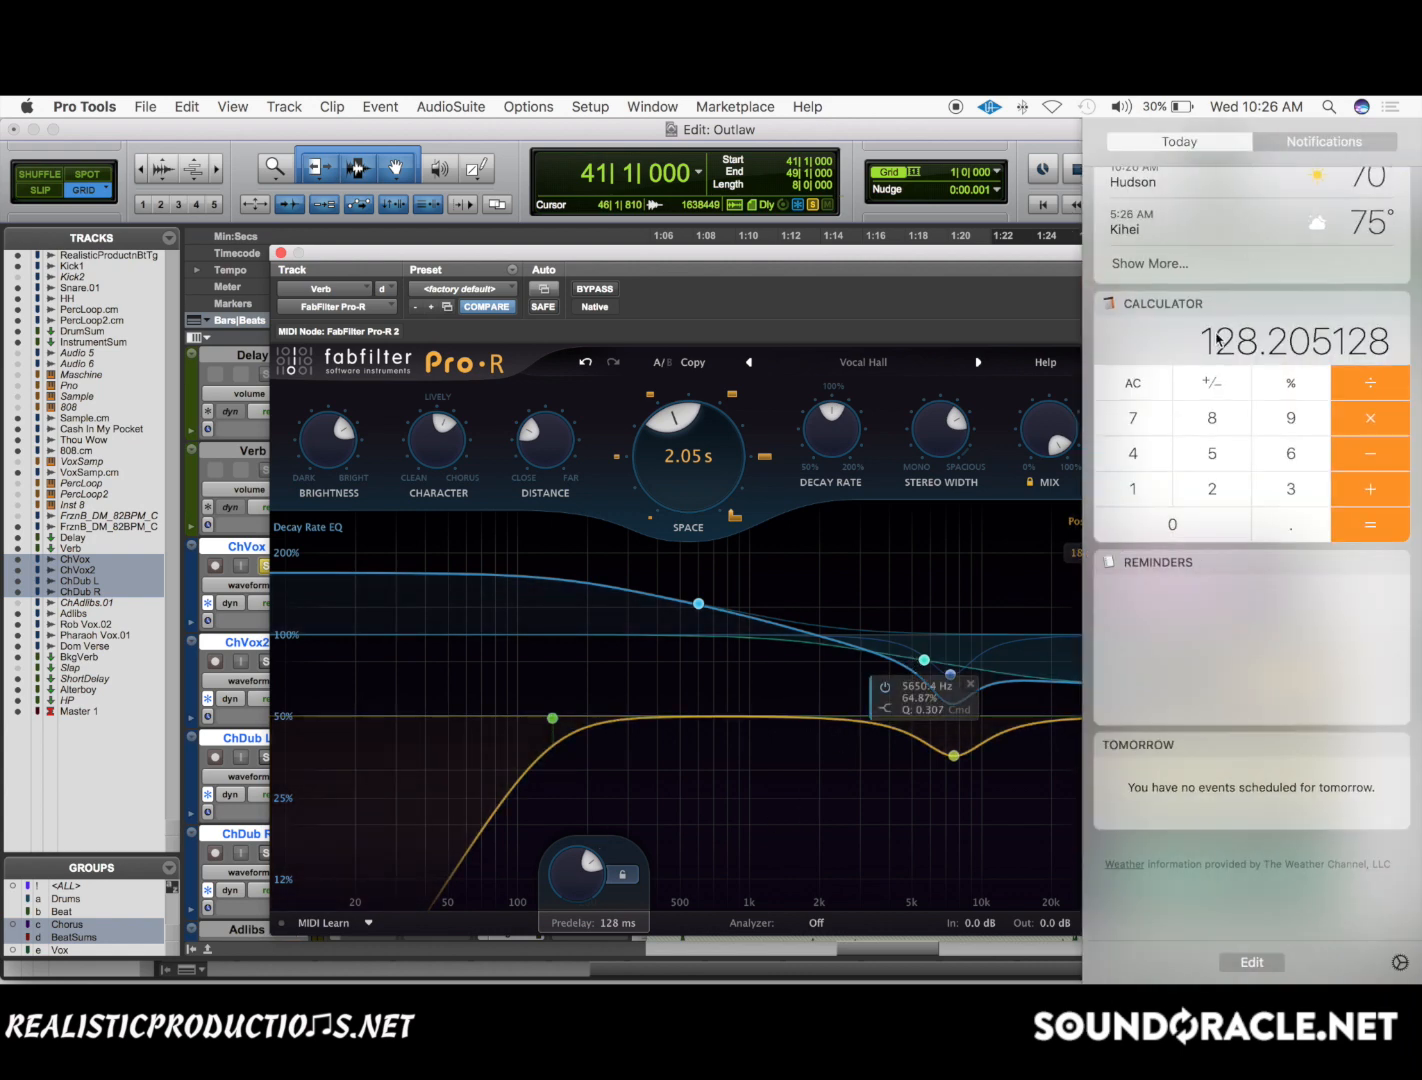
{"action": "scroll", "coordinate": [1164, 390], "scroll_direction": "down", "scroll_amount": 1}
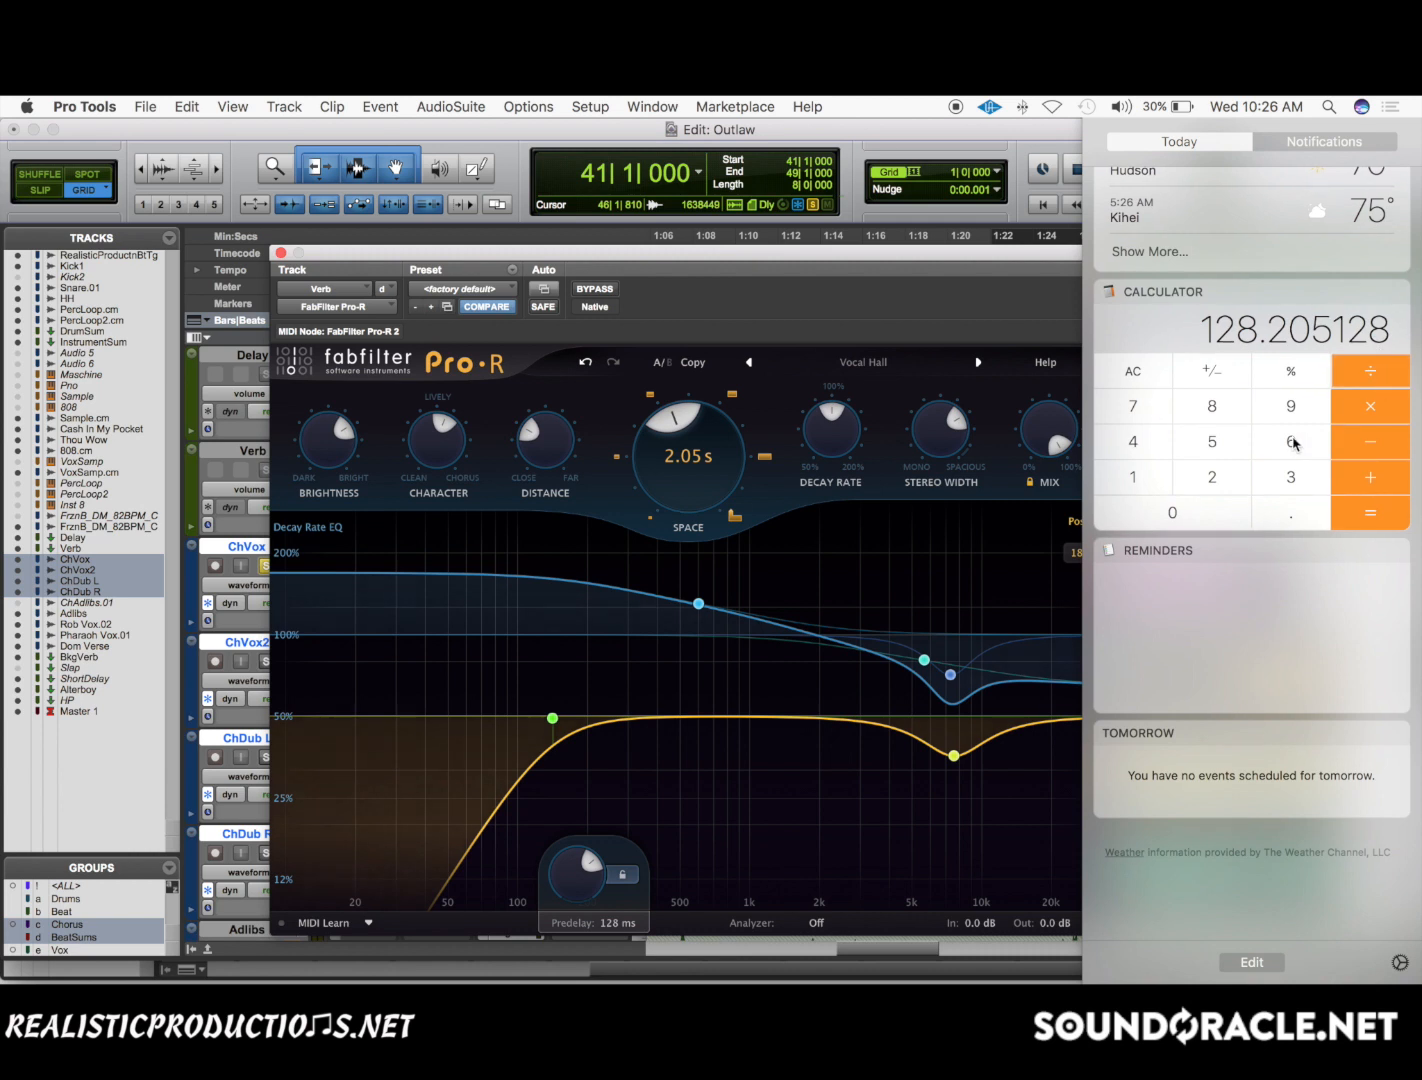
{"action": "left_click", "coordinate": [1222, 470]}
{"action": "left_click", "coordinate": [1374, 508]}
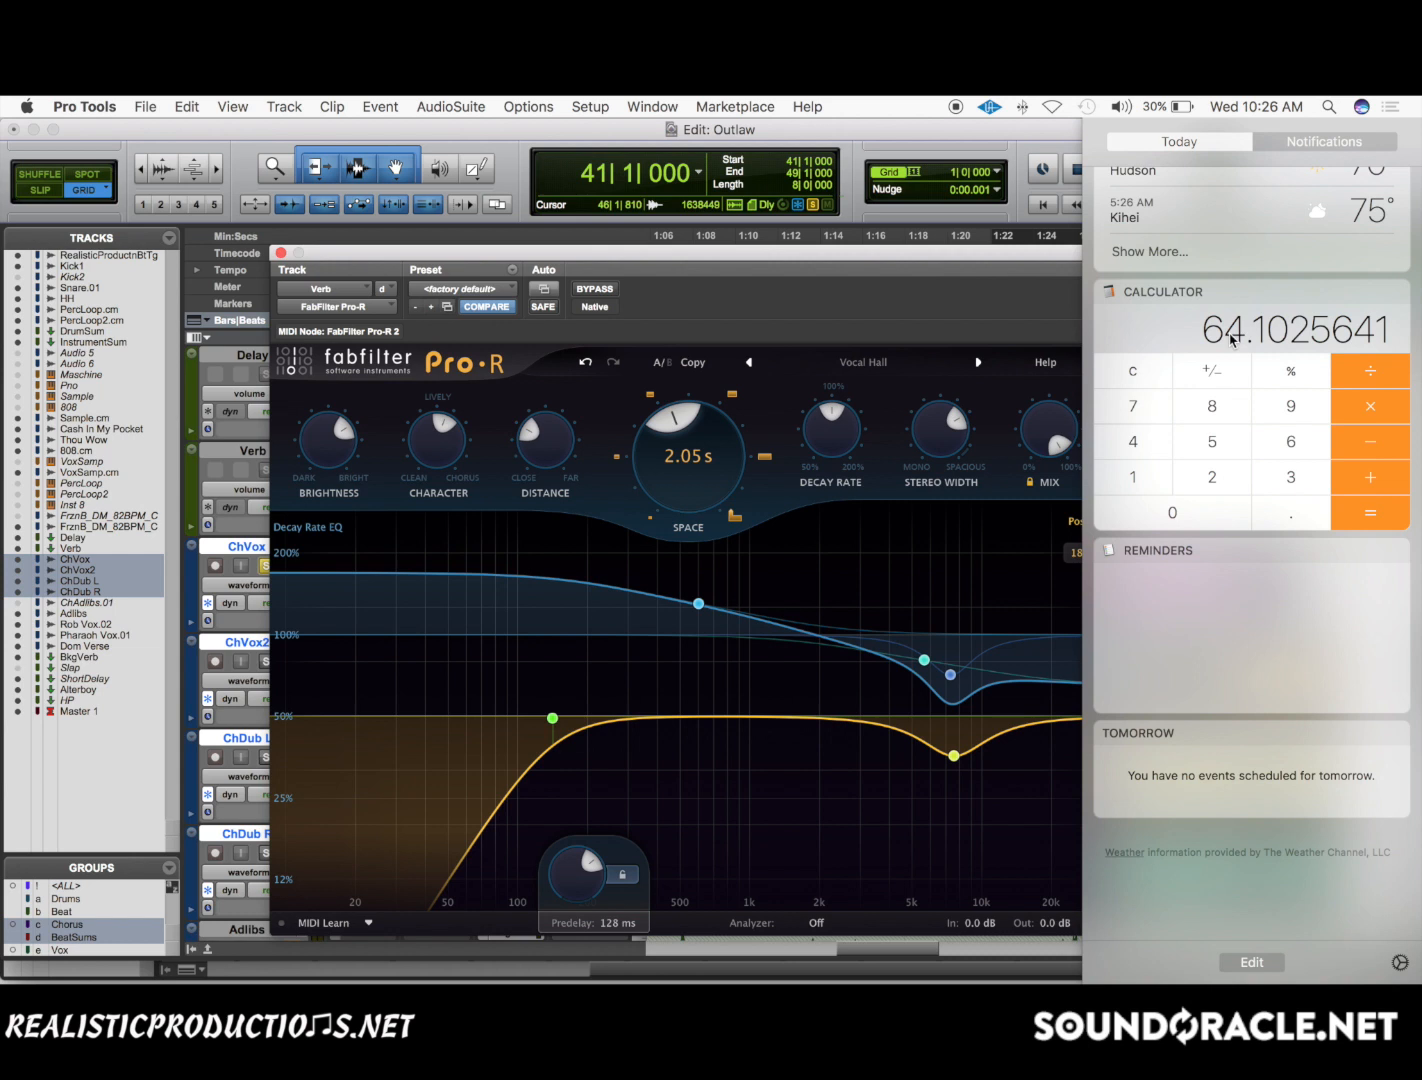
{"action": "left_click", "coordinate": [1143, 372]}
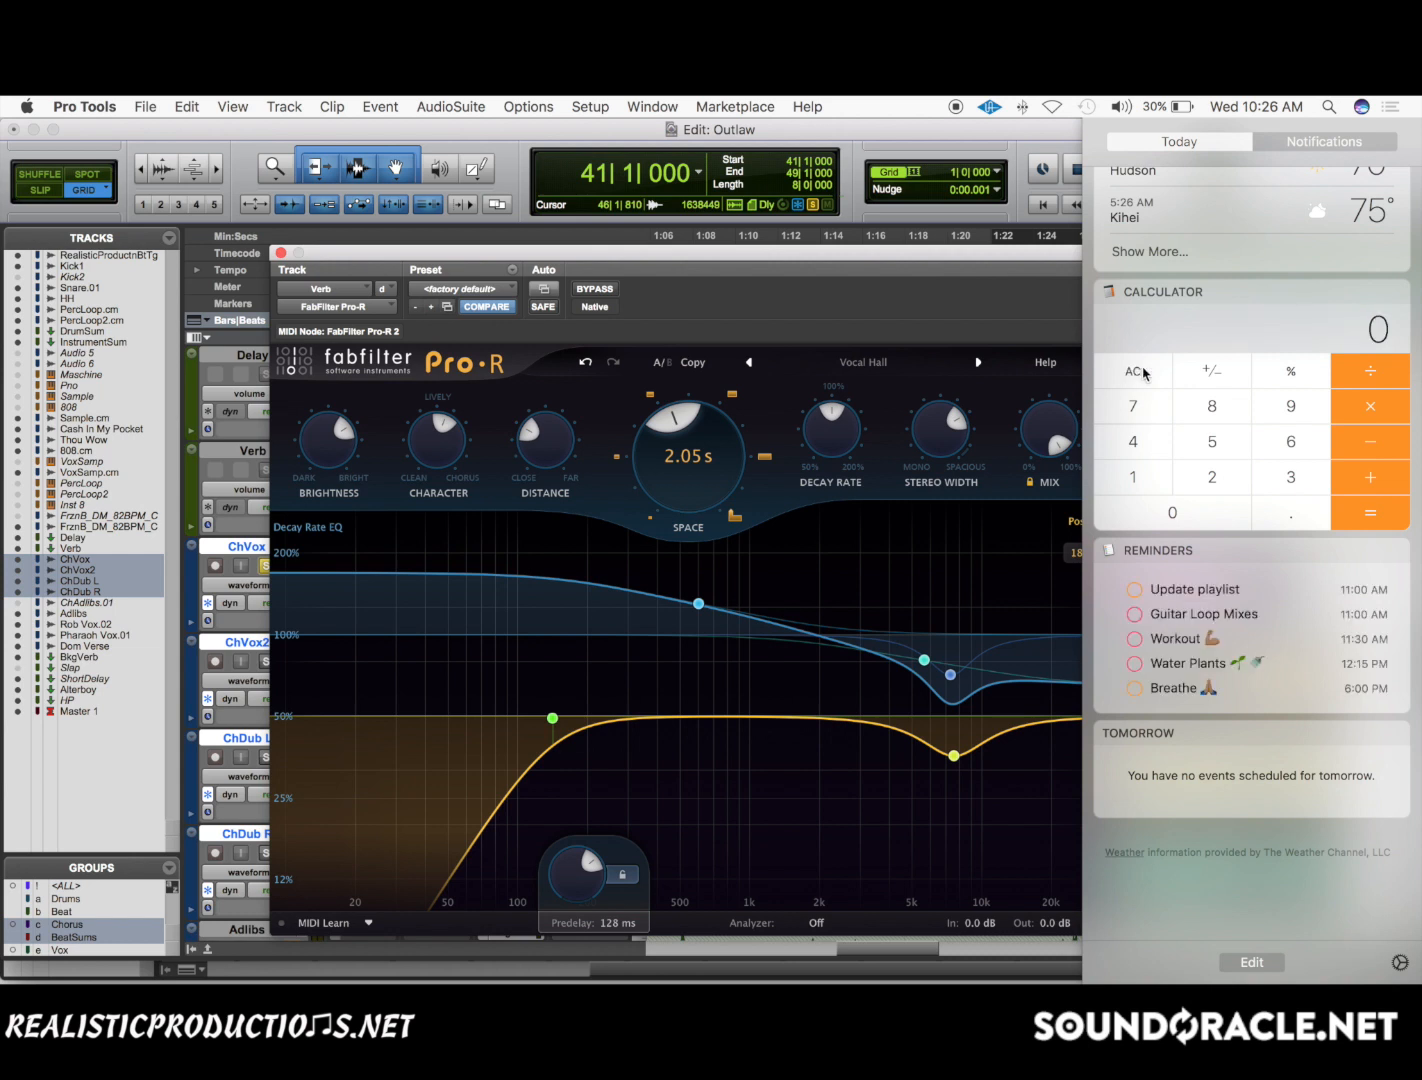
Divide 60000 by 8 in the calculator and clear the result.
{"action": "type", "text": "600000"}
{"action": "key", "text": "slash"}
{"action": "type", "text": "8"}
{"action": "key", "text": "Return"}
{"action": "left_click", "coordinate": [1143, 373]}
Divide 60000 by the session tempo of 117 in the calculator.
{"action": "type", "text": "60000"}
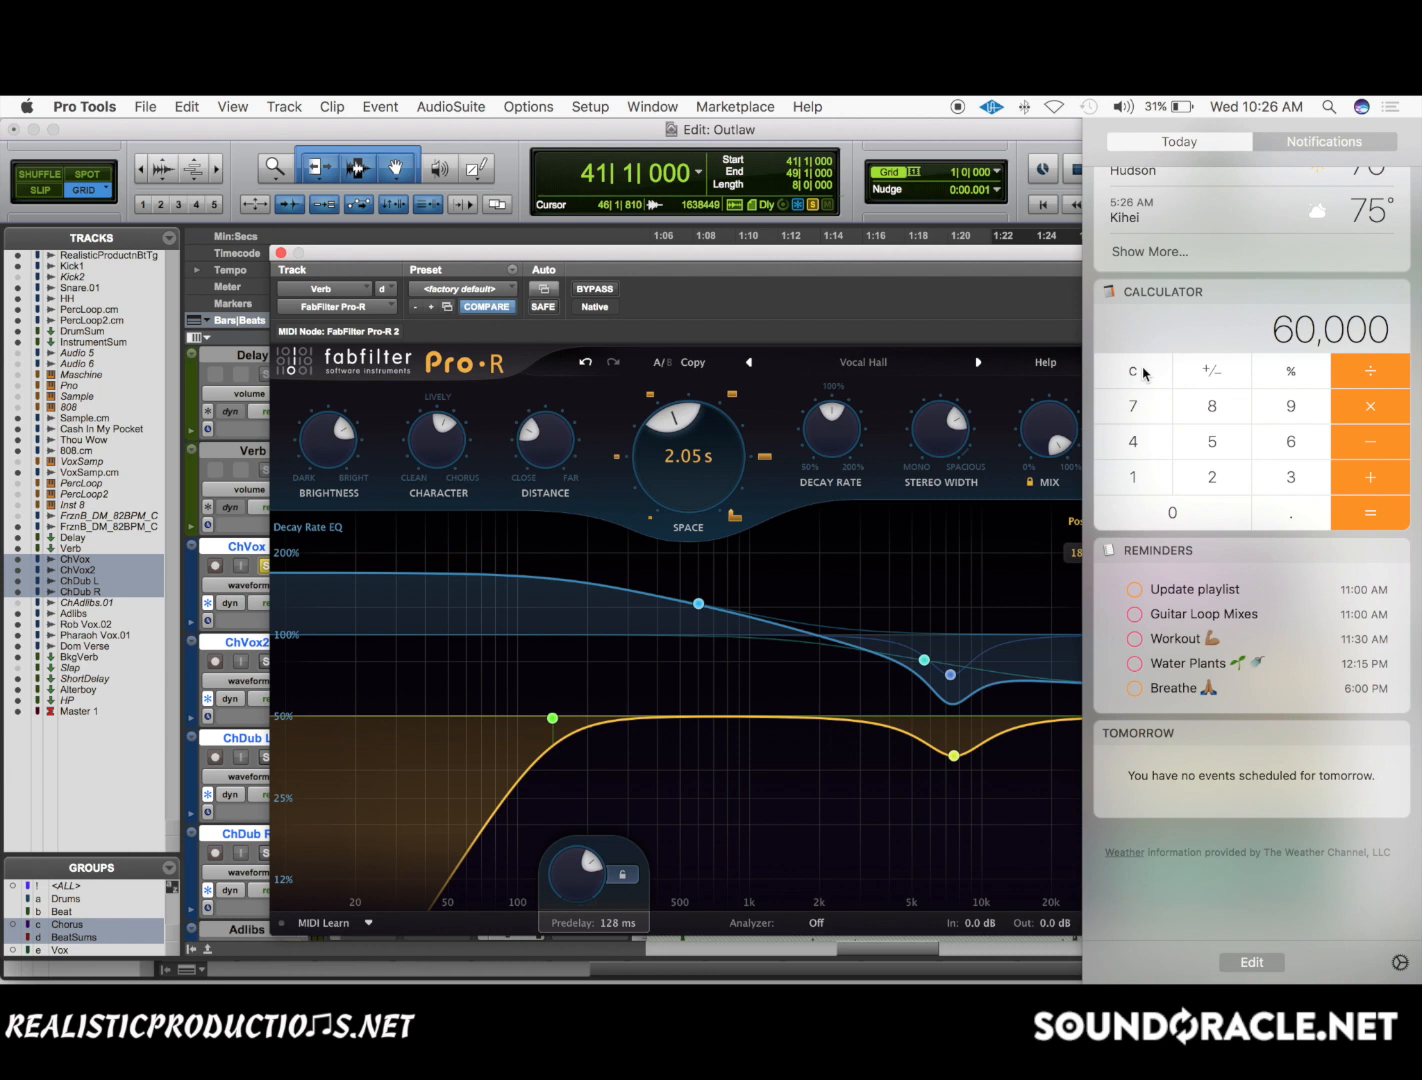
{"action": "key", "text": "slash"}
{"action": "type", "text": "117"}
{"action": "key", "text": "Return"}
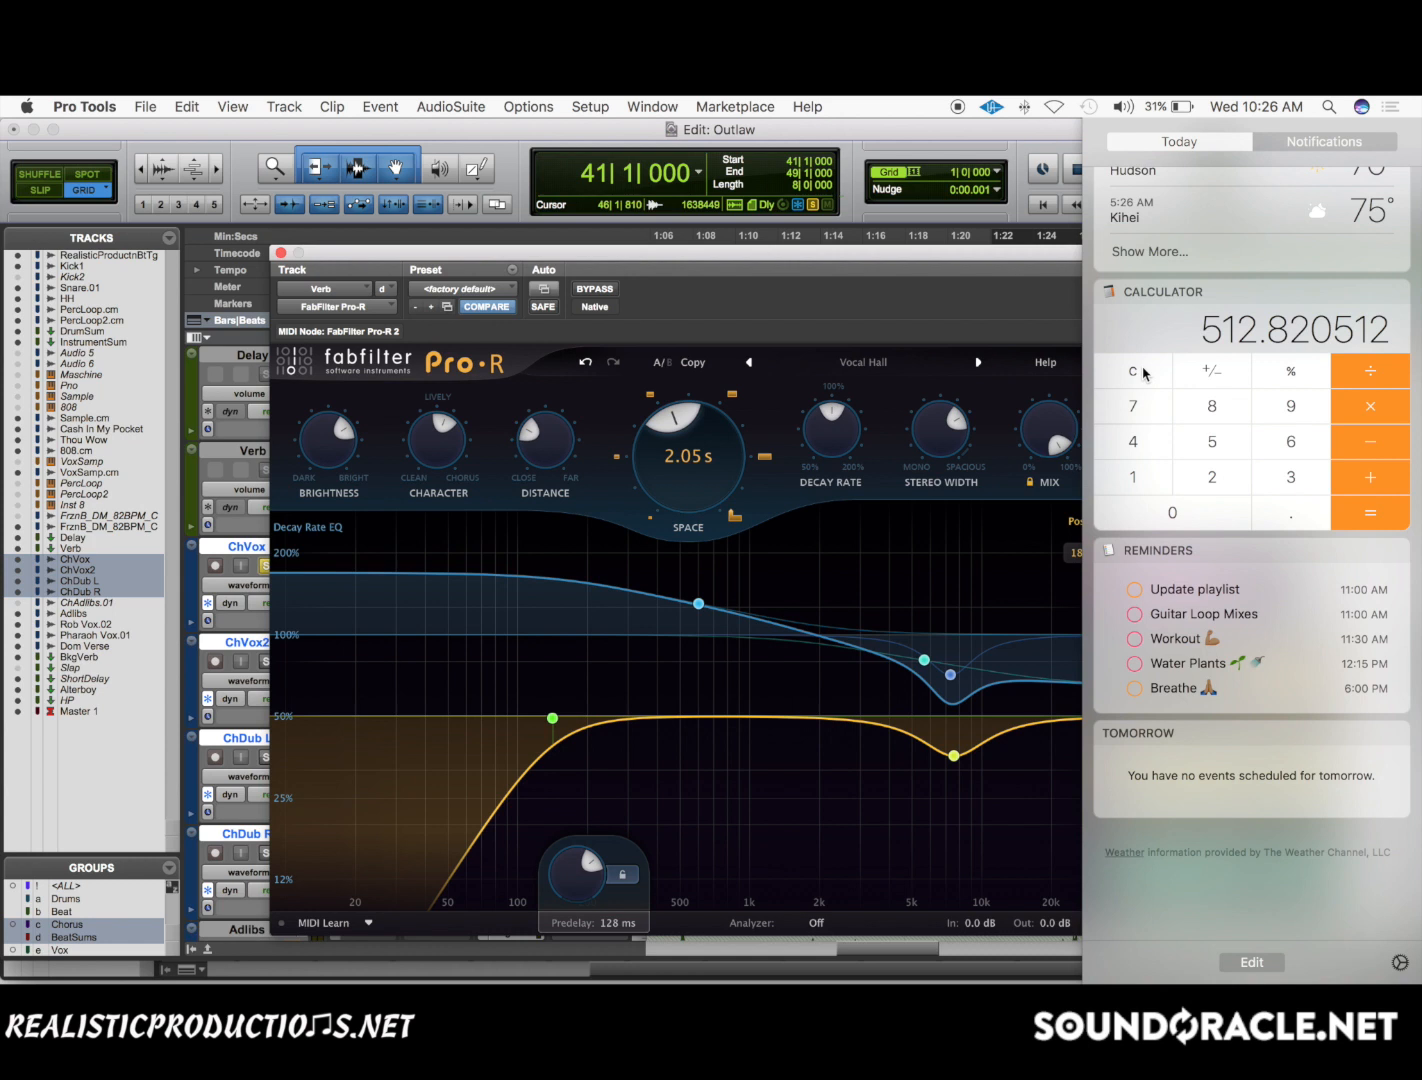
Halve the calculated quarter-note delay three times in a row by dividing each result by 2.
{"action": "key", "text": "slash"}
{"action": "type", "text": "2"}
{"action": "key", "text": "Return"}
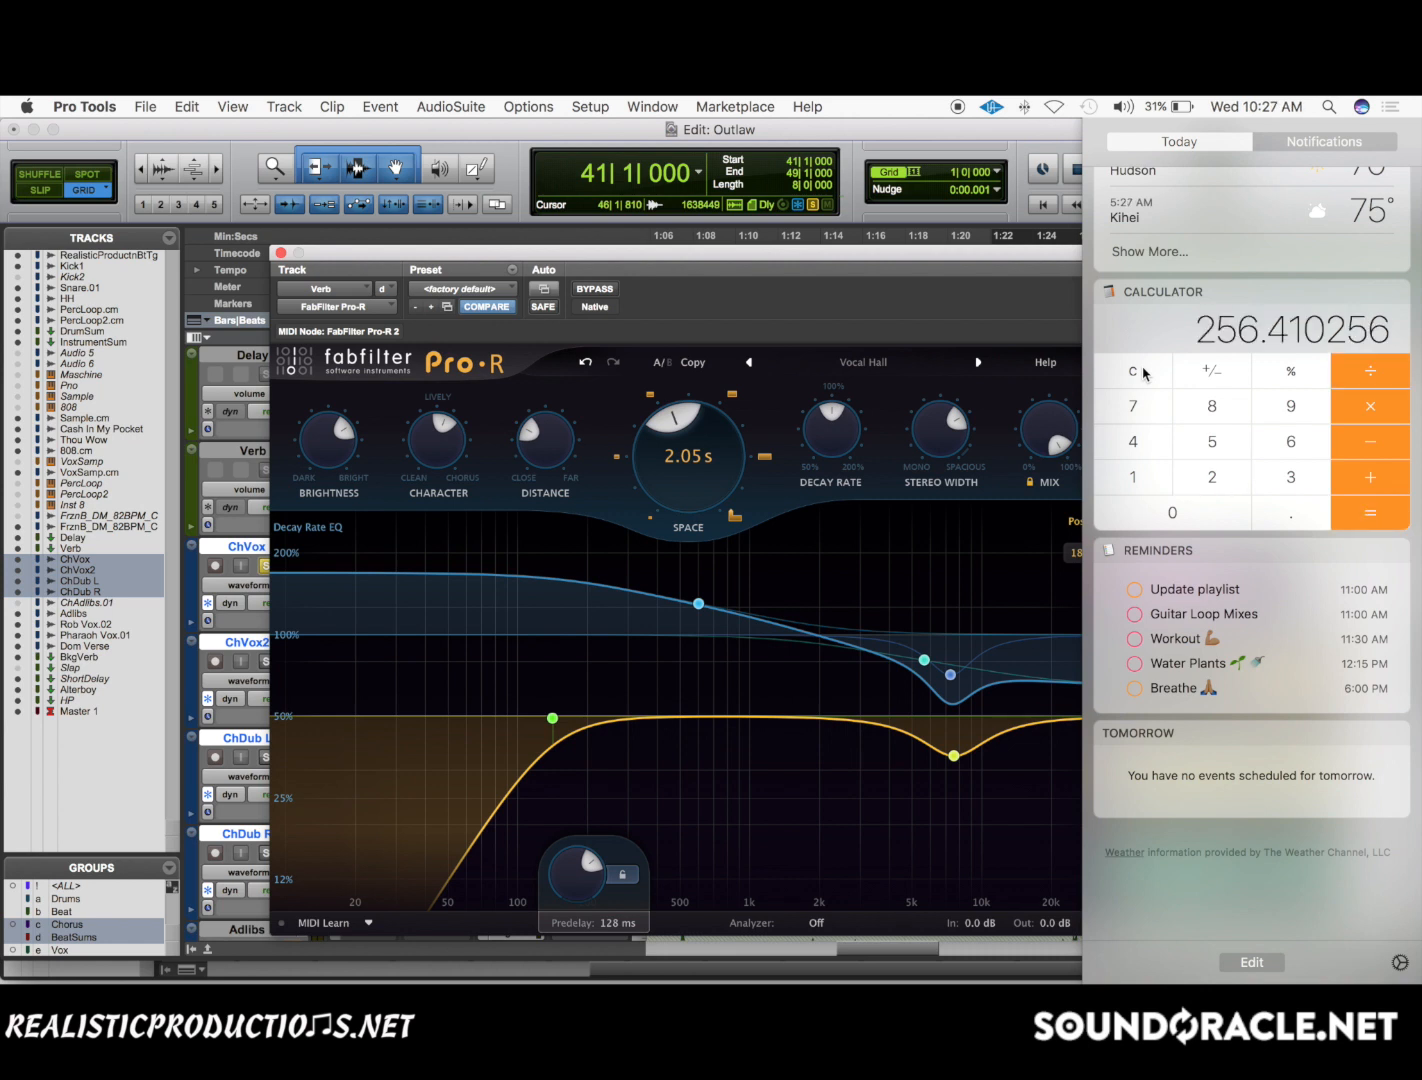
{"action": "key", "text": "slash"}
{"action": "type", "text": "2"}
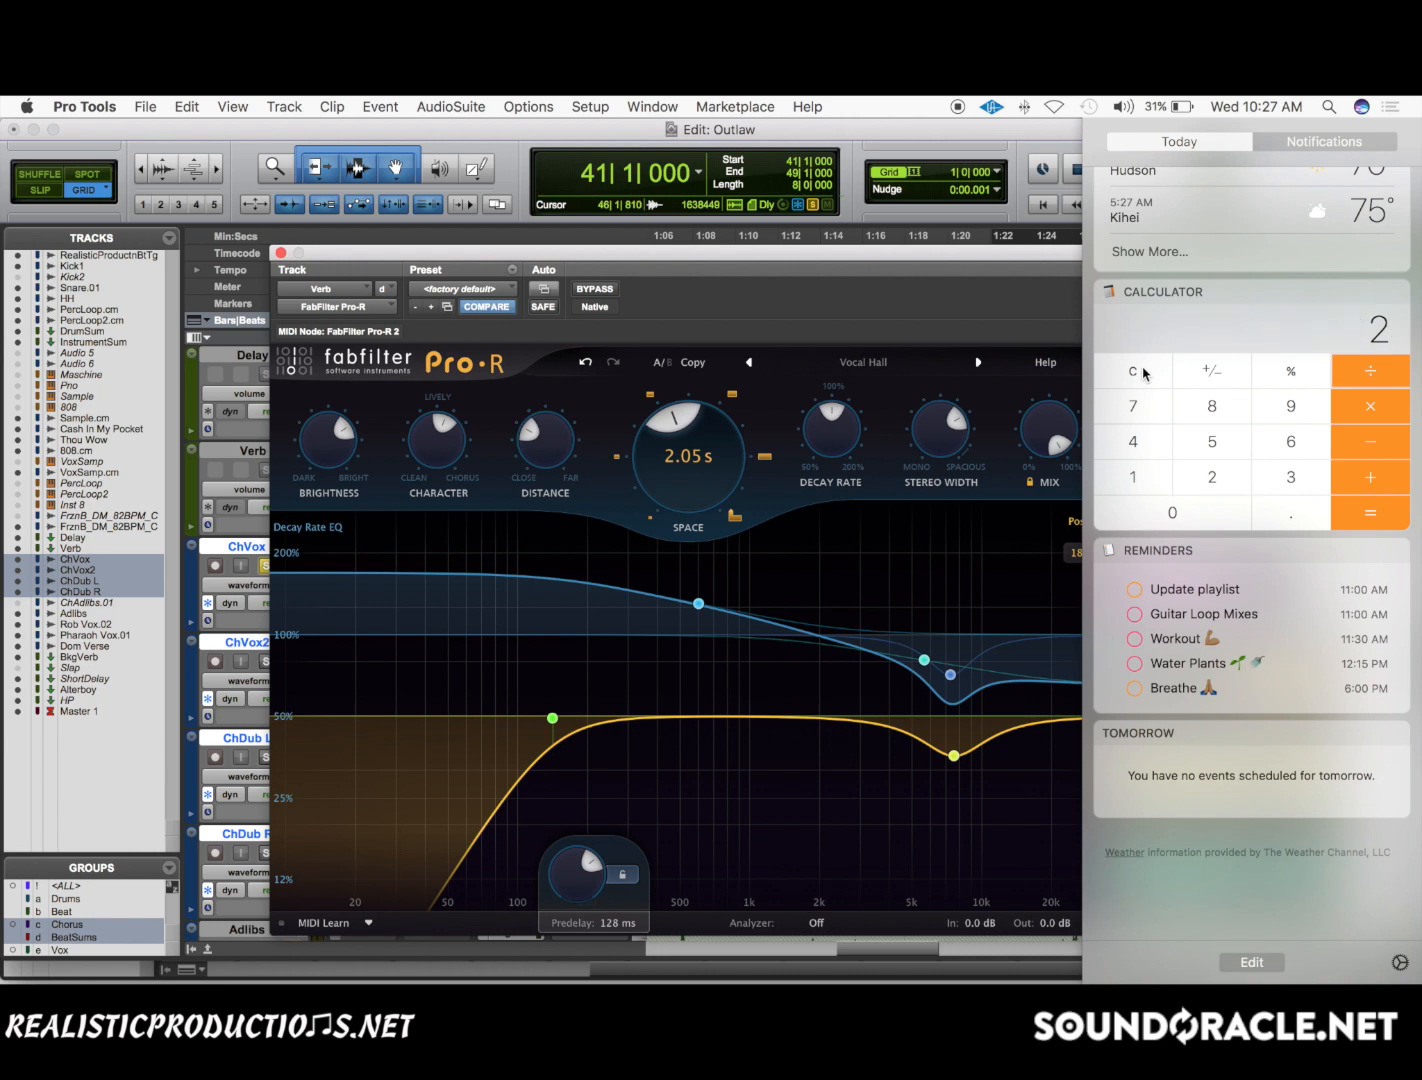
{"action": "key", "text": "Return"}
{"action": "key", "text": "slash"}
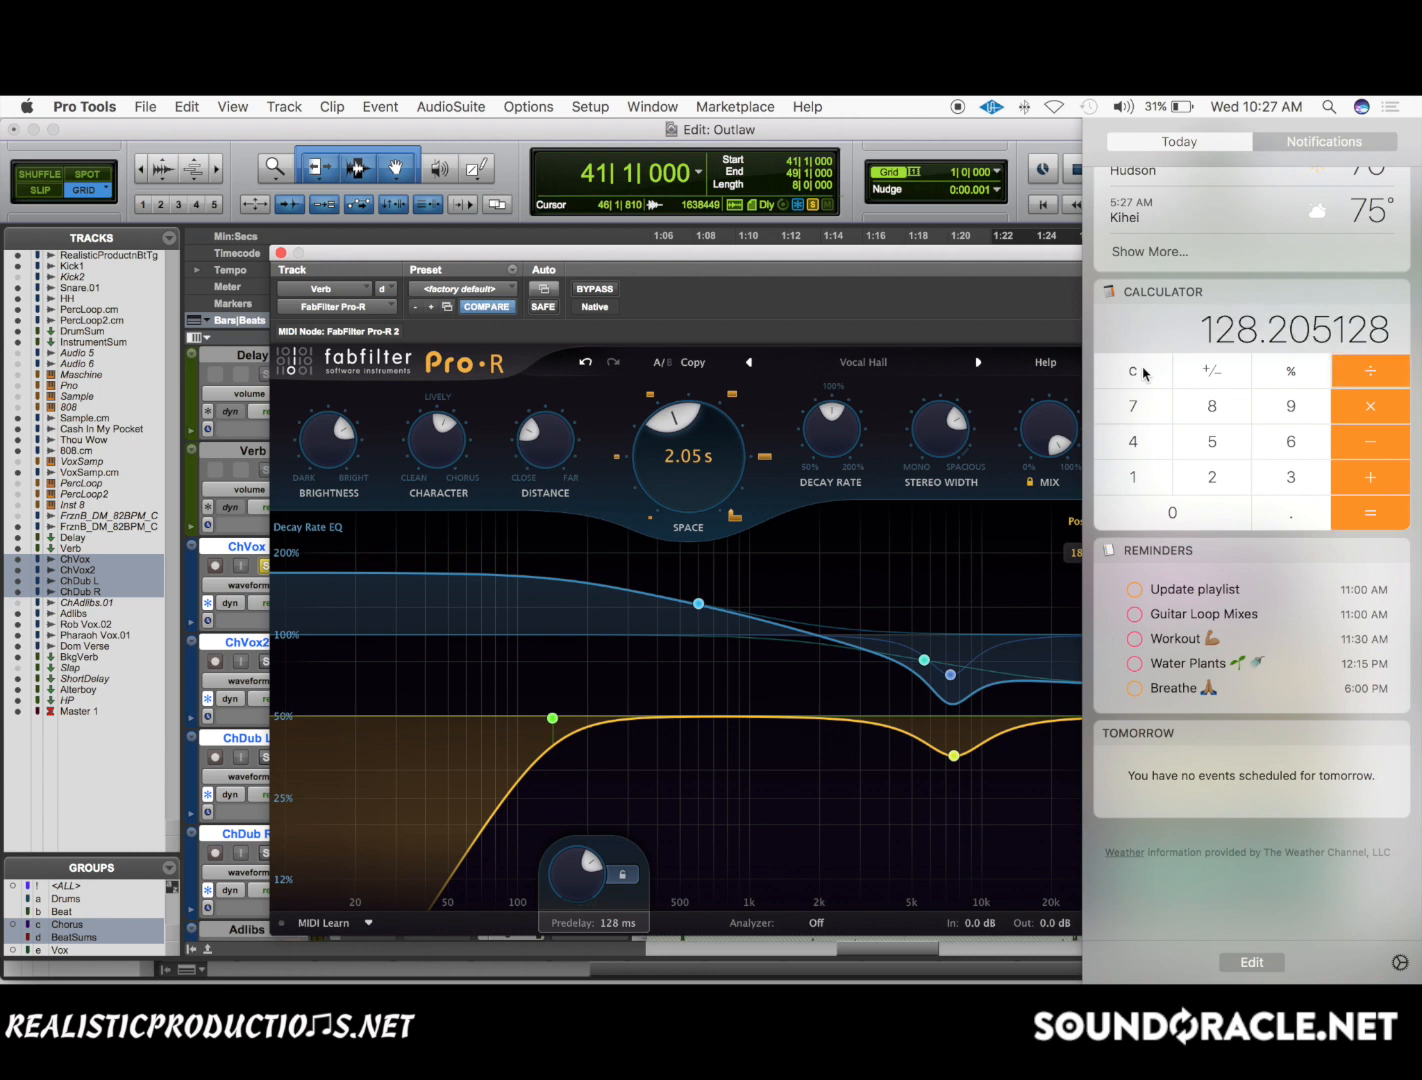
{"action": "type", "text": "2"}
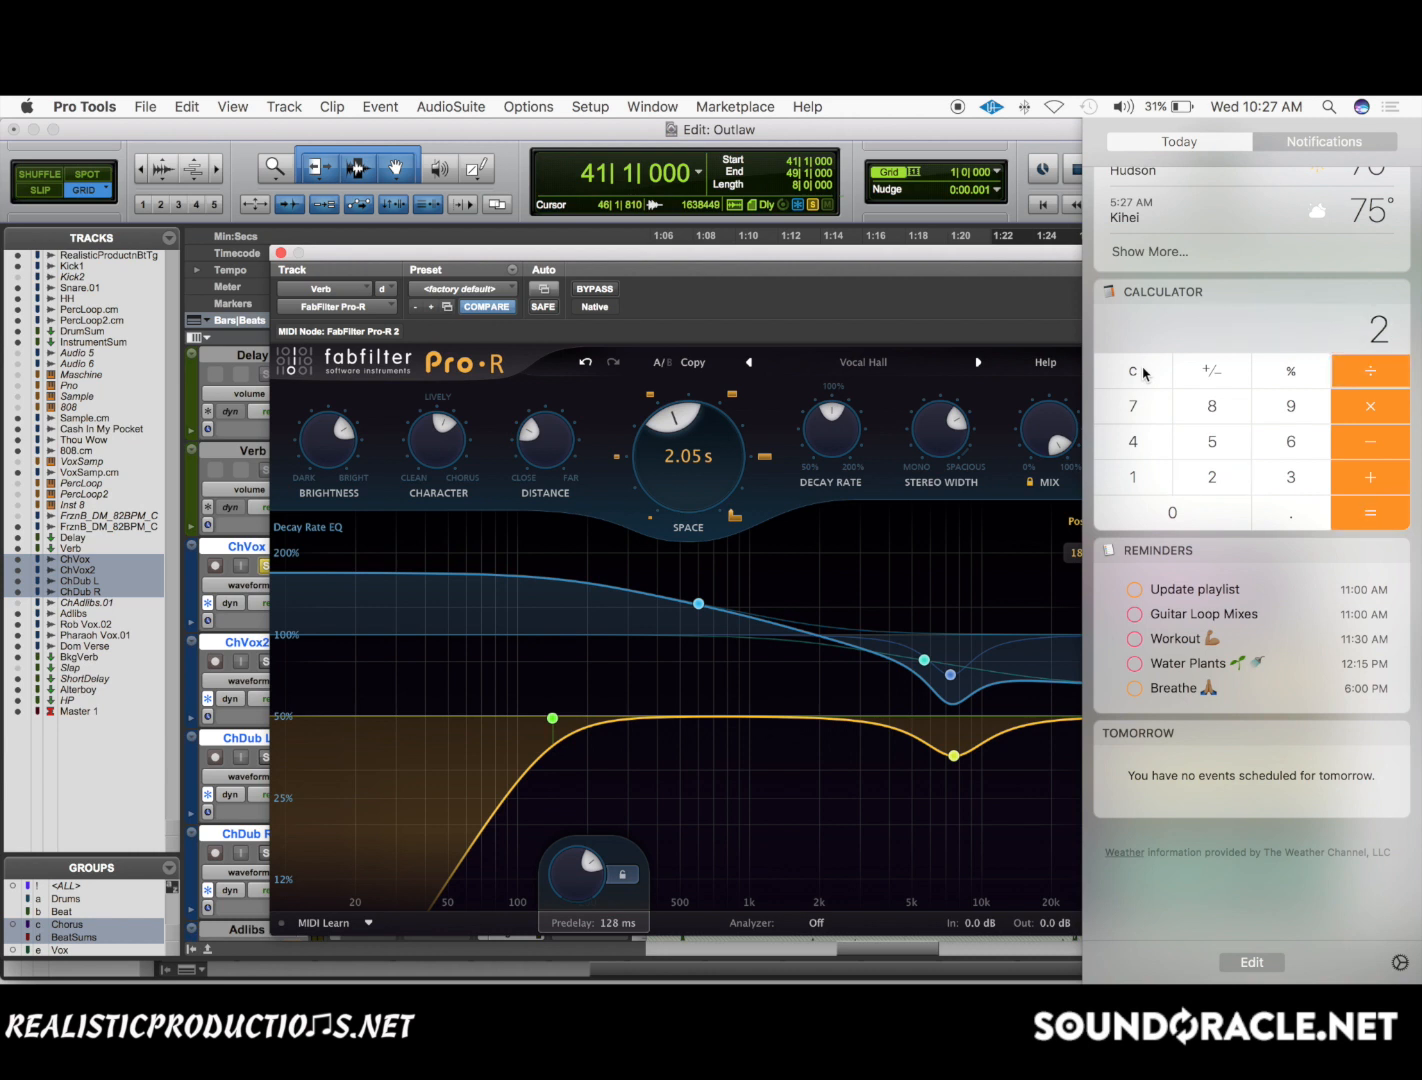
{"action": "key", "text": "Return"}
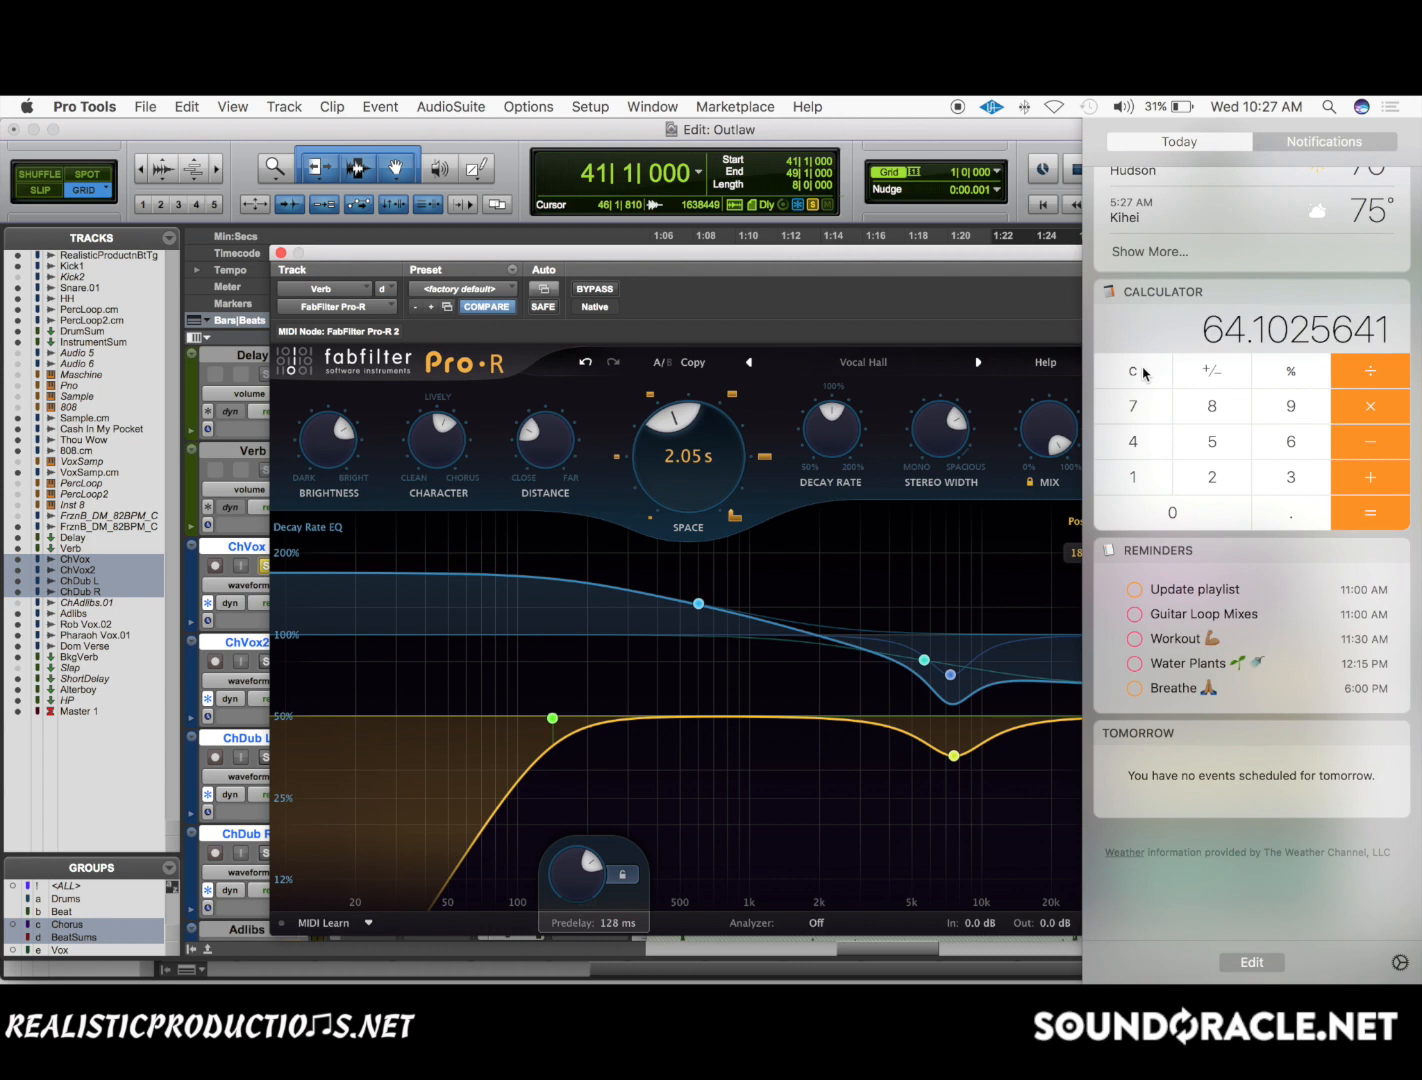
Clear the calculator, divide 7500 by 117, and return to the Pro-R window.
{"action": "left_click", "coordinate": [1143, 373]}
{"action": "type", "text": "7500"}
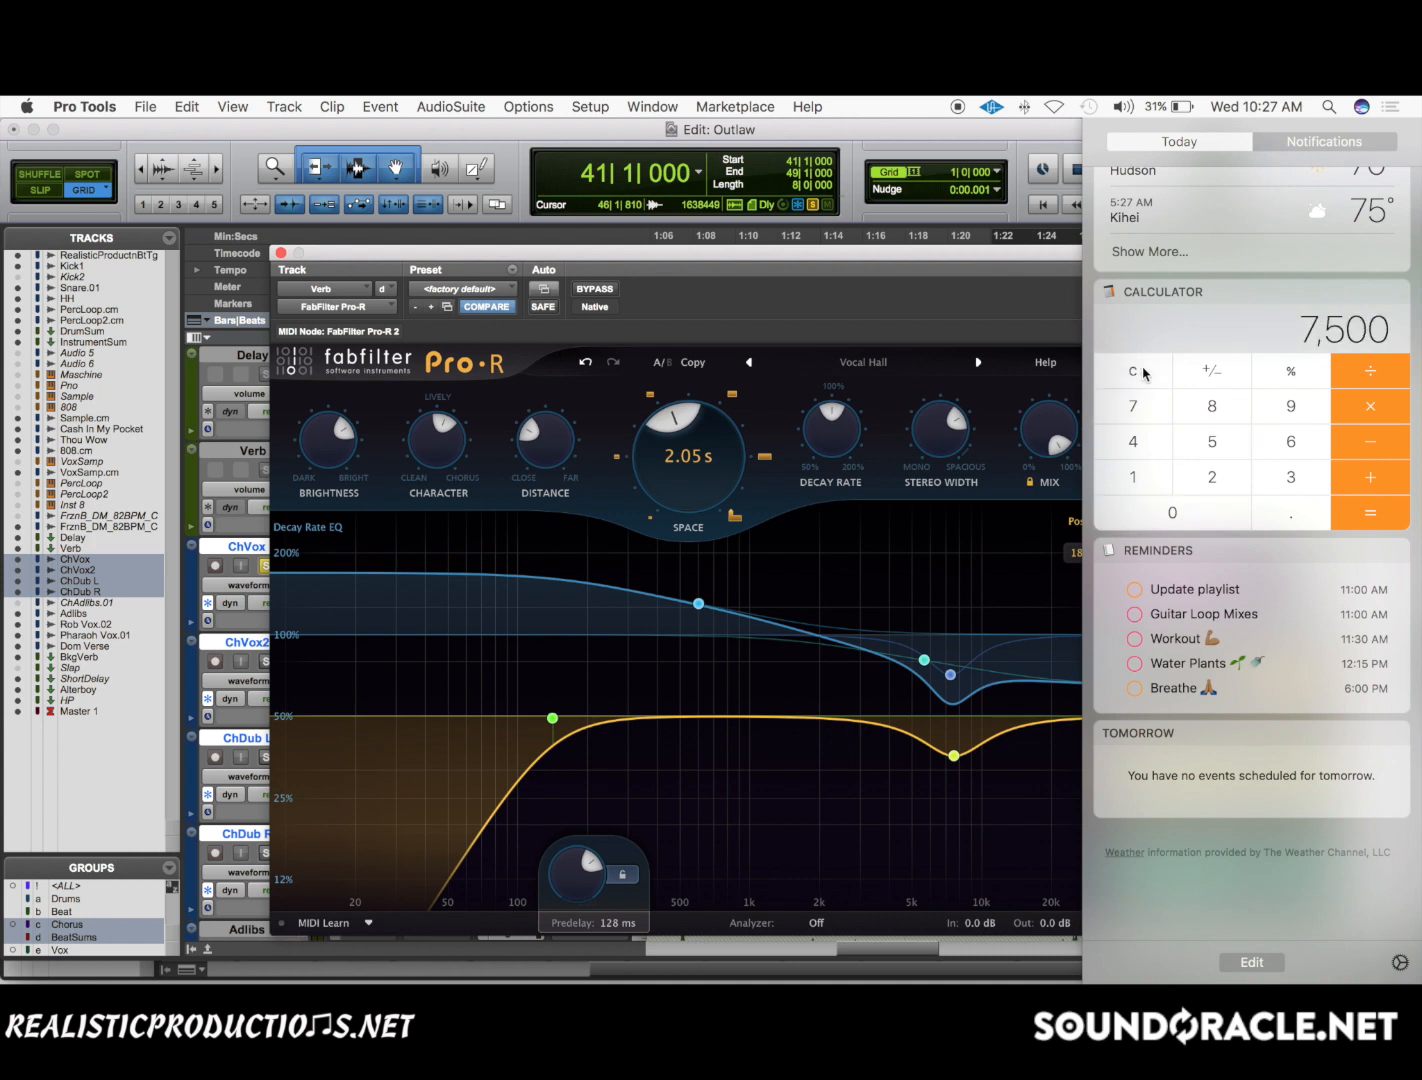
{"action": "type", "text": "/117"}
{"action": "key", "text": "Return"}
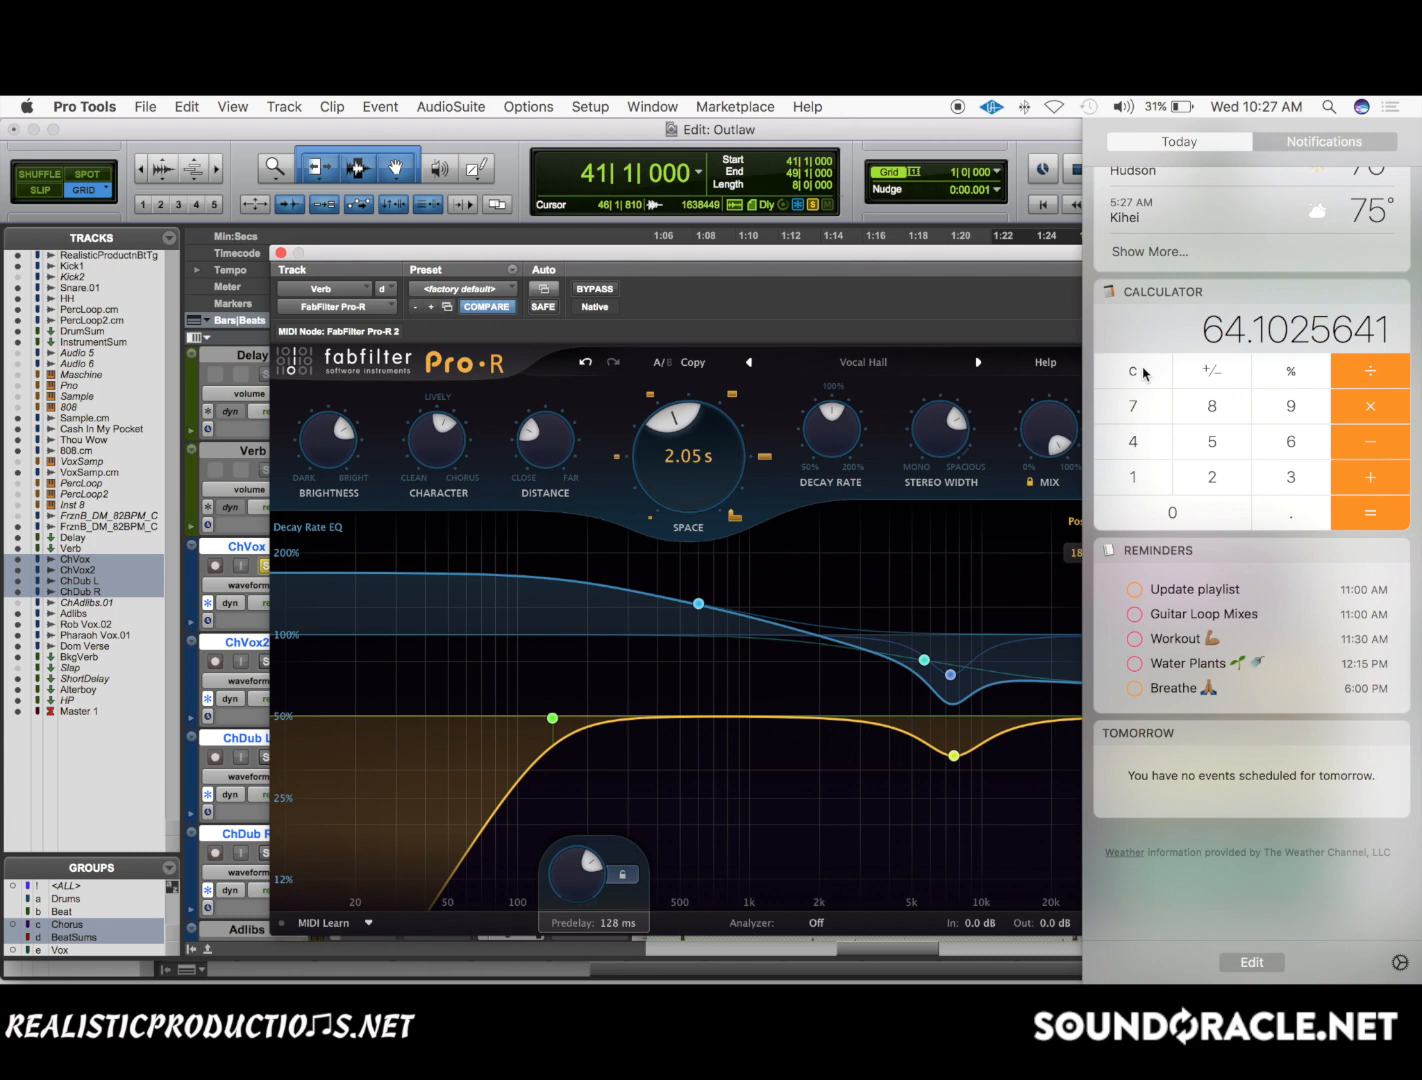
{"action": "left_click", "coordinate": [912, 343]}
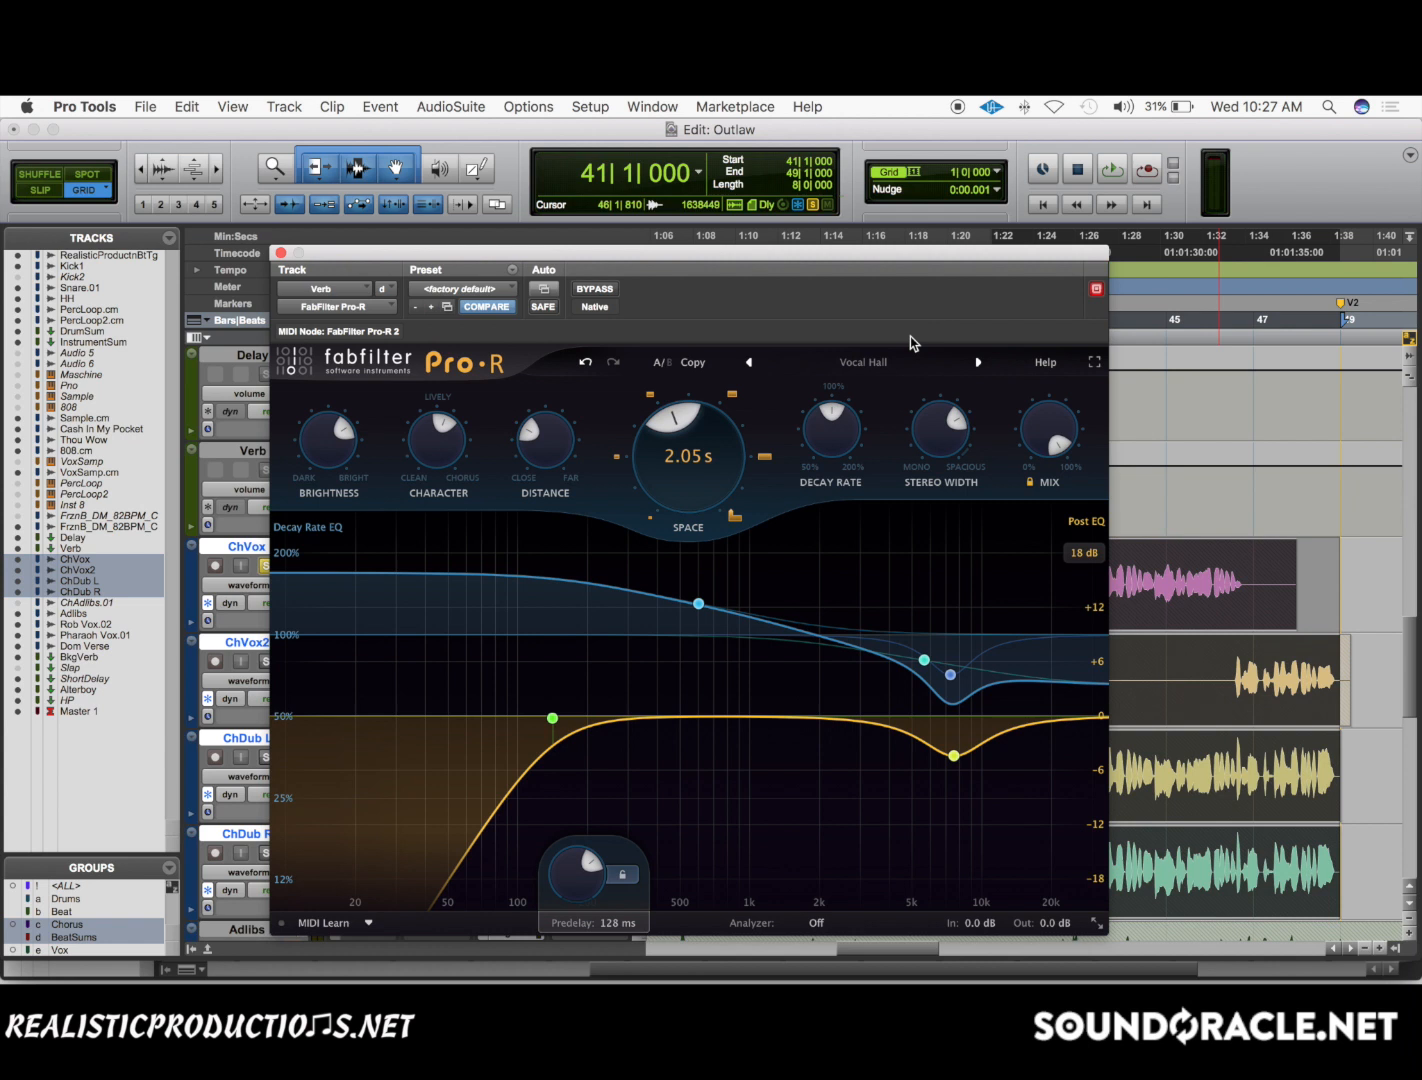
Sync Pro-R's predelay to 1/32.
{"action": "mouse_move", "coordinate": [622, 875]}
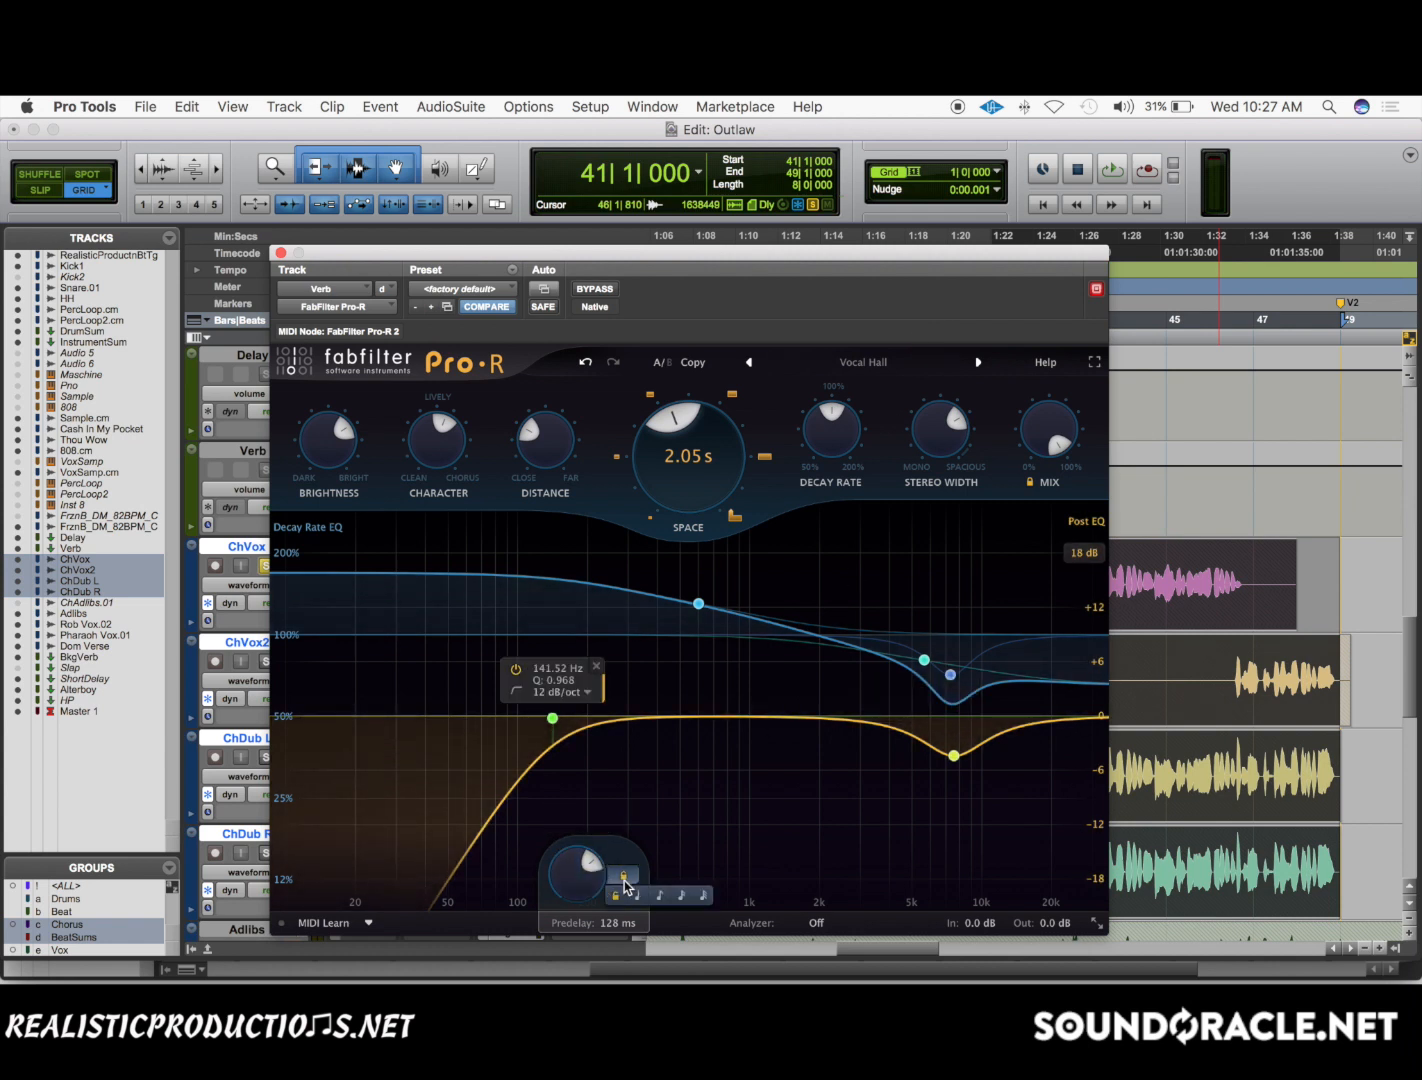
{"action": "left_click", "coordinate": [705, 897]}
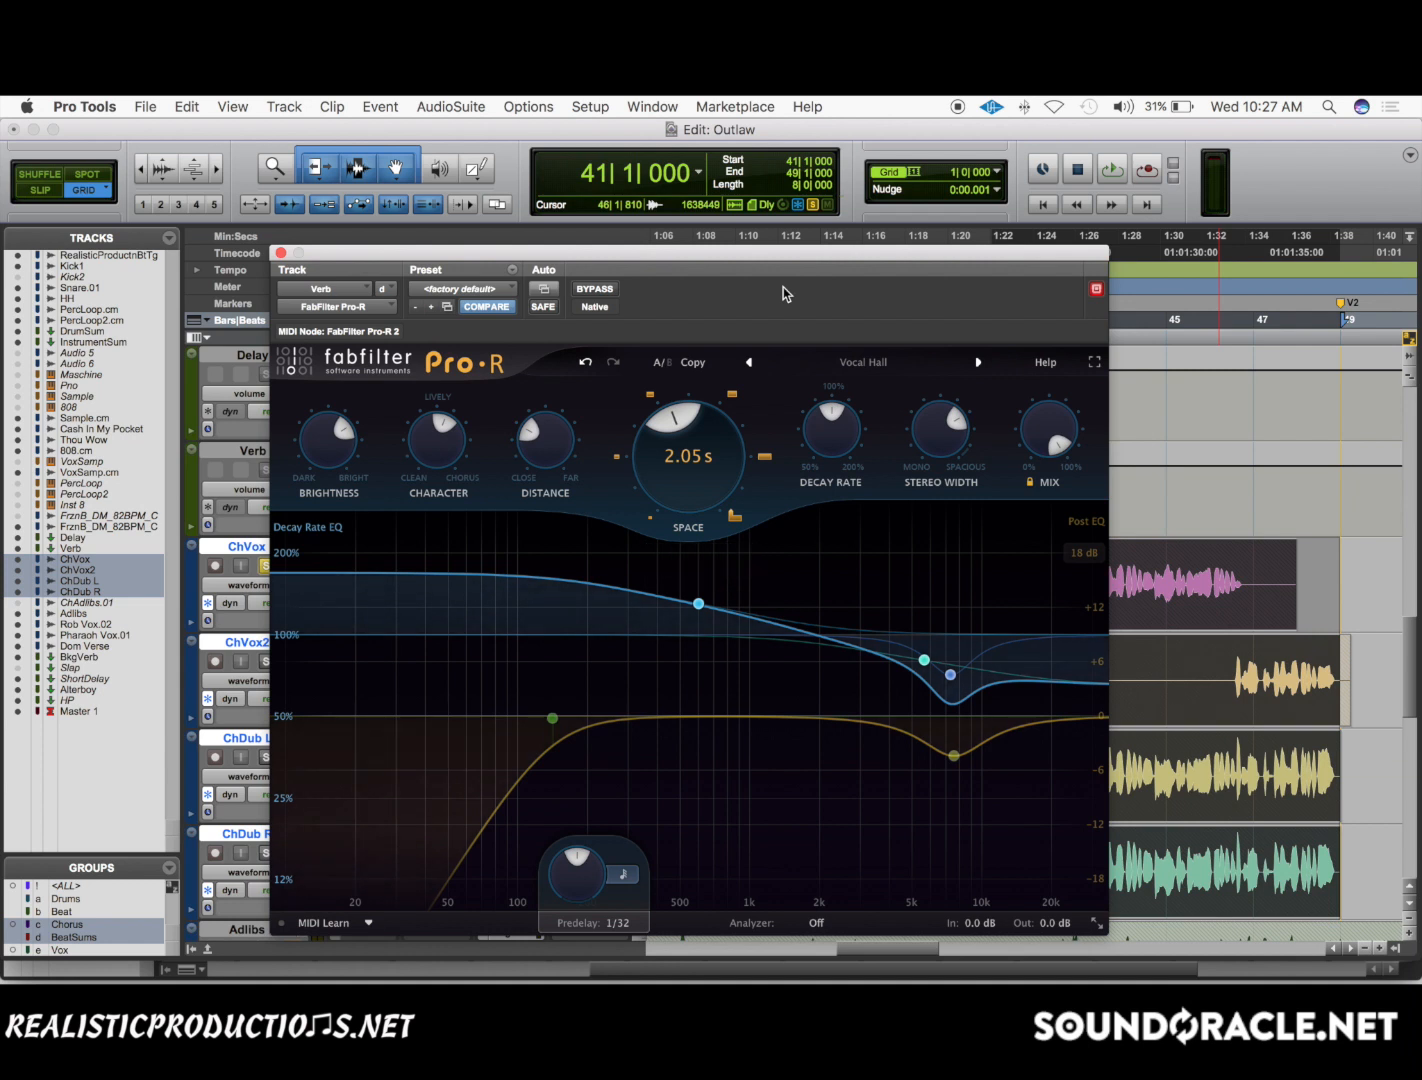
{"action": "mouse_move", "coordinate": [662, 478]}
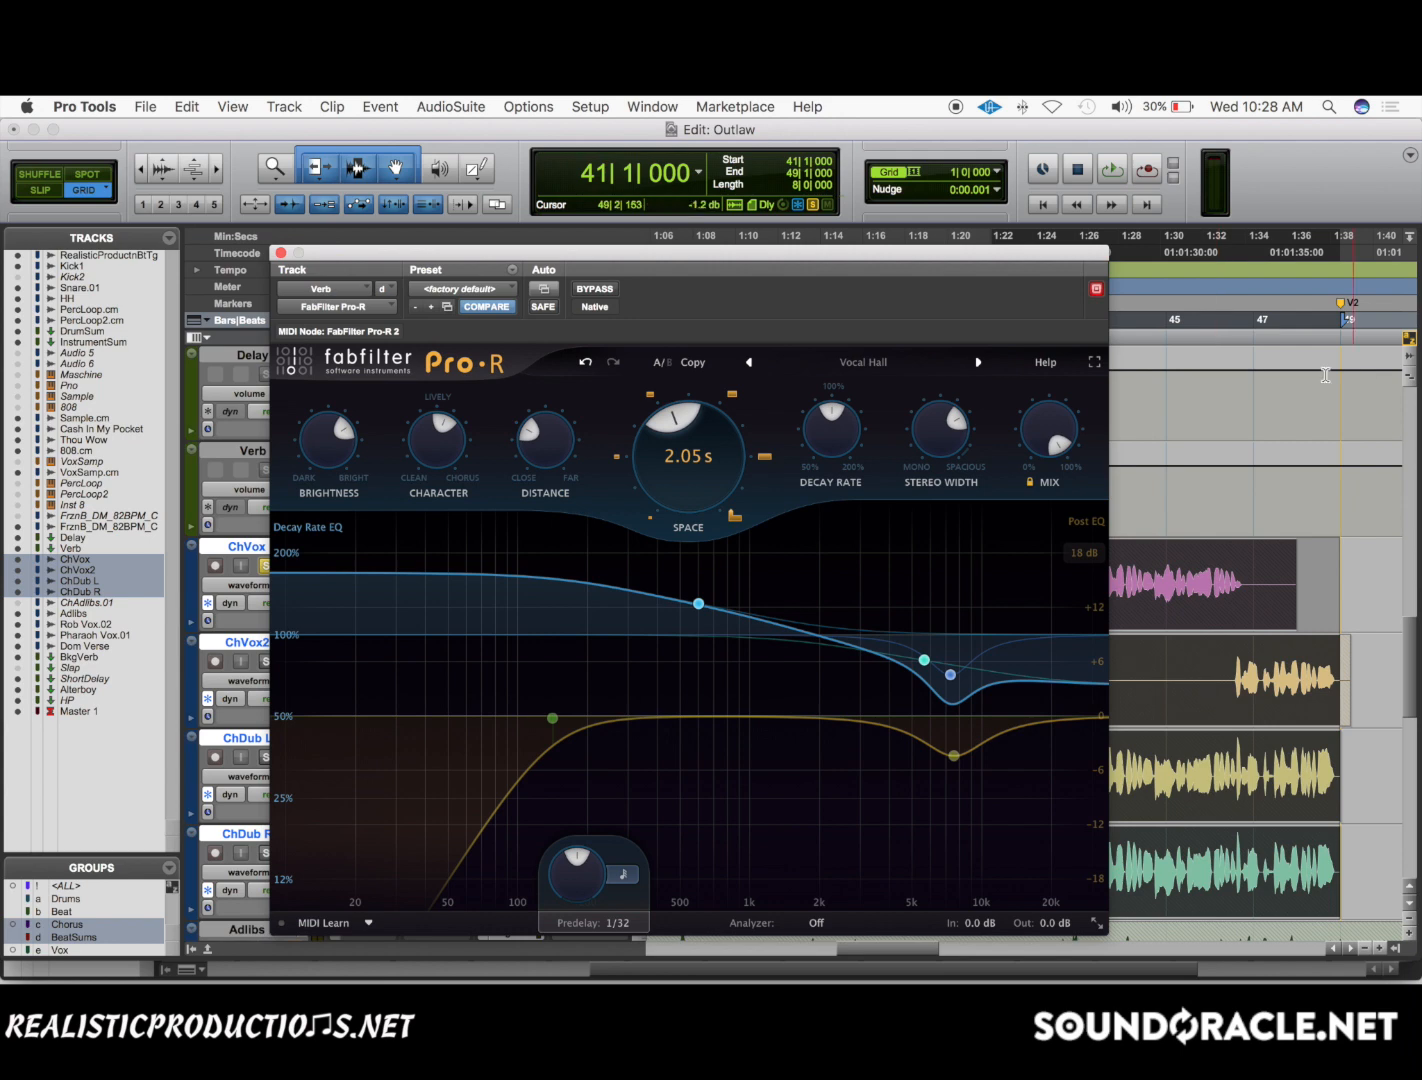
Switch to the Notification Center calculator, multiply the displayed predelay result by 2, and return to Pro-R.
{"action": "scroll", "coordinate": [1367, 378], "scroll_direction": "right", "scroll_amount": 5}
{"action": "left_click", "coordinate": [1378, 418]}
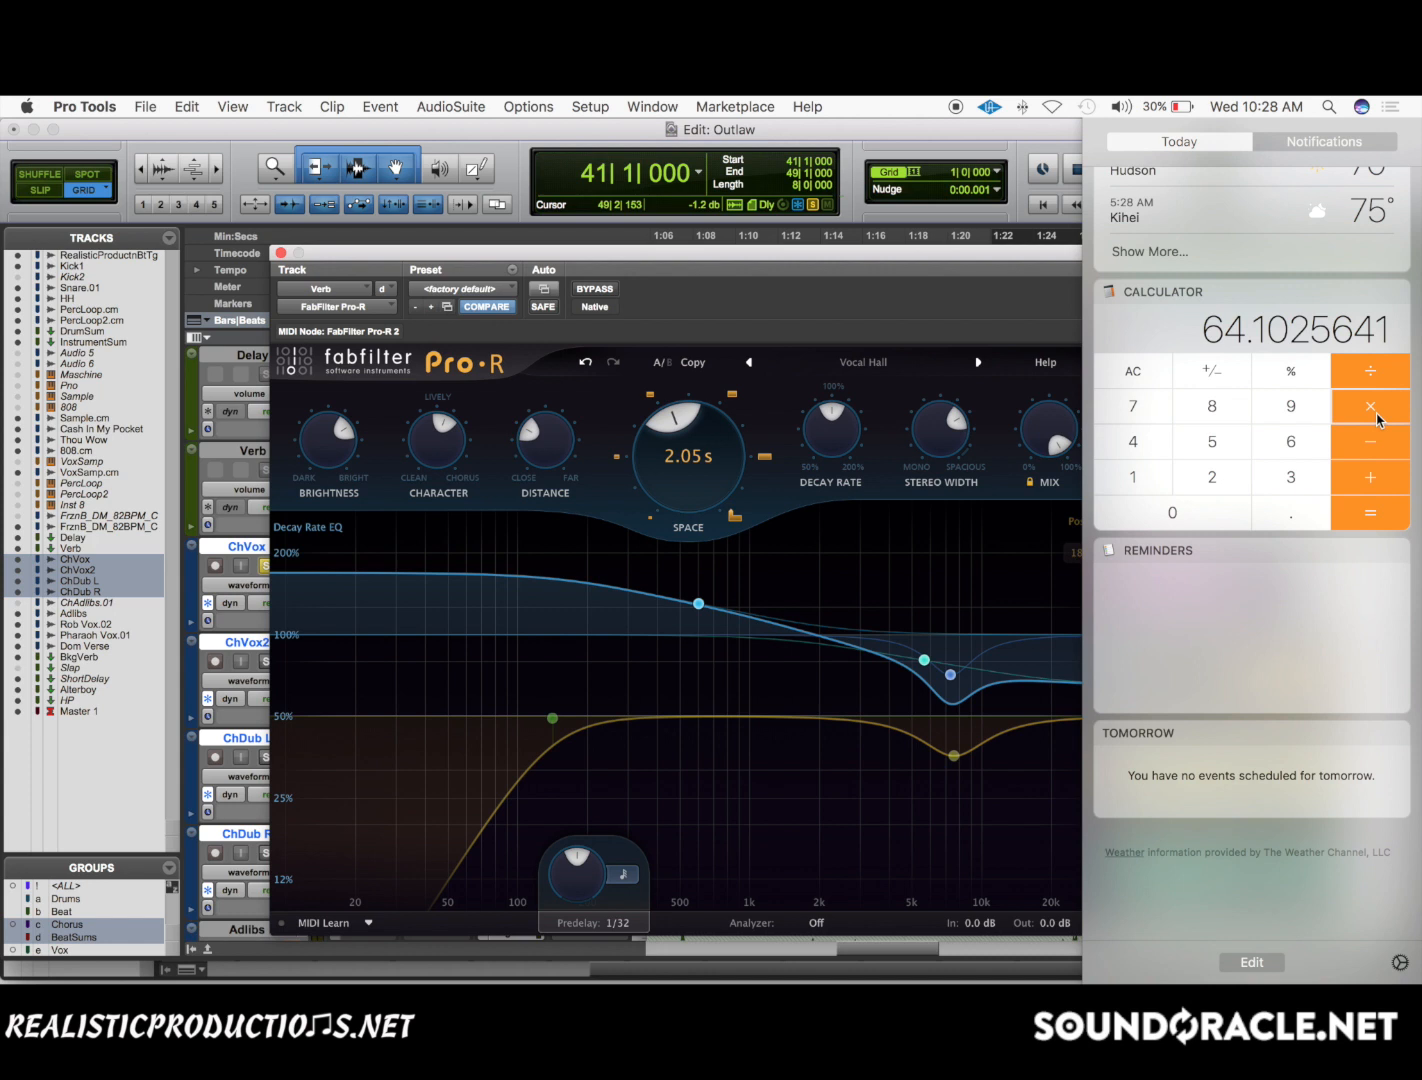
{"action": "key", "text": "2"}
{"action": "key", "text": "Return"}
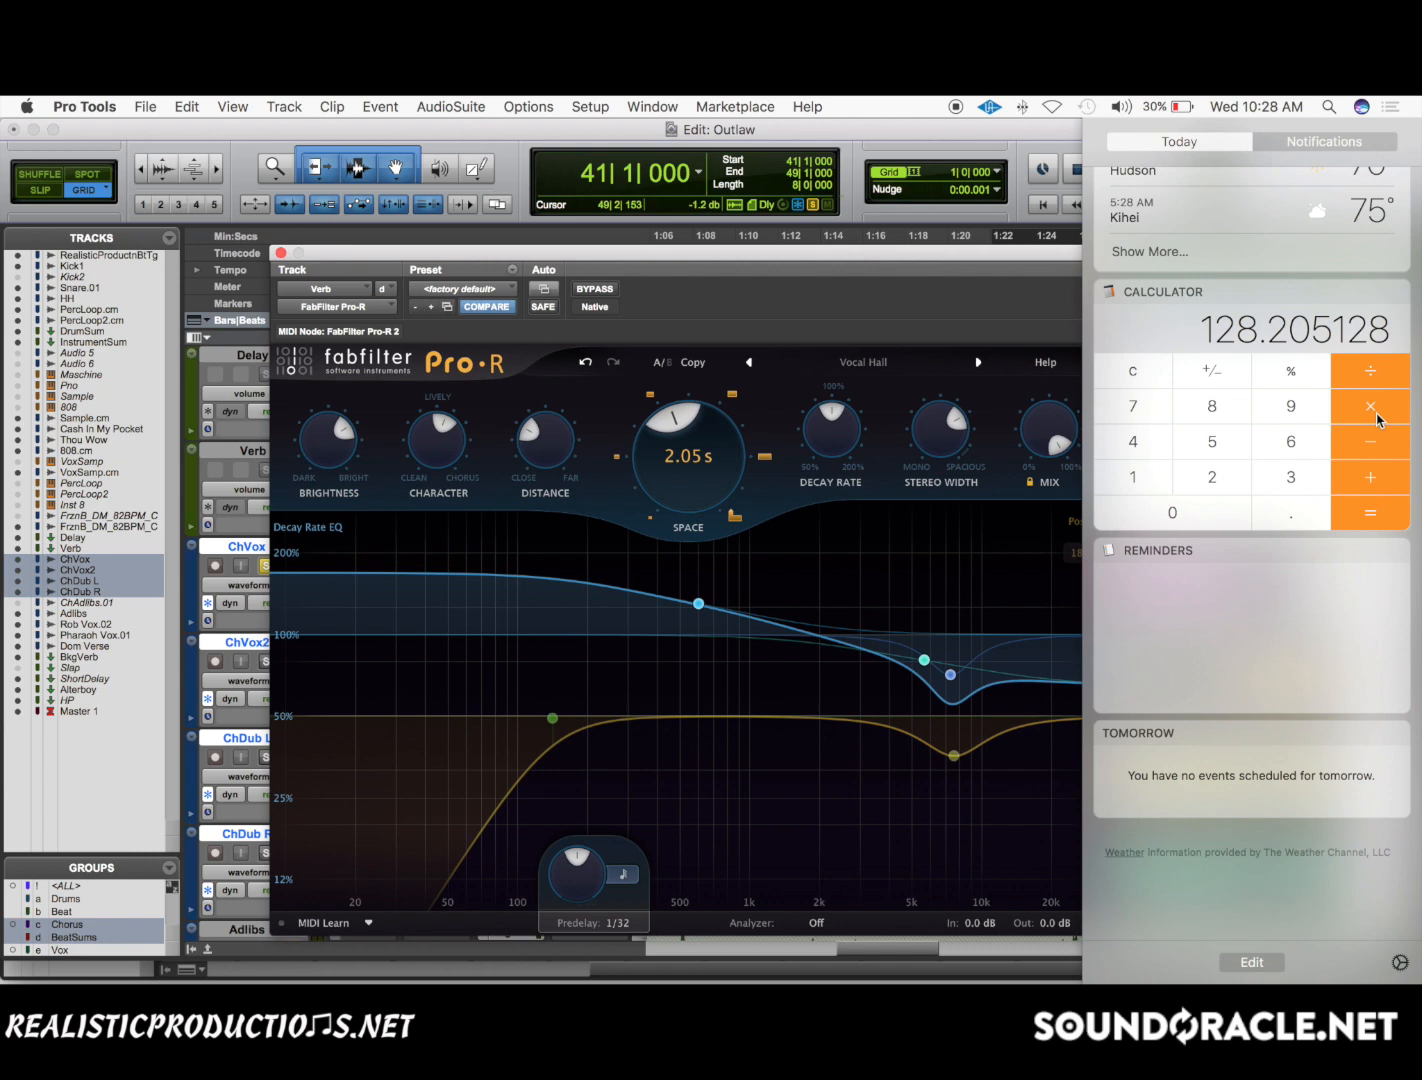
{"action": "scroll", "coordinate": [1378, 418], "scroll_direction": "left", "scroll_amount": 5}
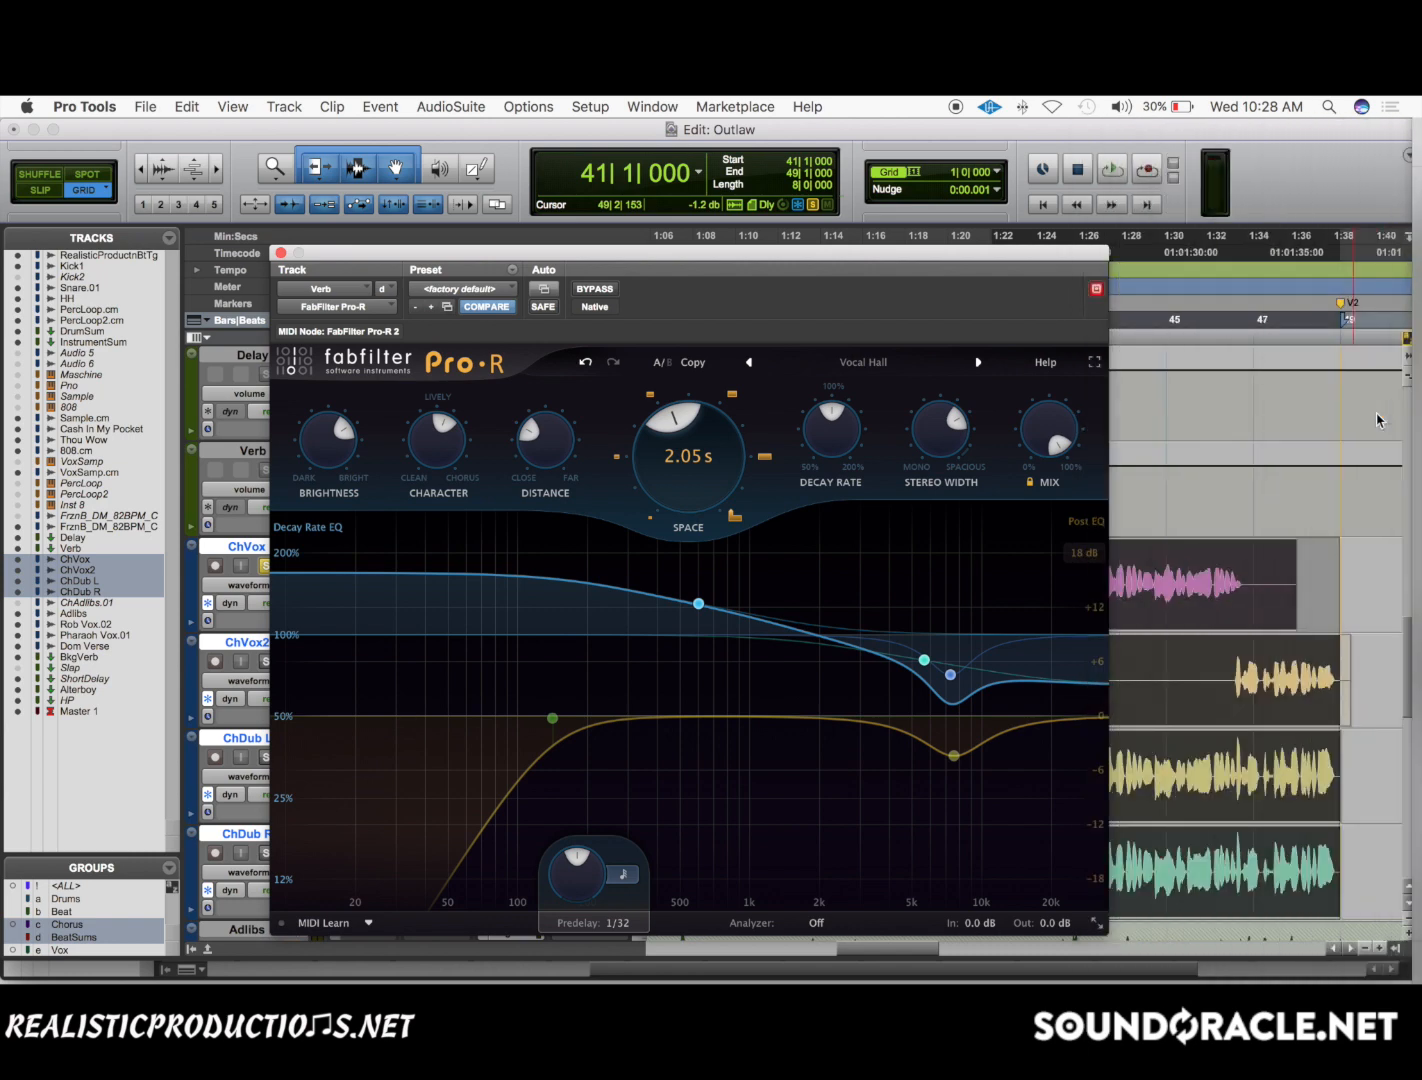
{"action": "scroll", "coordinate": [1371, 417], "scroll_direction": "right", "scroll_amount": 5}
{"action": "scroll", "coordinate": [1371, 417], "scroll_direction": "left", "scroll_amount": 5}
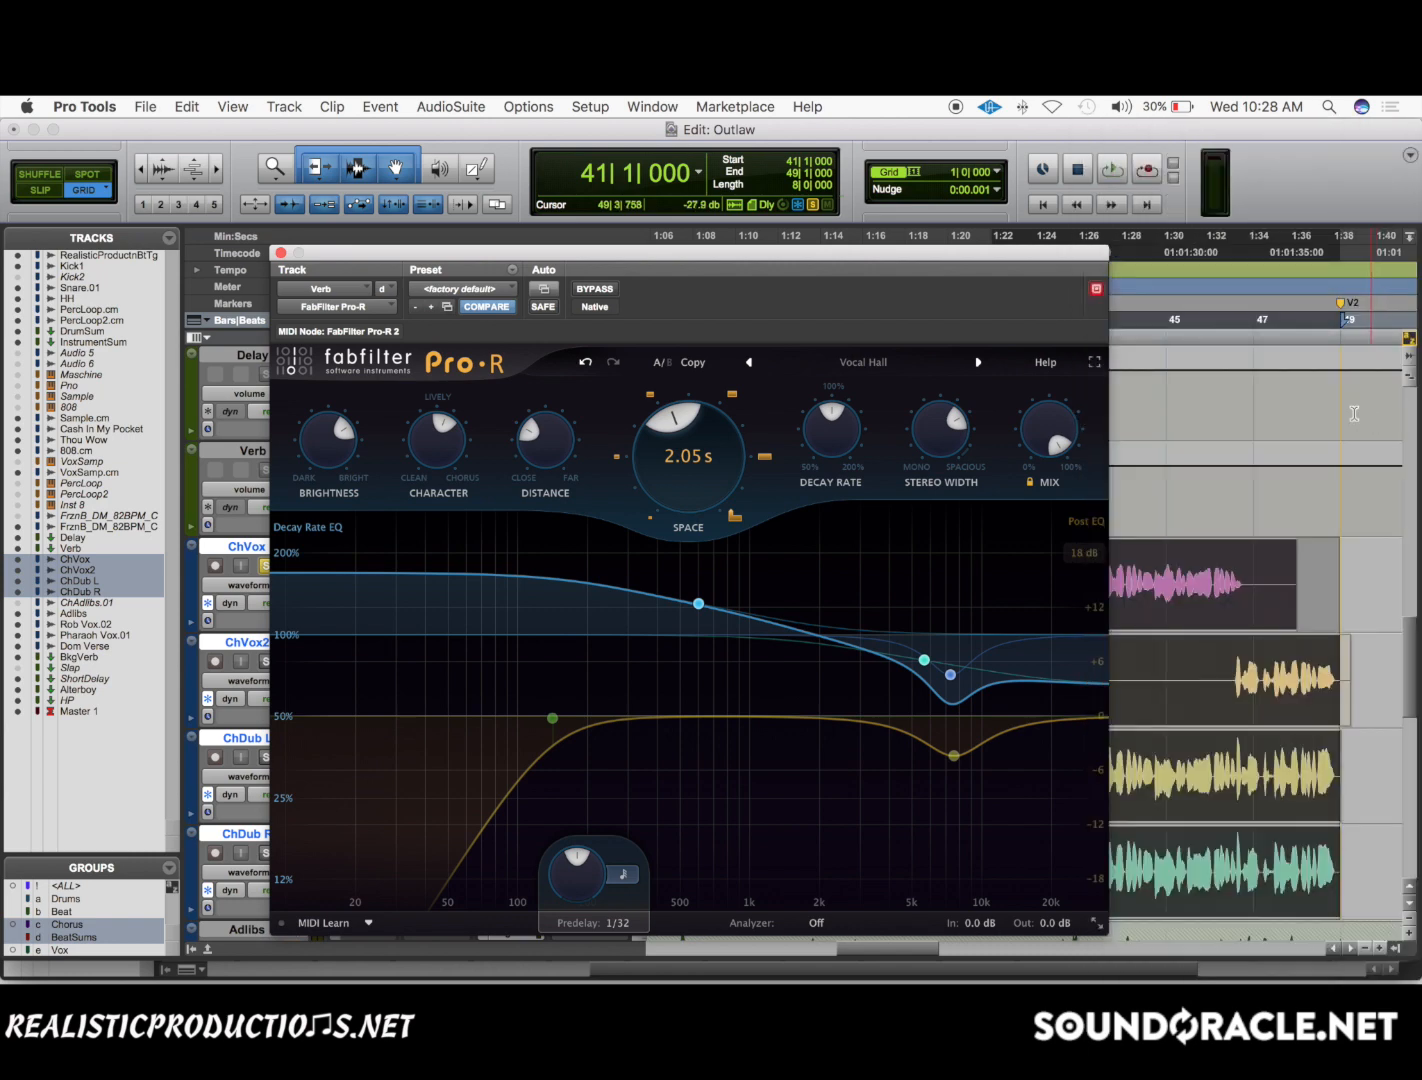
During chorus playback, bring the full Pro-R window into view and compare Space at 1.28 s and 2.05 s by undoing and redoing its change.
{"action": "left_click", "coordinate": [707, 464]}
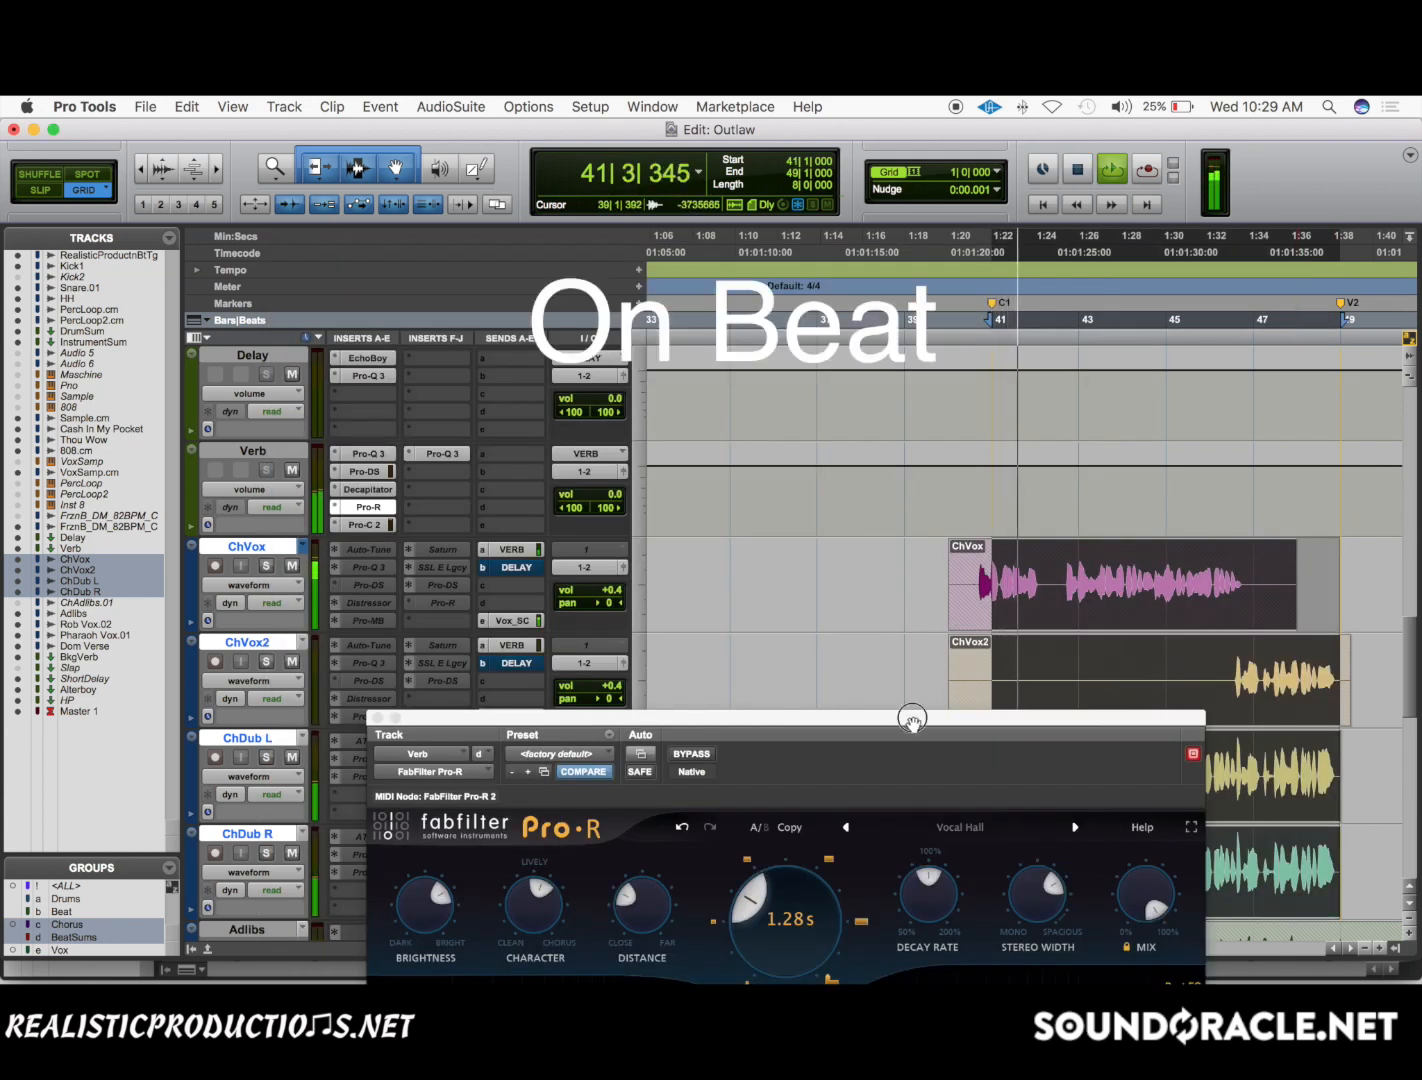
{"action": "left_click_drag", "start_coordinate": [912, 718], "coordinate": [728, 278]}
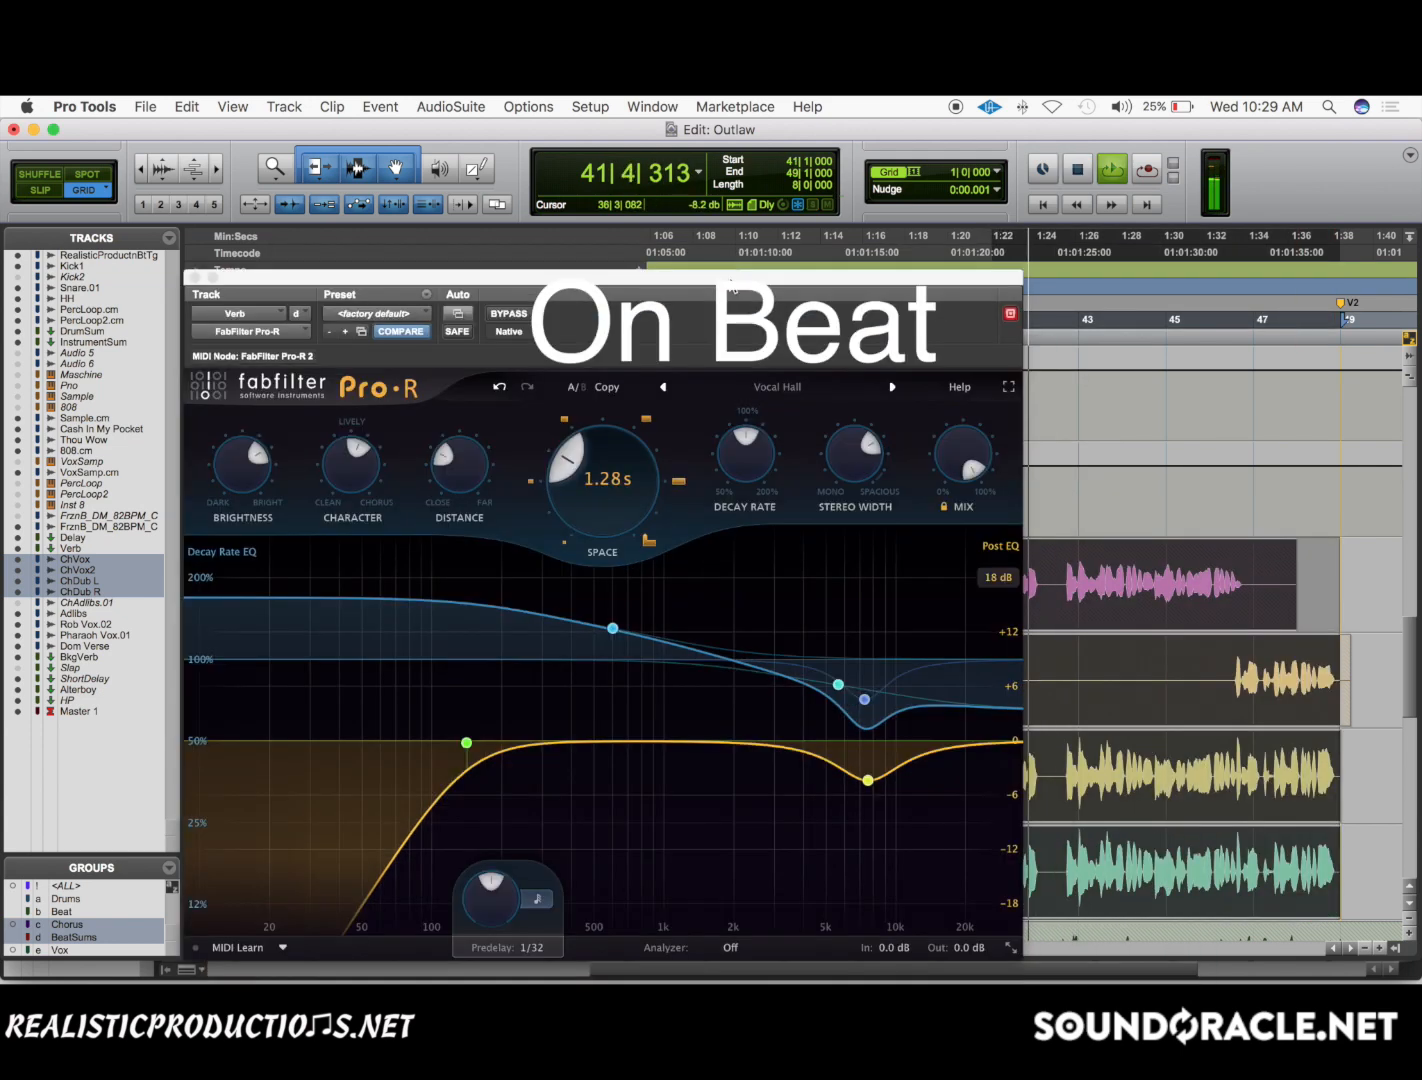
{"action": "left_click", "coordinate": [499, 388]}
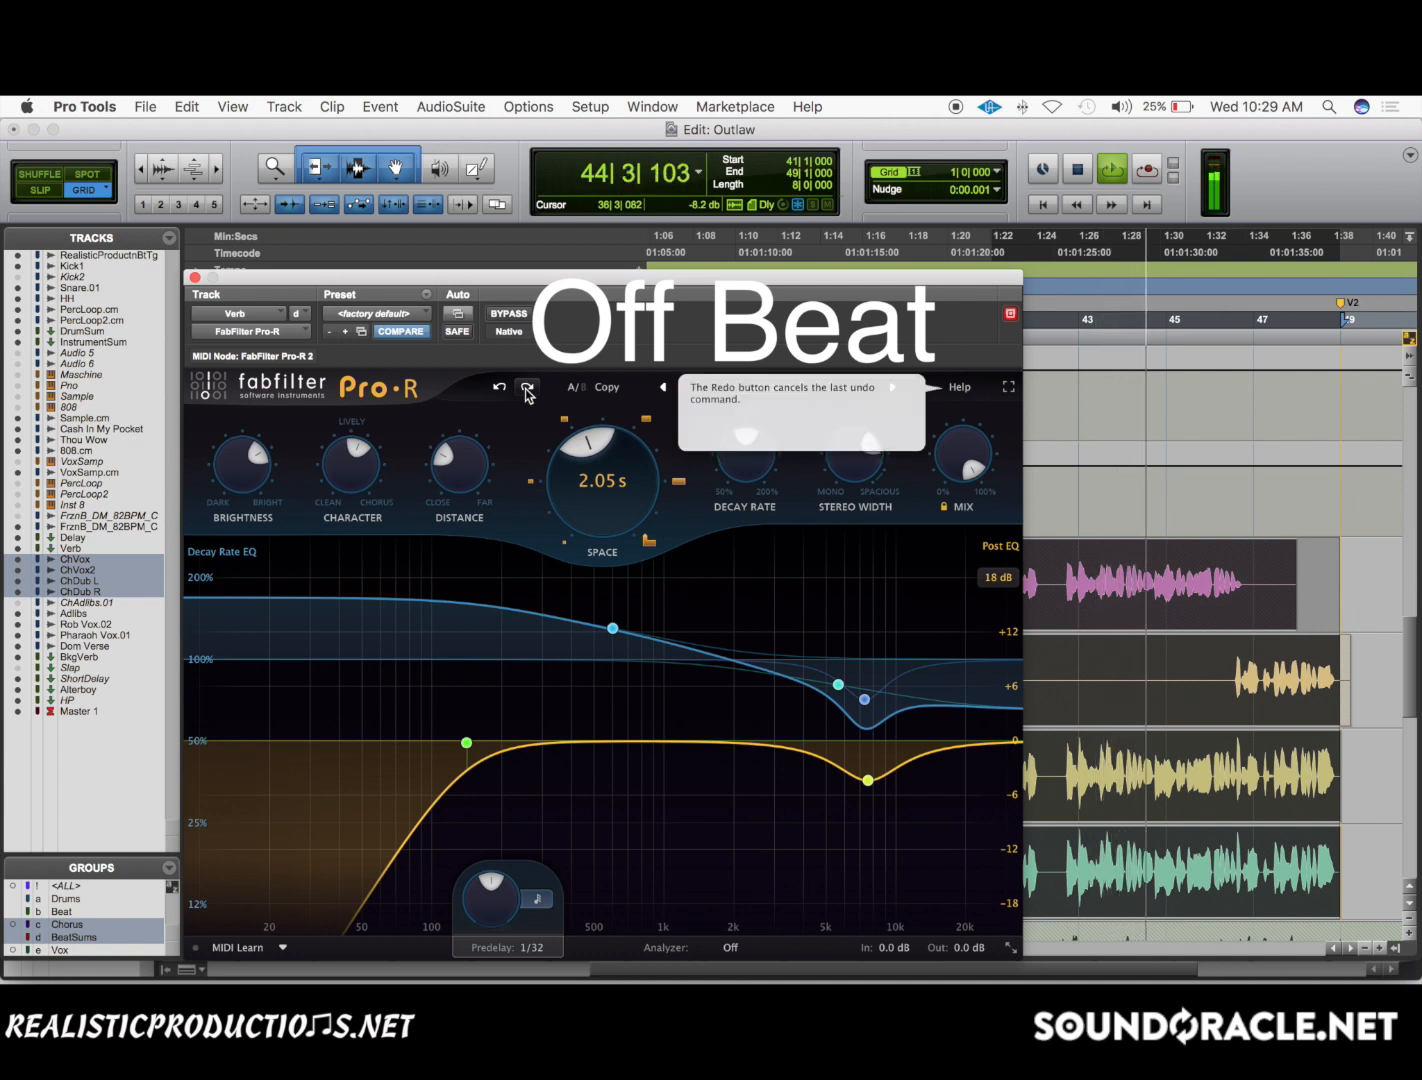
{"action": "left_click", "coordinate": [527, 390]}
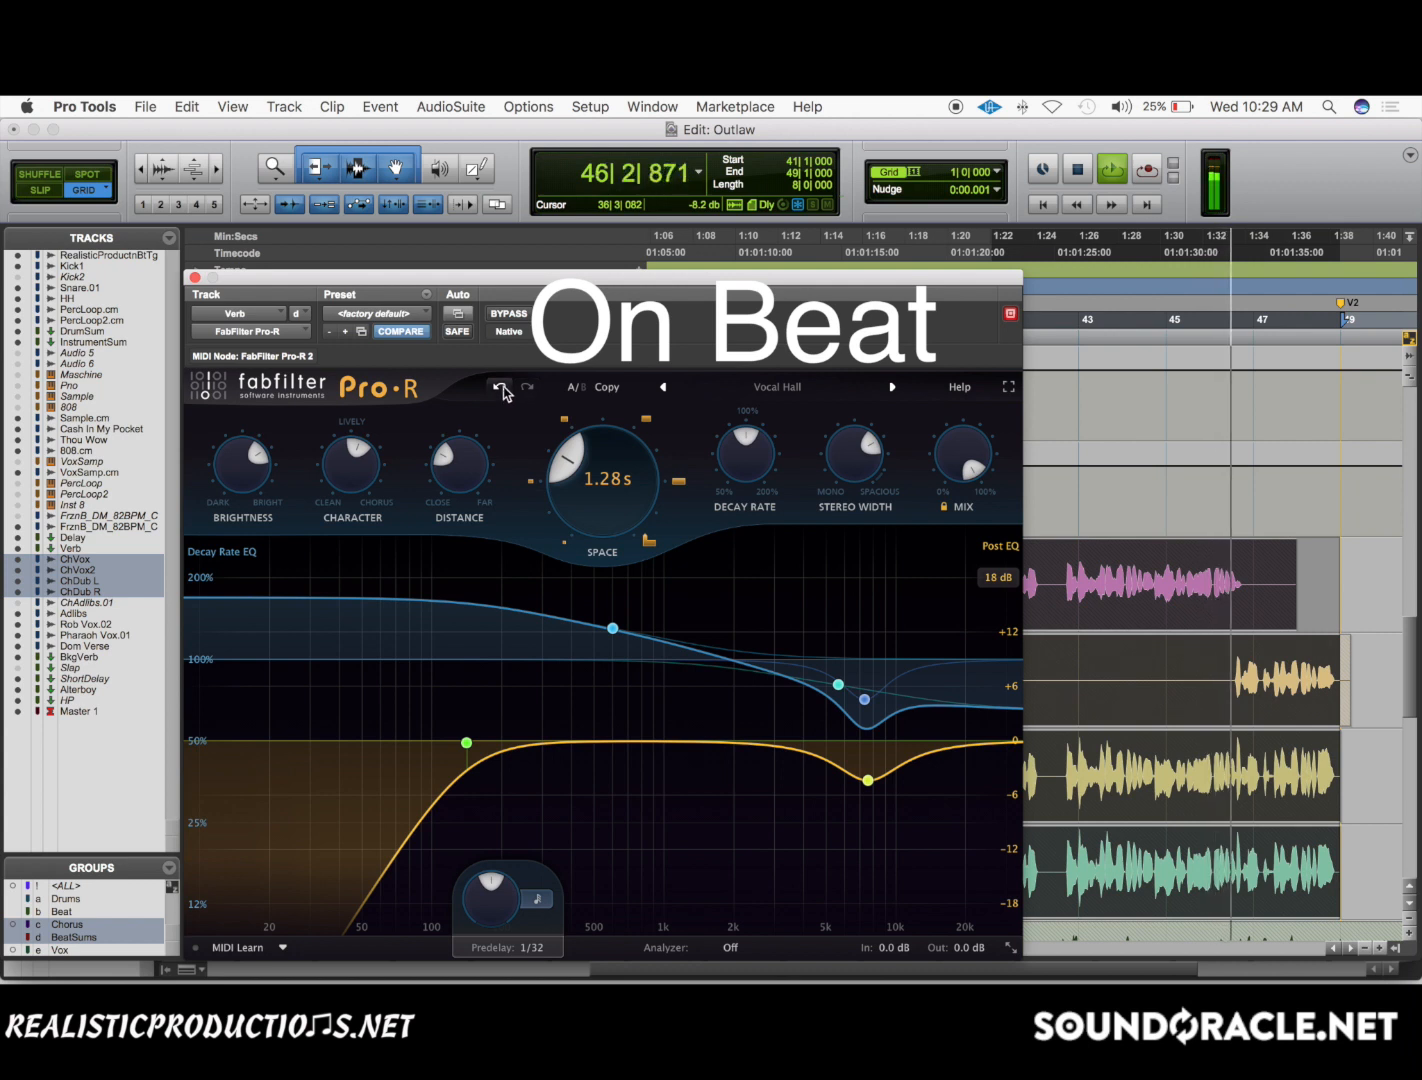
Alternate Pro-R's Space between 2.05 s and 1.28 s during playback, finish on 1.28 s, move the plug-in window off the tracks and stop playback.
{"action": "left_click", "coordinate": [501, 389]}
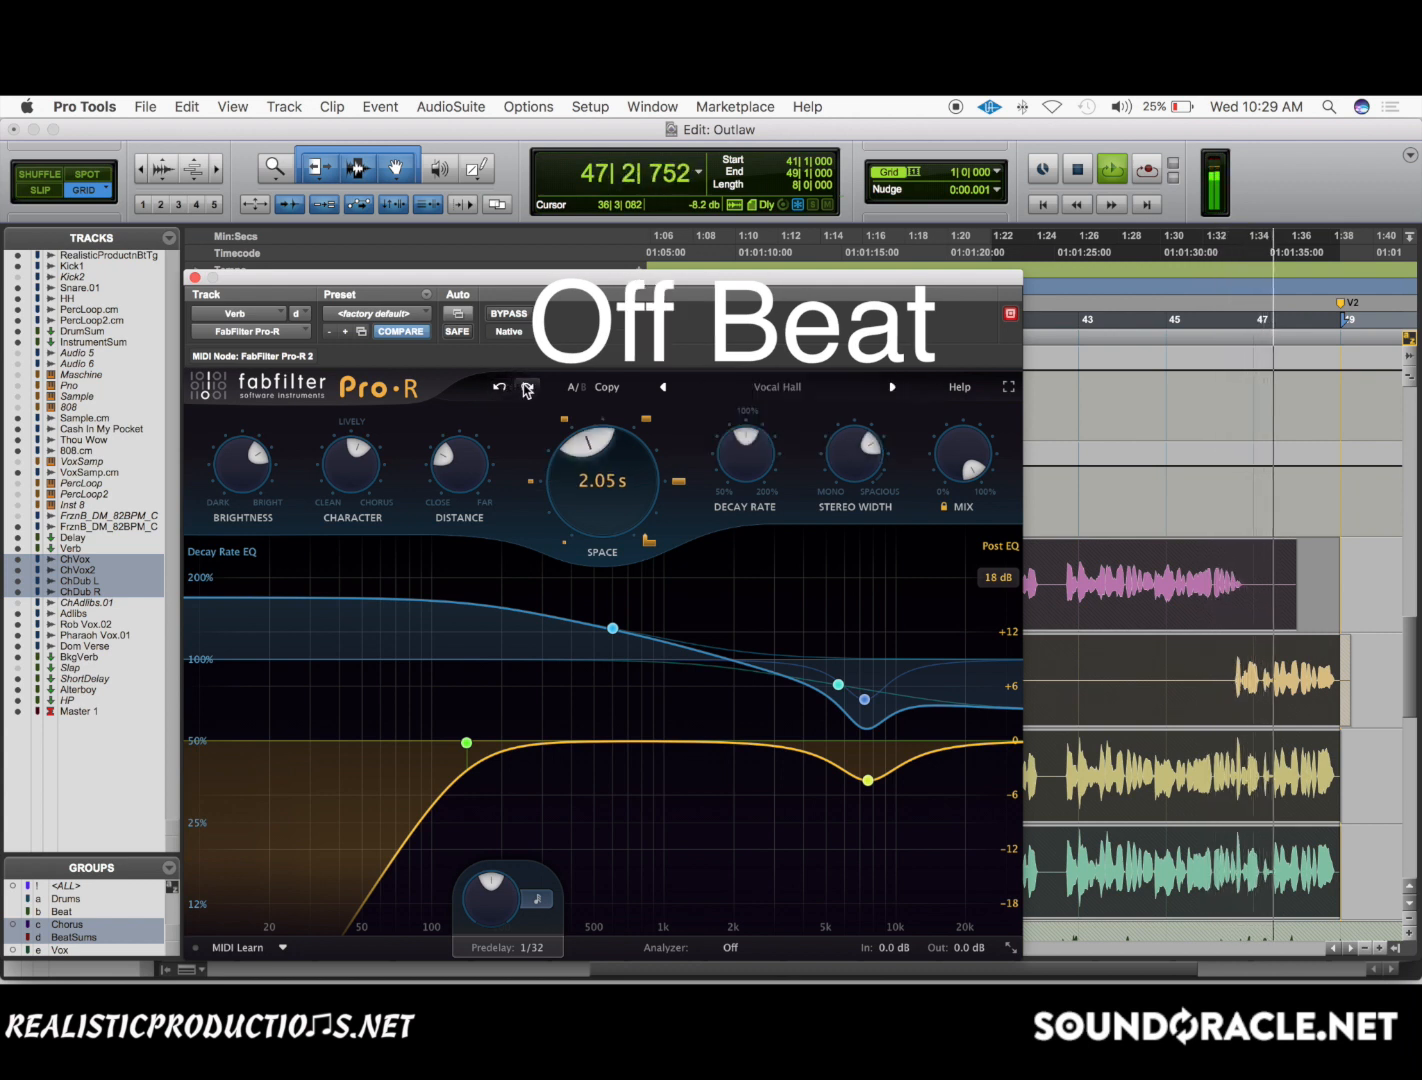
{"action": "left_click", "coordinate": [527, 390]}
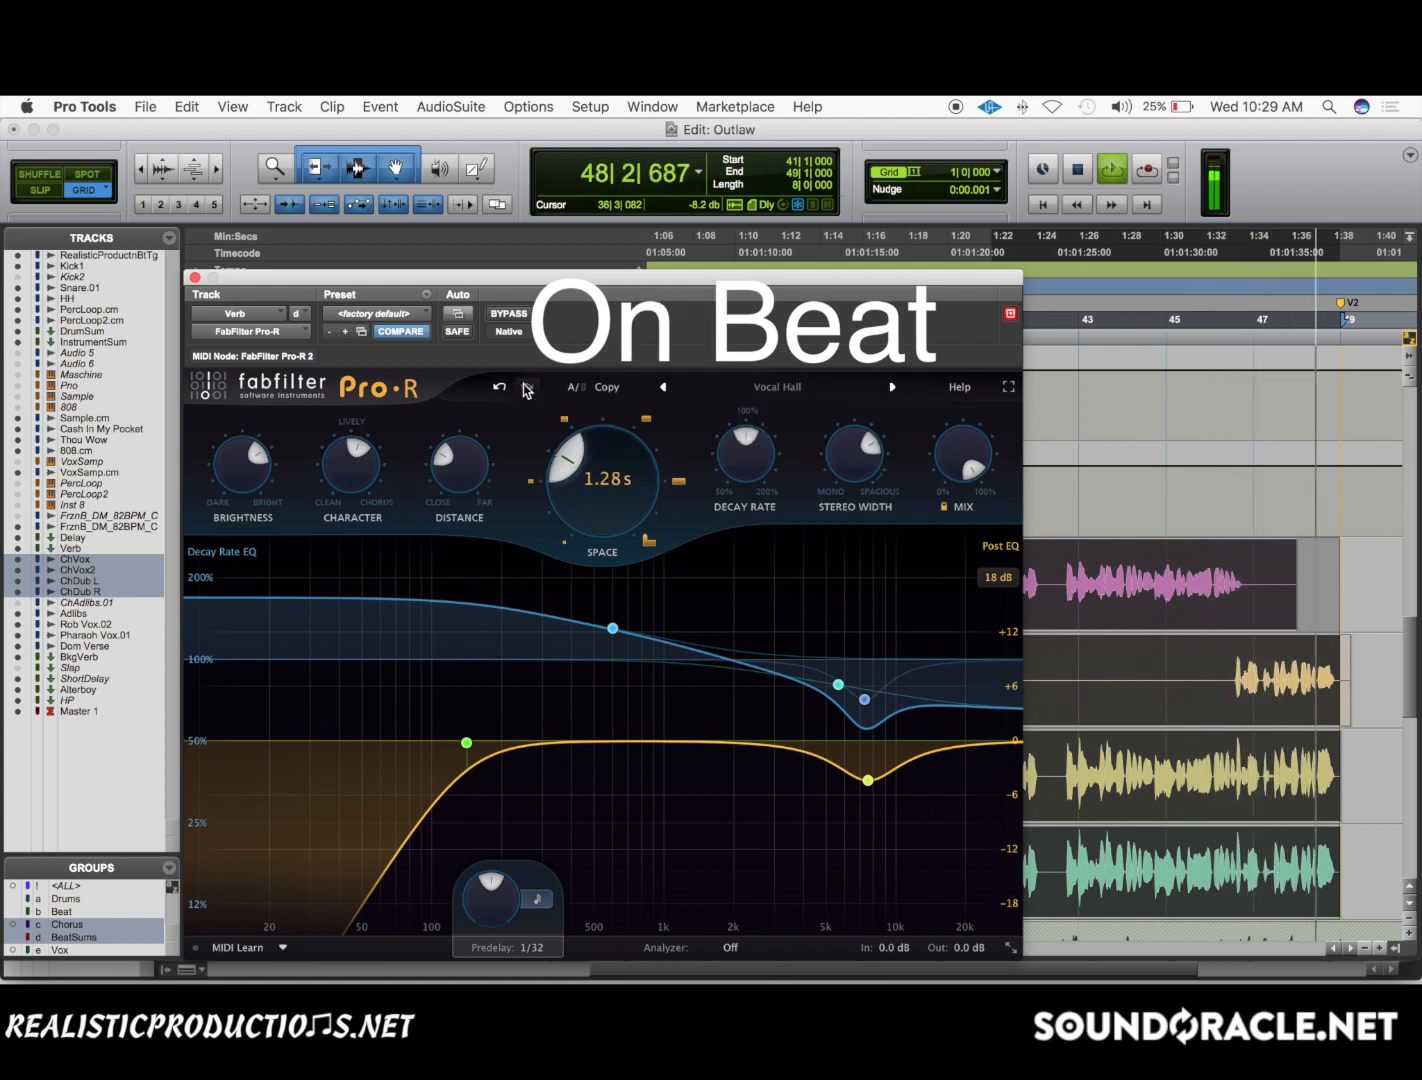
{"action": "left_click", "coordinate": [501, 389]}
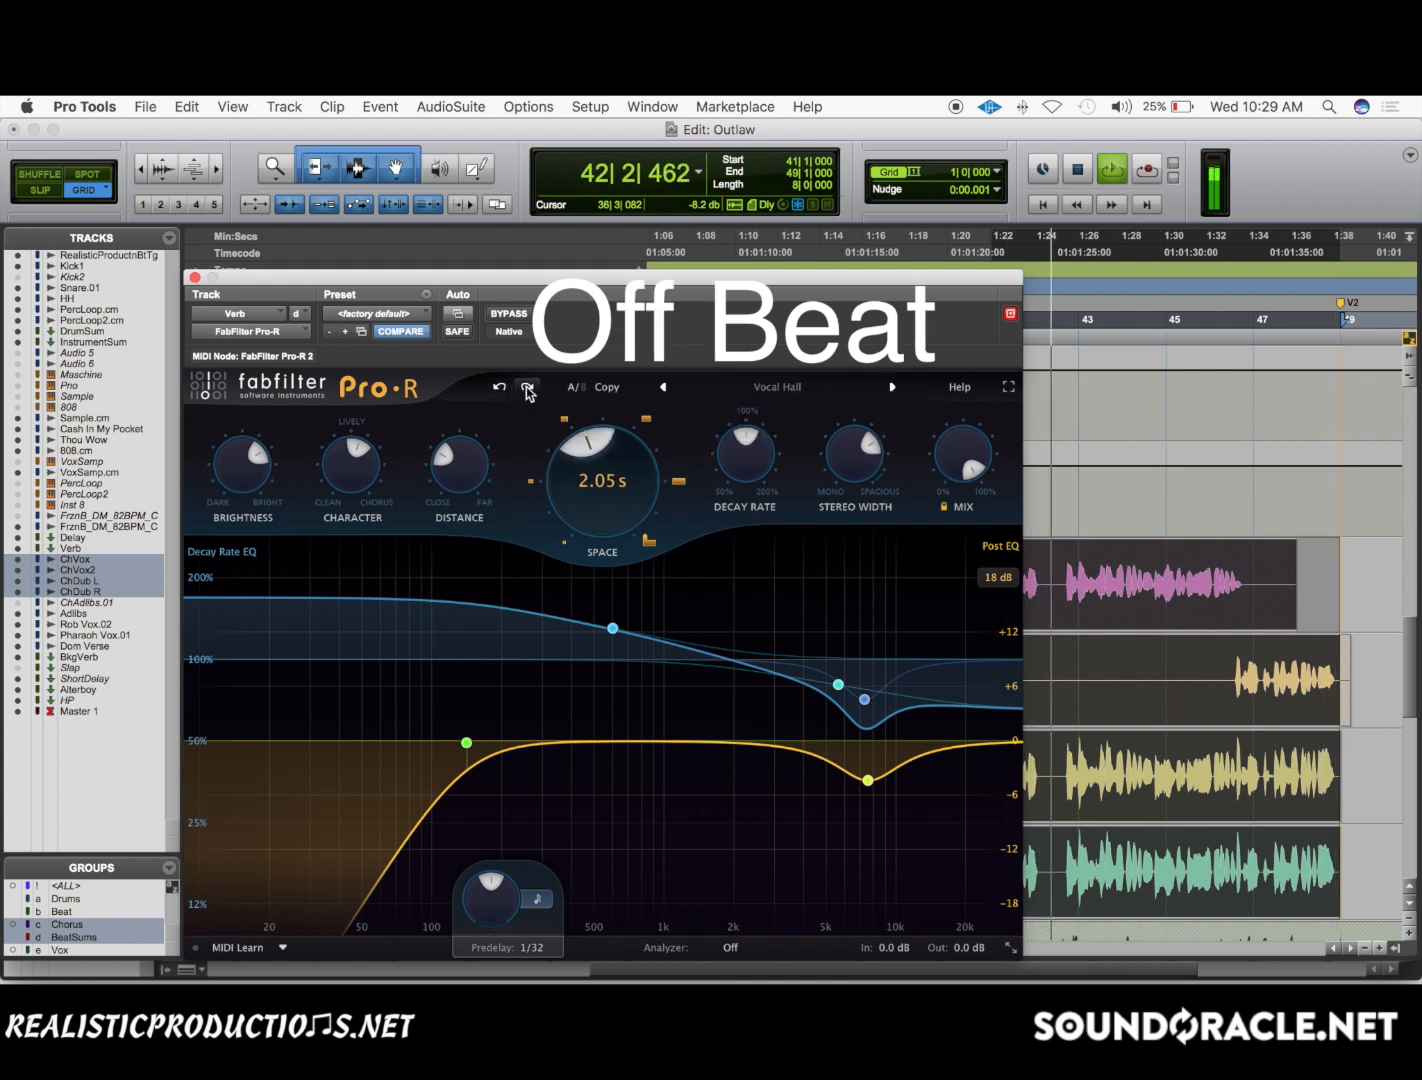
{"action": "left_click", "coordinate": [527, 390]}
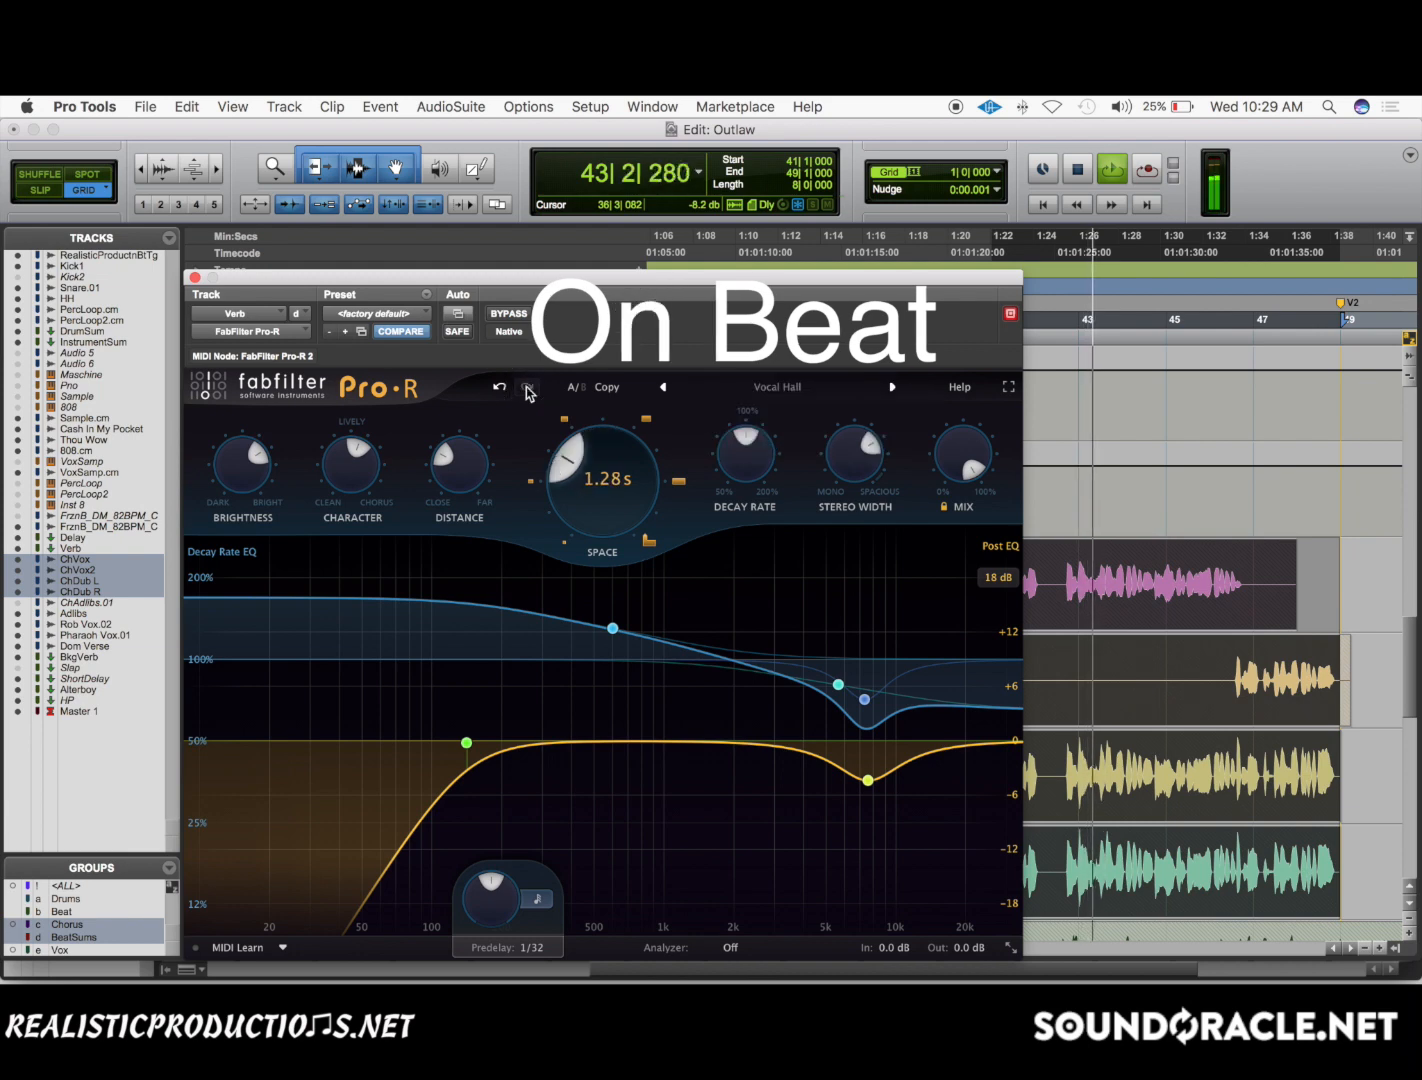
{"action": "left_click_drag", "start_coordinate": [462, 278], "coordinate": [830, 845]}
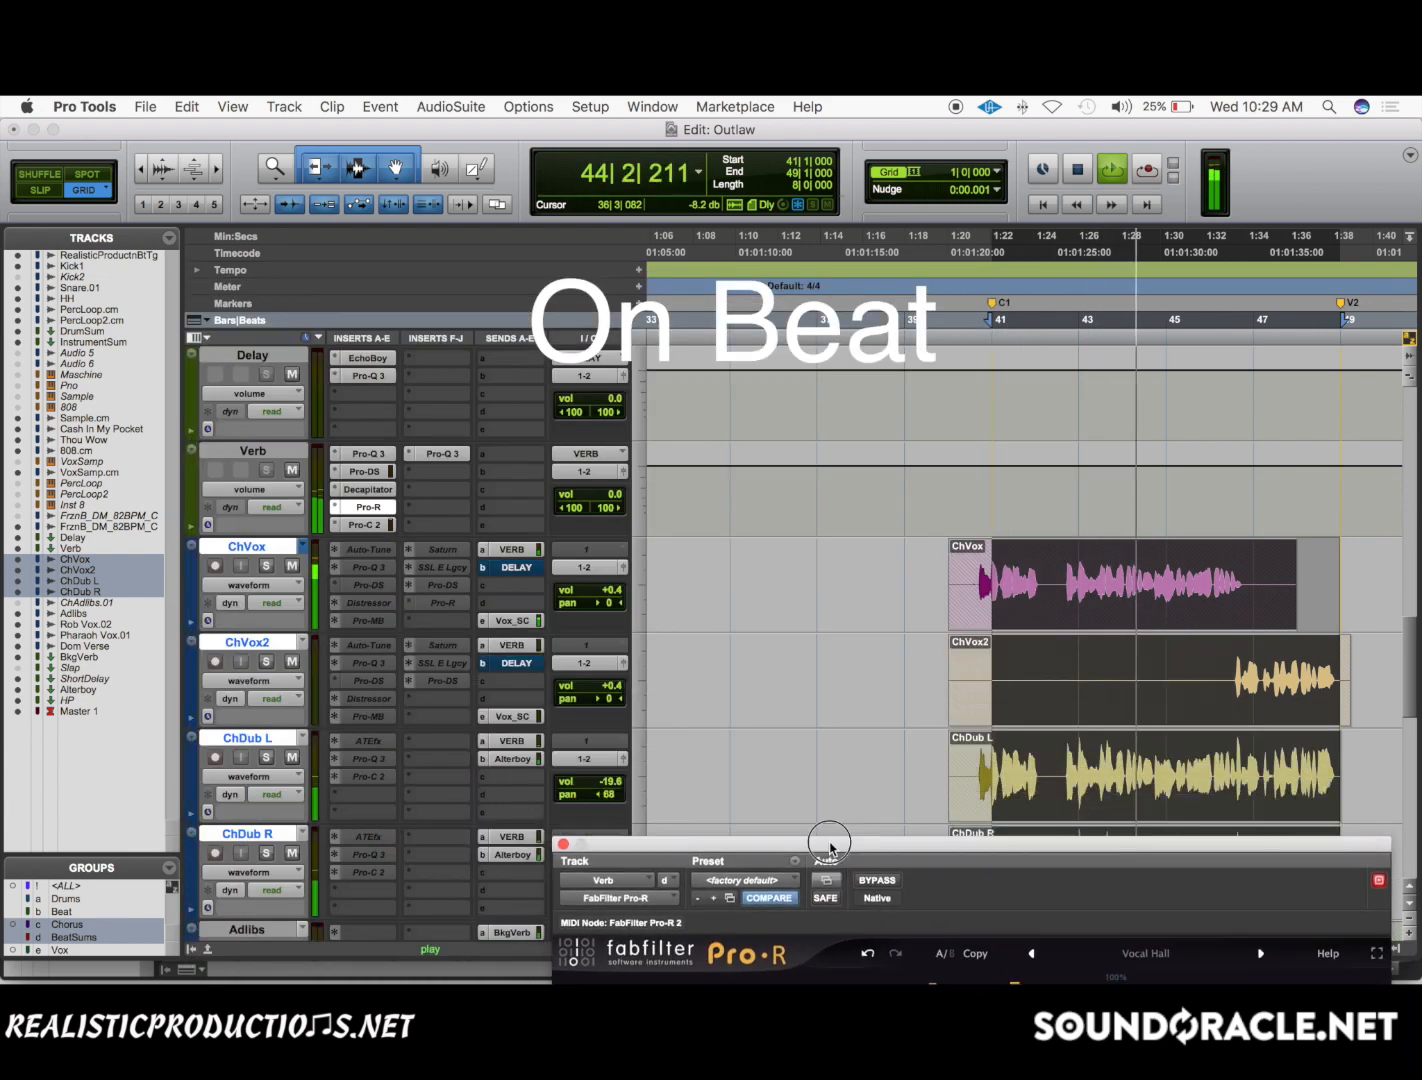
{"action": "key", "text": "space"}
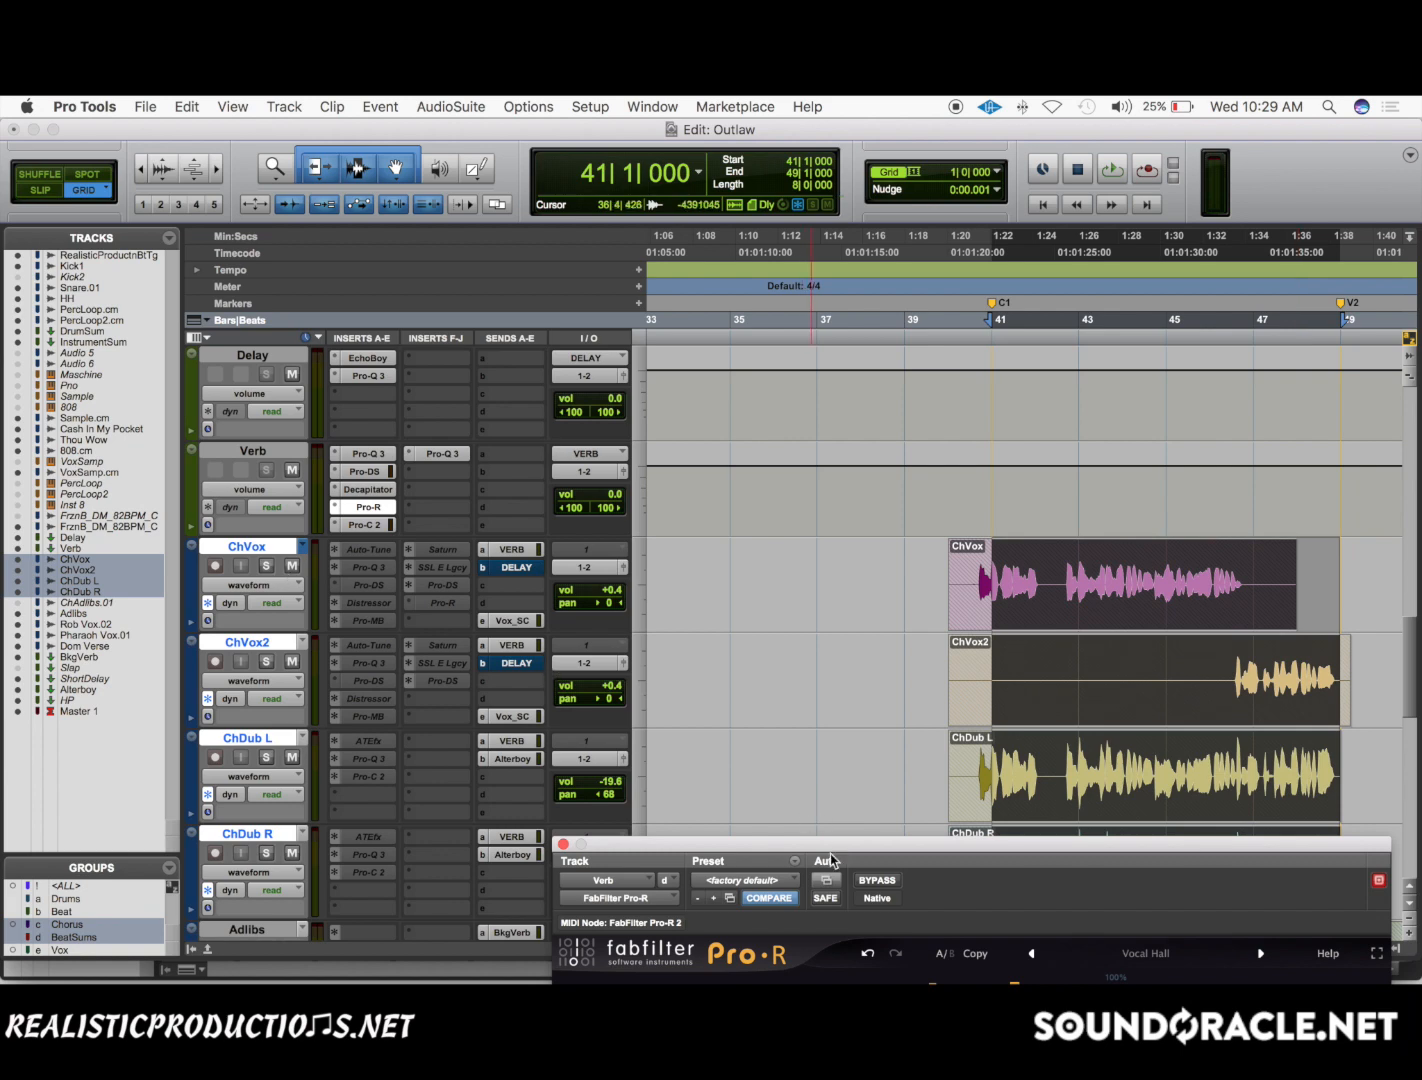
Bring Pro-R back into view, raise Space to 1.64 s, compare it with 1.28 s during playback, and undo the change.
{"action": "left_click_drag", "start_coordinate": [830, 845], "coordinate": [553, 465]}
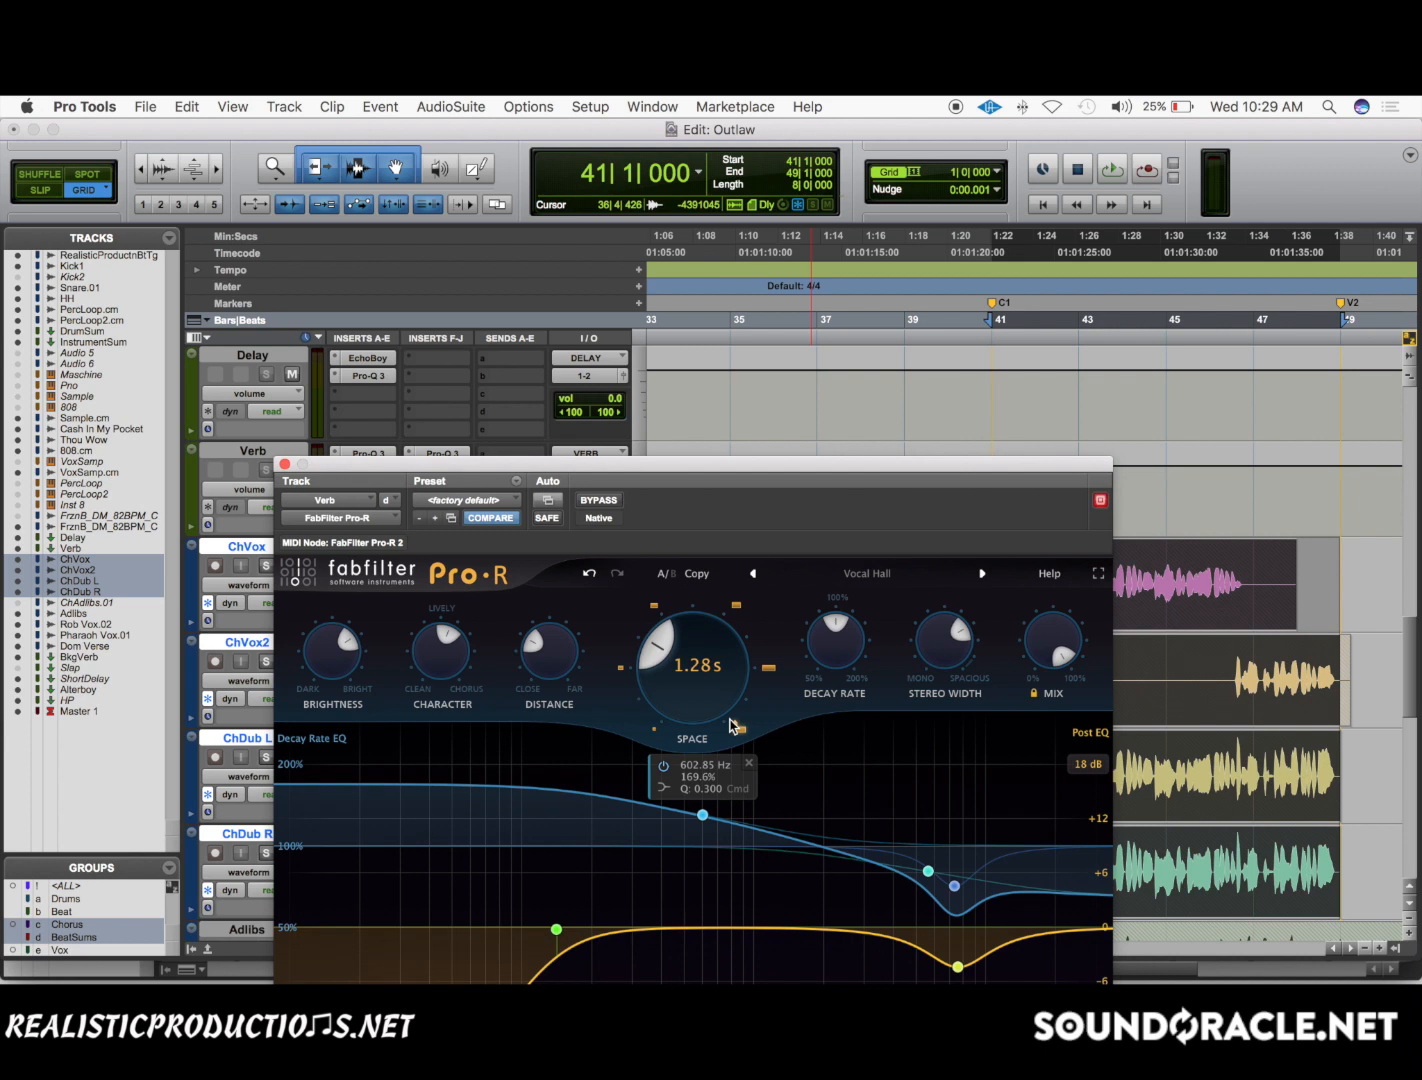
{"action": "mouse_move", "coordinate": [722, 712]}
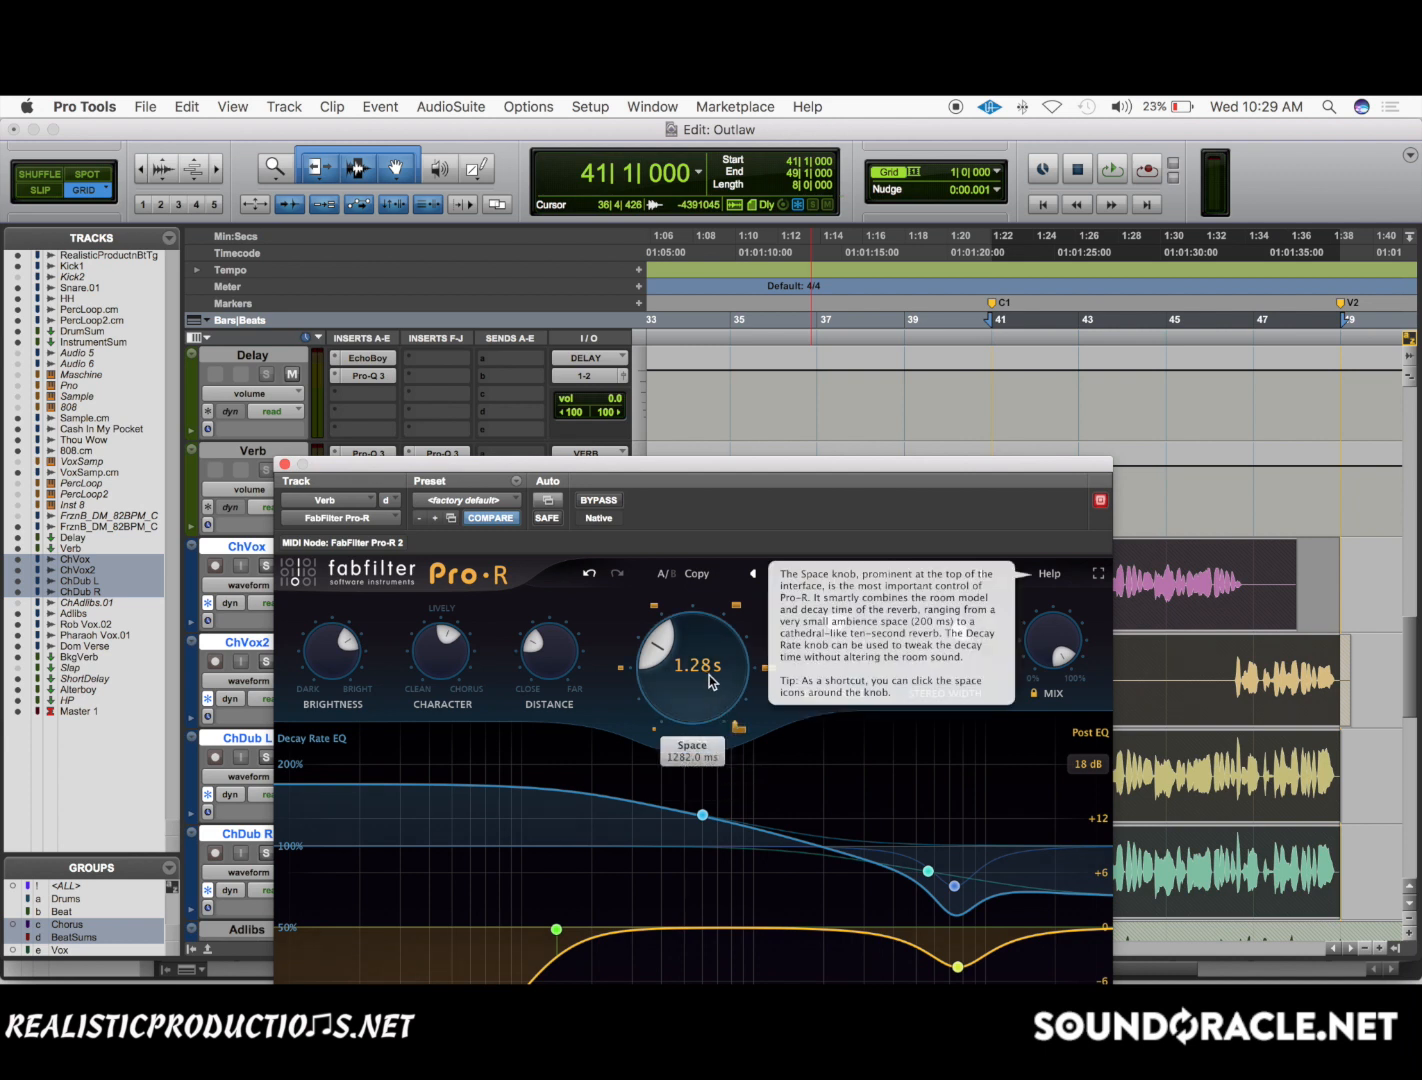
{"action": "scroll", "coordinate": [705, 675], "scroll_direction": "up", "scroll_amount": 5}
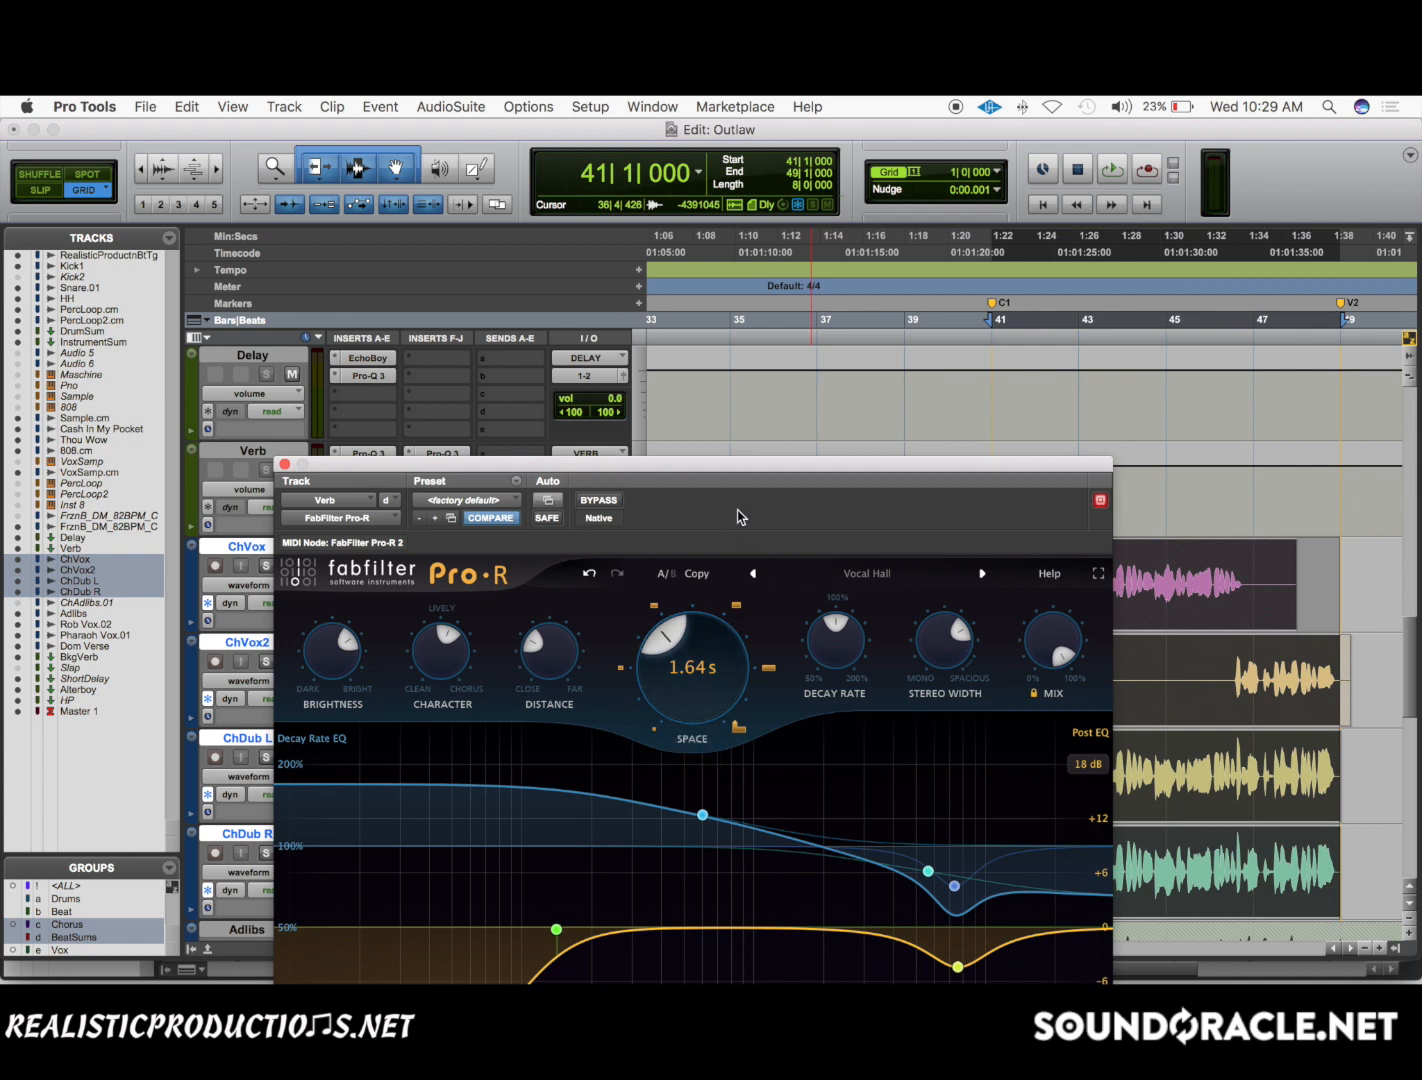
{"action": "key", "text": "space"}
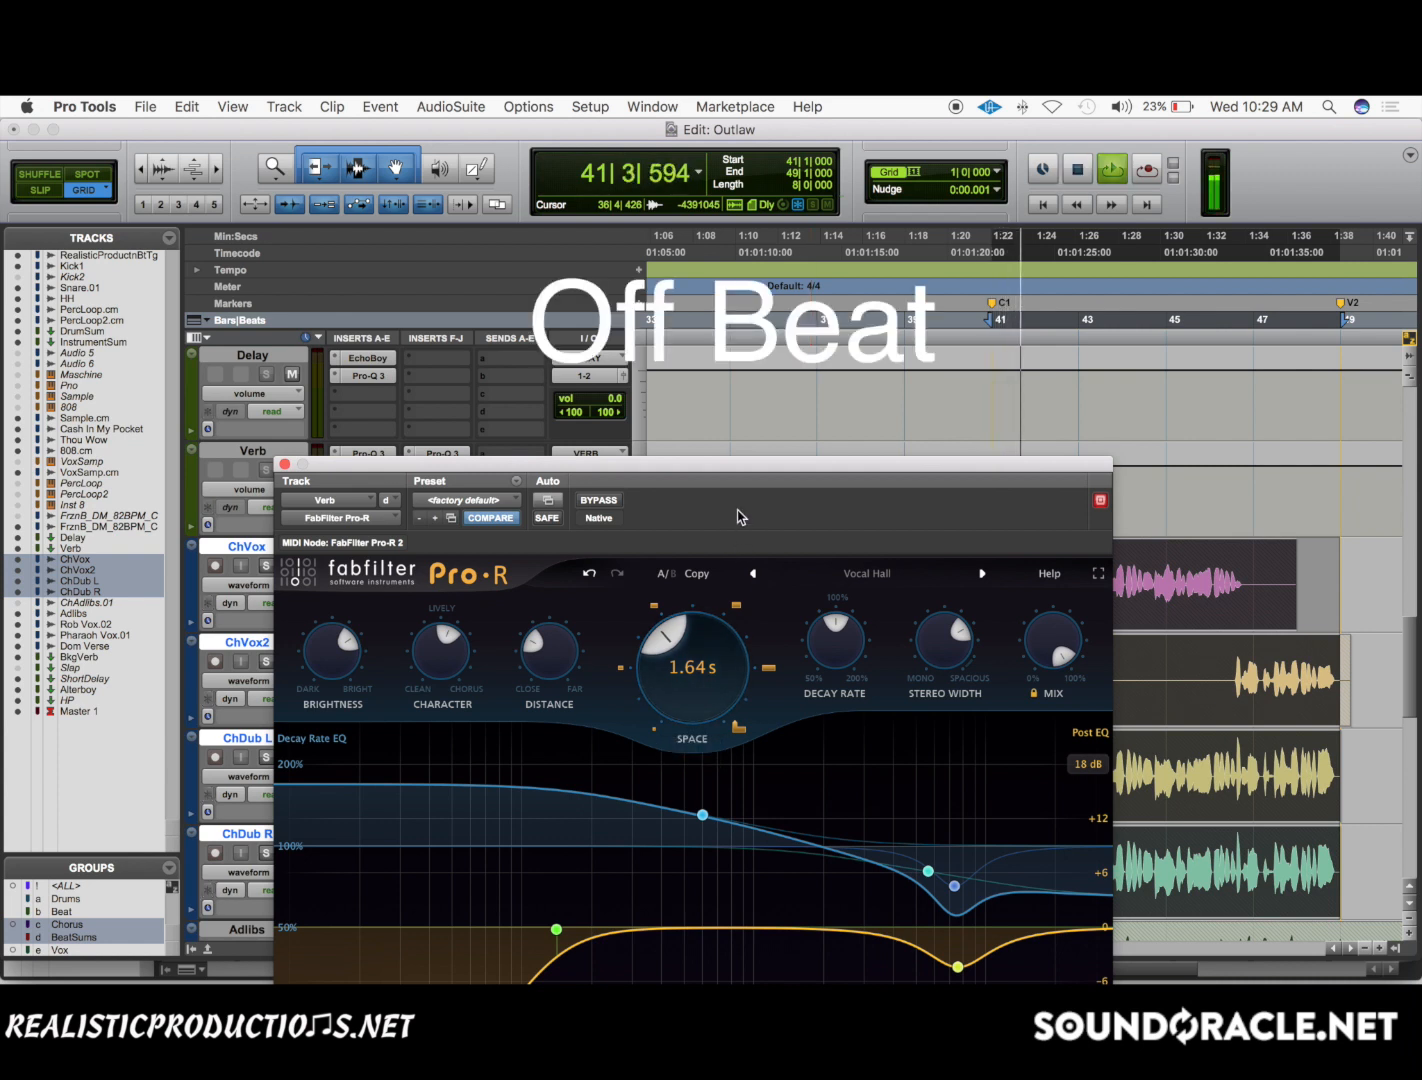
{"action": "left_click", "coordinate": [590, 578]}
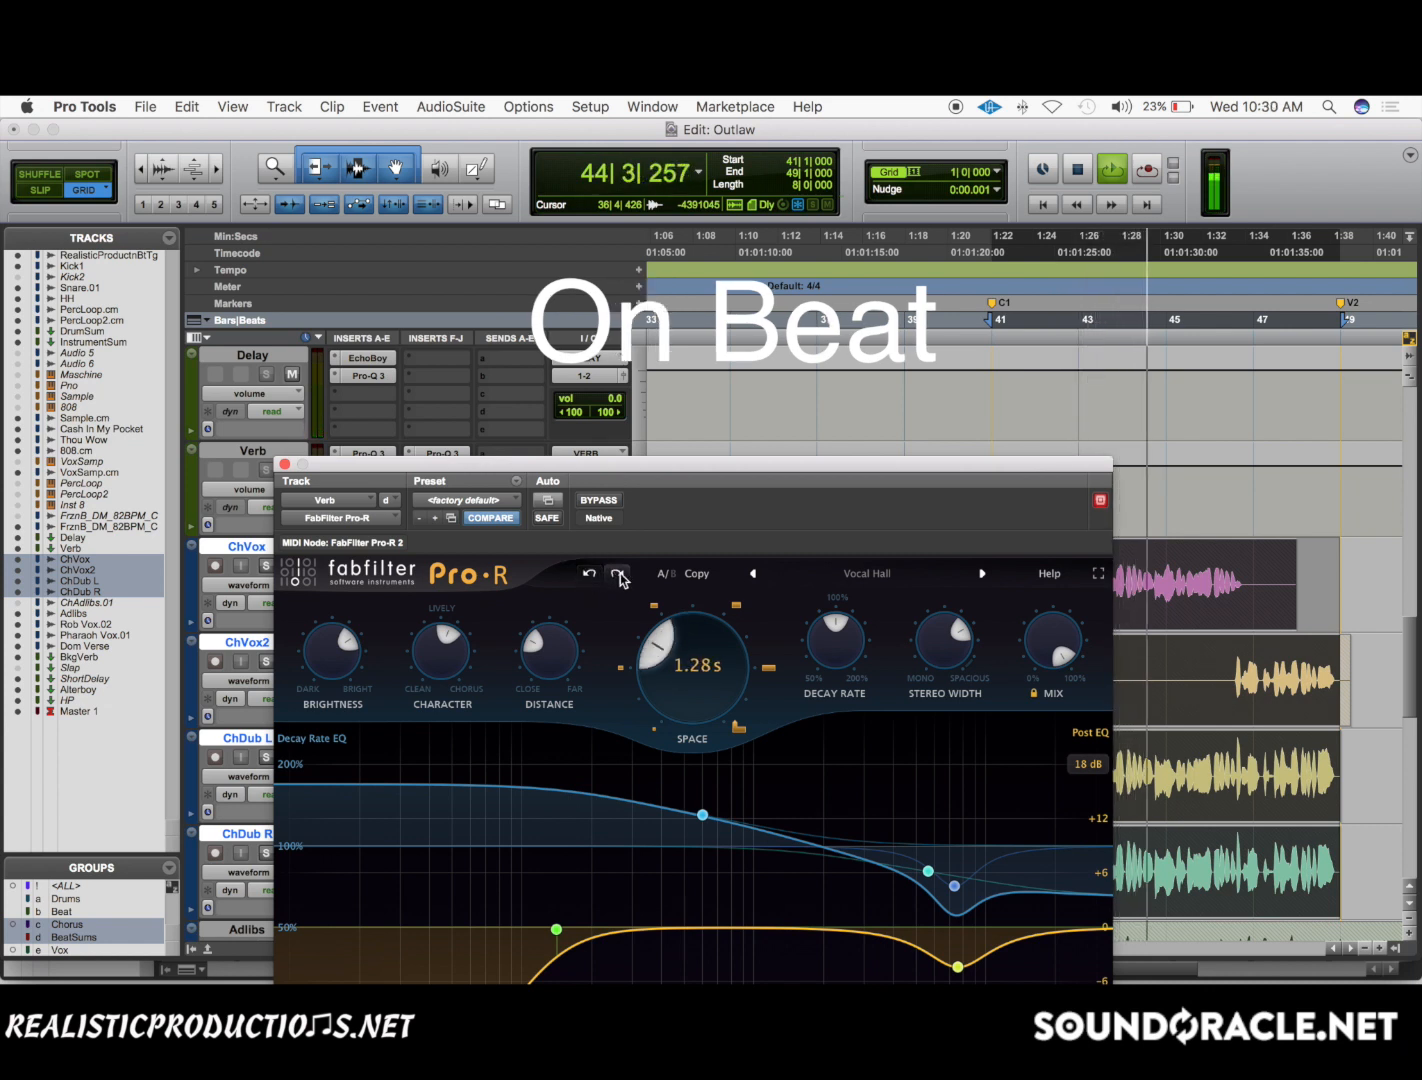
{"action": "left_click", "coordinate": [618, 575]}
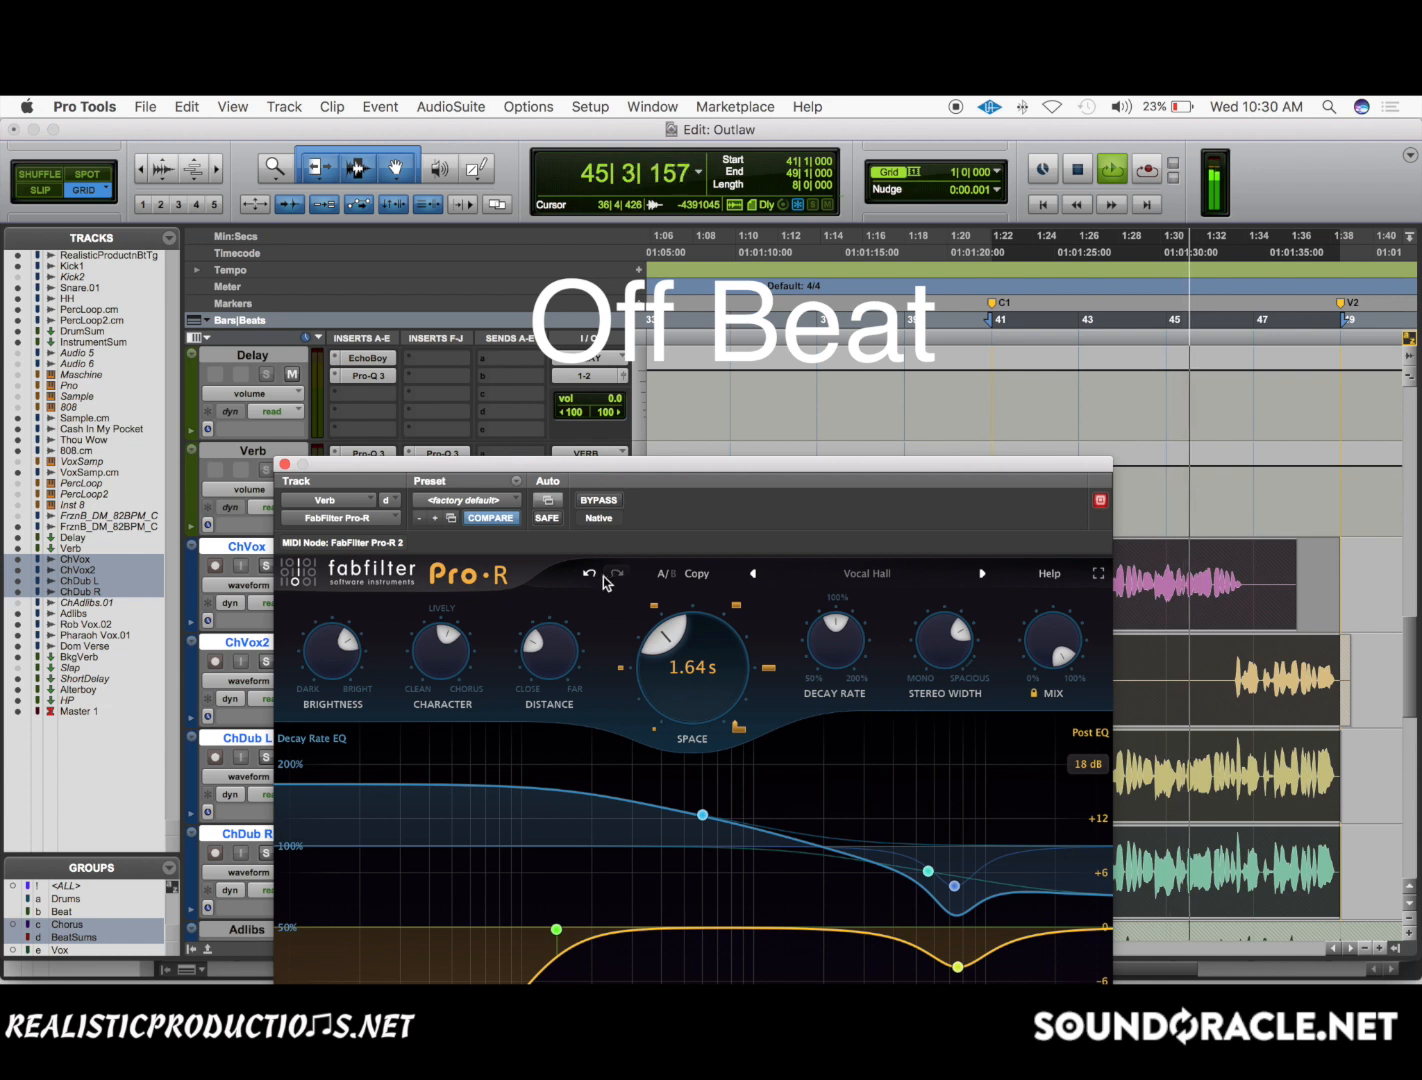
{"action": "left_click", "coordinate": [590, 576]}
Try Pro-R's Space at 1.06 s and 1.19 s while the chorus plays, and undo both changes.
{"action": "left_click_drag", "start_coordinate": [705, 651], "coordinate": [686, 662]}
{"action": "scroll", "coordinate": [685, 660], "scroll_direction": "down", "scroll_amount": 1}
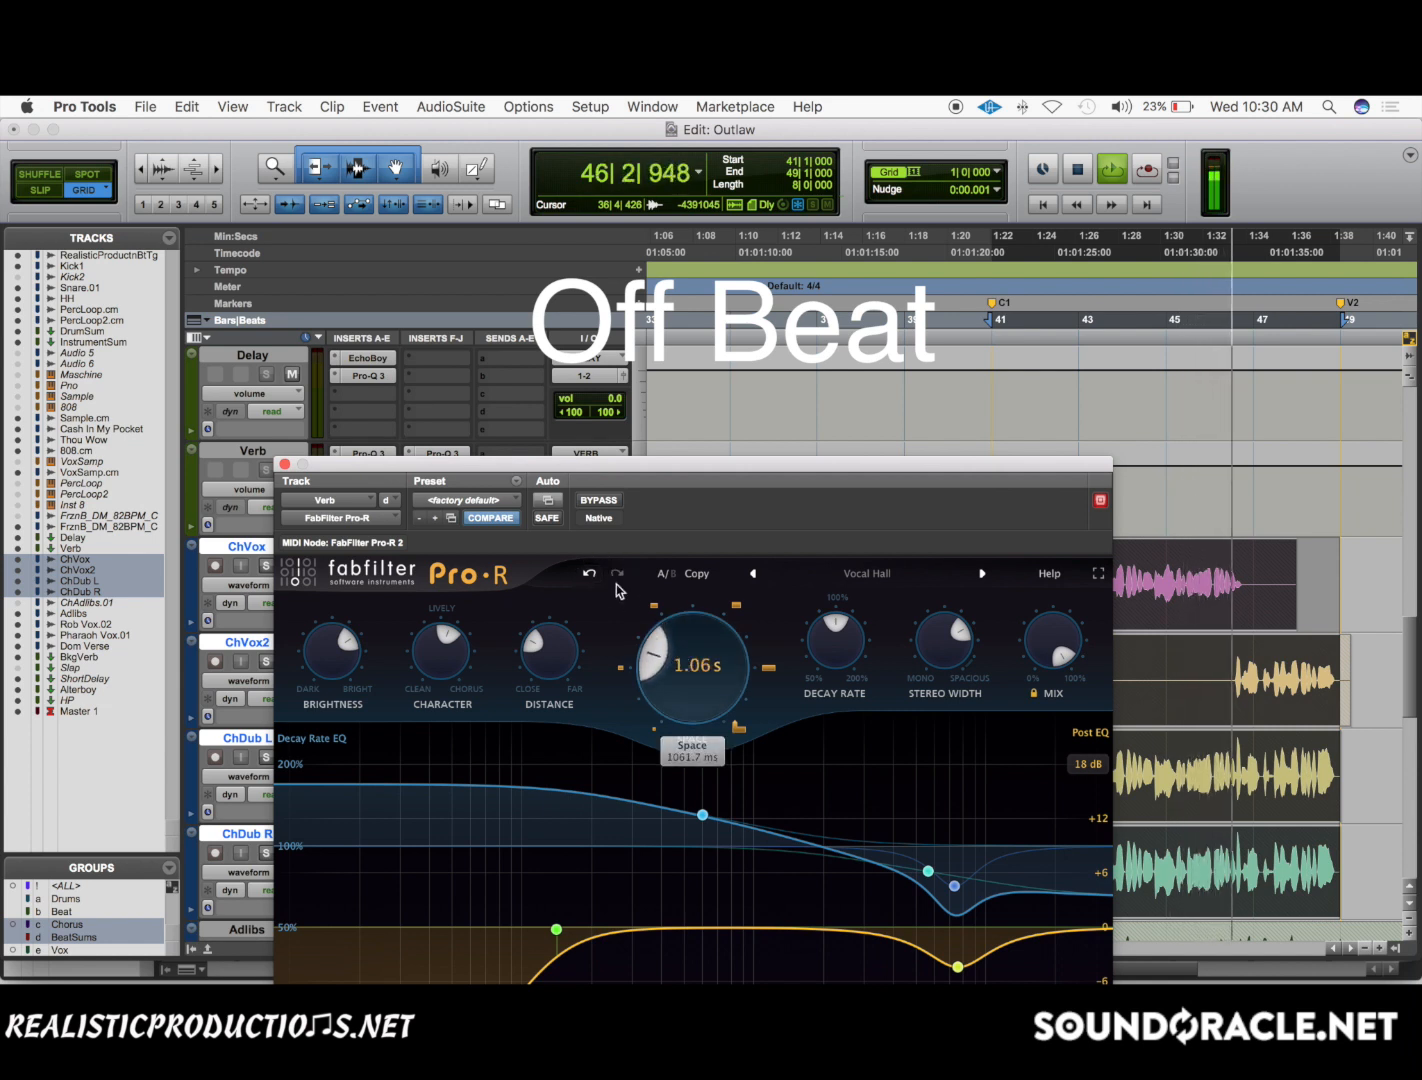
{"action": "scroll", "coordinate": [692, 678], "scroll_direction": "up", "scroll_amount": 2}
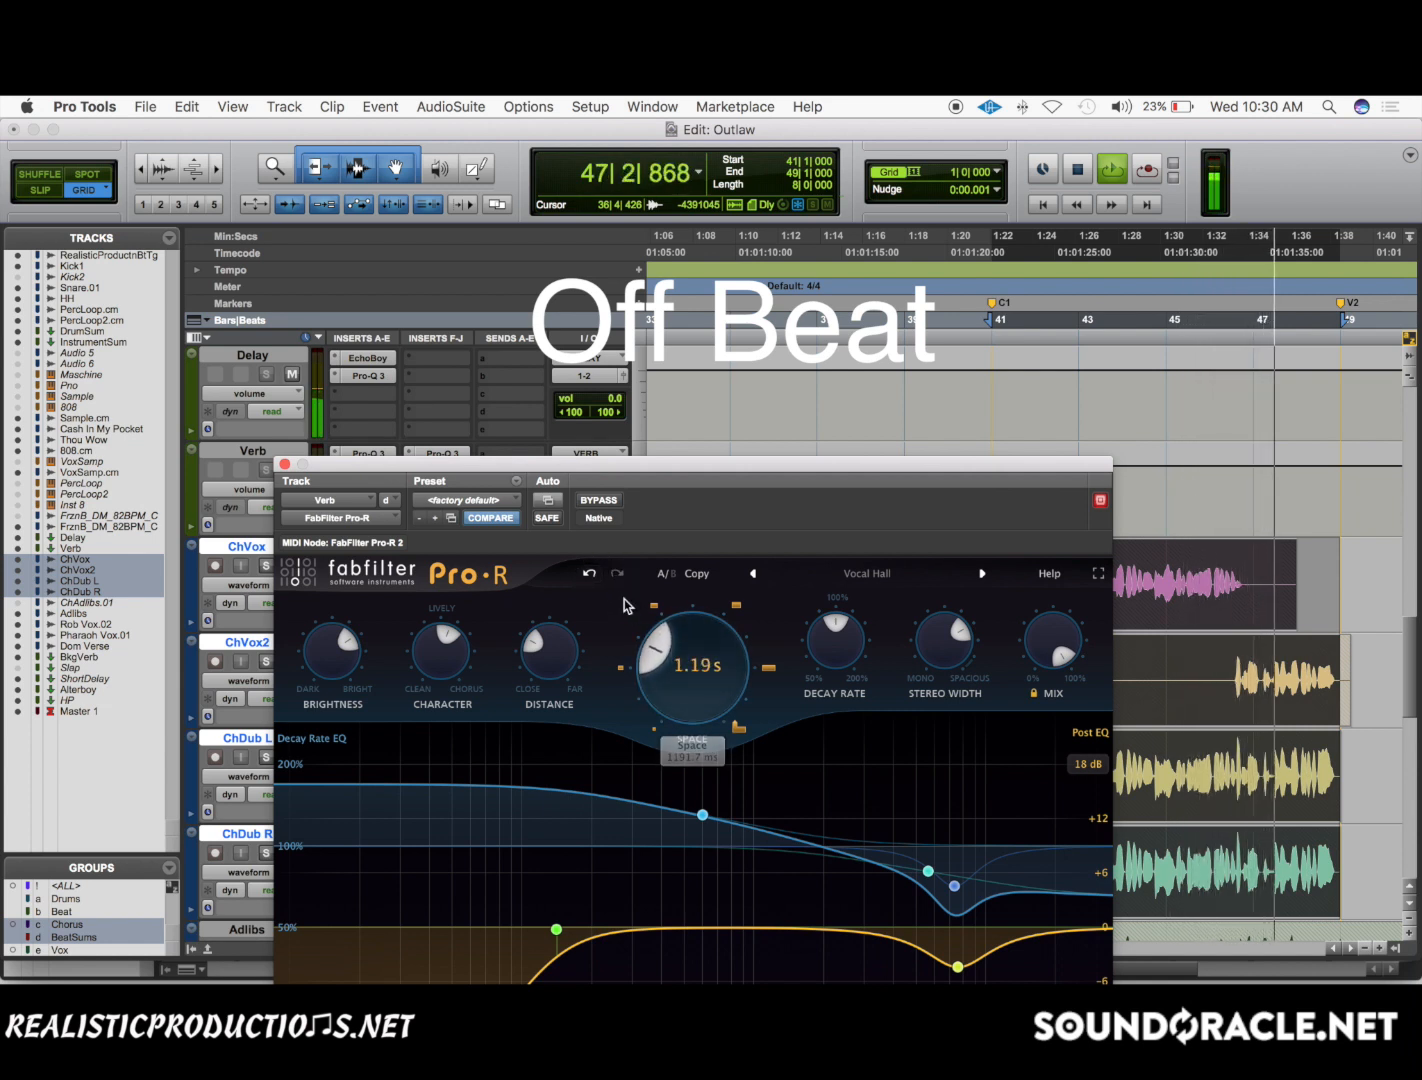
{"action": "left_click", "coordinate": [589, 575]}
{"action": "left_click", "coordinate": [589, 575]}
Lower Space to 1.11 s, compare it with 1.28 s using undo and redo, restore 1.28 s and stop playback.
{"action": "scroll", "coordinate": [689, 667], "scroll_direction": "down", "scroll_amount": 3}
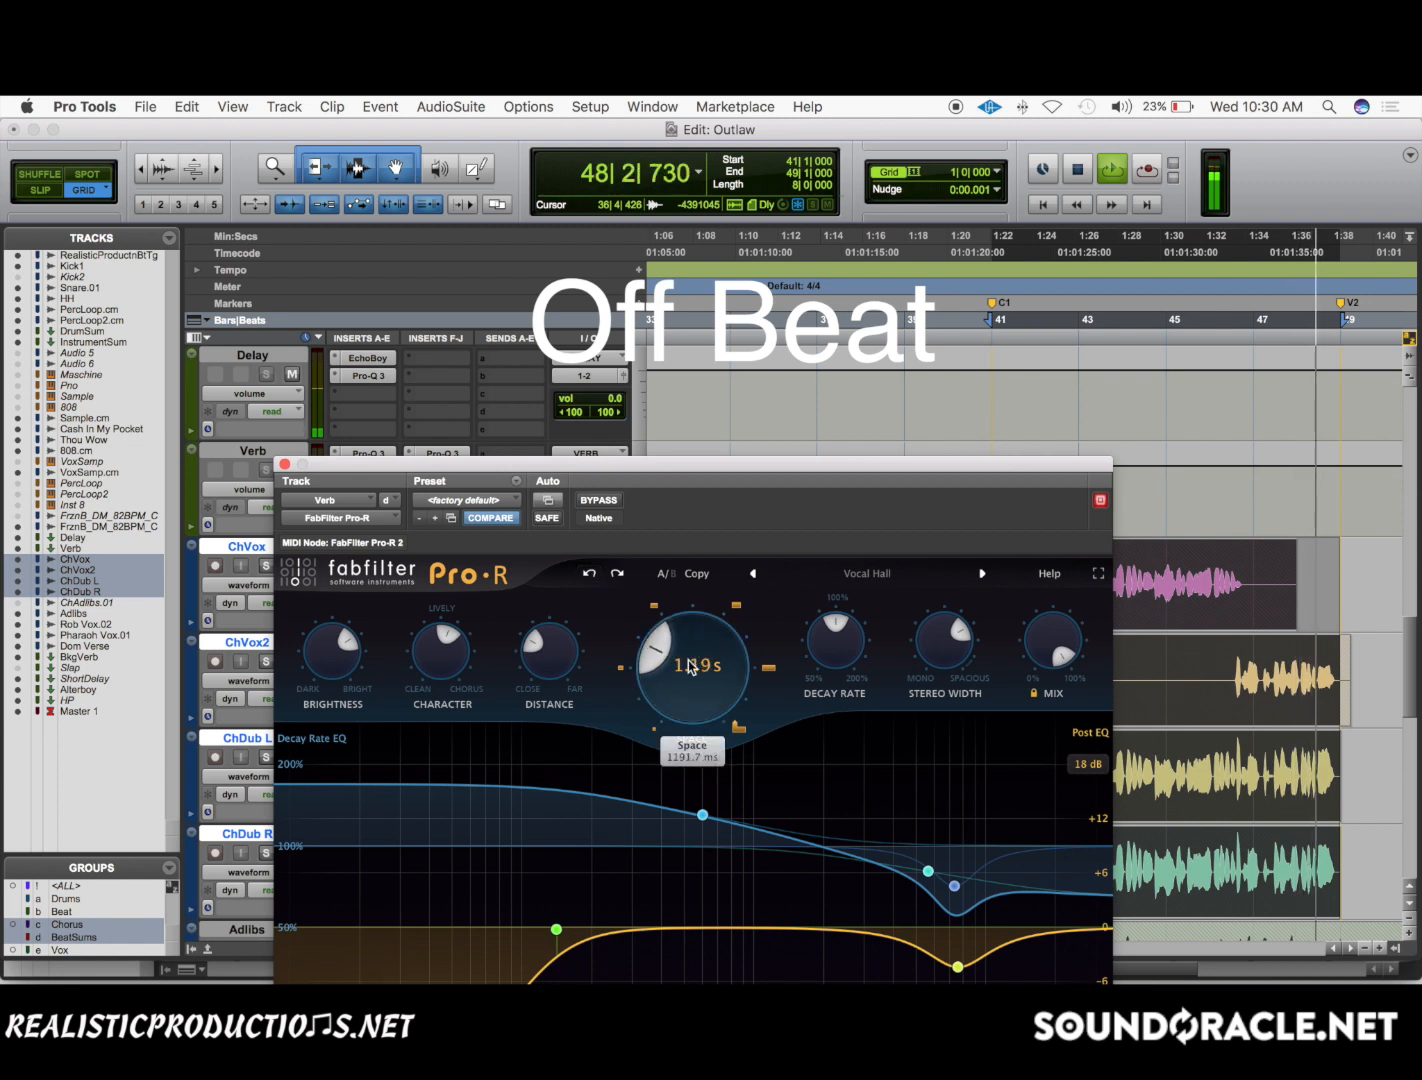
{"action": "left_click", "coordinate": [589, 575]}
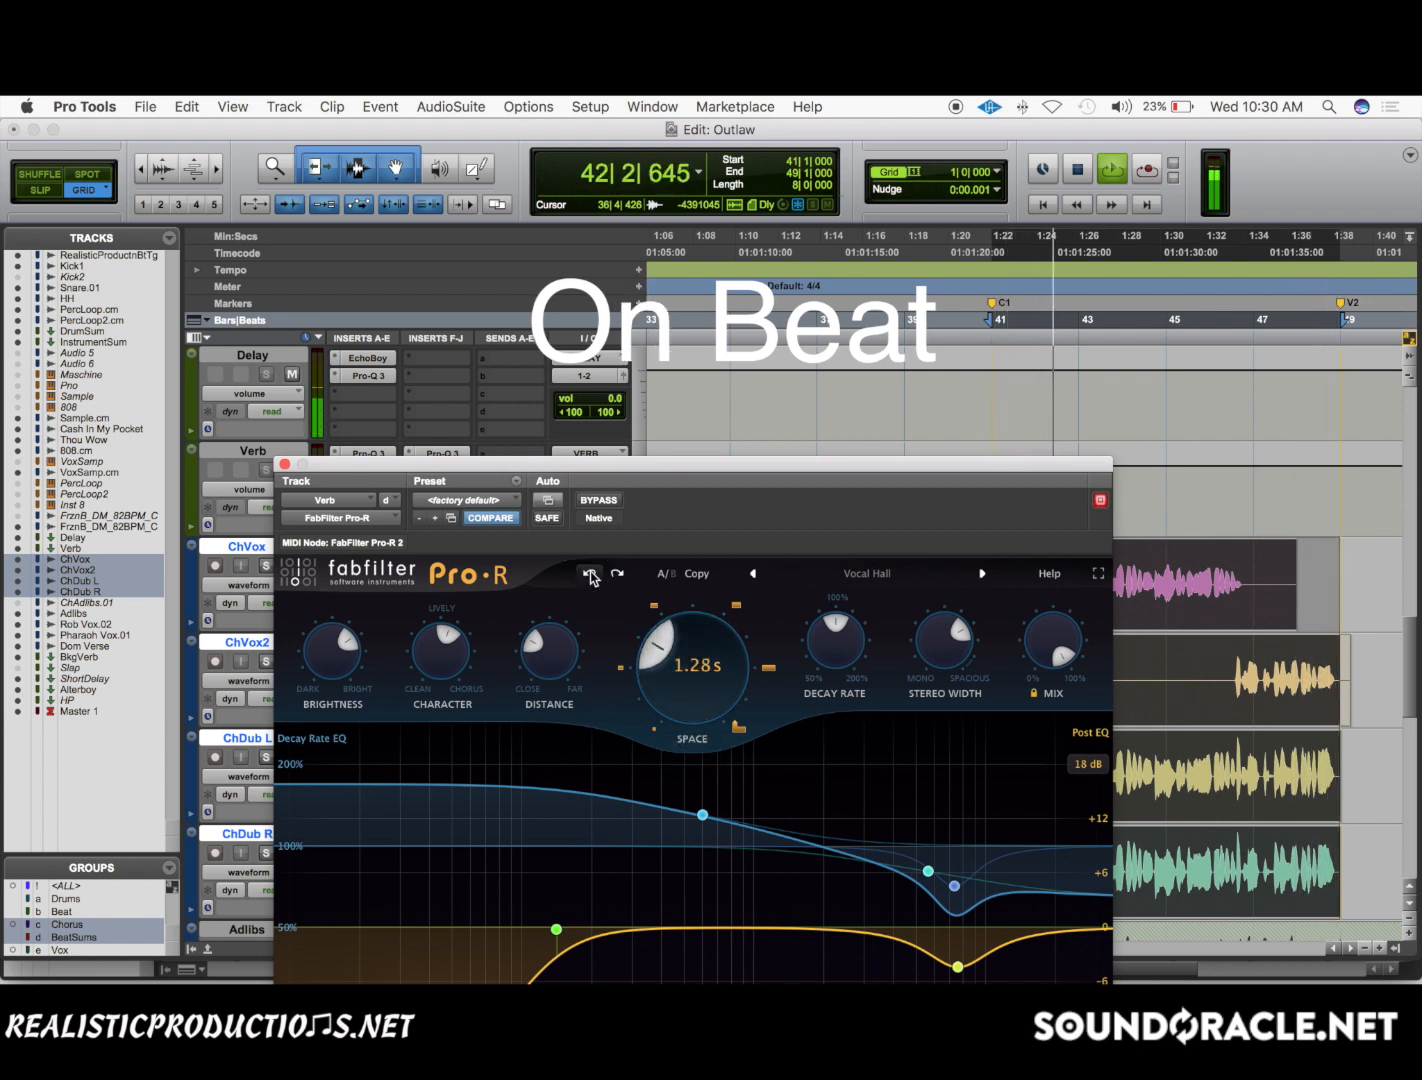
{"action": "left_click", "coordinate": [619, 575]}
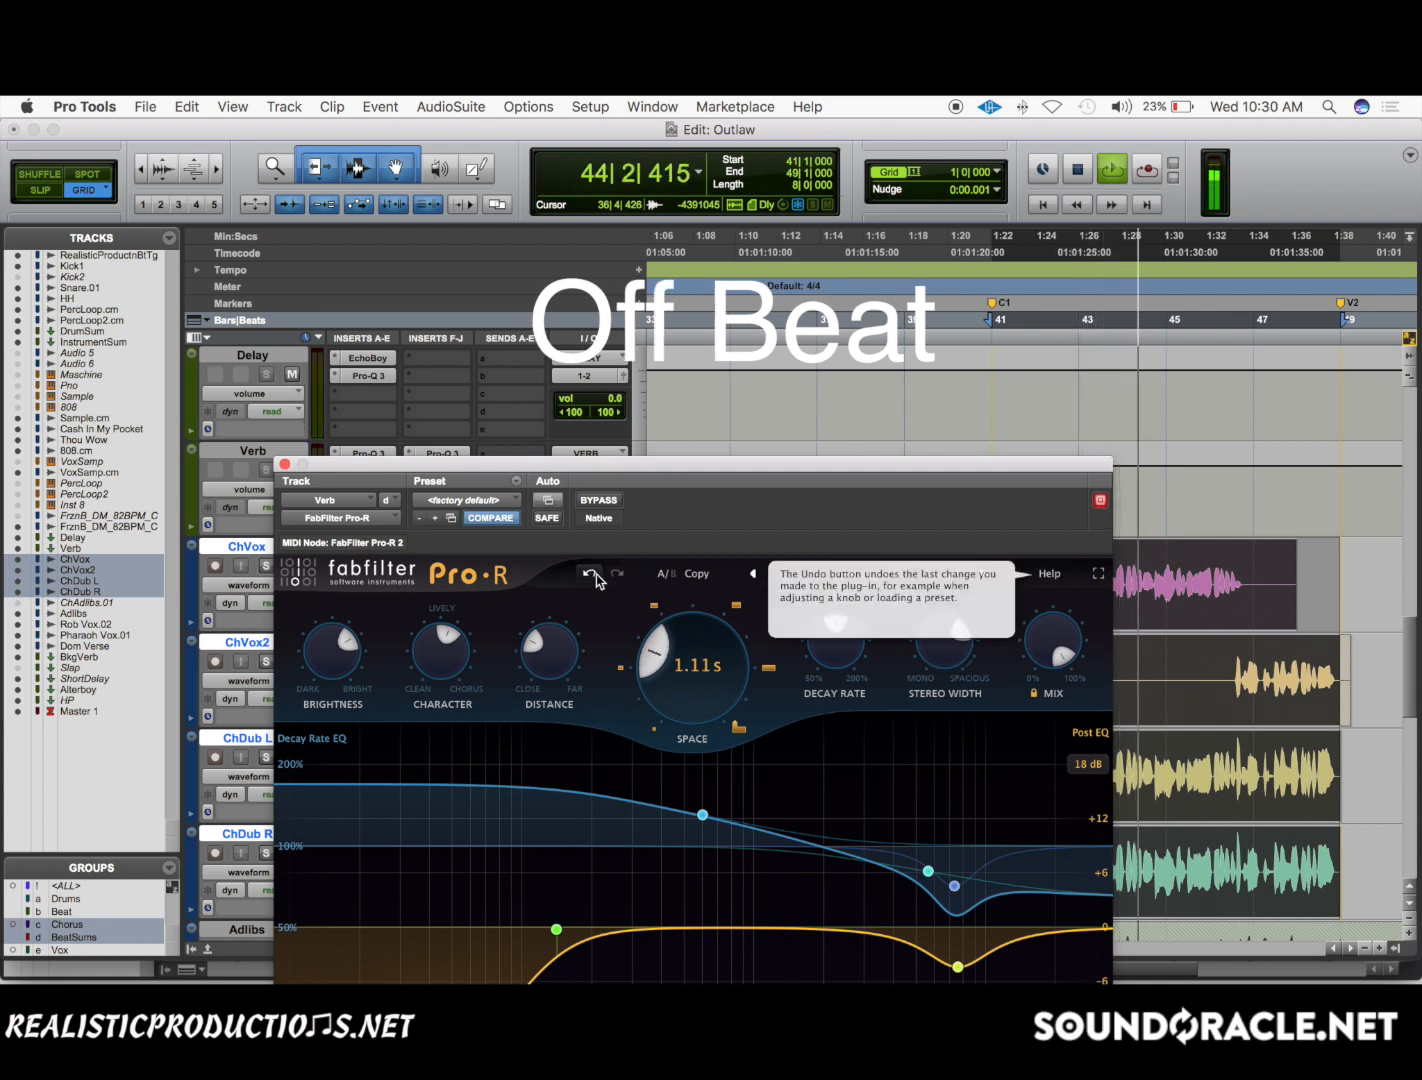
{"action": "left_click", "coordinate": [593, 576]}
{"action": "key", "text": "space"}
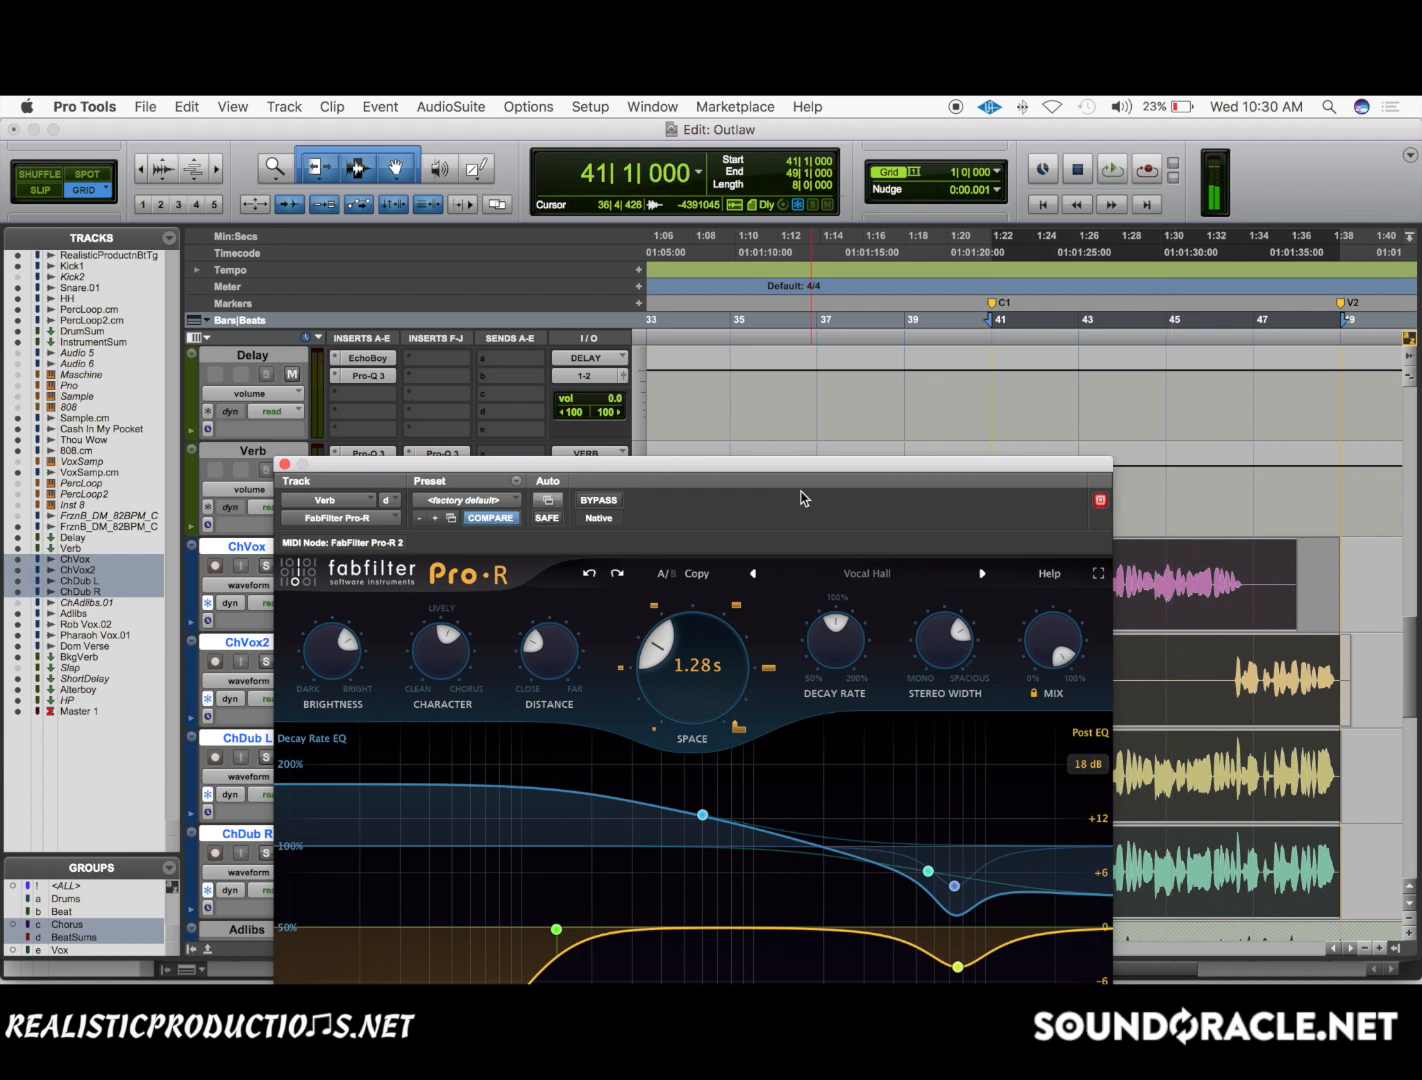